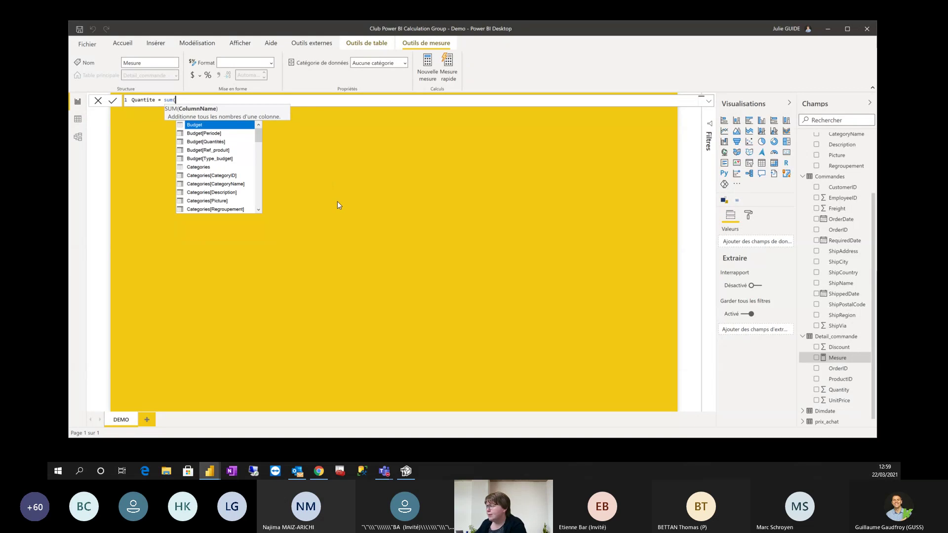
text(quant)
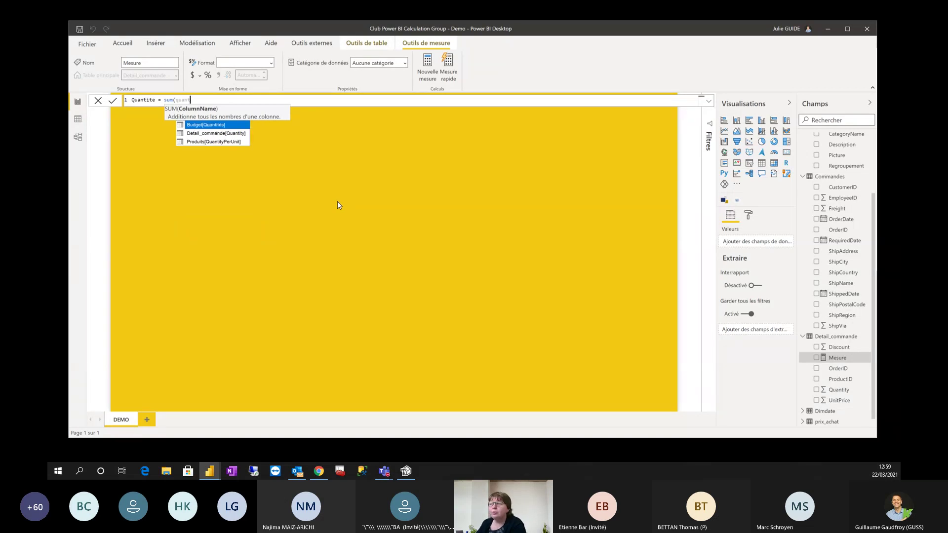
key(Tab)
text())
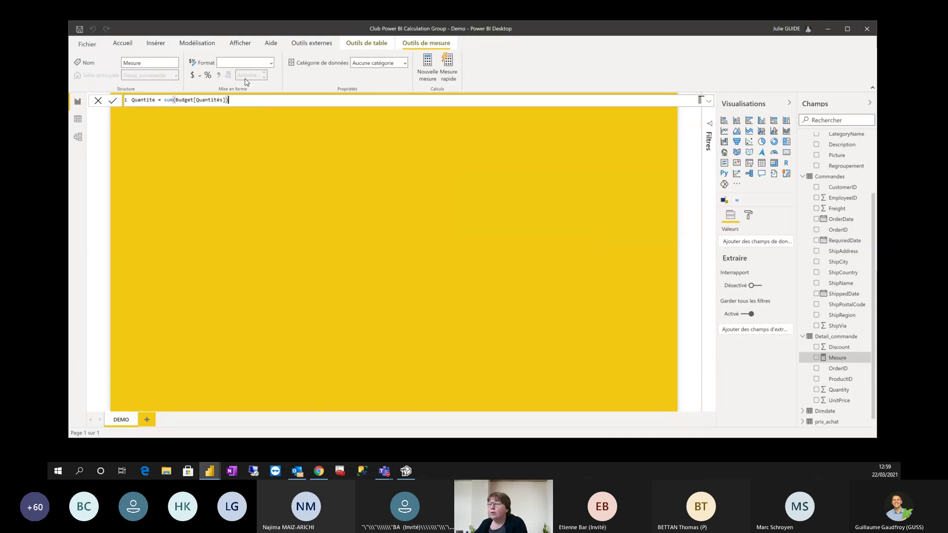
drag(229, 99, 176, 99)
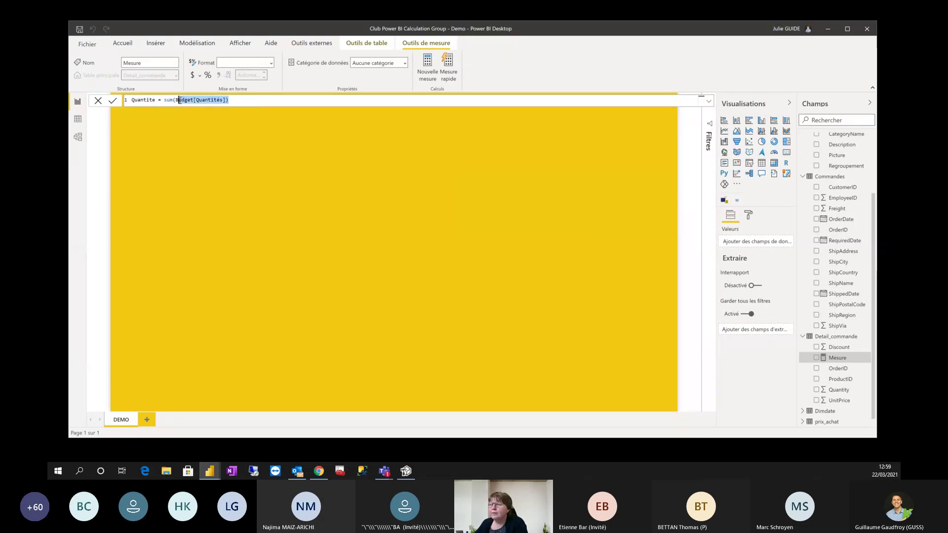
key(BackSpace)
Step: Complete the Quantite measure as the sum of Detail_commande[Quantity] and commit the formula
text(quant)
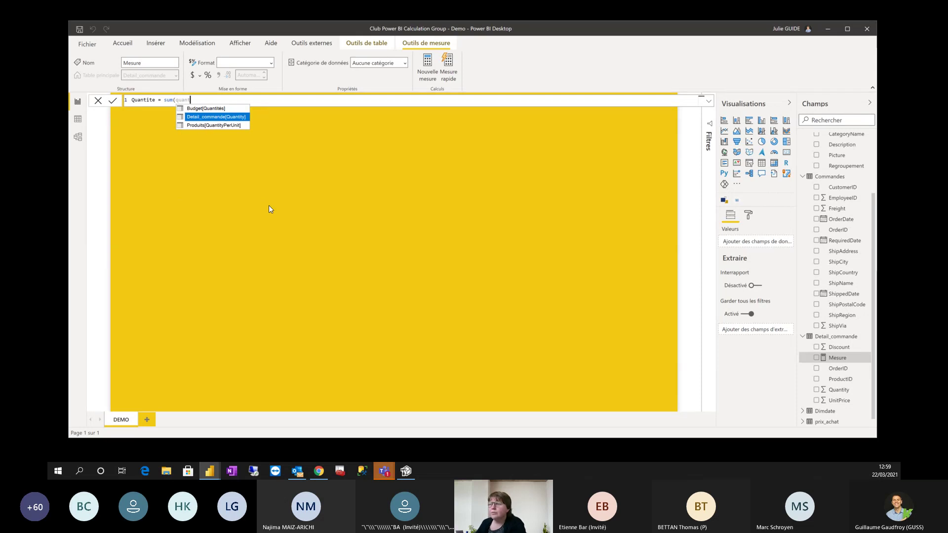
key(Tab)
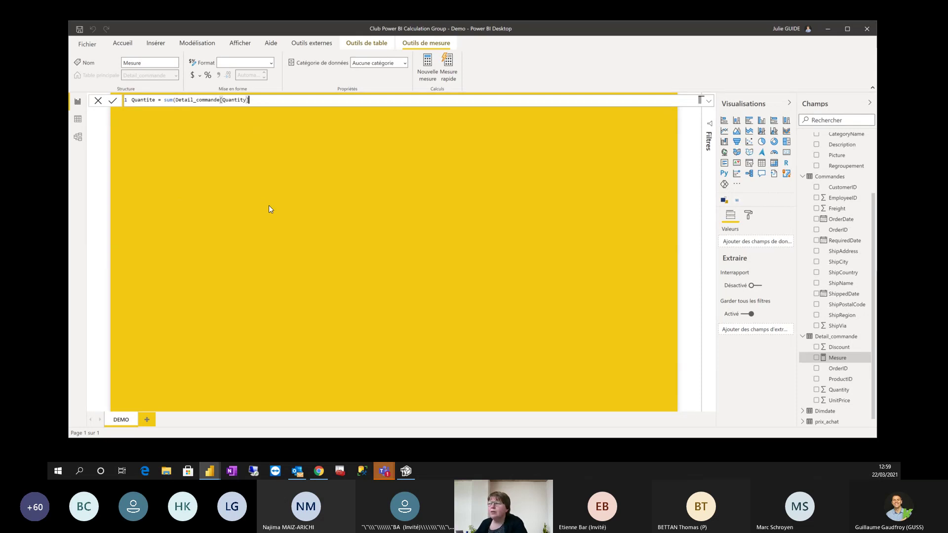
text())
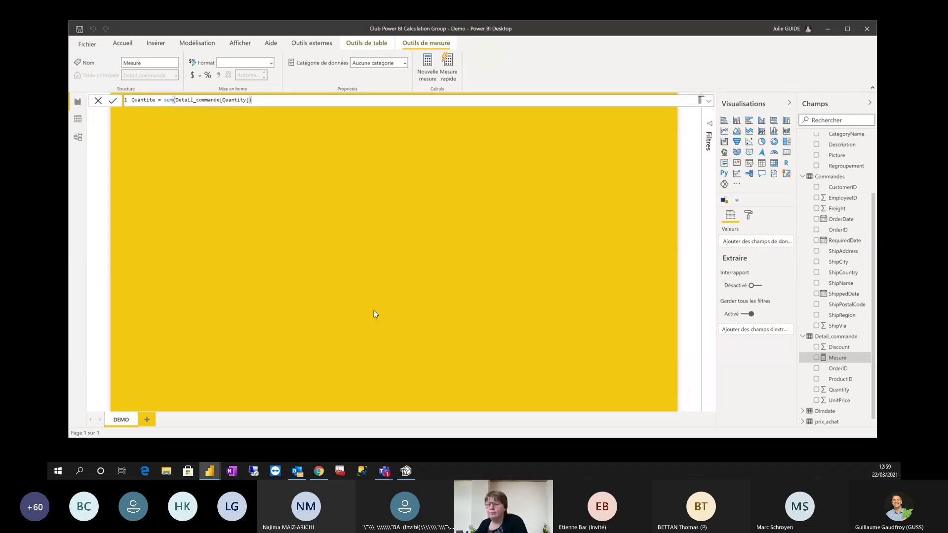
key(Return)
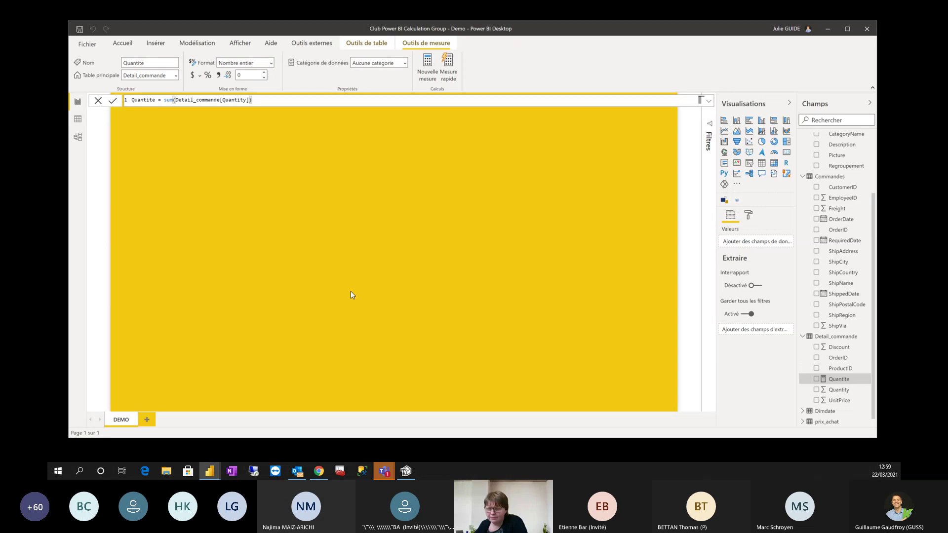
Step: Show the Quantite measure on the DEMO page as a table visual, moved slightly up and made a bit wider and shorter
drag(834, 379, 386, 220)
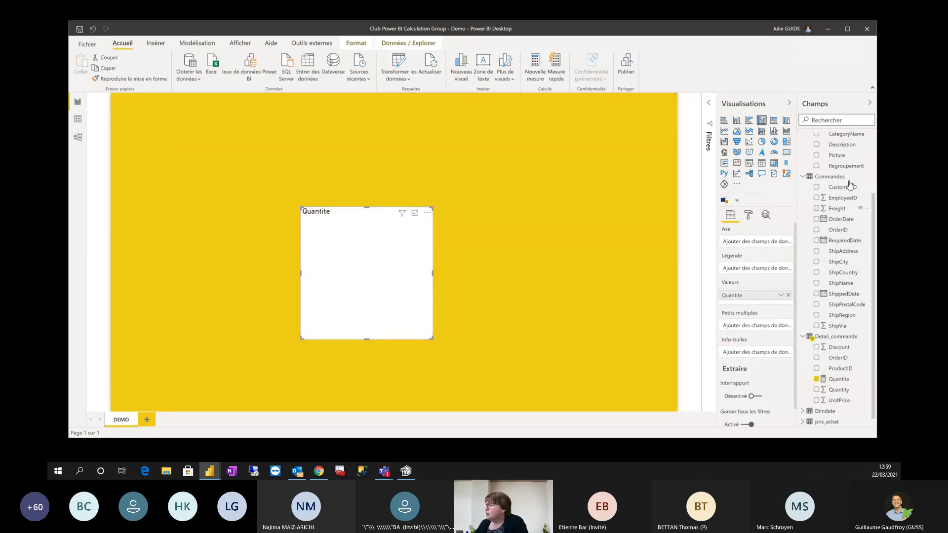
click(761, 162)
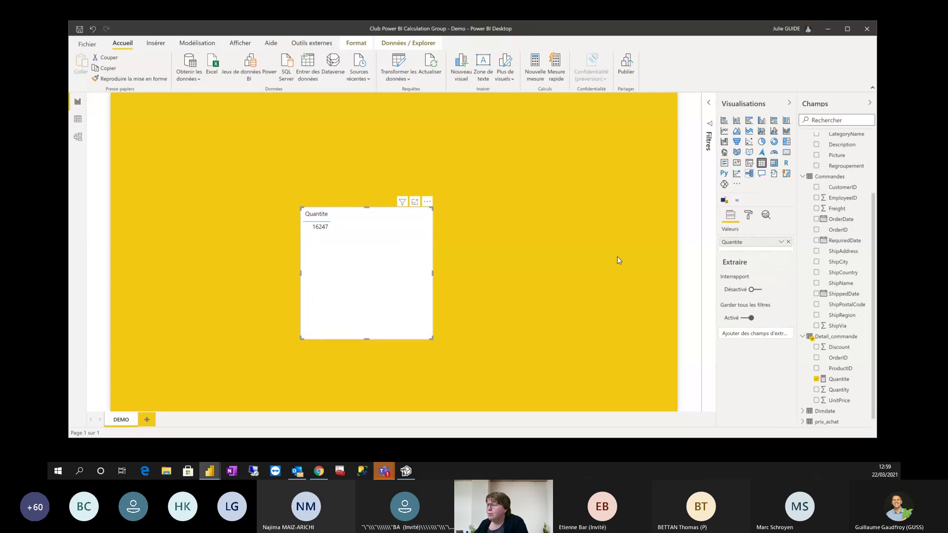
drag(336, 245, 305, 224)
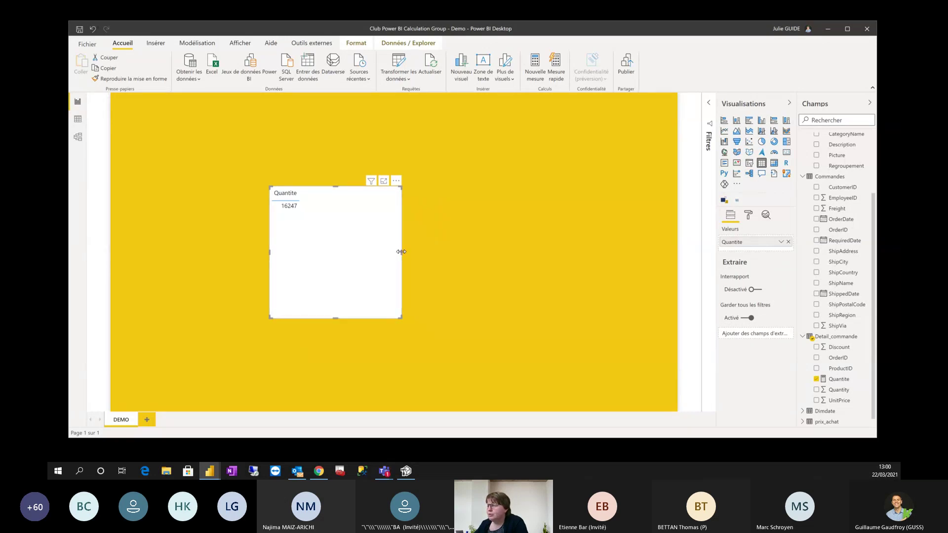
drag(401, 251, 425, 252)
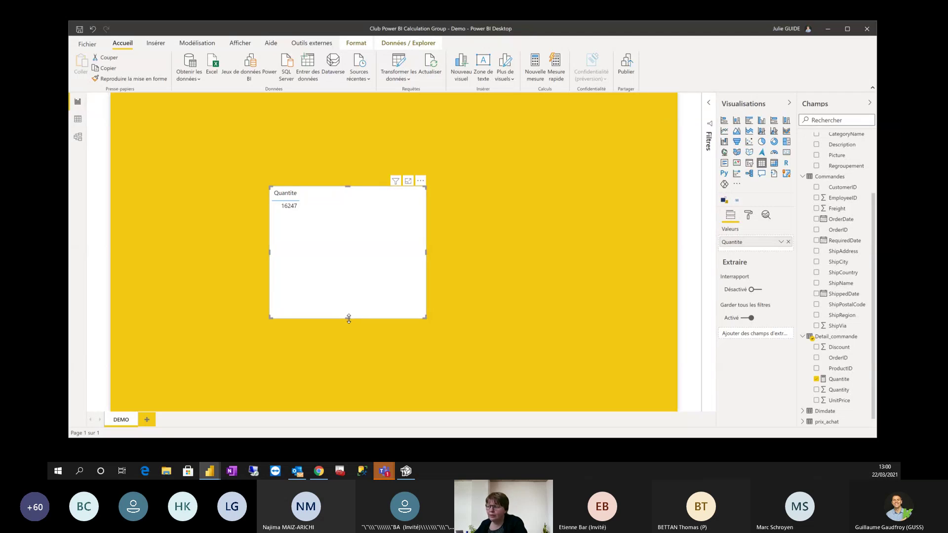
drag(349, 317, 349, 312)
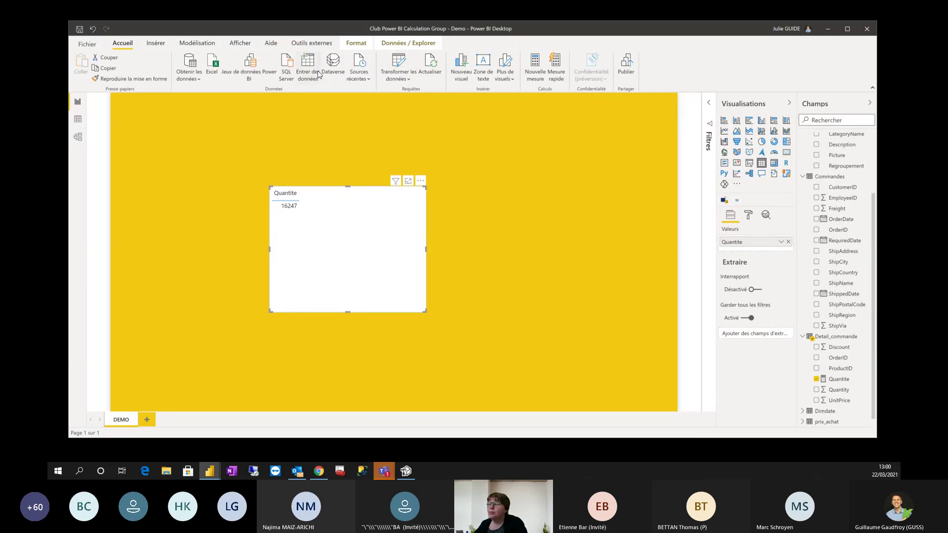
Step: Open the model in Tabular Editor and look through its tables and relationships
click(314, 44)
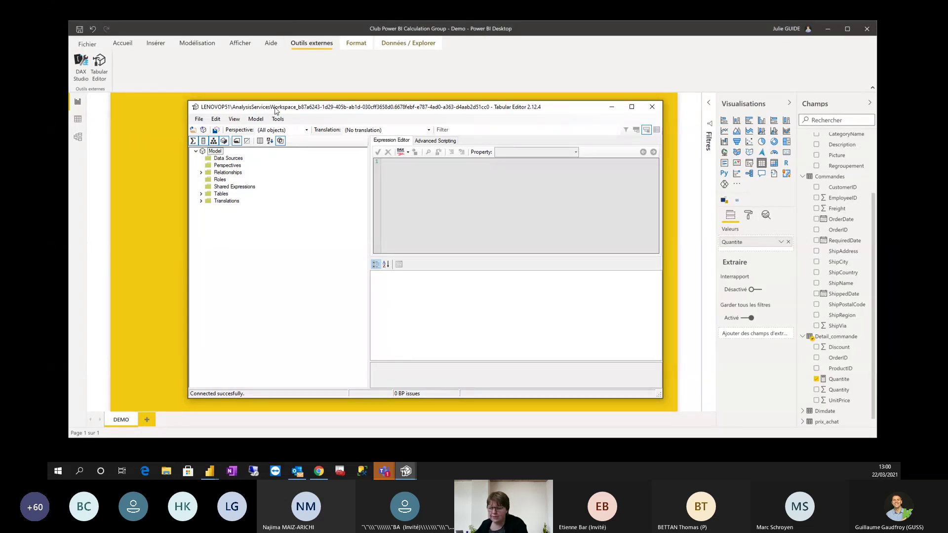
click(201, 194)
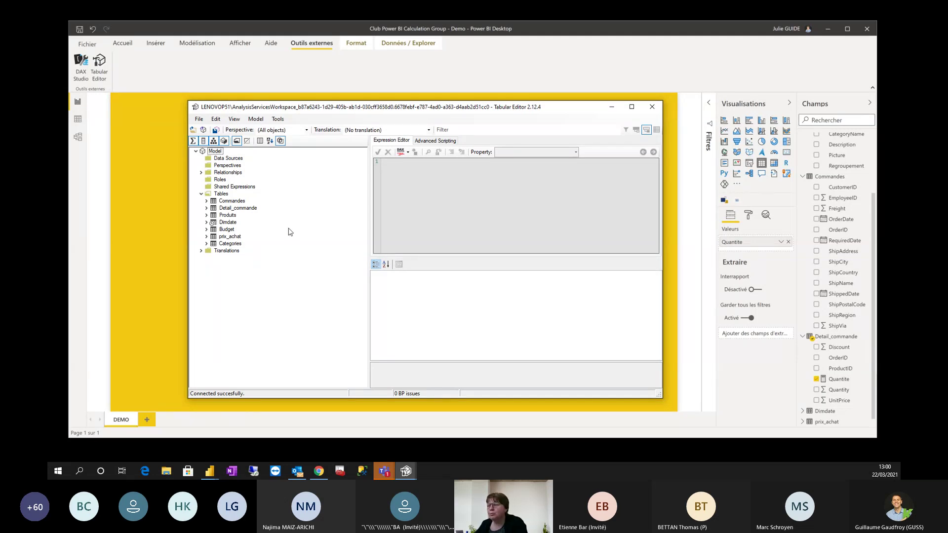
click(202, 173)
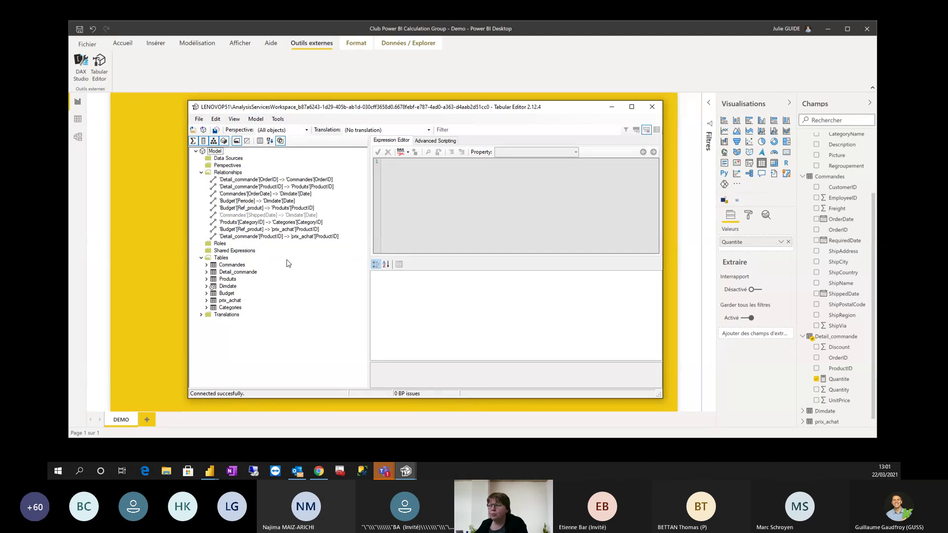
click(201, 173)
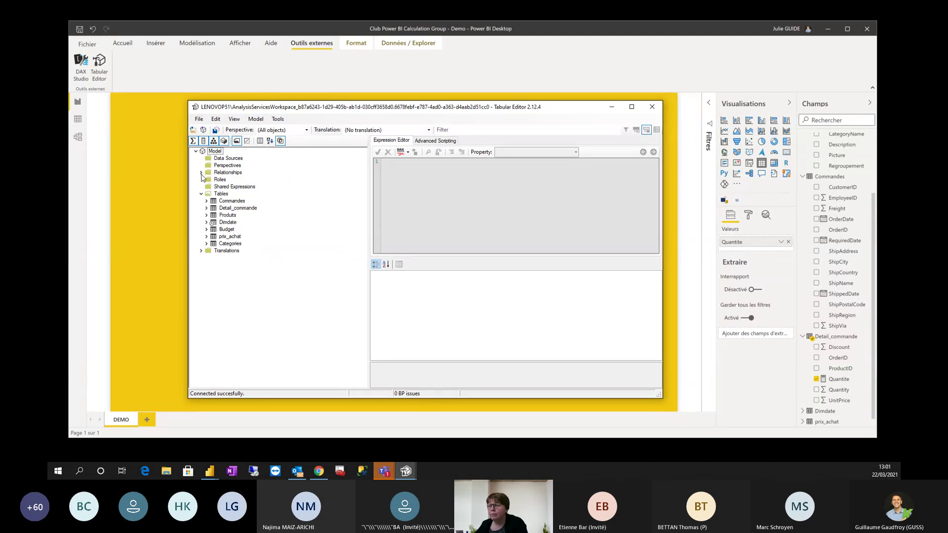
Step: Create a new calculation group in the model's tables and name it Time Intelligence
right_click(220, 194)
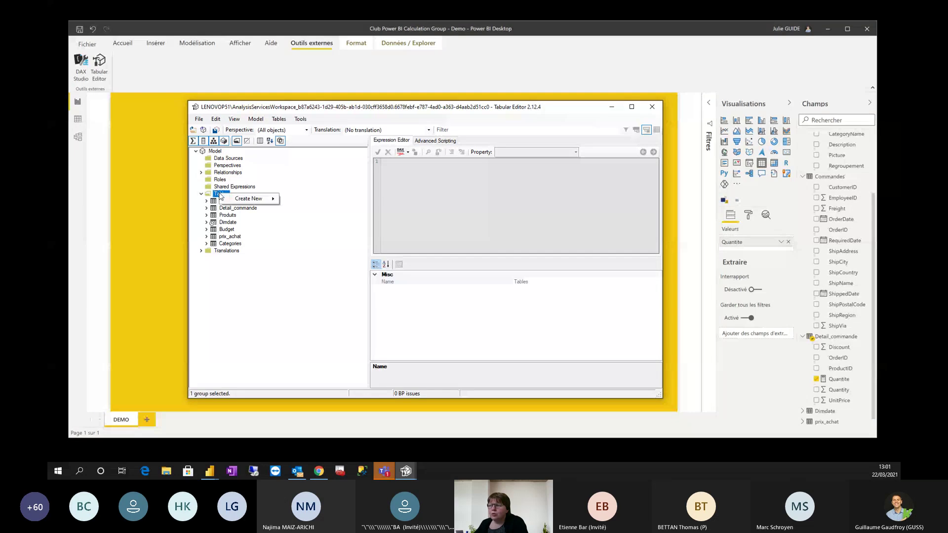
mouse_move(241, 200)
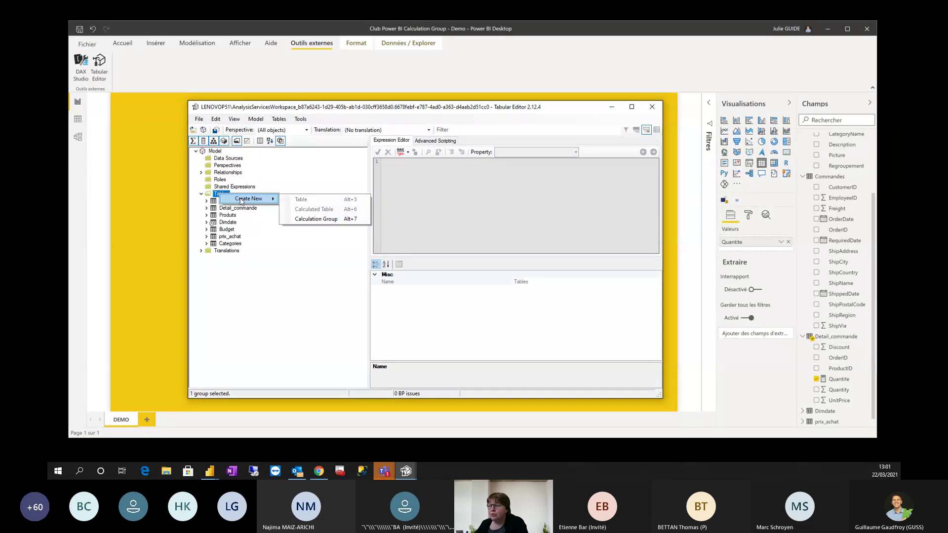
click(316, 221)
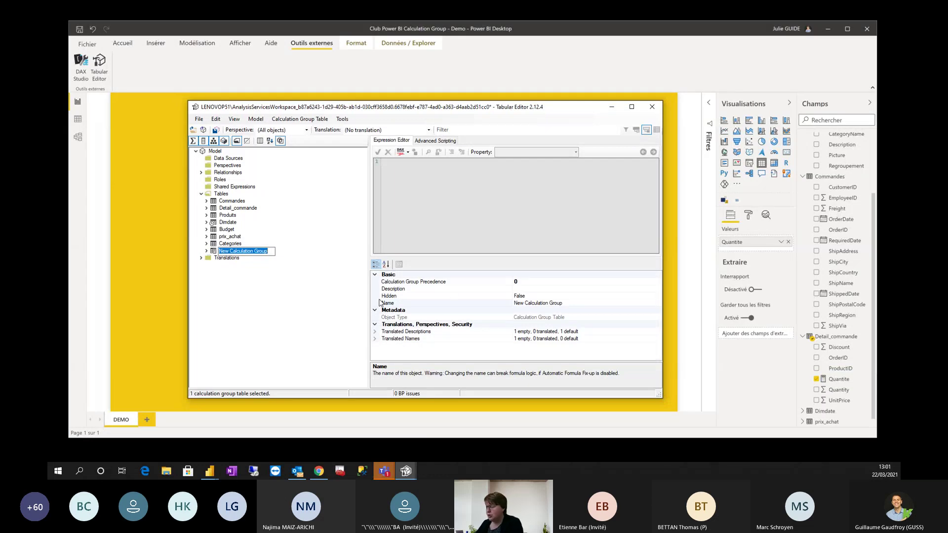
text(Time )
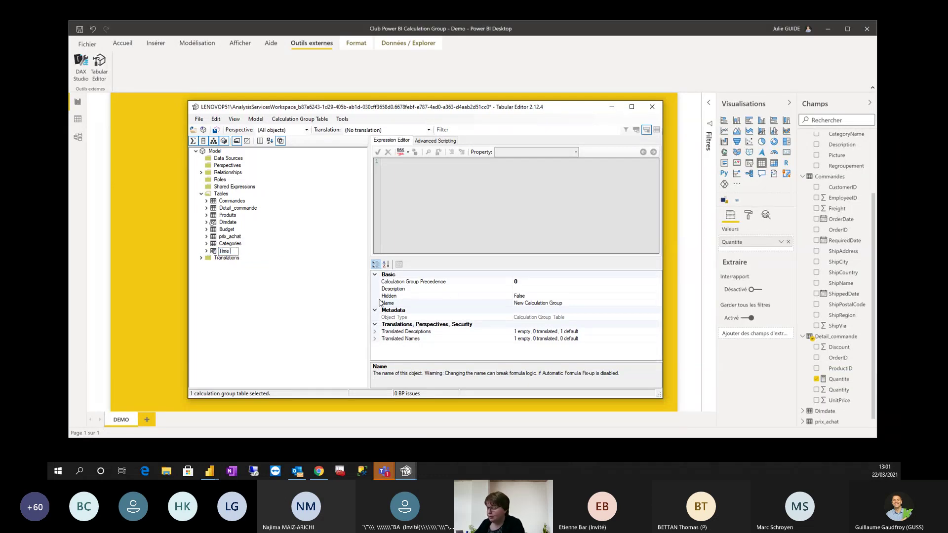
text(Intelligenc)
key(BackSpace)
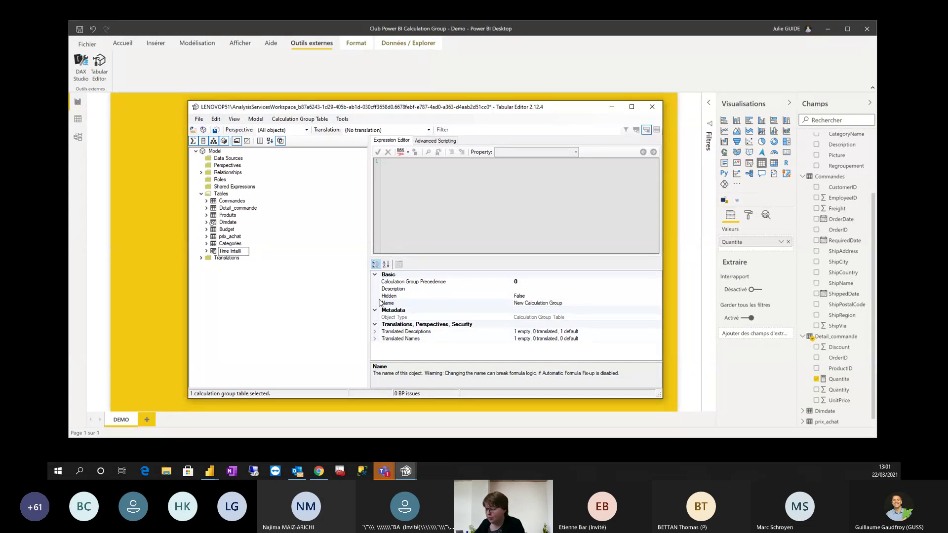
text(ce)
key(Return)
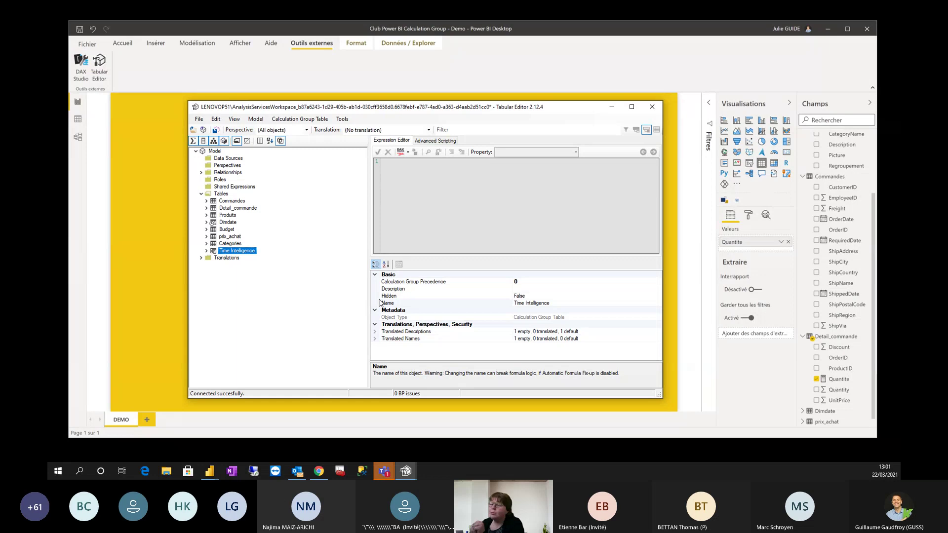
Step: Rename the Name column of the Time Intelligence calculation group to Temps
click(205, 251)
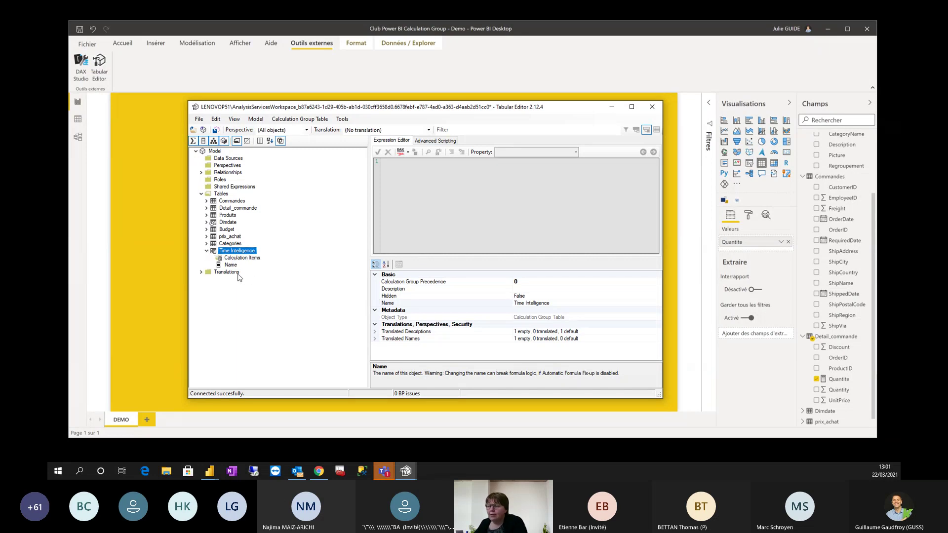
click(222, 267)
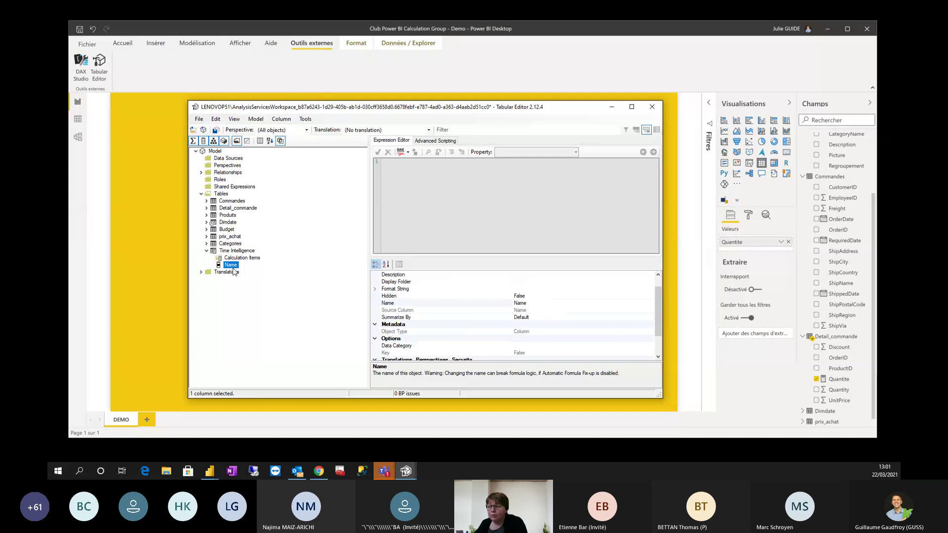
right_click(233, 267)
mouse_move(272, 274)
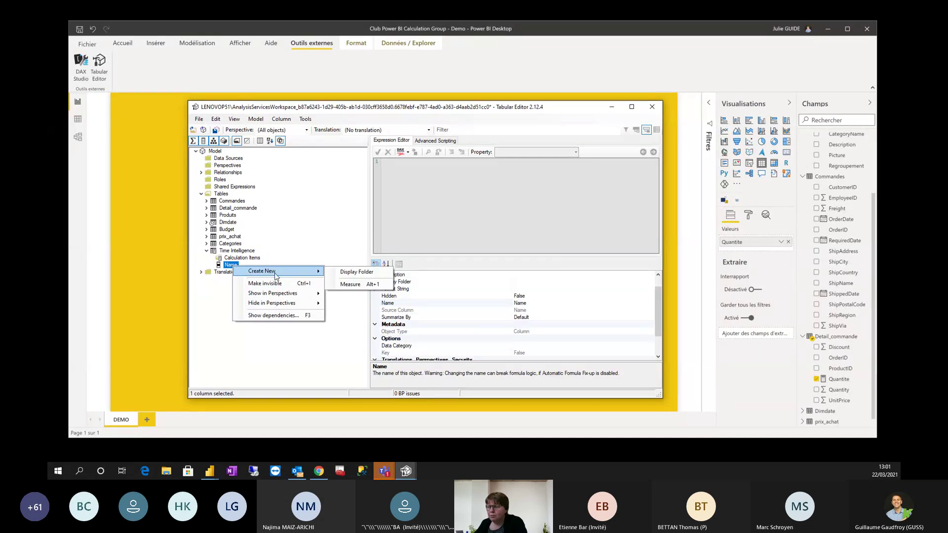
click(518, 303)
click(518, 303)
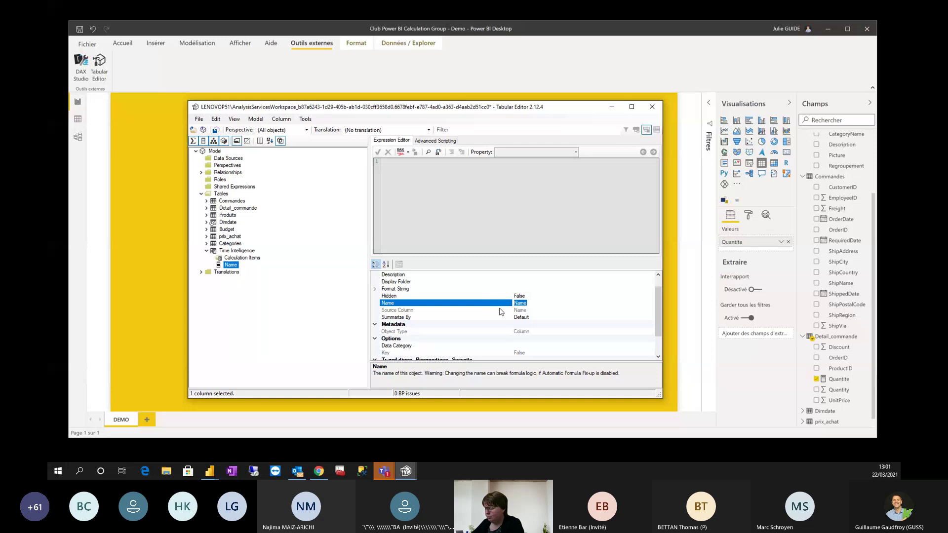
text(Temps)
key(Return)
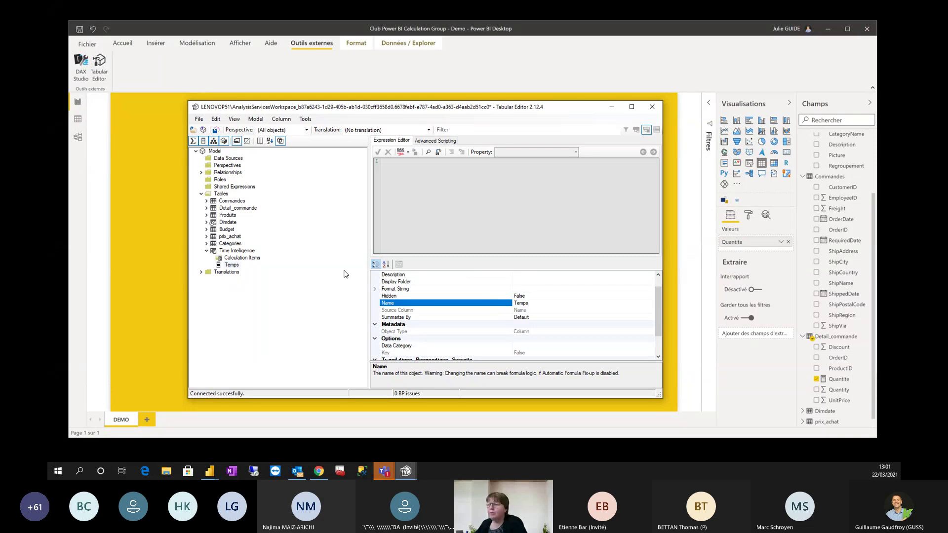
Step: Add a new calculation item to the Time Intelligence group and name it N
click(254, 259)
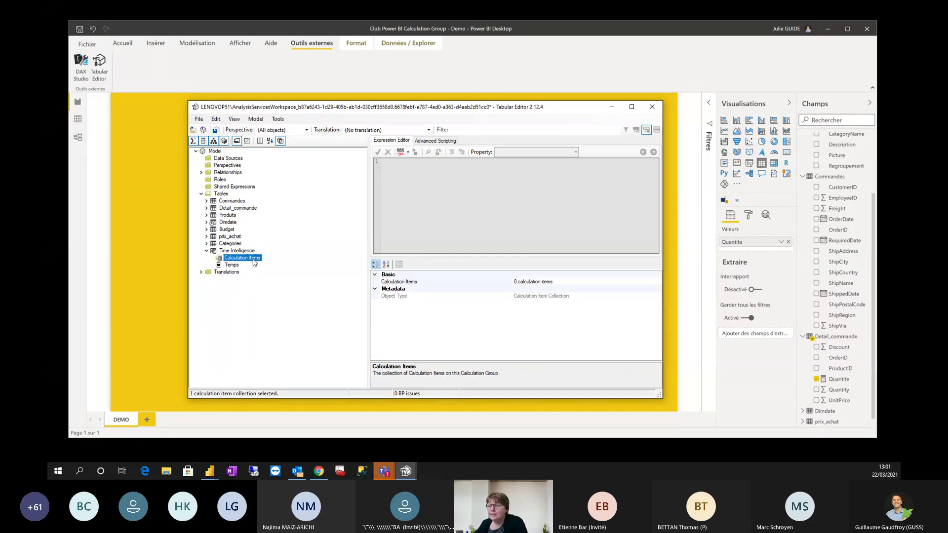
right_click(255, 261)
click(276, 264)
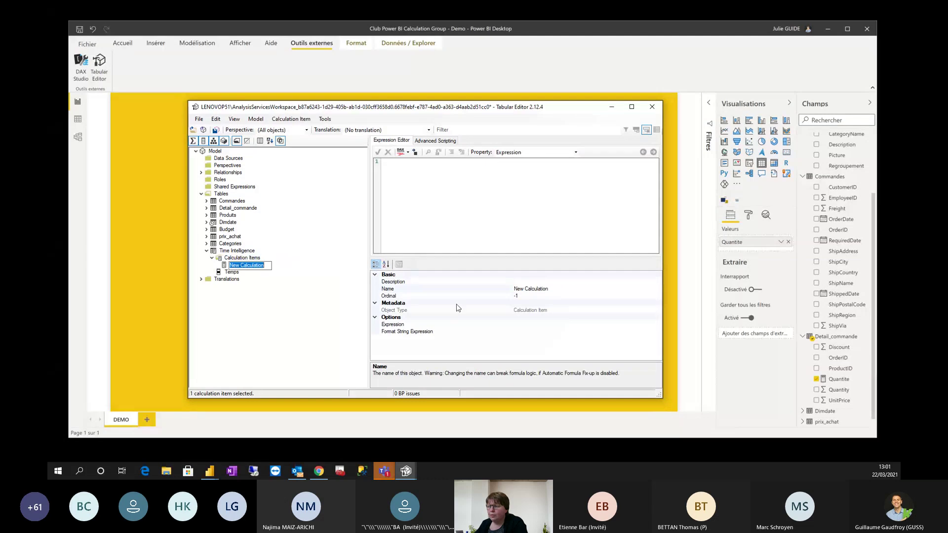
text(N)
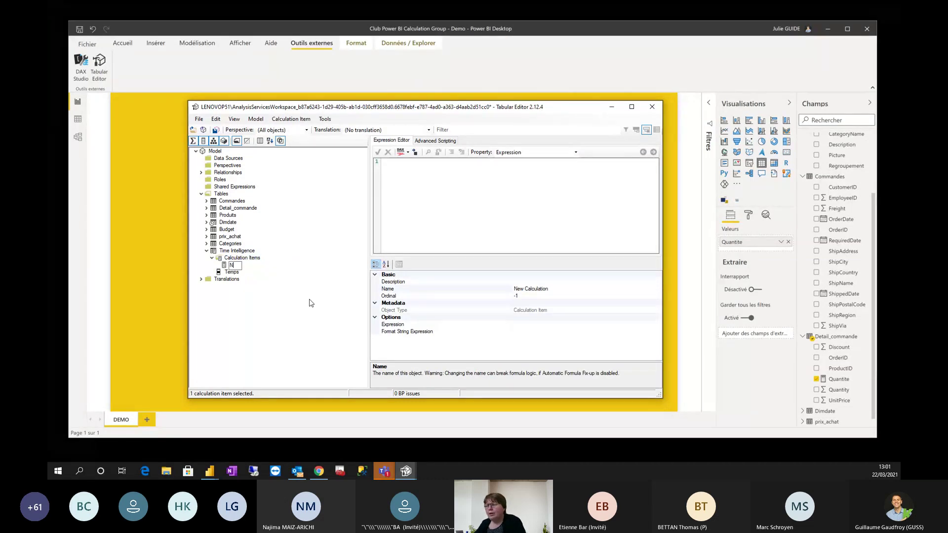
click(554, 289)
drag(551, 289, 499, 292)
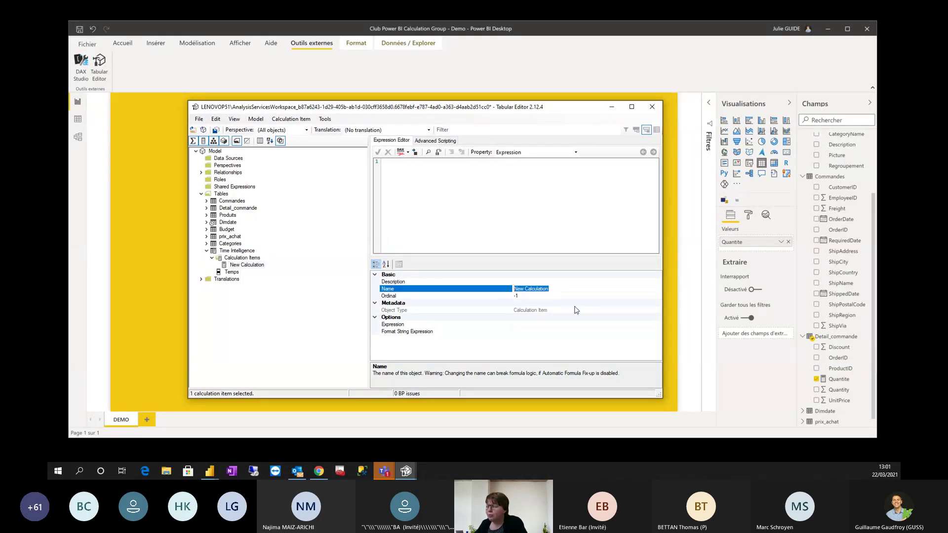
text(N)
key(Return)
Step: Set the expression of the N calculation item to SELECTEDMEASURE ()
click(232, 272)
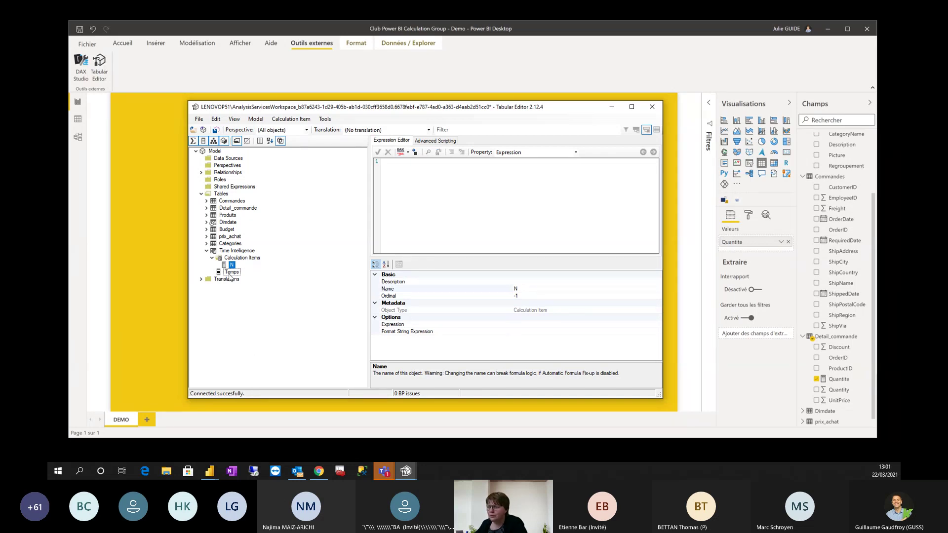
click(231, 266)
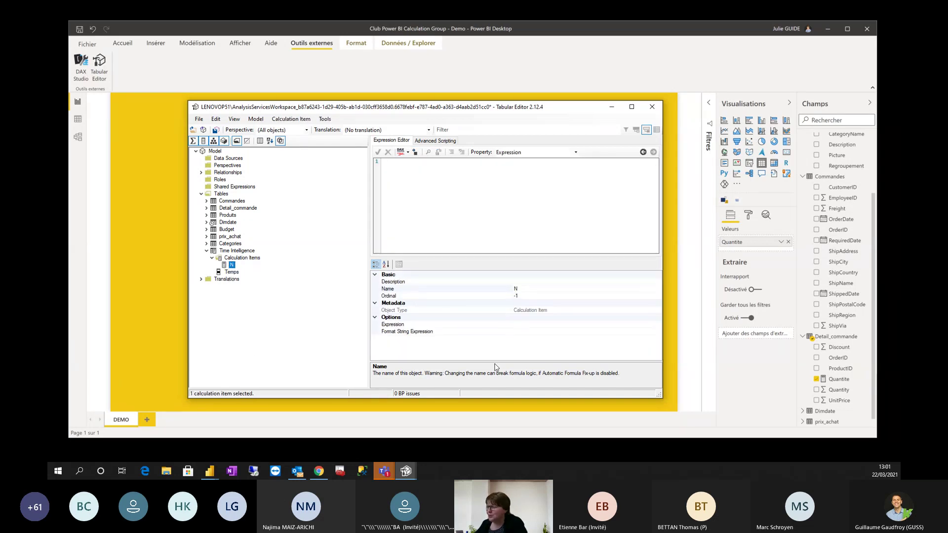
click(521, 290)
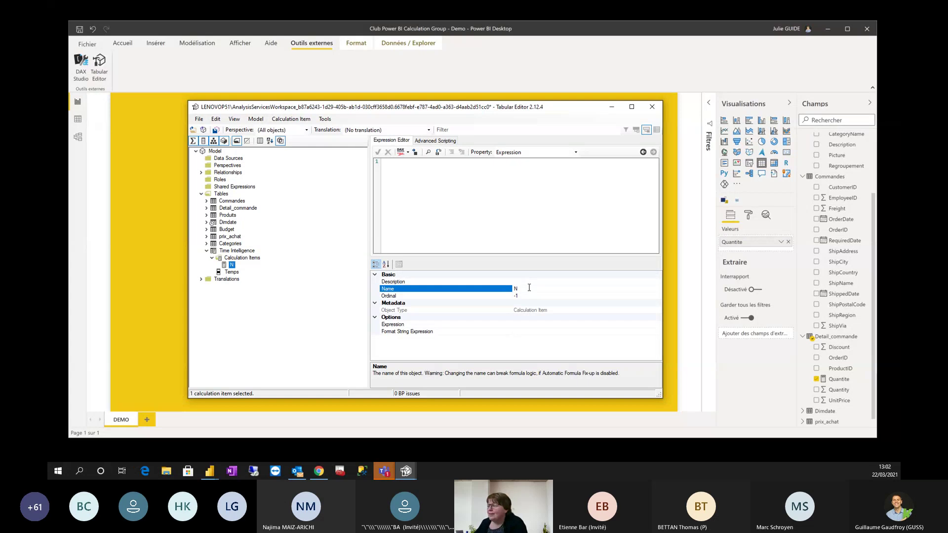
click(457, 212)
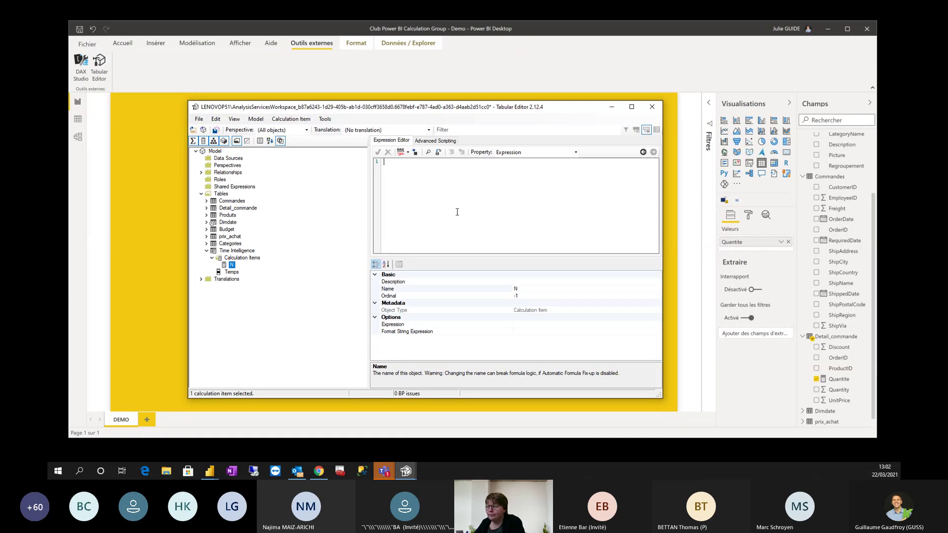
text(SEL)
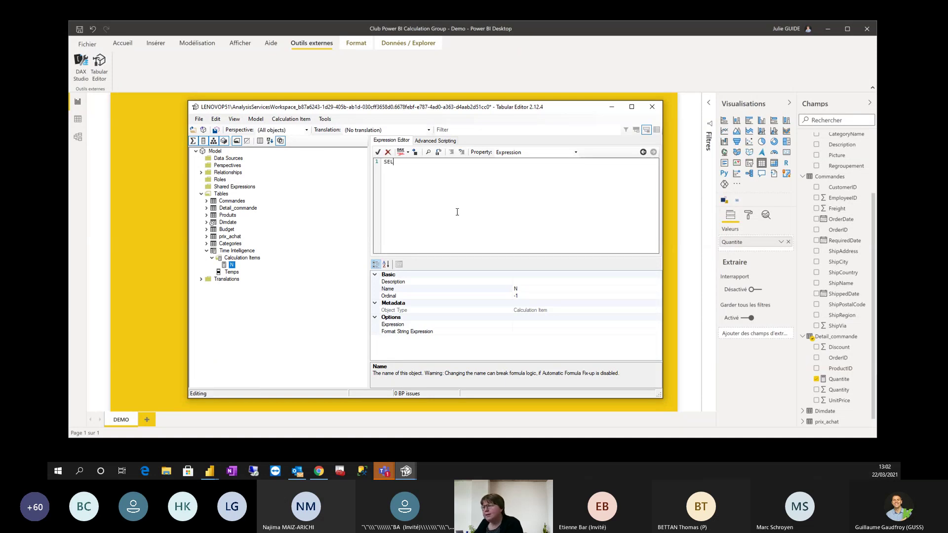
text(ECTED)
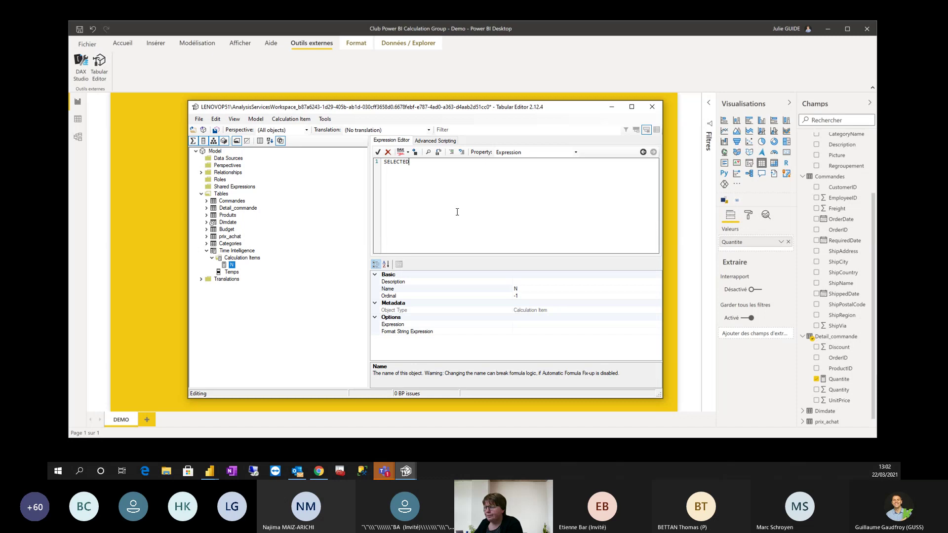
text(MEASURE)
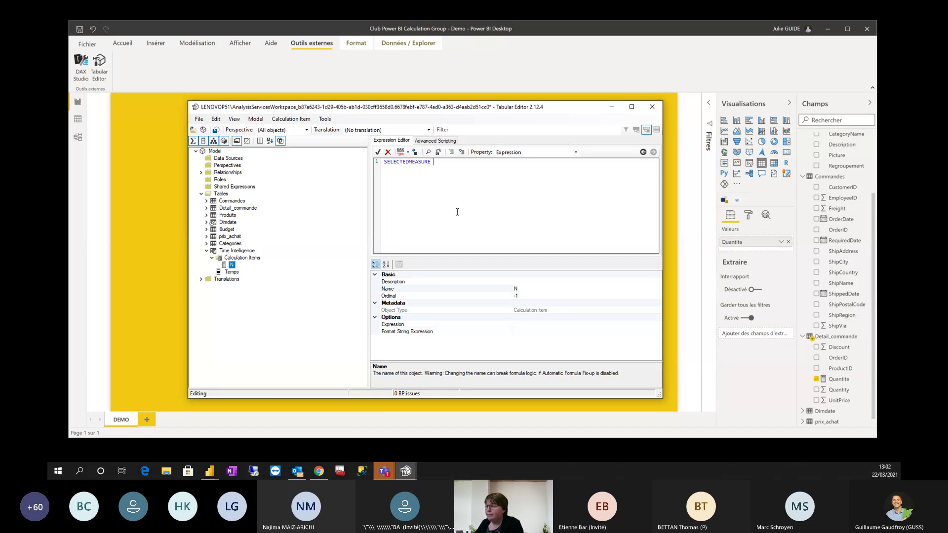
text( ())
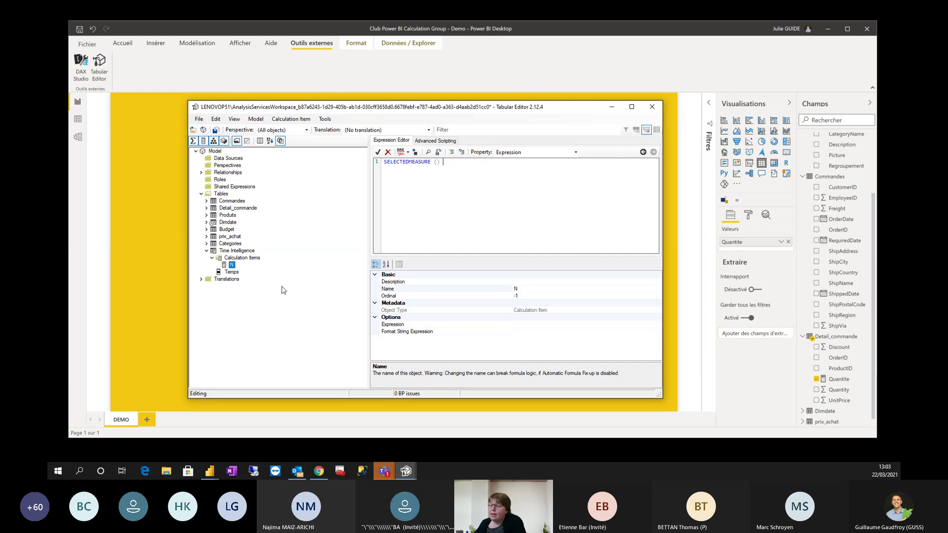
Step: Add a second calculation item to the Time Intelligence group and try to name it N-1
right_click(230, 266)
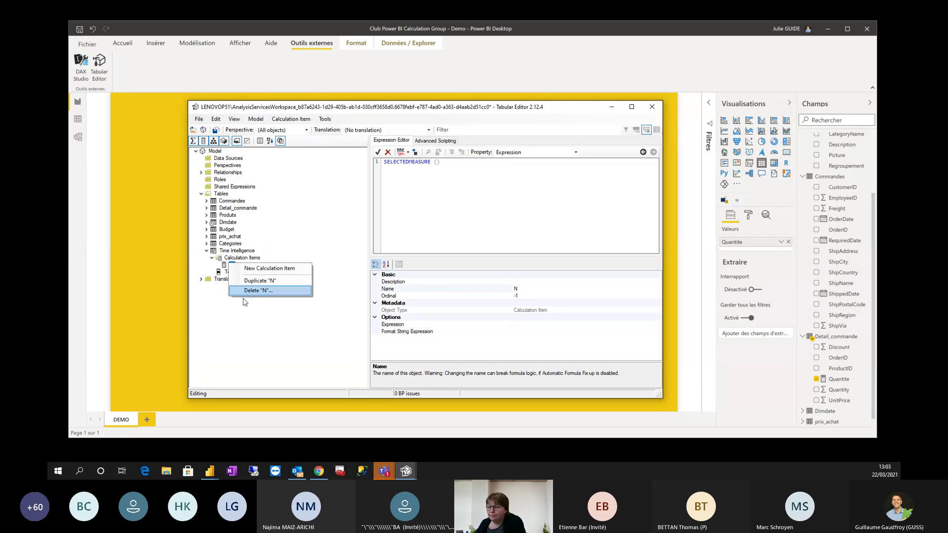
click(271, 271)
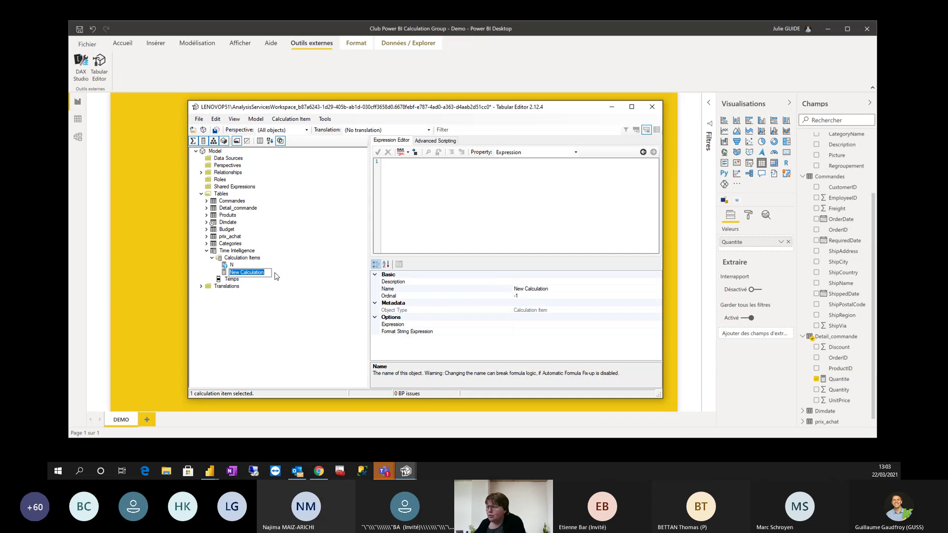
text(N-1)
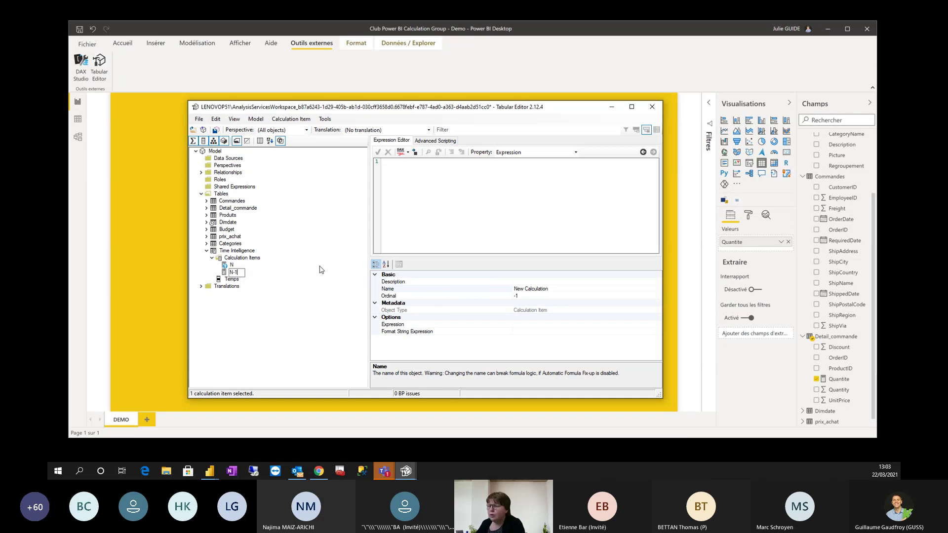
key(Escape)
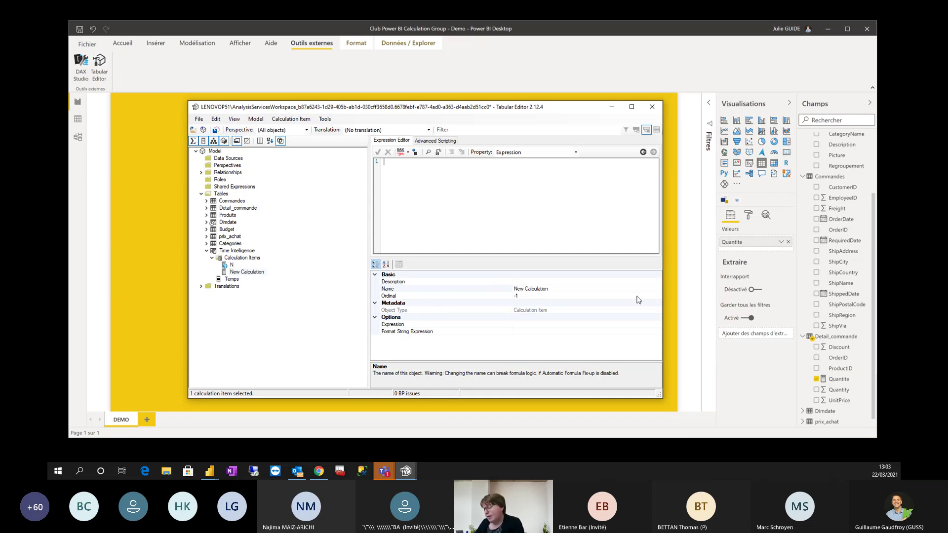
Step: Write the new item's expression as CALCULATE ( SELECTEDMEASURE (), SAMEPERIODLASTYEAR ('Dimdate'[Date]), taking the Date column from the Dimdate table
text(CALCU)
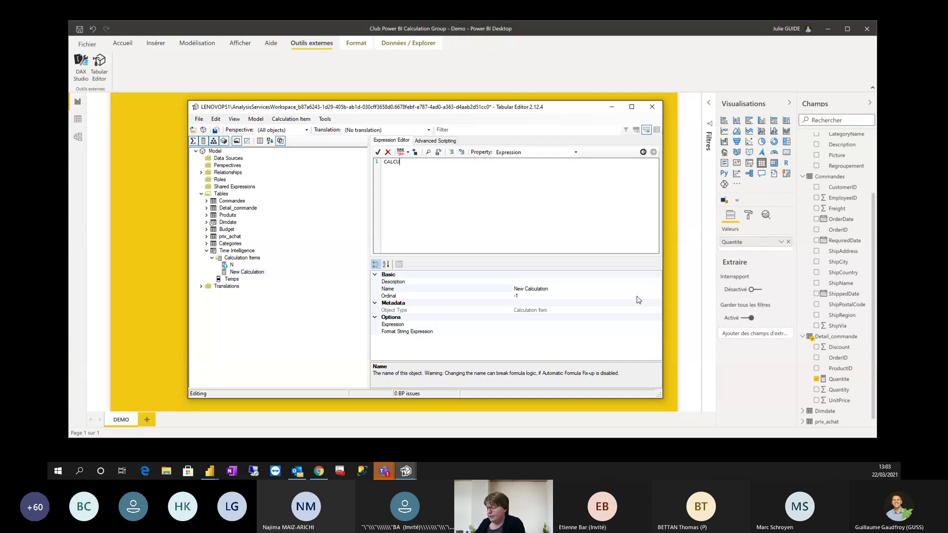
text(LATE)
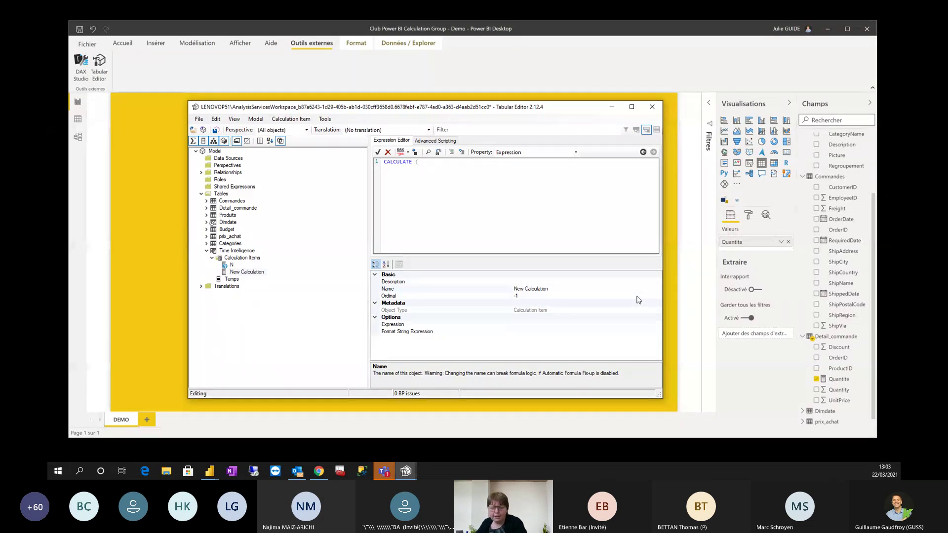
text( ()
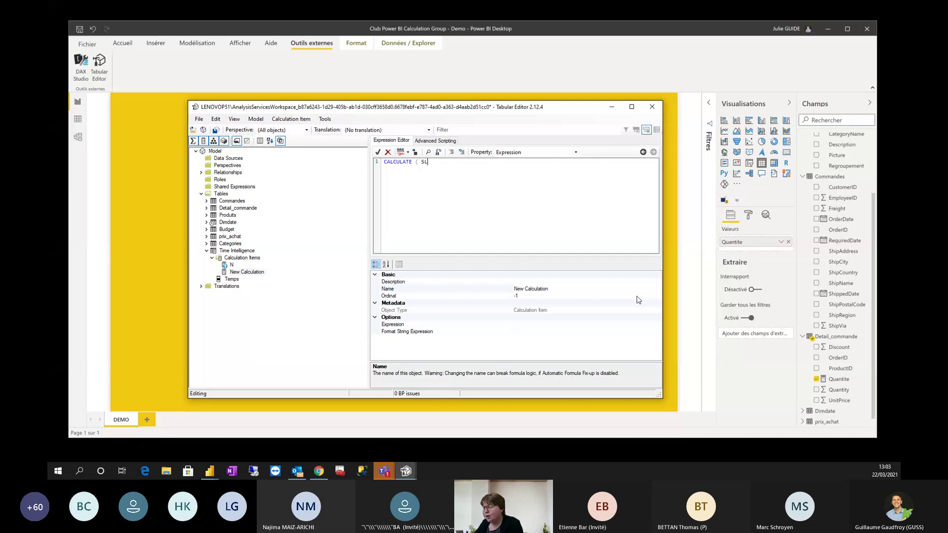
key(BackSpace)
key(BackSpace)
key(BackSpace)
key(BackSpace)
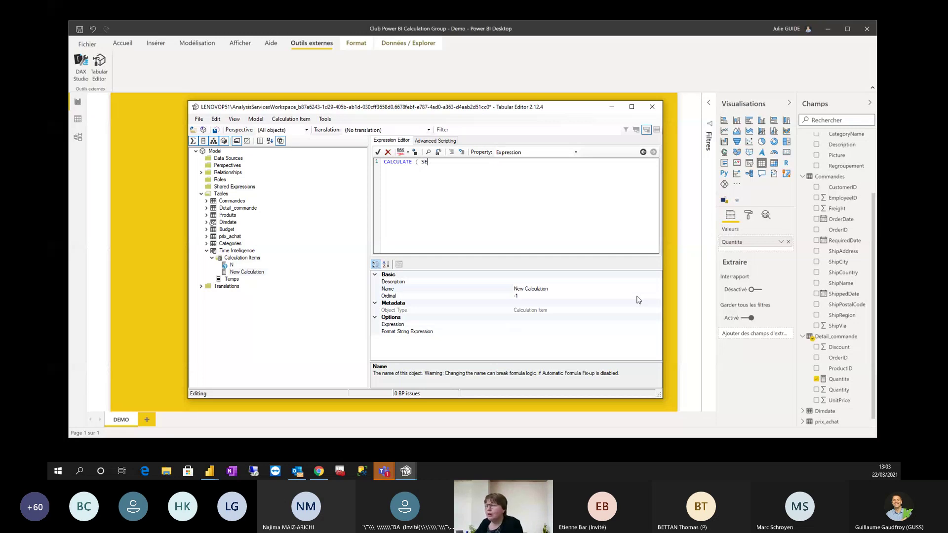
text(ELECTEDMEASURE (),)
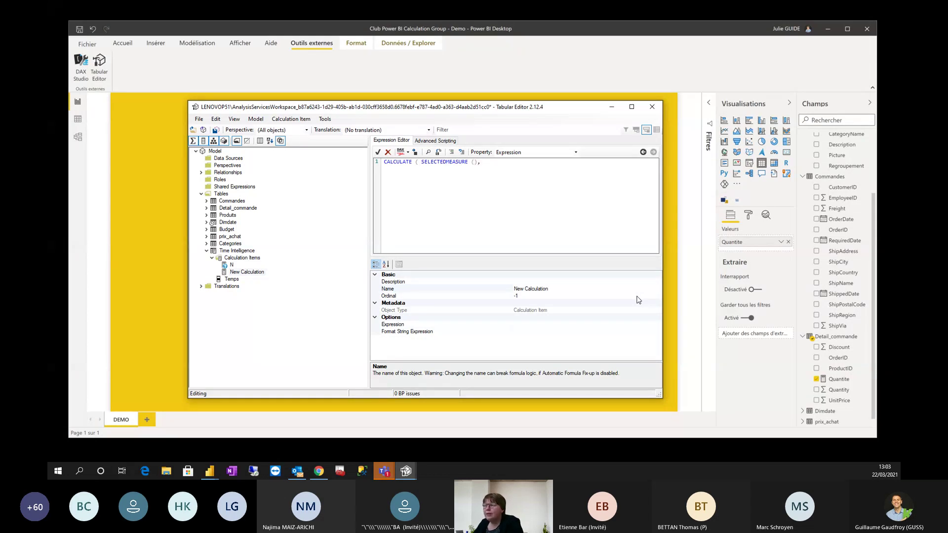
text(SAM)
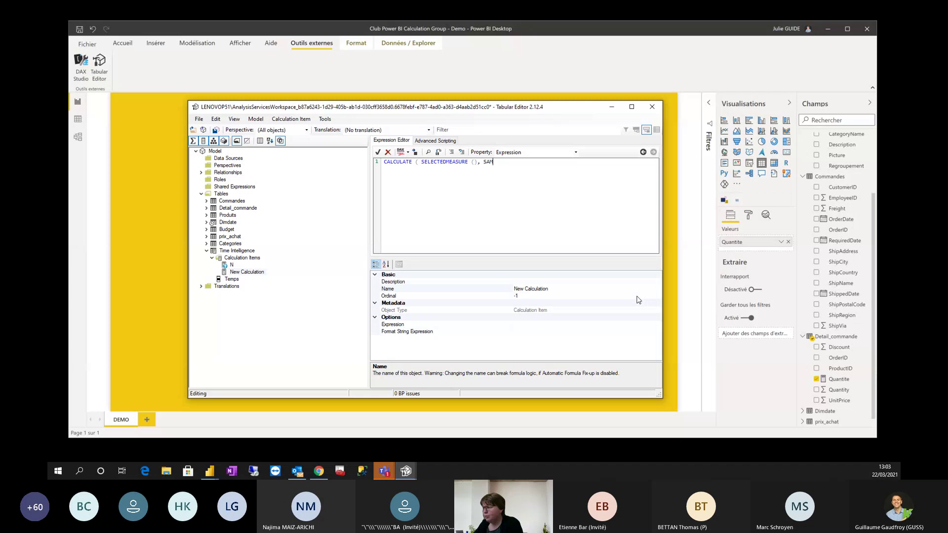
text(EPERIODLAST)
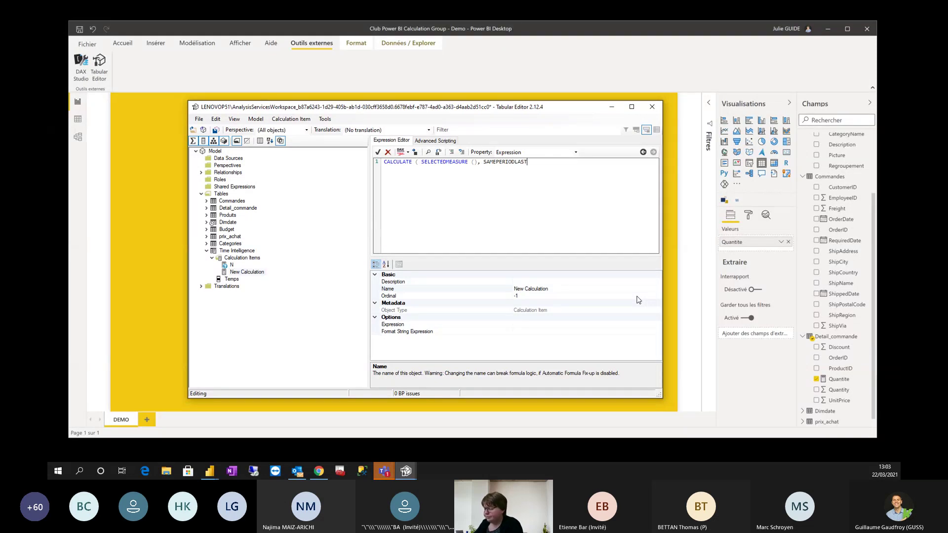
text(YEAR ()
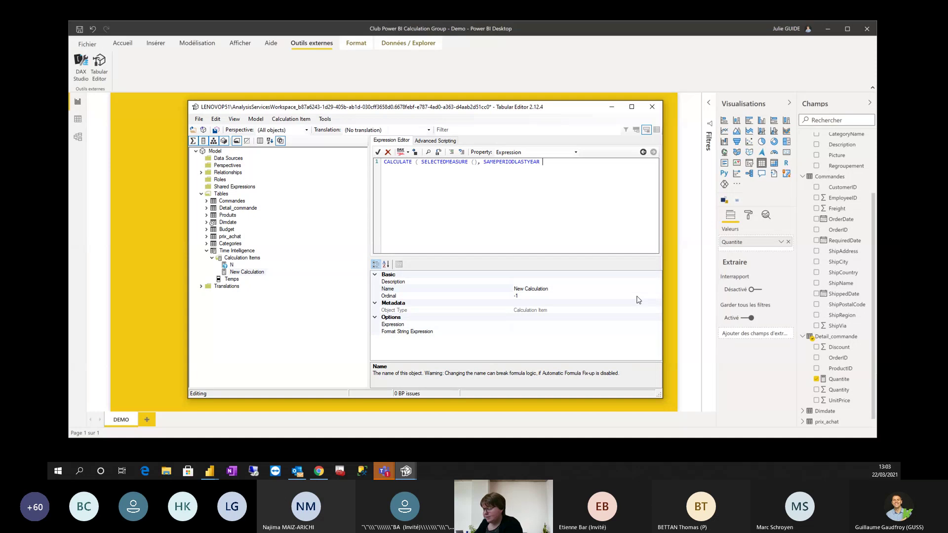
click(206, 222)
drag(231, 236, 567, 166)
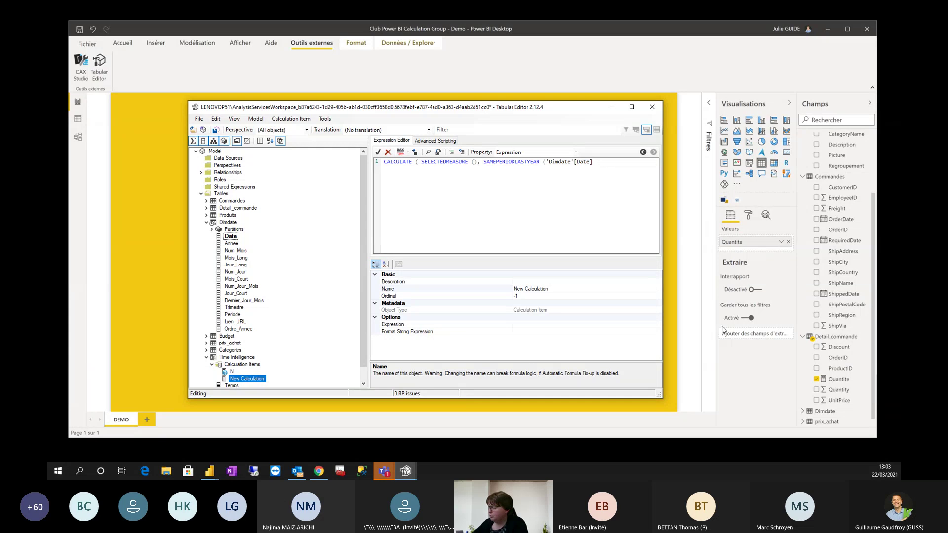
Step: Rename the new calculation item as N-1 and accept its expression
click(555, 290)
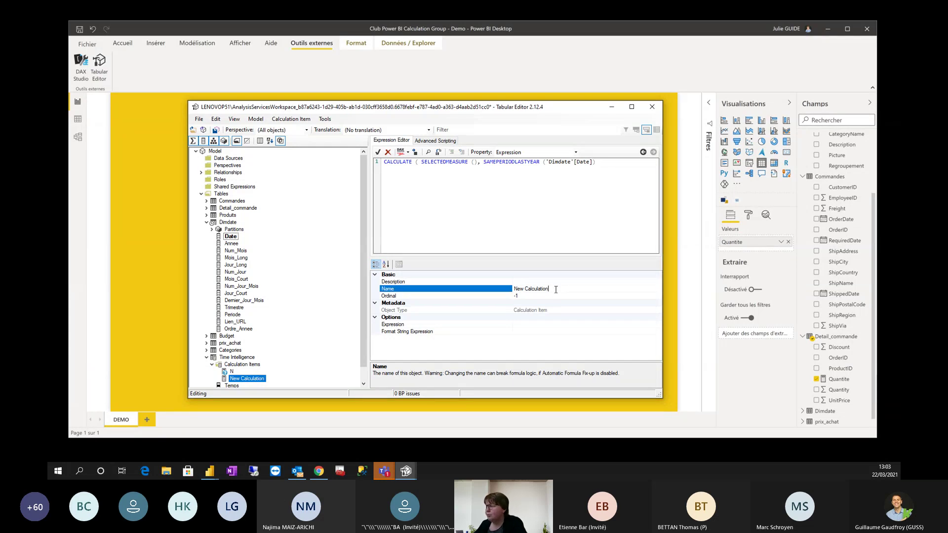
key(ctrl+a)
text(N)
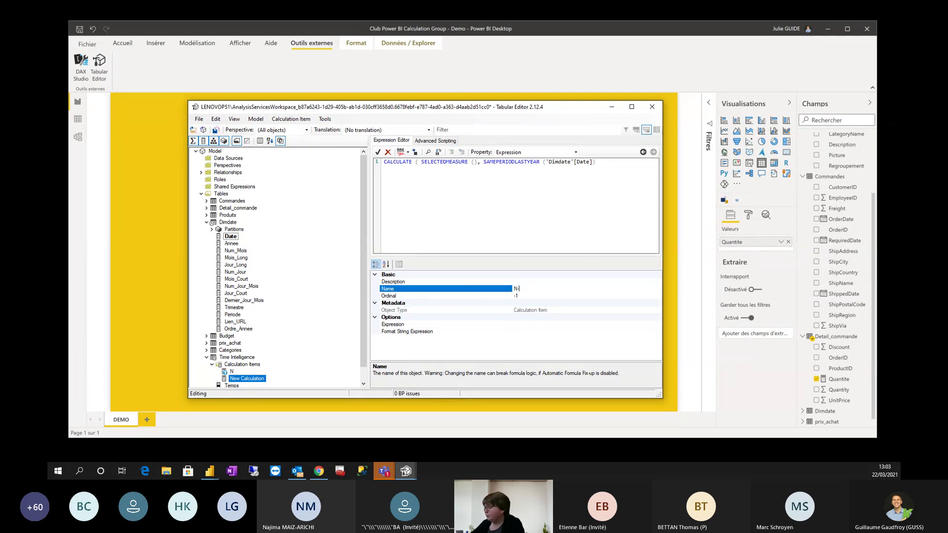
text(-1)
key(Return)
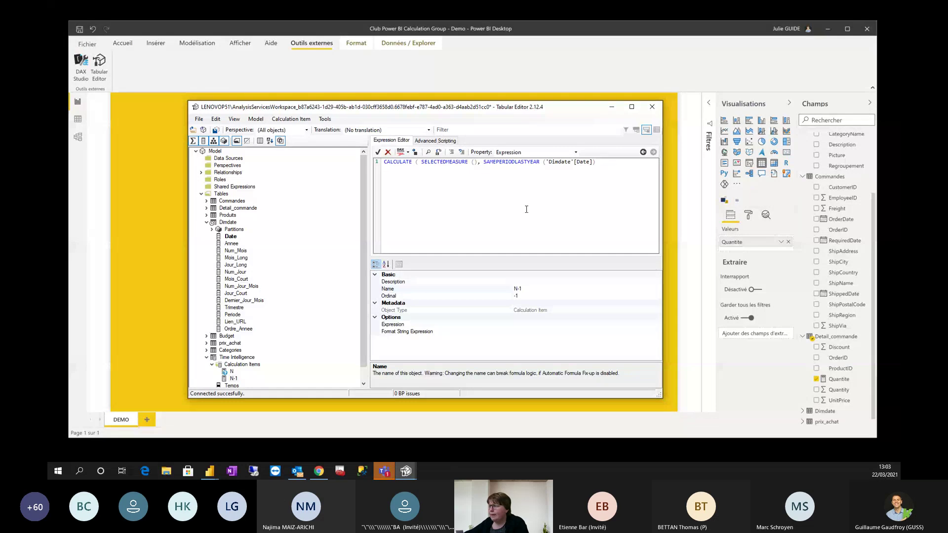
click(377, 152)
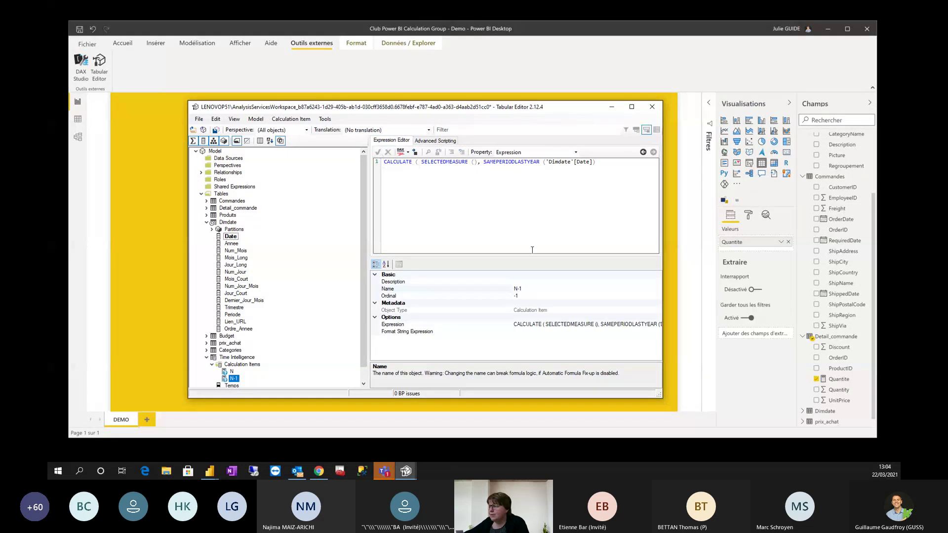
Step: Change the name of the N-1 calculation item to a N-1
click(233, 378)
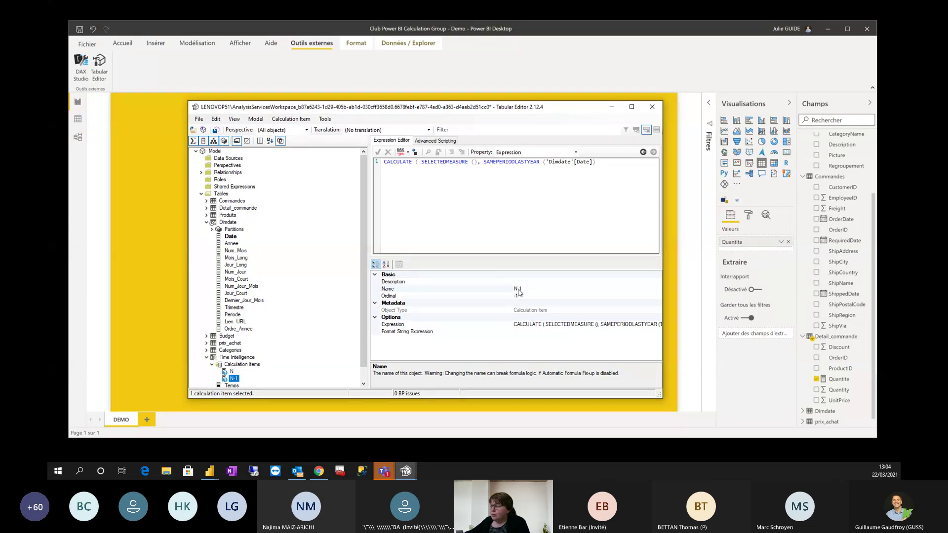
click(516, 289)
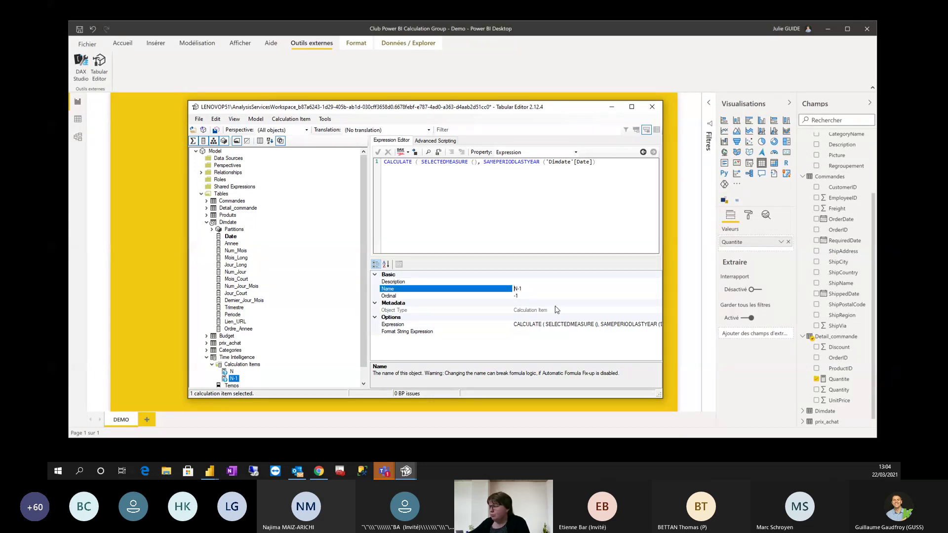
text(a)
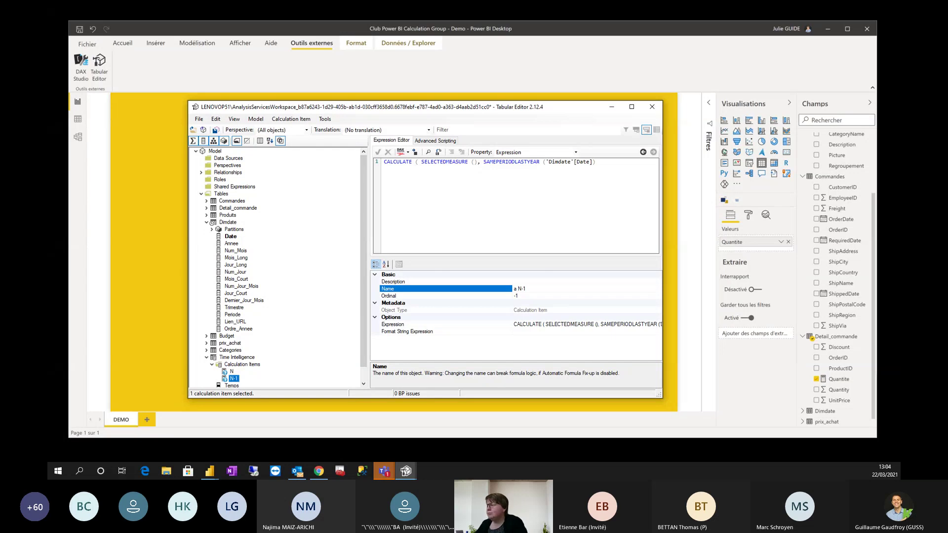
click(449, 173)
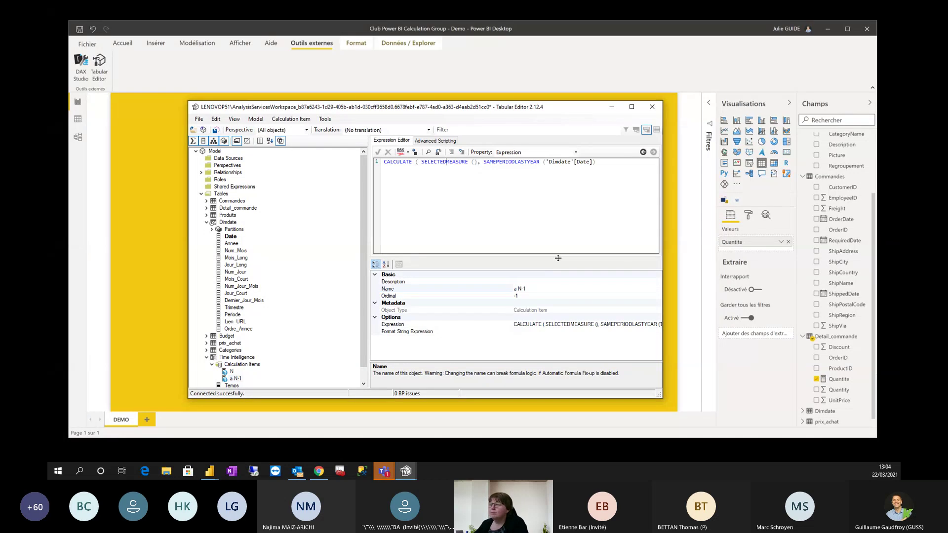
Step: Save the model changes, then switch to Power BI Desktop and refresh the calculation groups
click(202, 121)
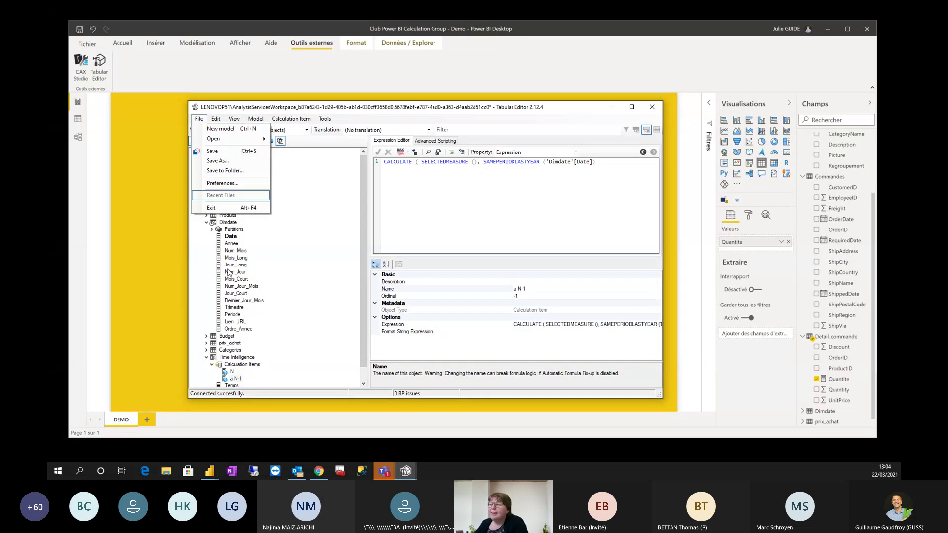
click(217, 151)
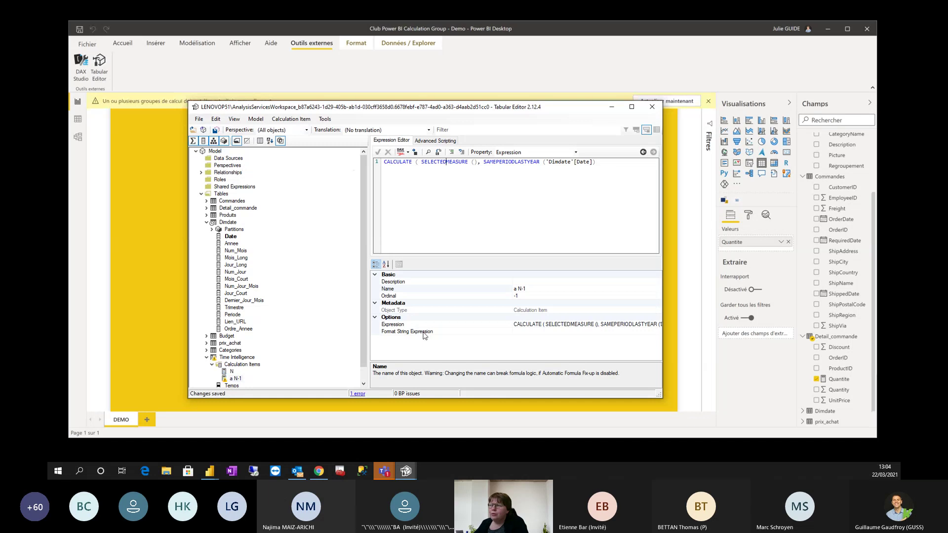
click(611, 107)
click(655, 102)
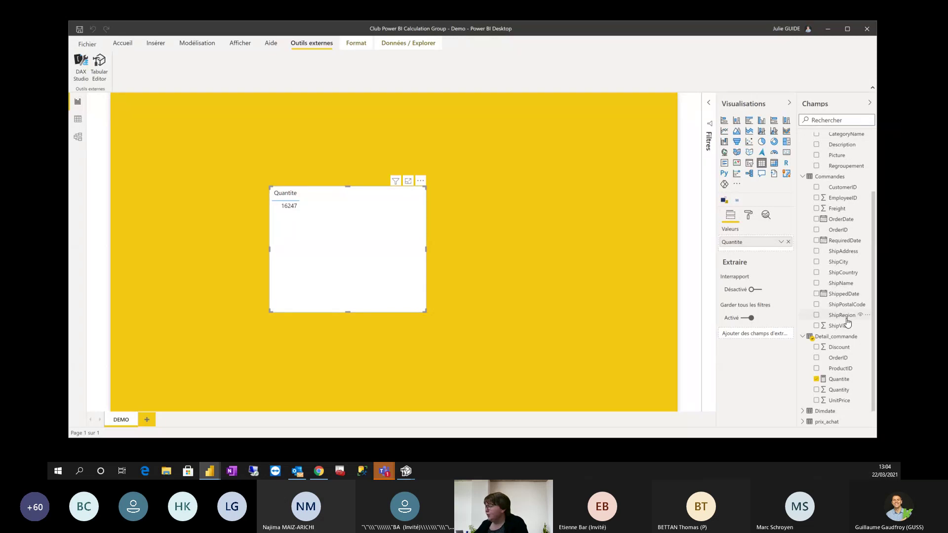
Step: Add the Temps field of Time Intelligence to the values of the Quantite table visual
scroll(846, 322, down, 2)
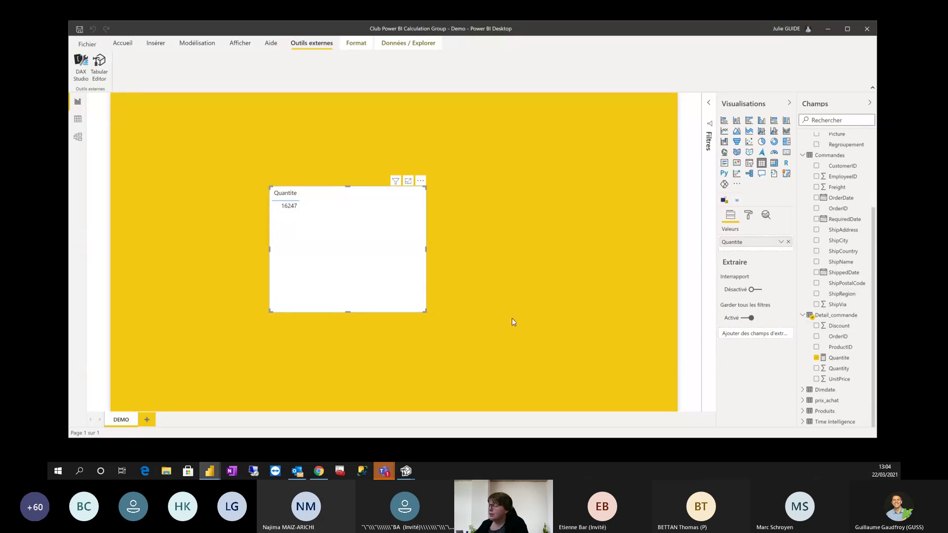
click(802, 421)
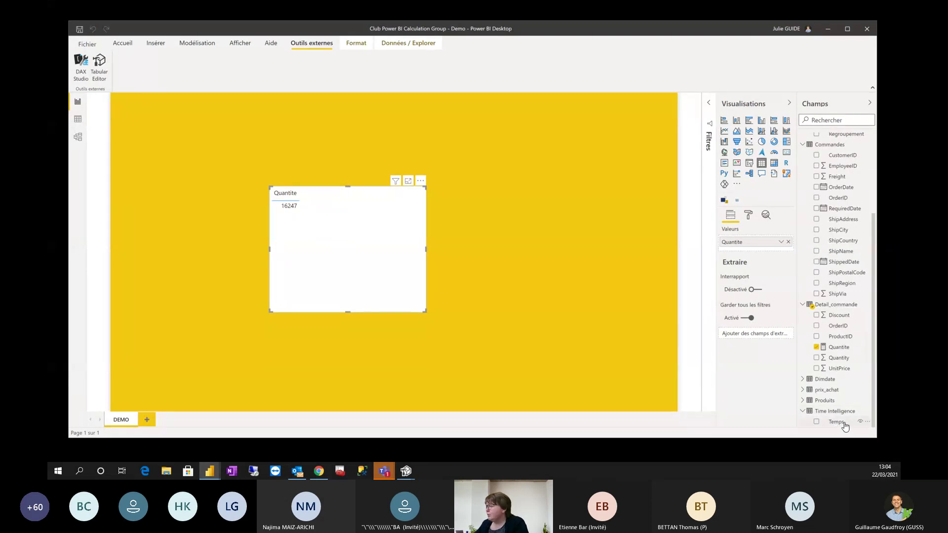
drag(836, 422, 745, 250)
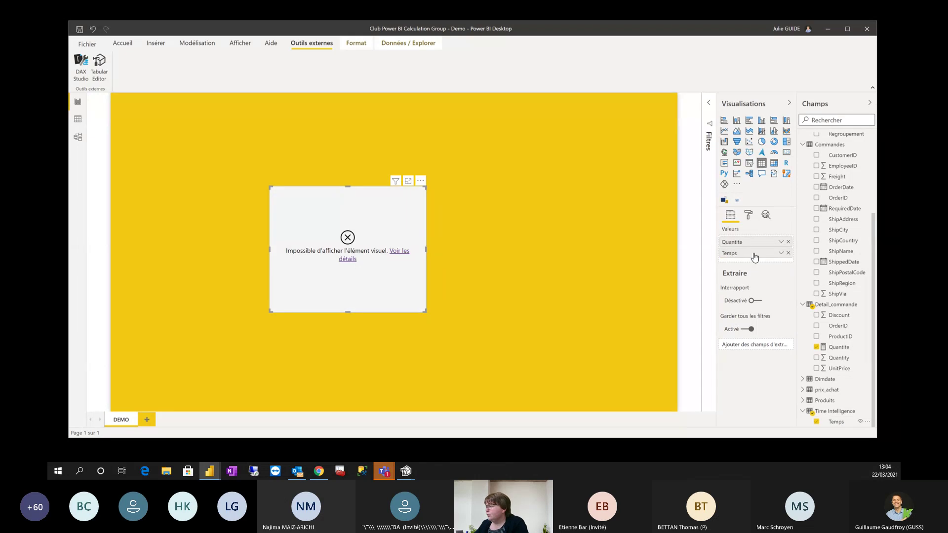
Step: Convert the Quantite and Temps table visual into a matrix
click(774, 162)
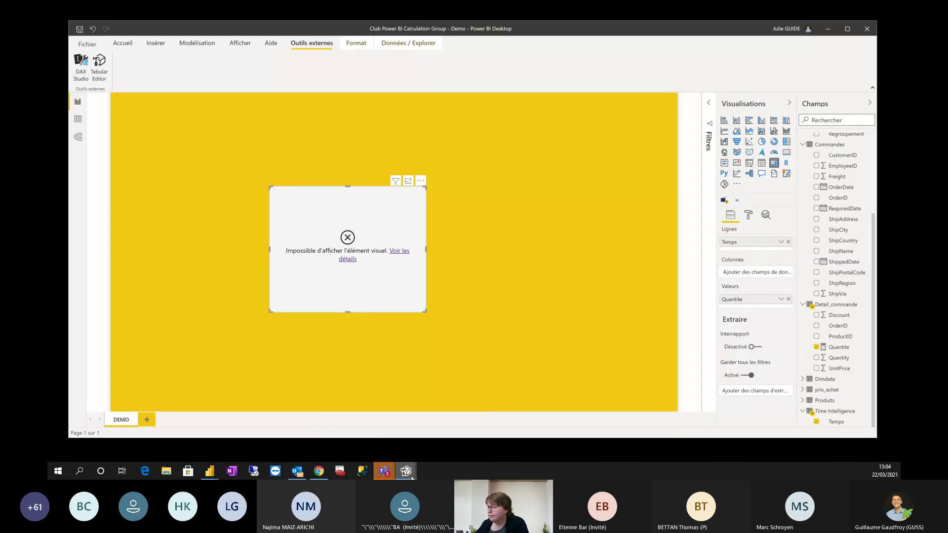
Step: Switch to Tabular Editor, add the missing closing parenthesis to the a N-1 expression and save the model
mouse_move(408, 472)
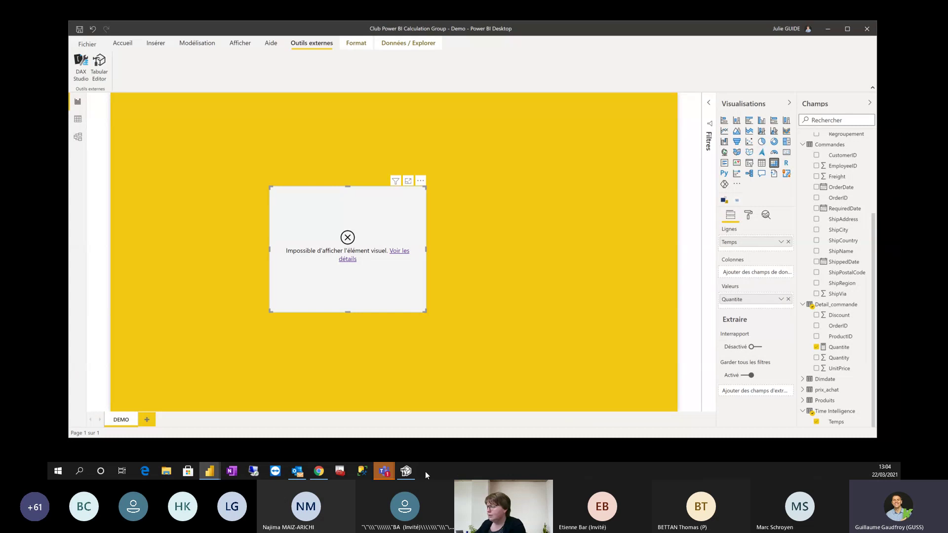
click(401, 472)
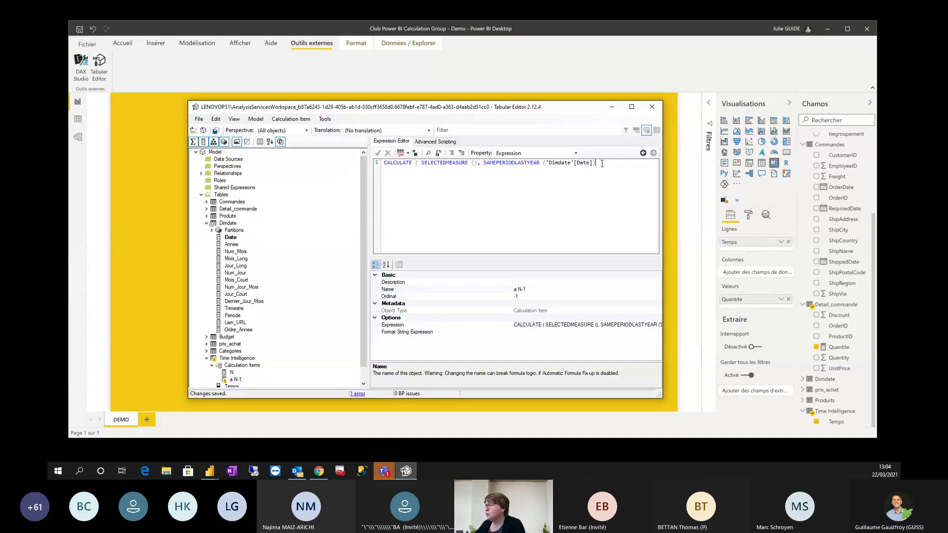
click(630, 181)
text())
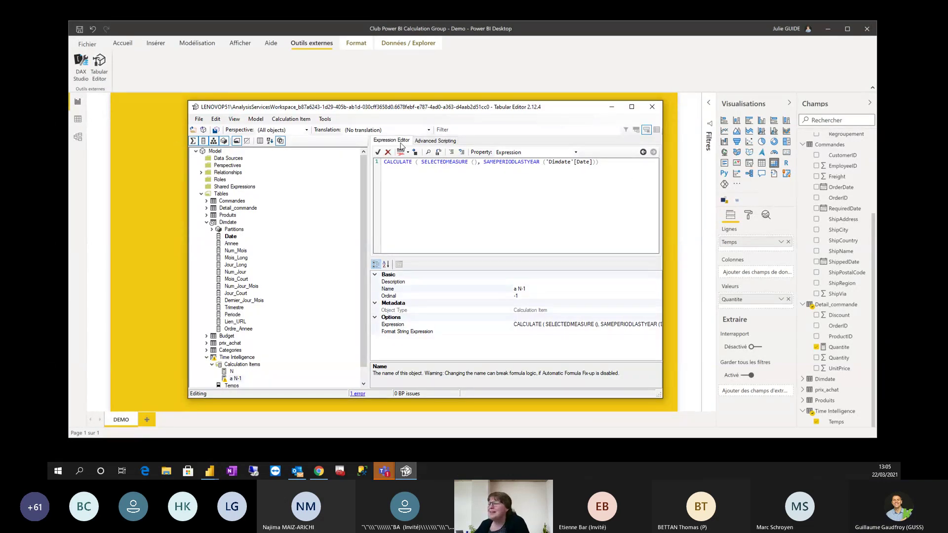
click(198, 119)
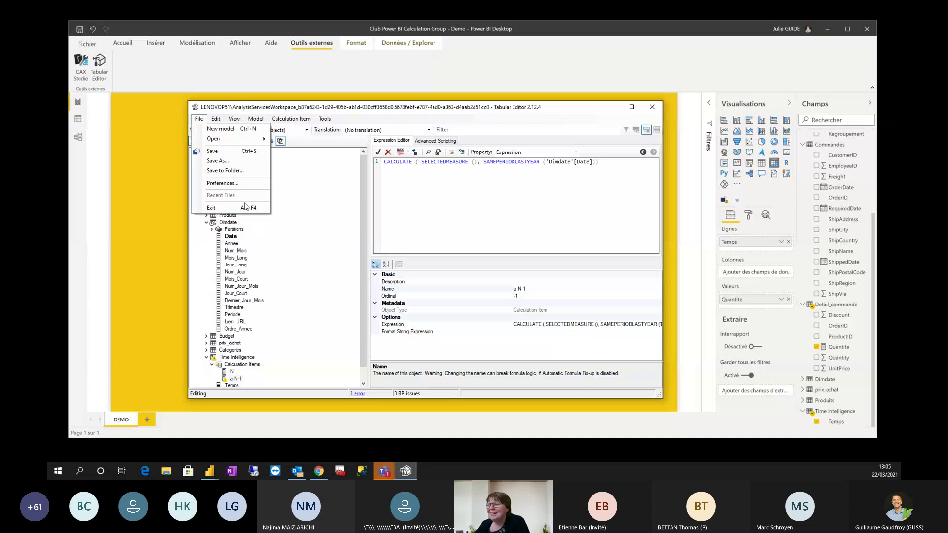
click(234, 157)
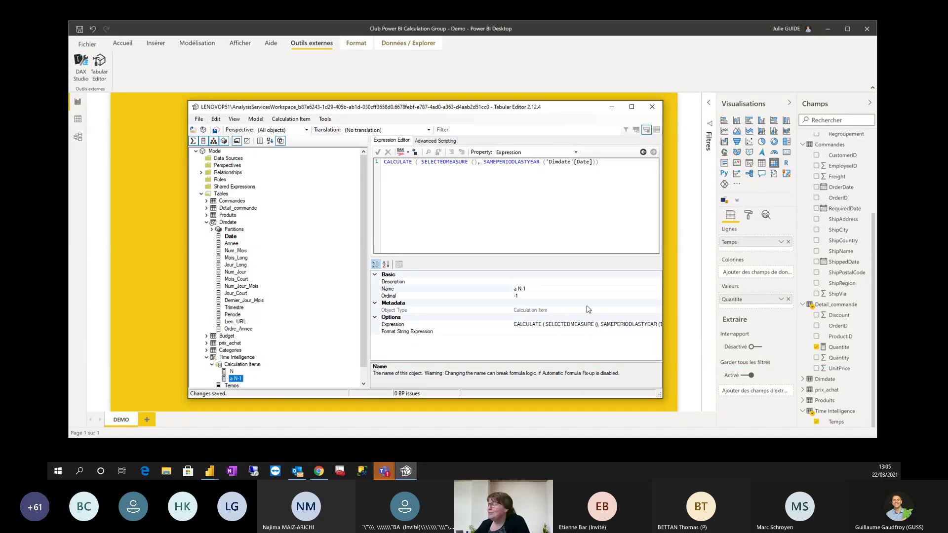
Step: Switch to Power BI Desktop and arrange the matrix with CategoryName as rows and Temps as columns
key(alt+Tab)
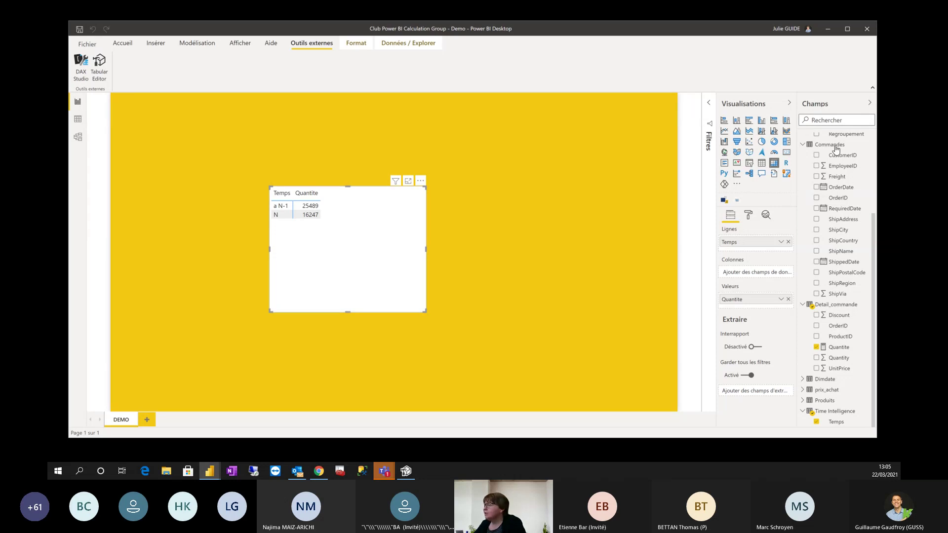
scroll(835, 148, up, 4)
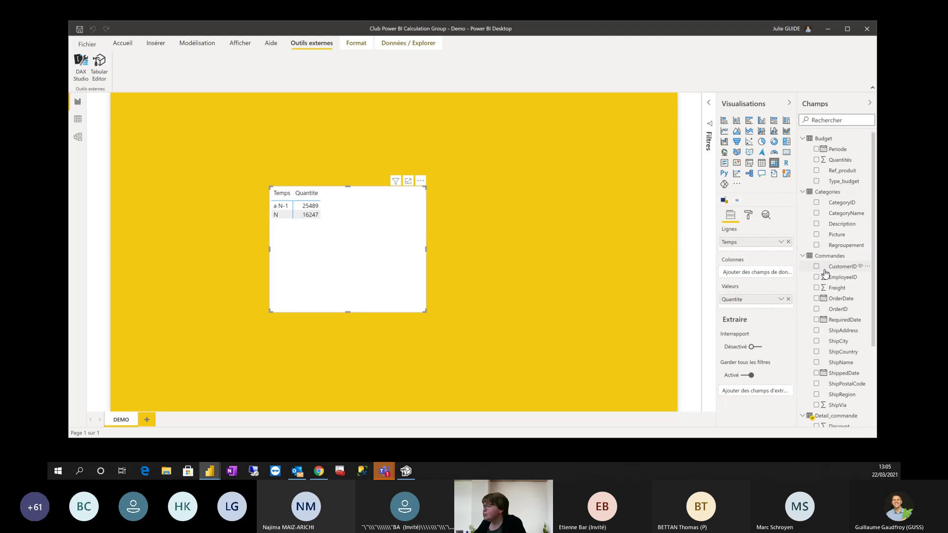
scroll(831, 249, down, 3)
scroll(823, 301, up, 3)
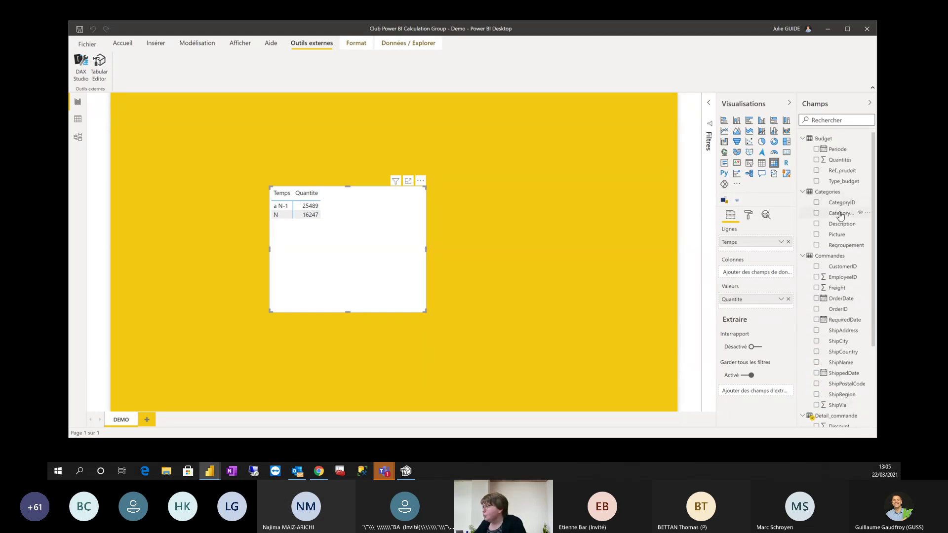
drag(839, 216, 748, 277)
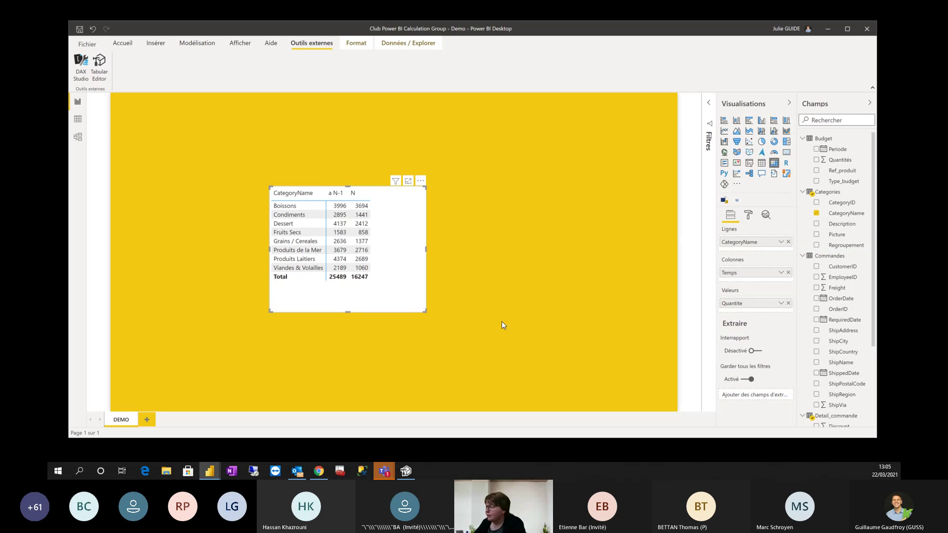
Step: Format the Quantite measure of Detail_commande with a thousands separator
scroll(834, 365, down, 4)
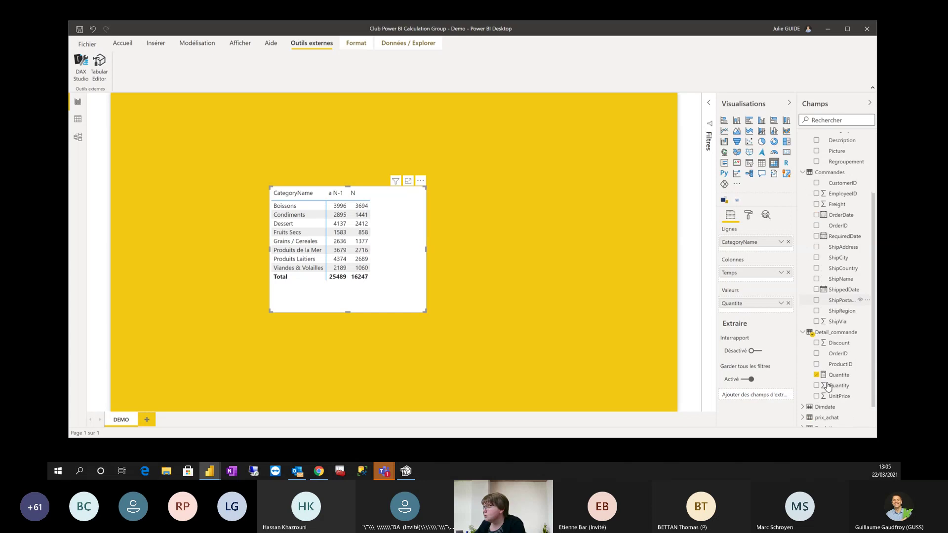
click(838, 347)
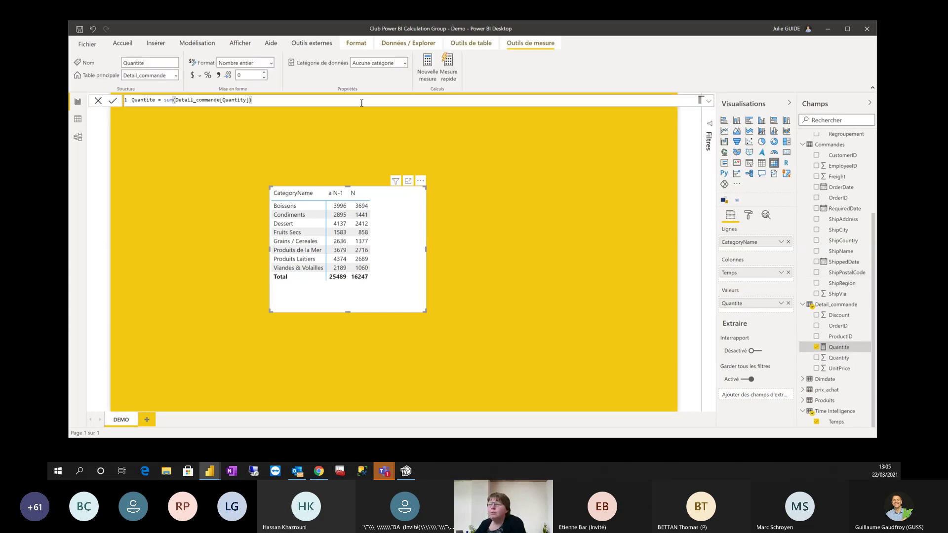
click(271, 64)
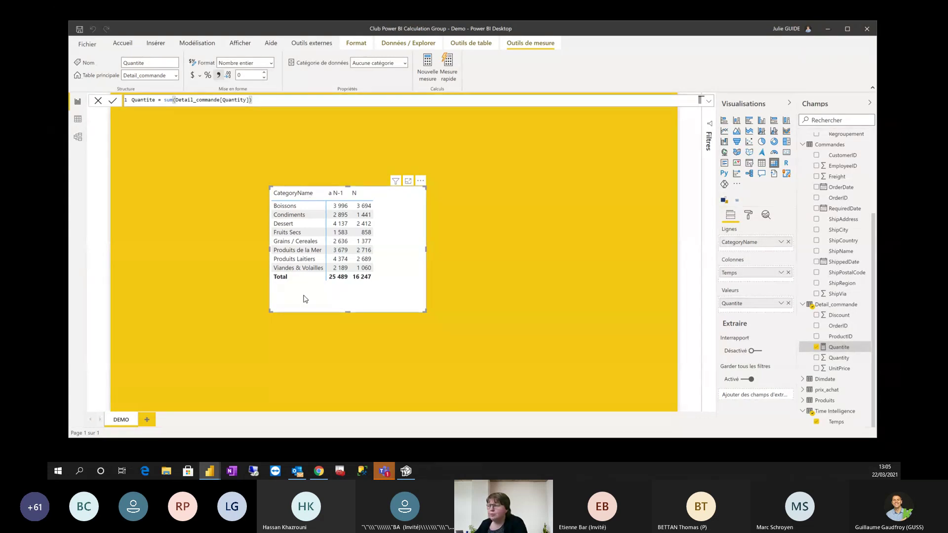
Step: Switch to Tabular Editor and set the Format String Expression of a N-1 to SELECTMEASUREFORMATSTRING()
click(406, 470)
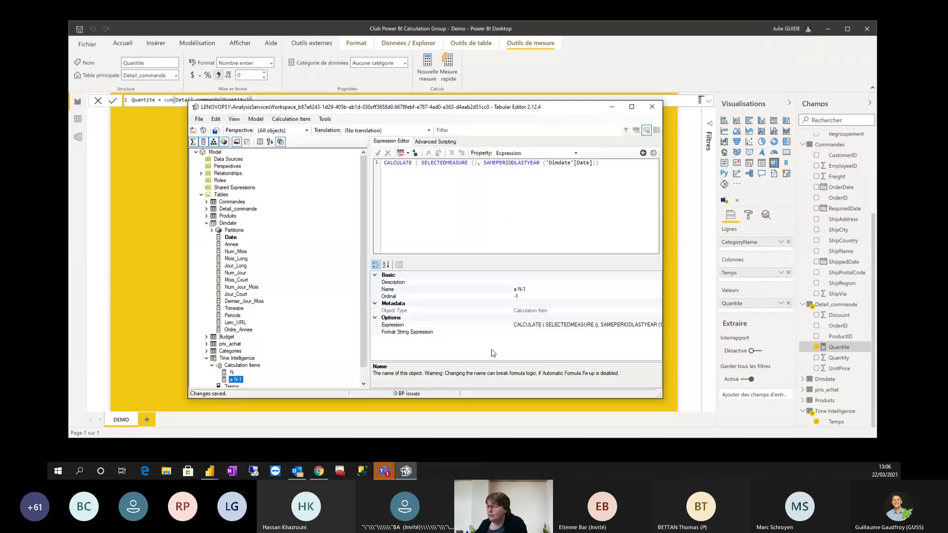
click(518, 332)
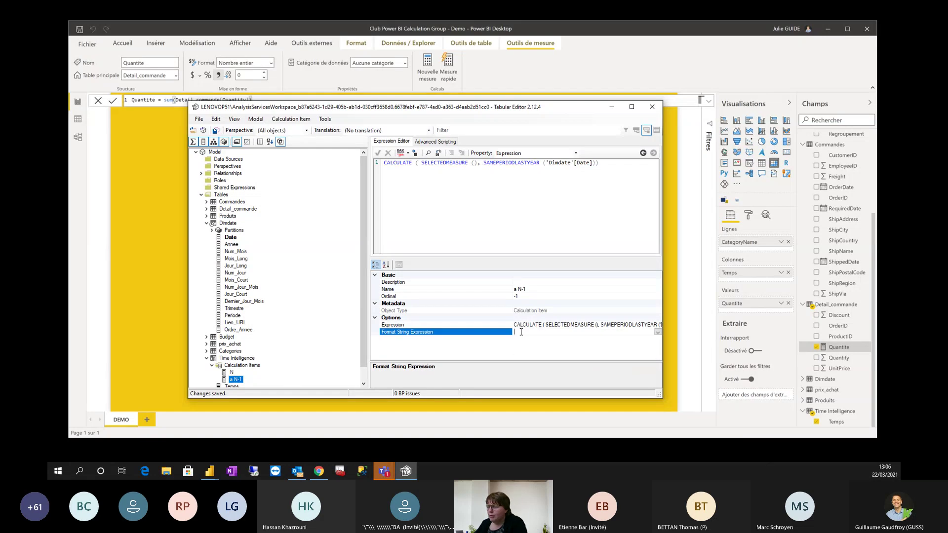
text(SELECTMEAS)
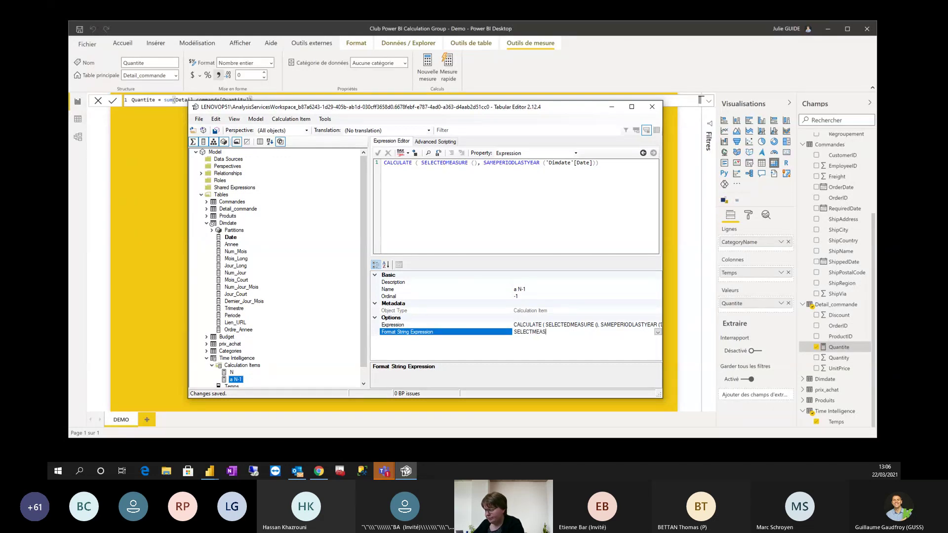
text(UREFORMAT)
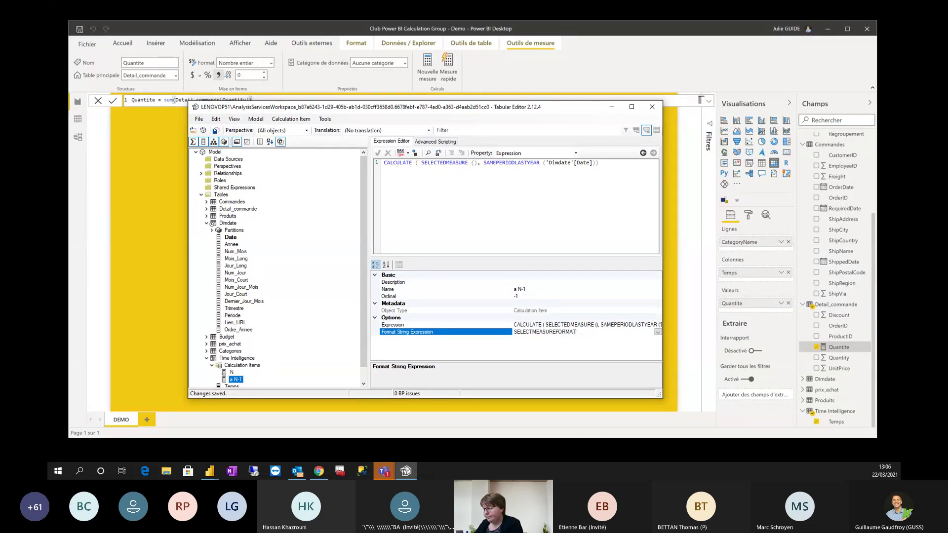
text(())
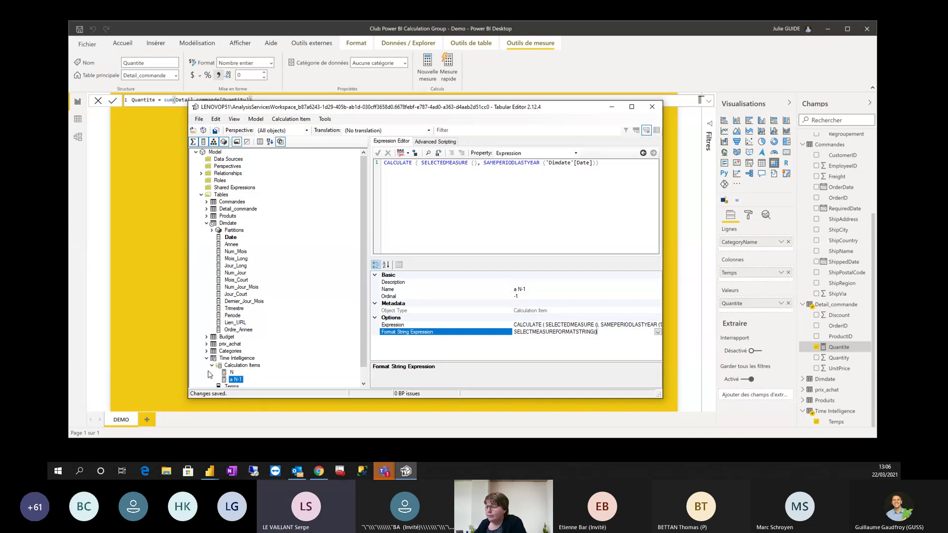
Step: Set the ordinal of calculation item N to 1 and check the ordinal of a N-1
click(231, 373)
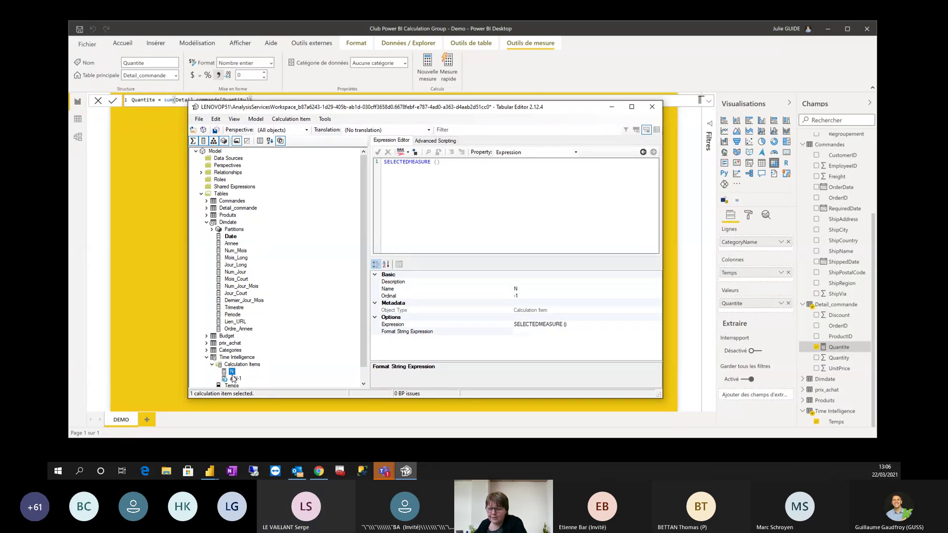
click(525, 296)
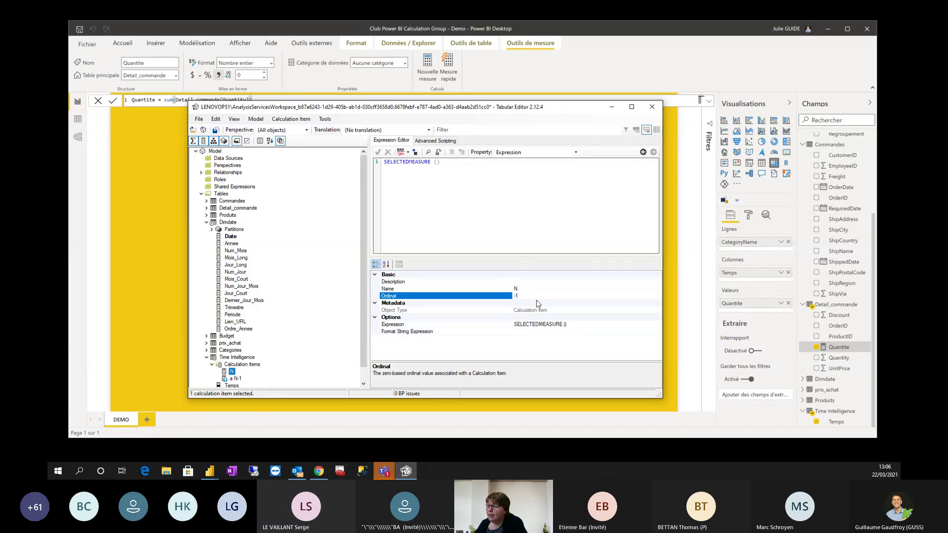
click(236, 378)
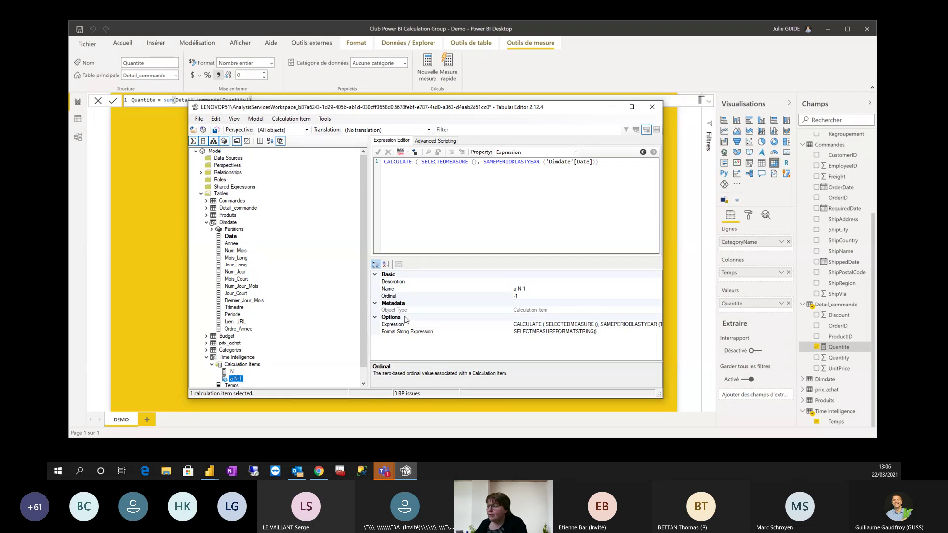
click(232, 372)
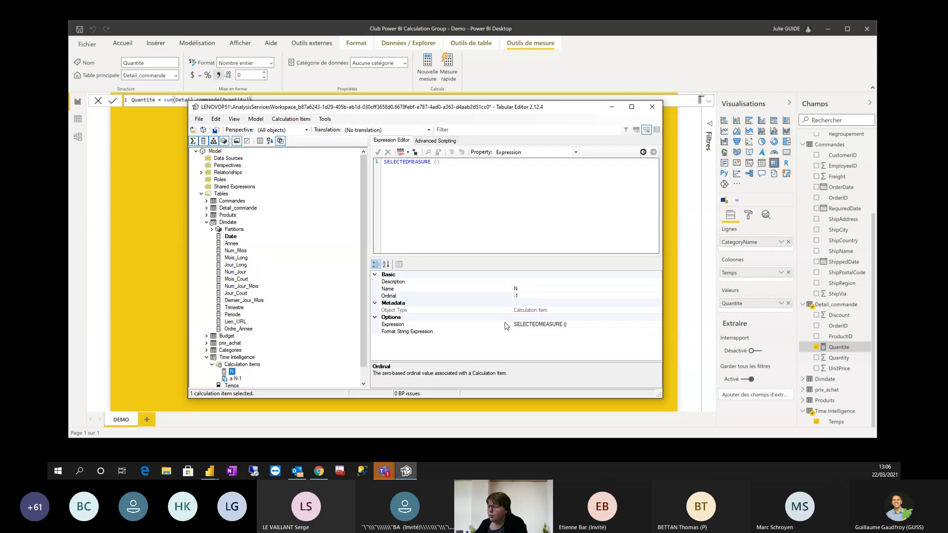
click(525, 297)
text(1)
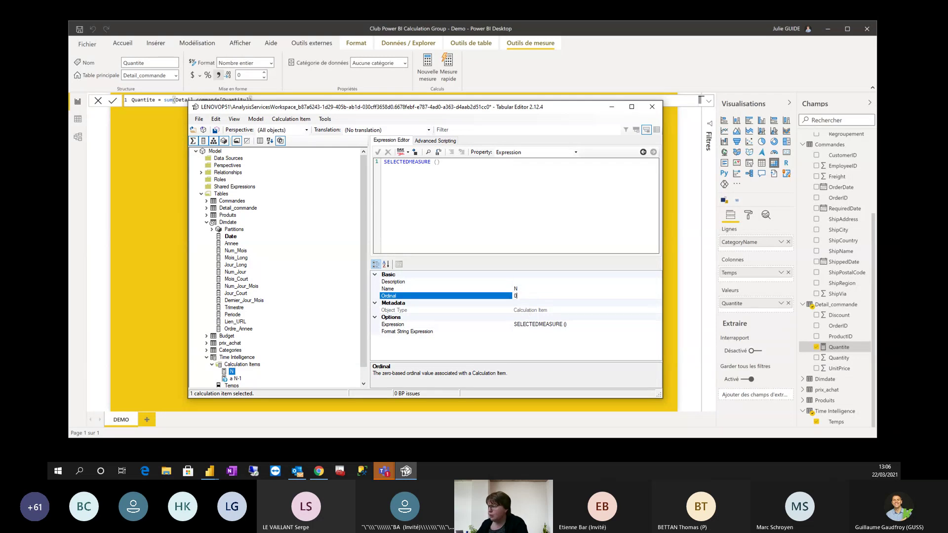
key(Return)
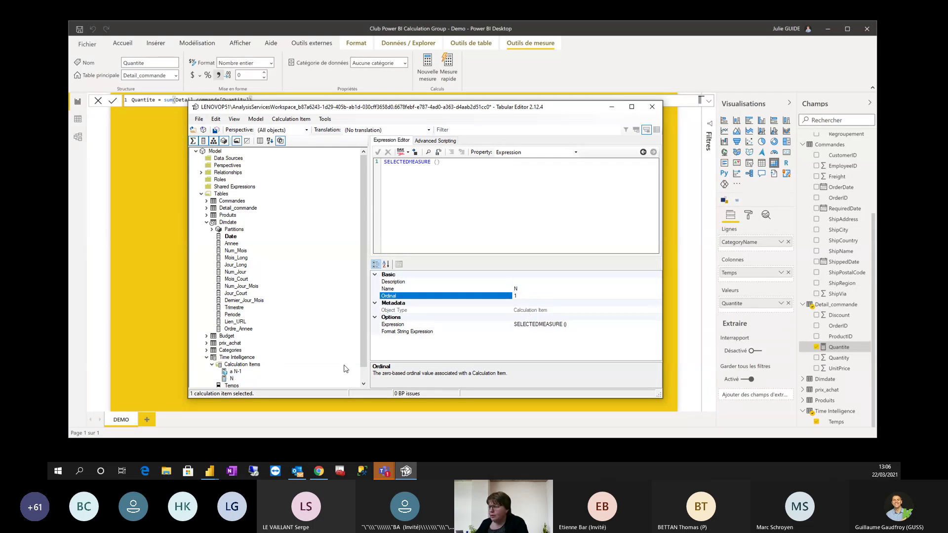
click(236, 371)
click(518, 295)
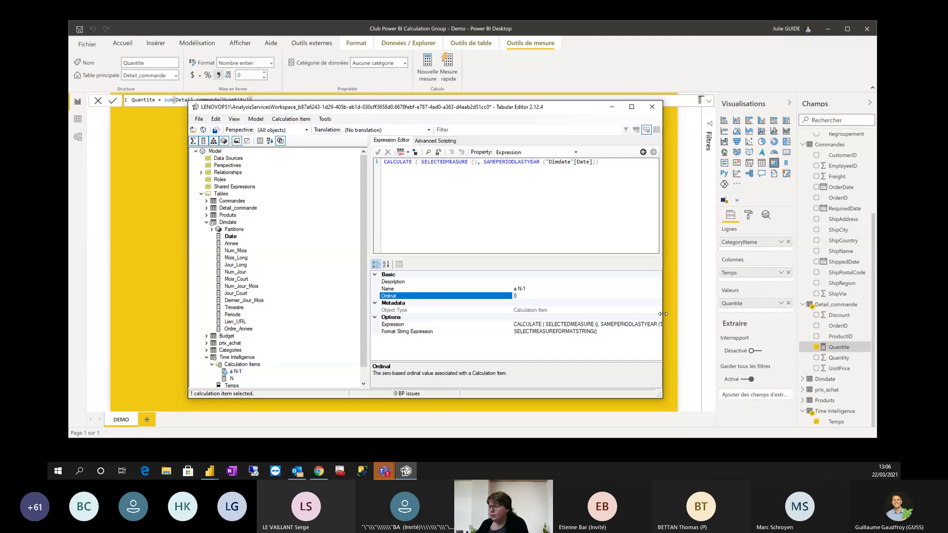
Step: Set the ordinal of calculation item N to 0 and check the ordinals of both calculation items
click(232, 378)
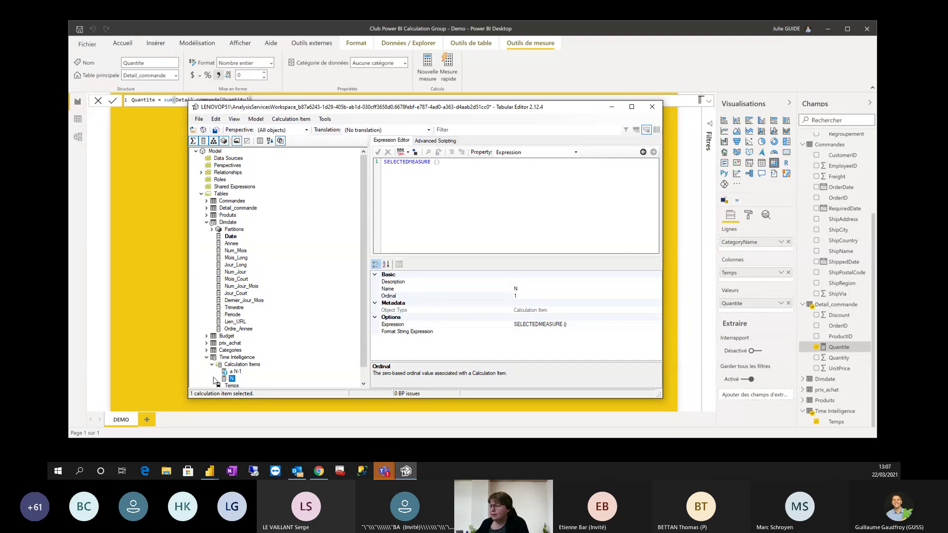
click(518, 302)
click(518, 295)
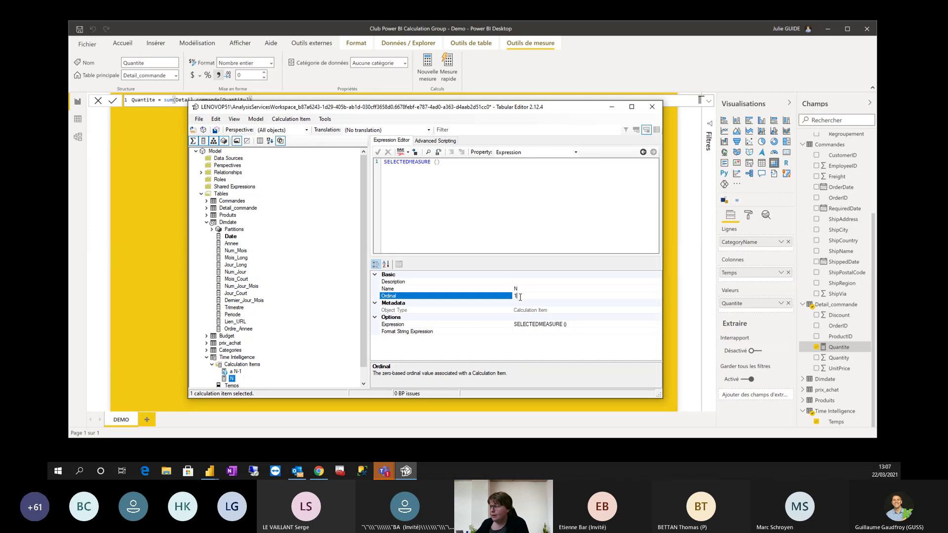
text(0)
click(484, 298)
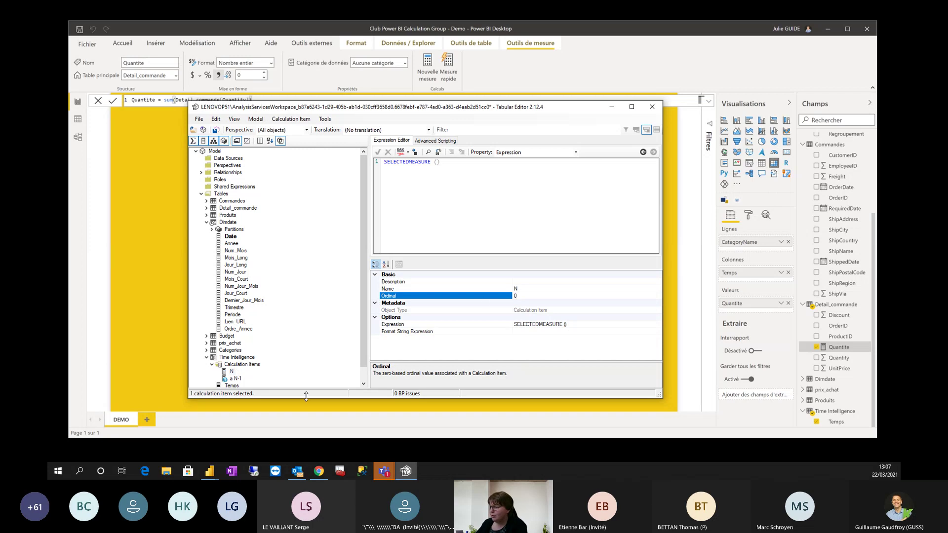
click(231, 371)
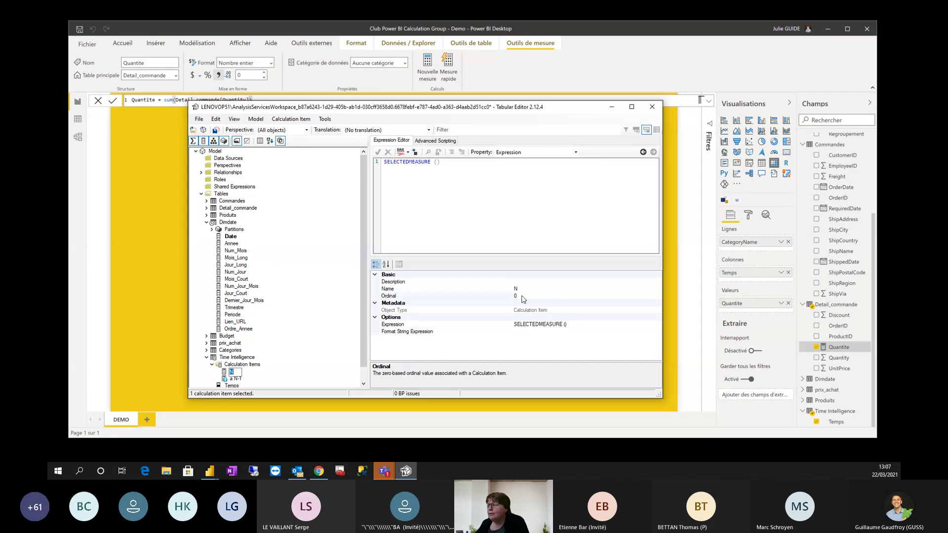
click(304, 380)
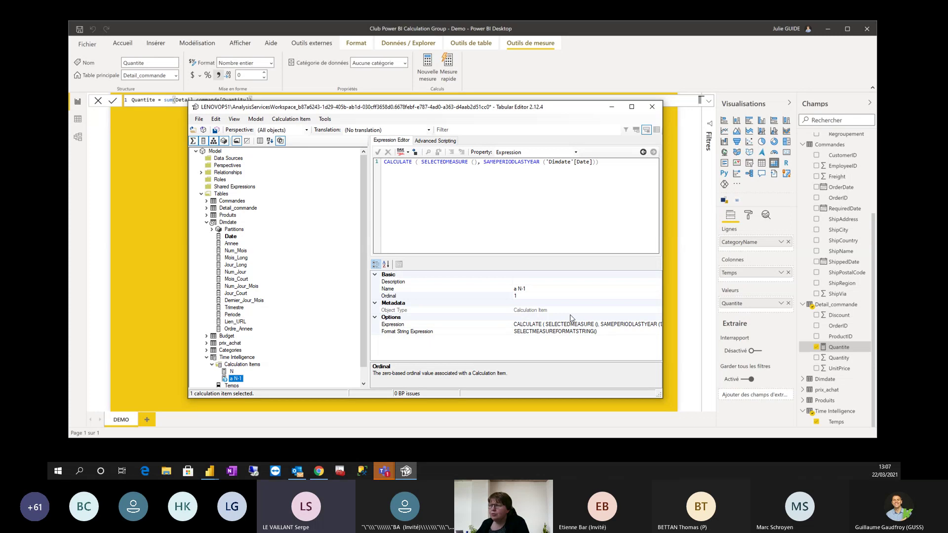
Step: Save the model changes, return to Power BI Desktop and refresh the calculation groups
click(199, 119)
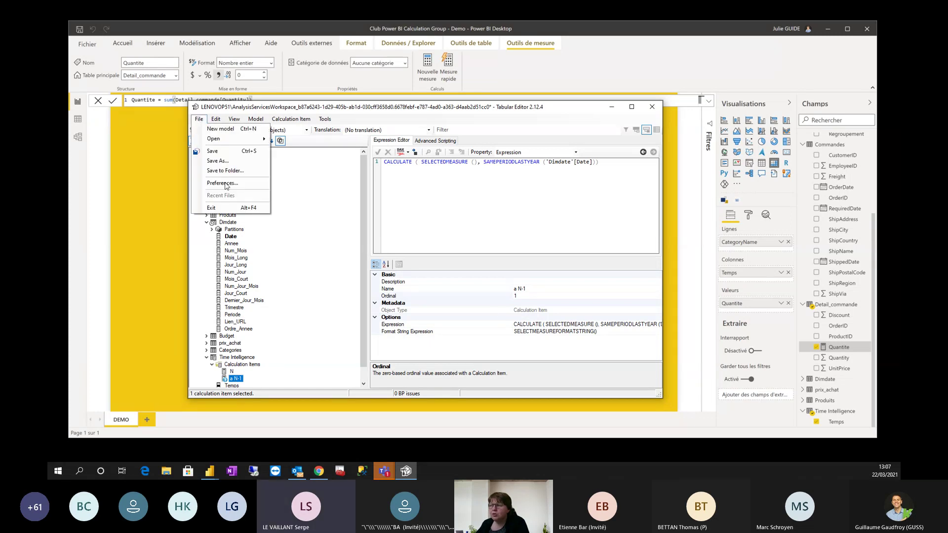
click(219, 156)
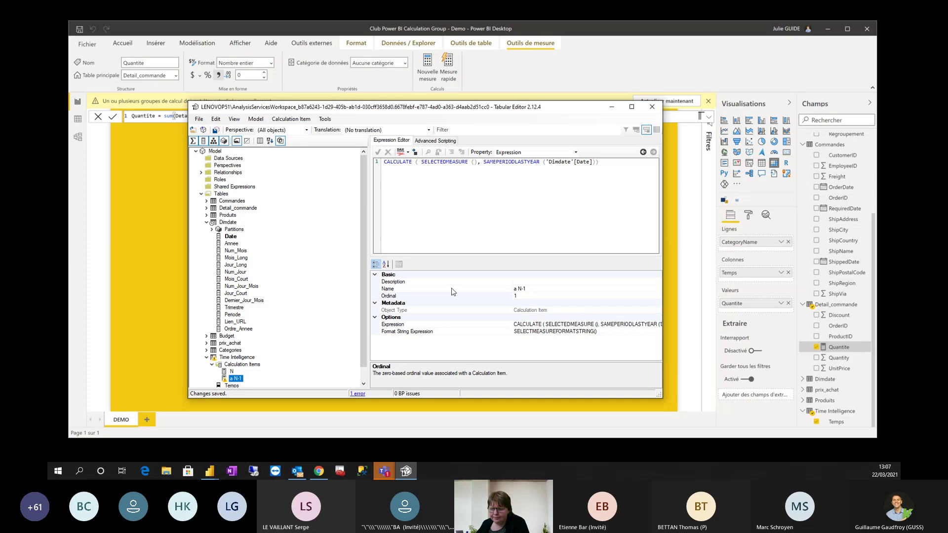
click(611, 107)
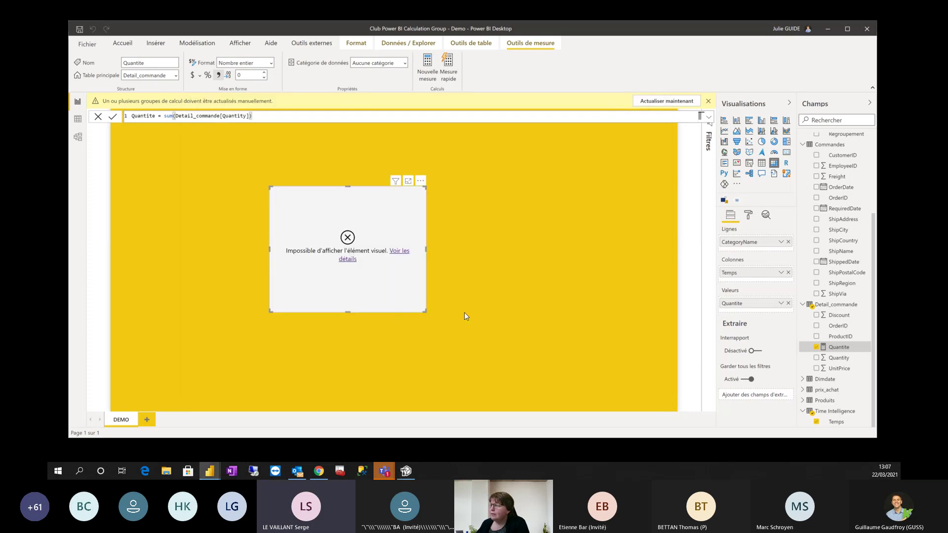
click(652, 101)
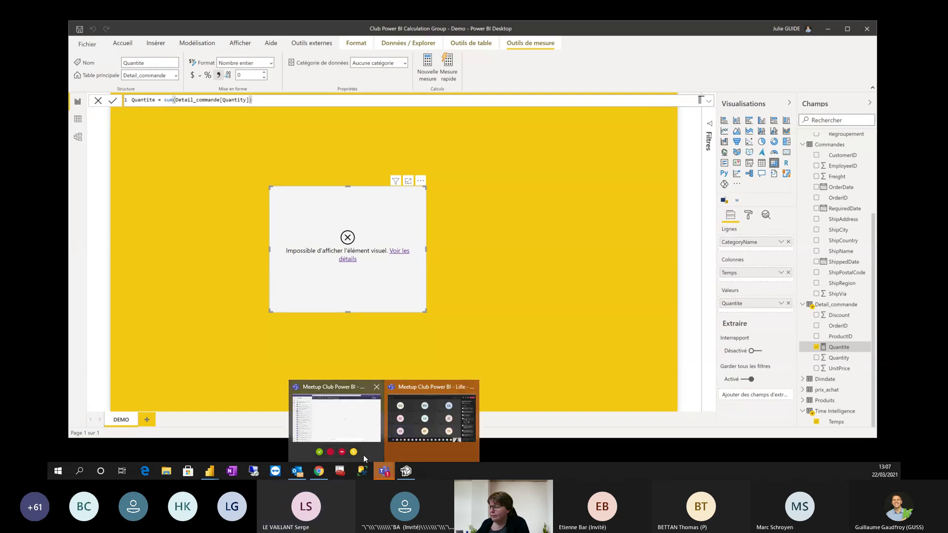
Step: Switch to Tabular Editor, clear the Format String Expression of a N-1, save the model and return to Power BI Desktop
click(362, 470)
click(444, 331)
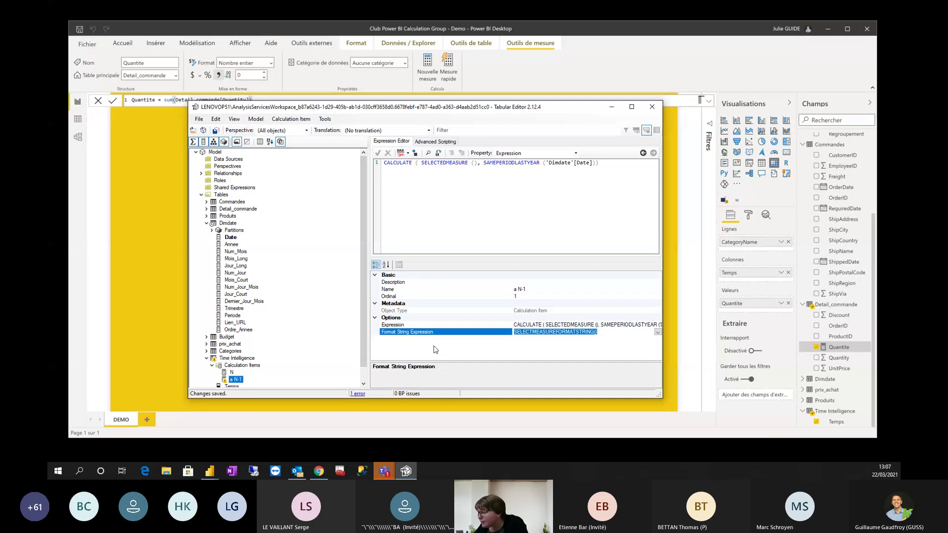
key(Delete)
click(199, 119)
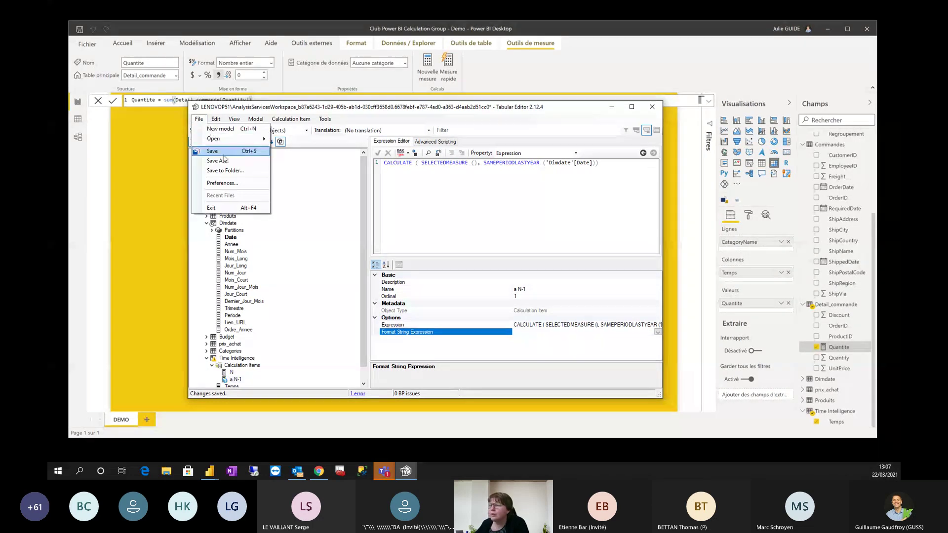
click(221, 152)
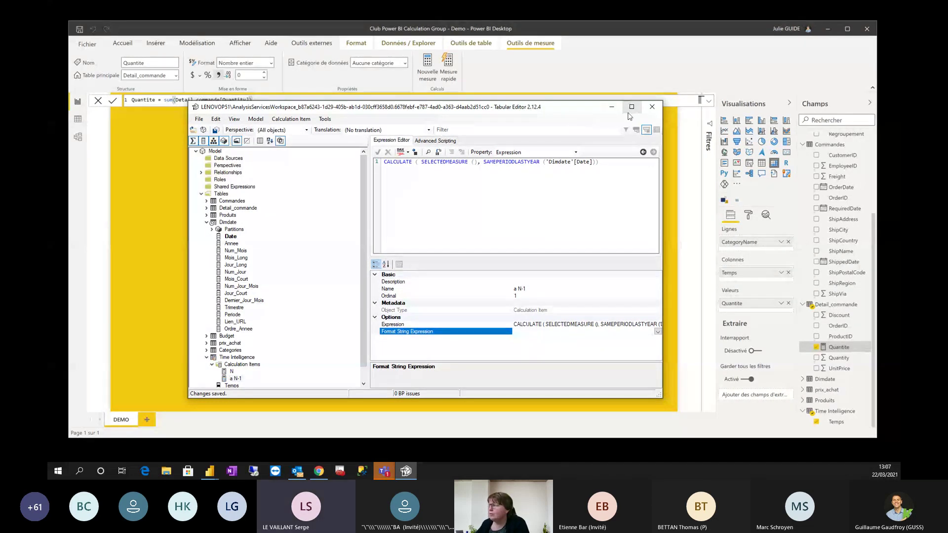
click(614, 107)
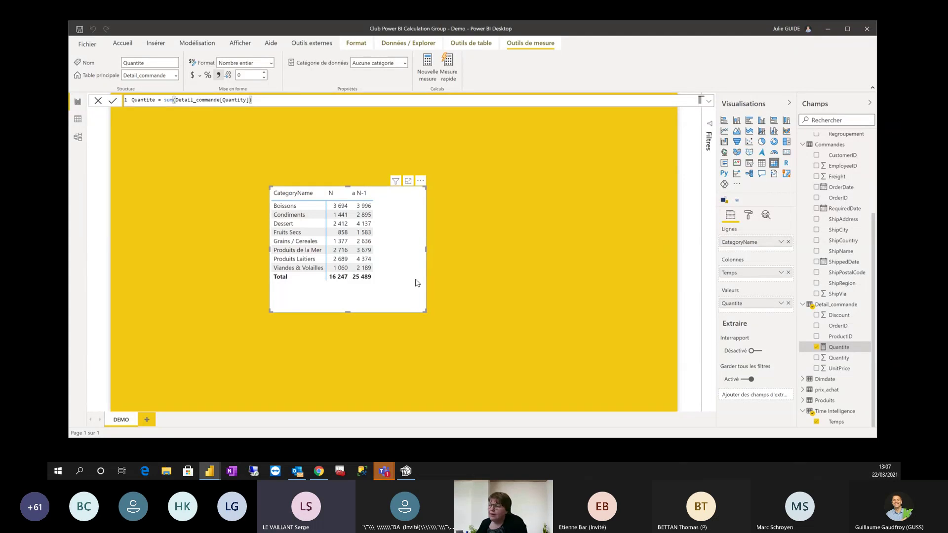
Step: Switch to Tabular Editor and rename the calculation item a N-1 as N-1
click(406, 471)
scroll(269, 361, down, 1)
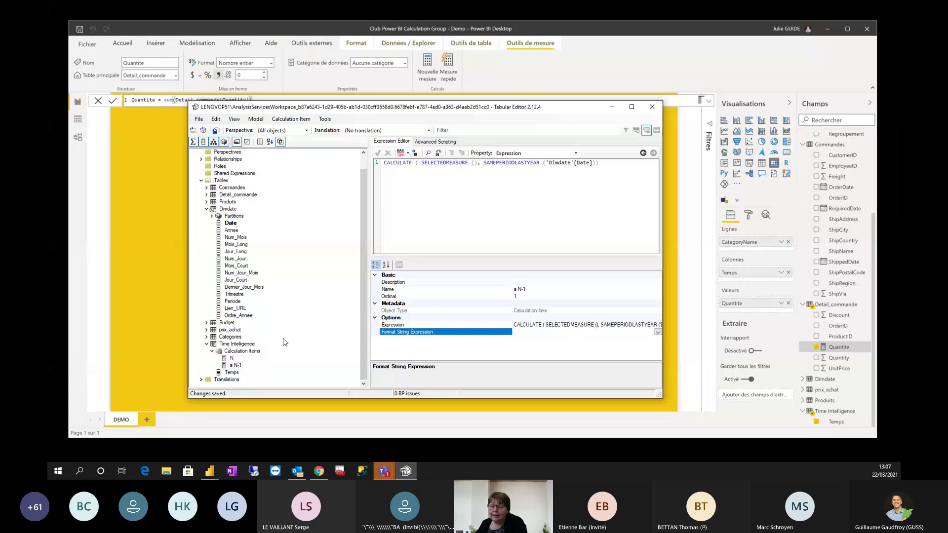
click(519, 290)
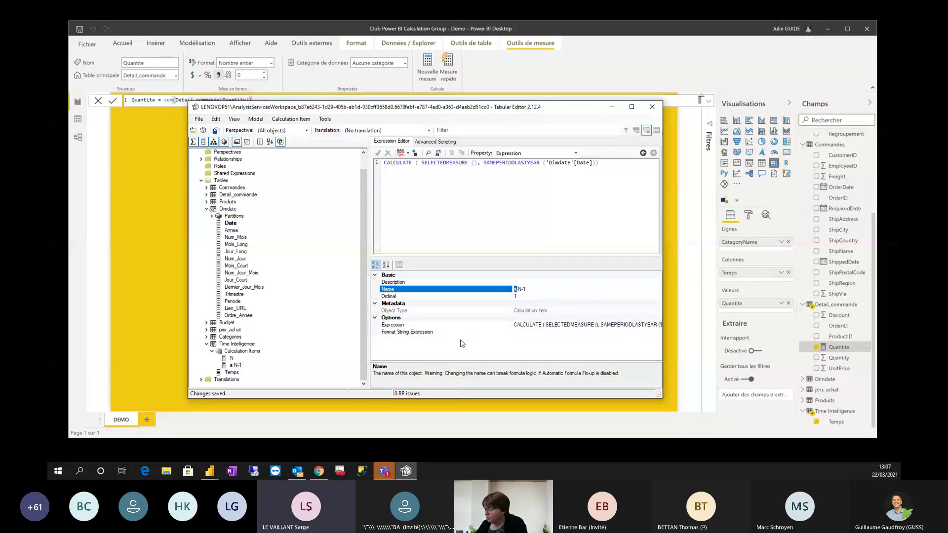
key(BackSpace)
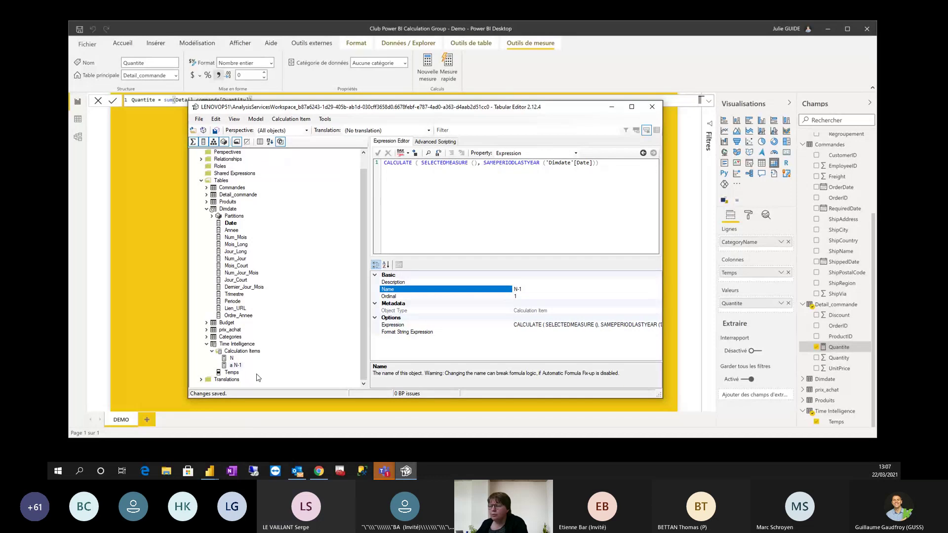
click(565, 296)
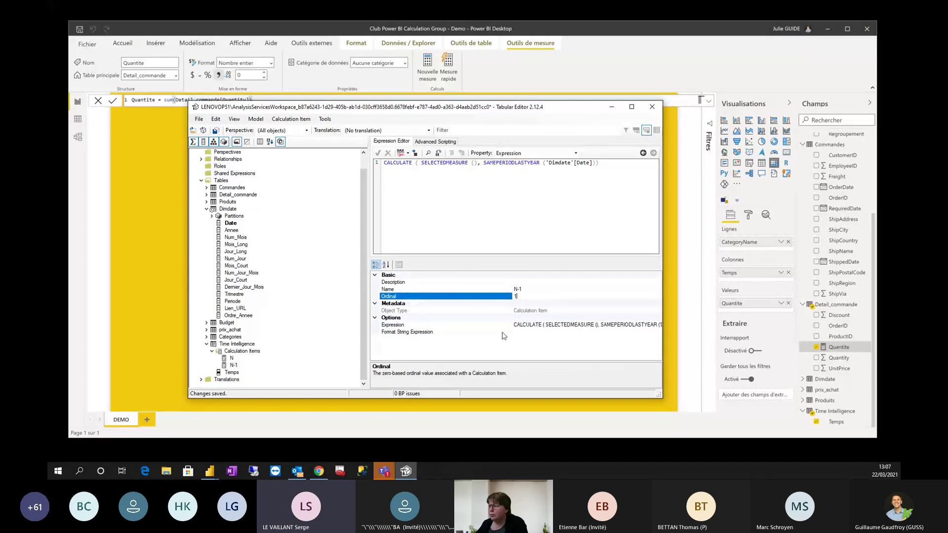
Step: Add a new calculation item named Evol to the Time Intelligence calculation group
right_click(234, 365)
click(275, 371)
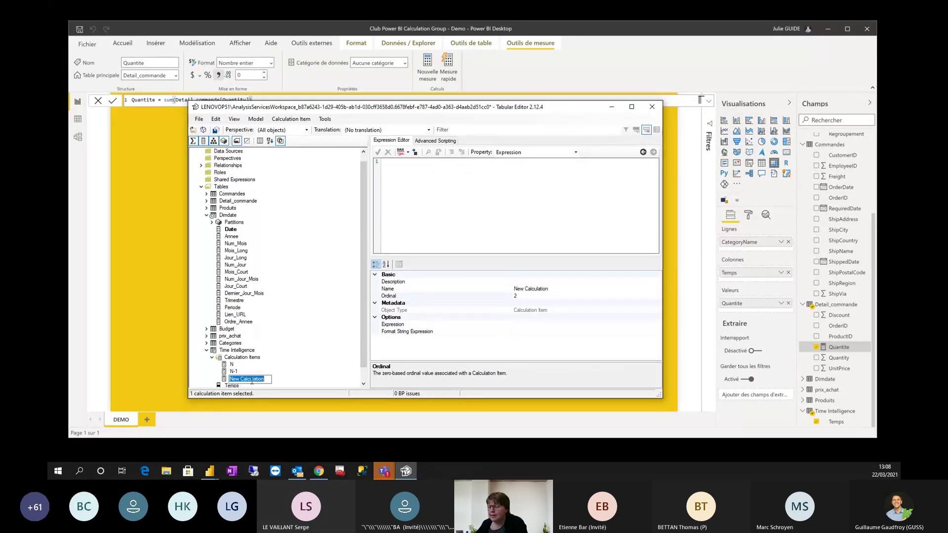
text(Evol)
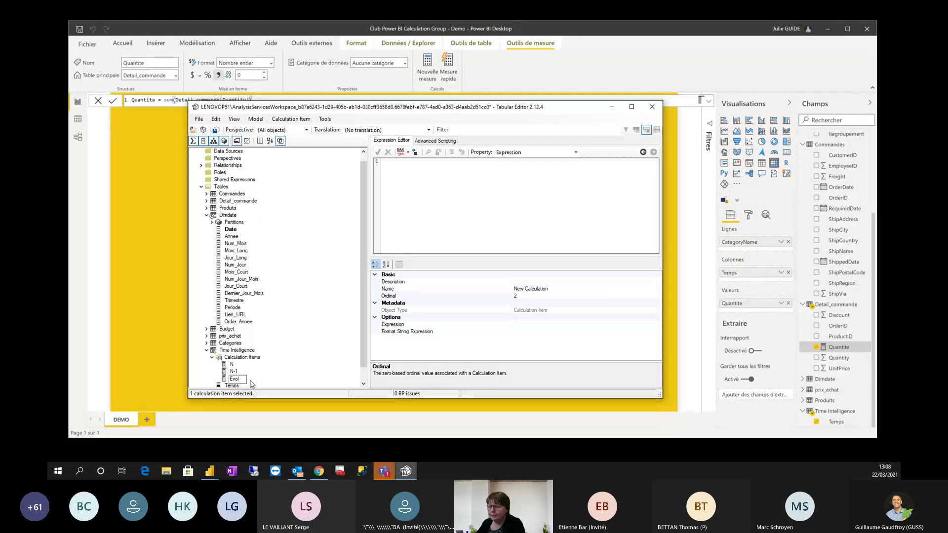
key(Return)
key(ctrl+s)
Step: Start the Evol expression with DIVIDE ( and, on a new line, CALCULATE ( SELECTEDMEASURE (),
click(426, 180)
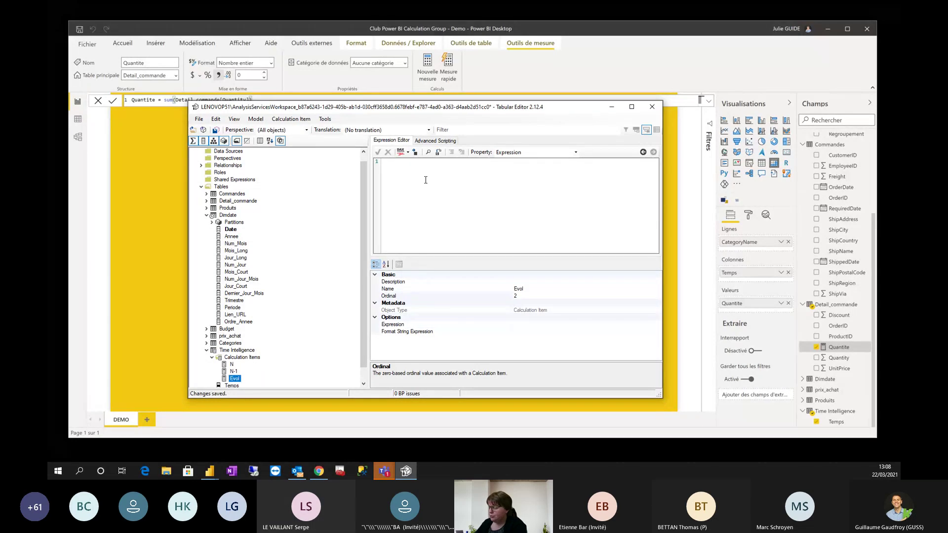
text(DIV)
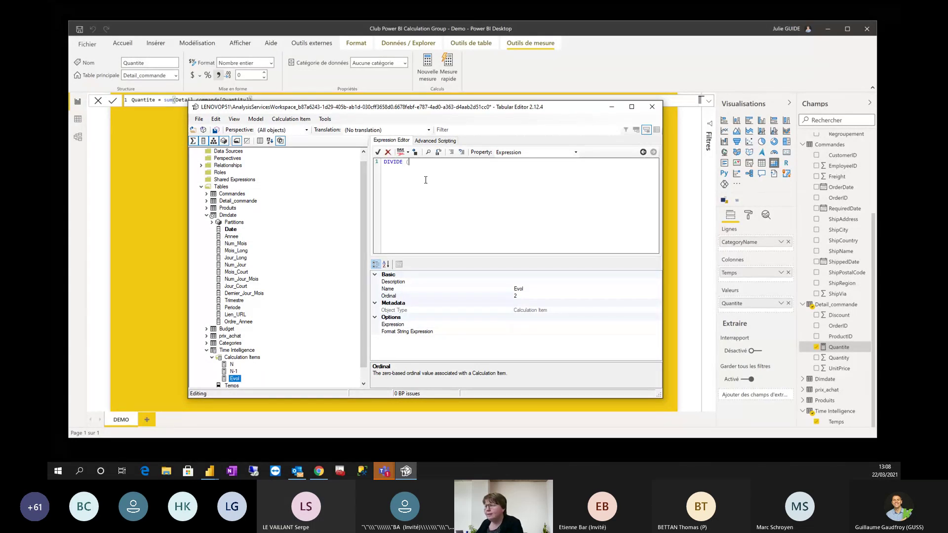
text(IDE ()
key(Return)
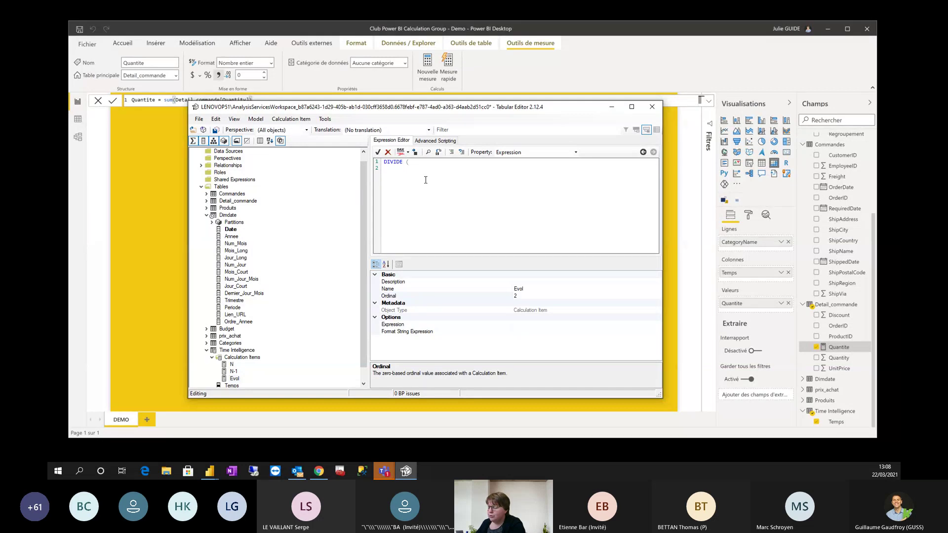
text(CALCULATE)
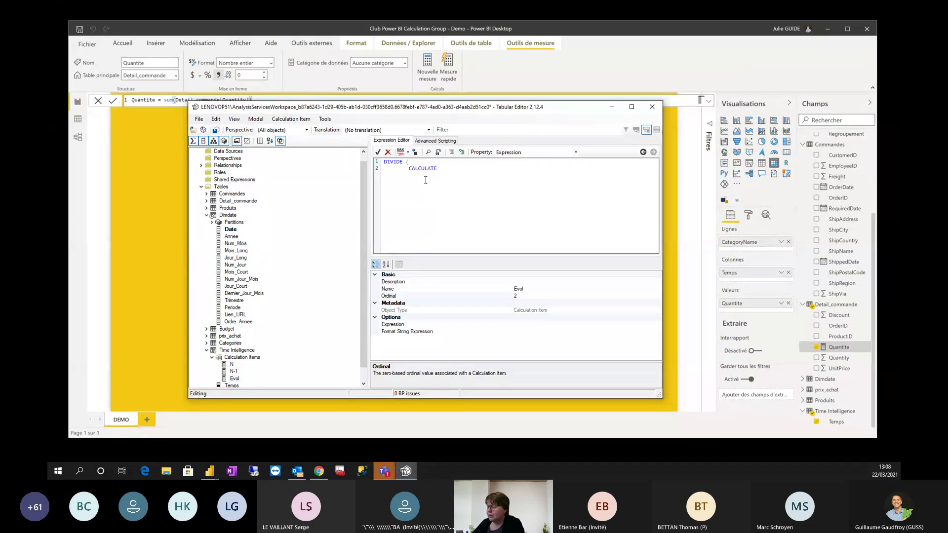
text( ( SELECT)
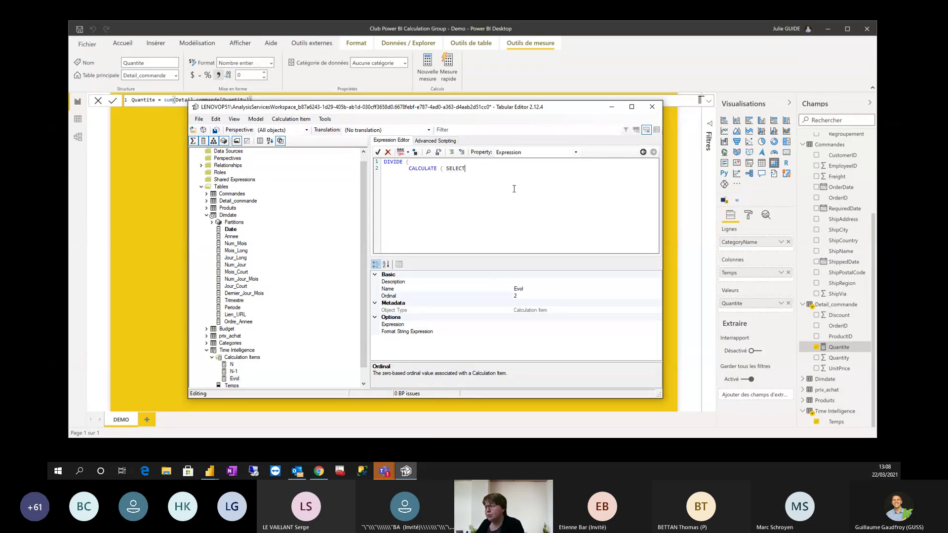
text(EDMEASURE )
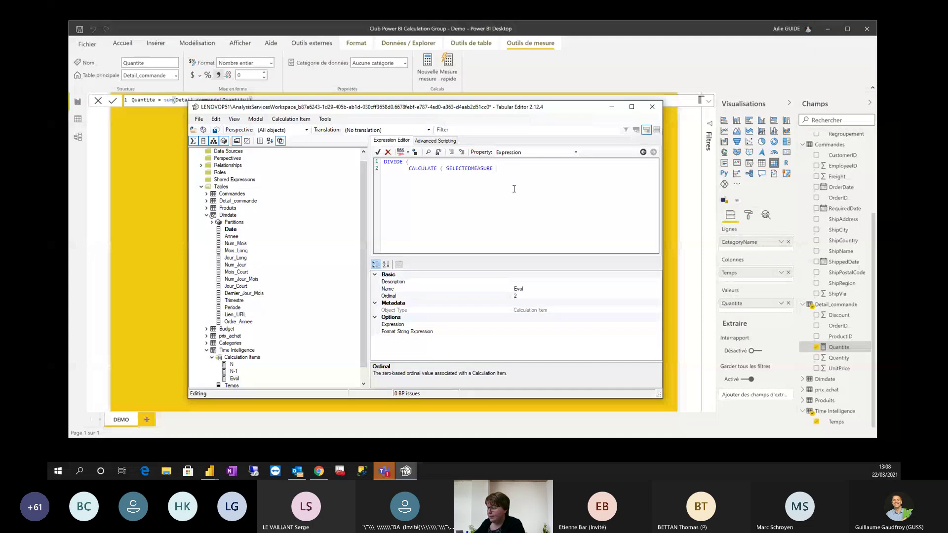
text((),)
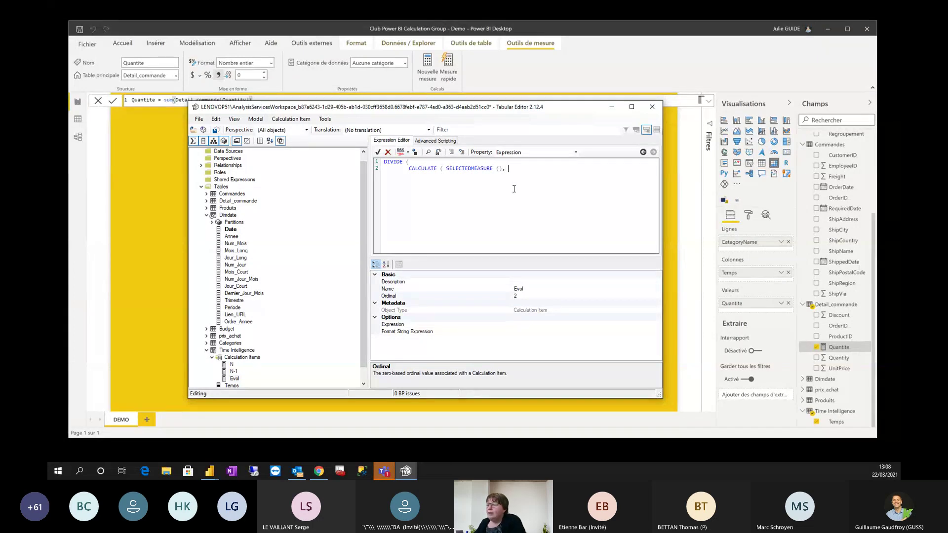
Step: Insert the Temps column reference as the CALCULATE filter and complete it as 'Time Intelligence'[Temps] = "N"
scroll(286, 310, down, 1)
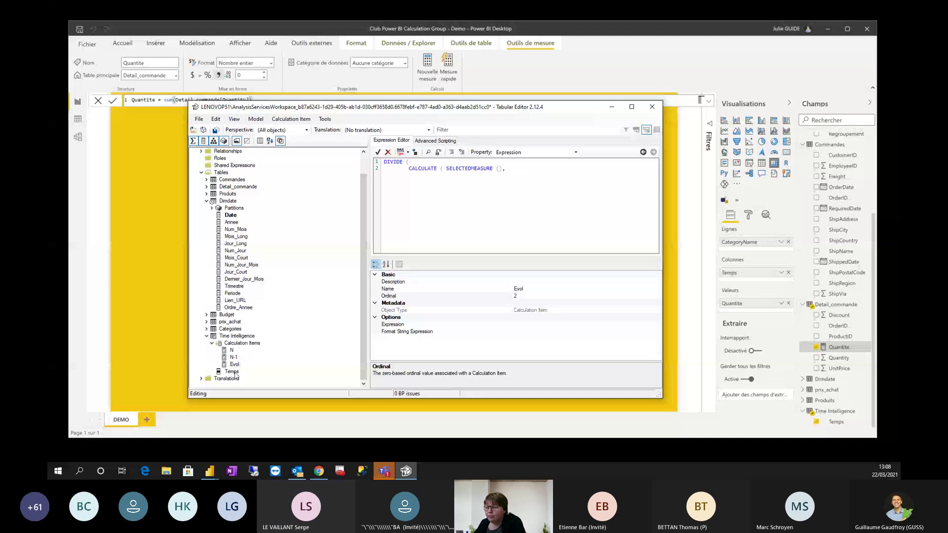
drag(235, 375, 537, 171)
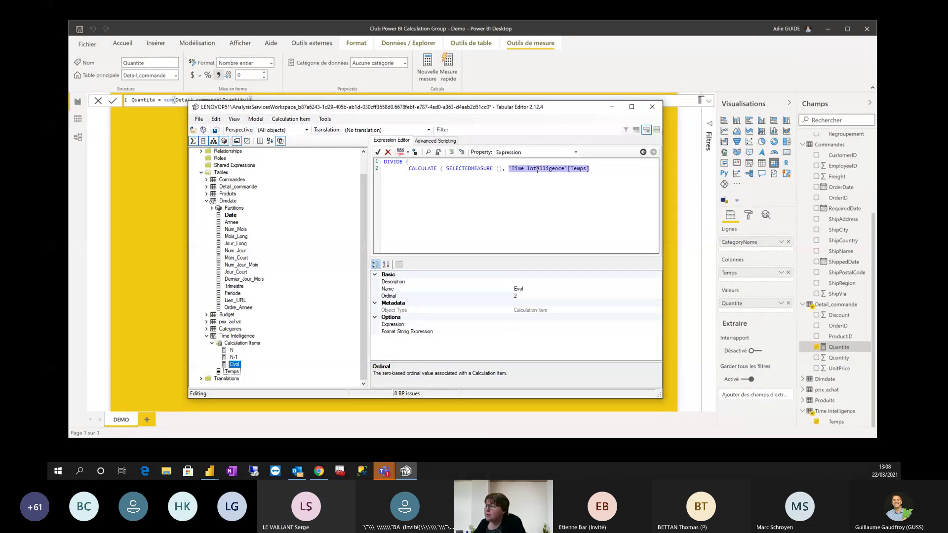
click(596, 169)
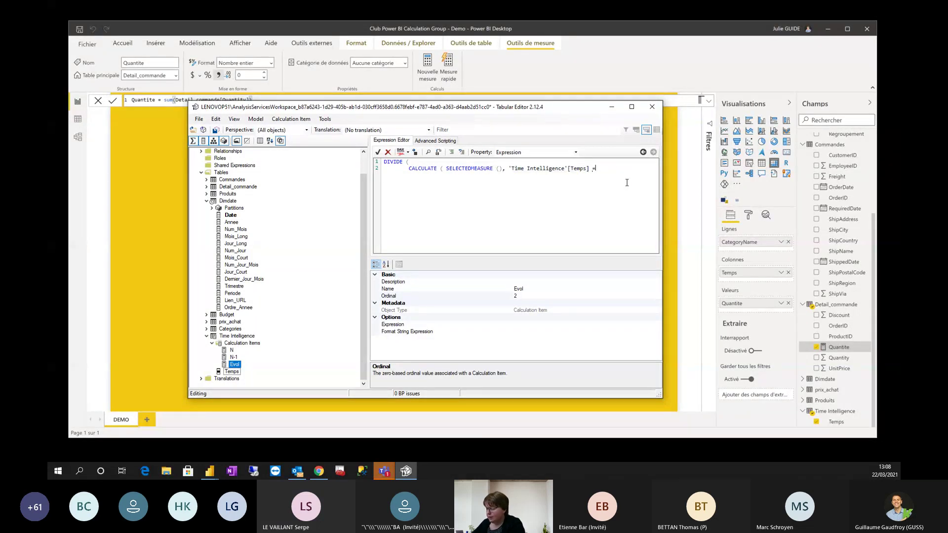
text(= "N)
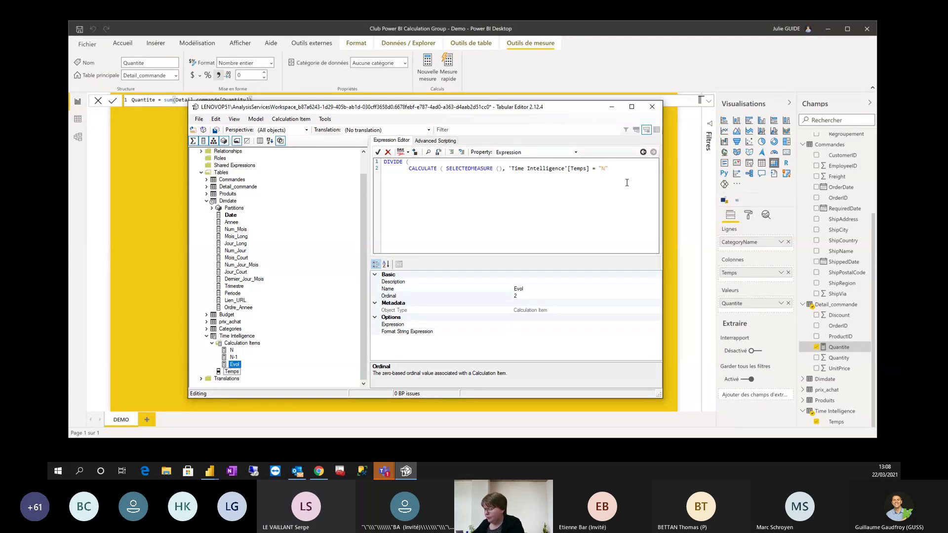
Step: Subtract a copy of the CALCULATE line in the Evol numerator, with its Temps filter set to "N-1"
text(-)
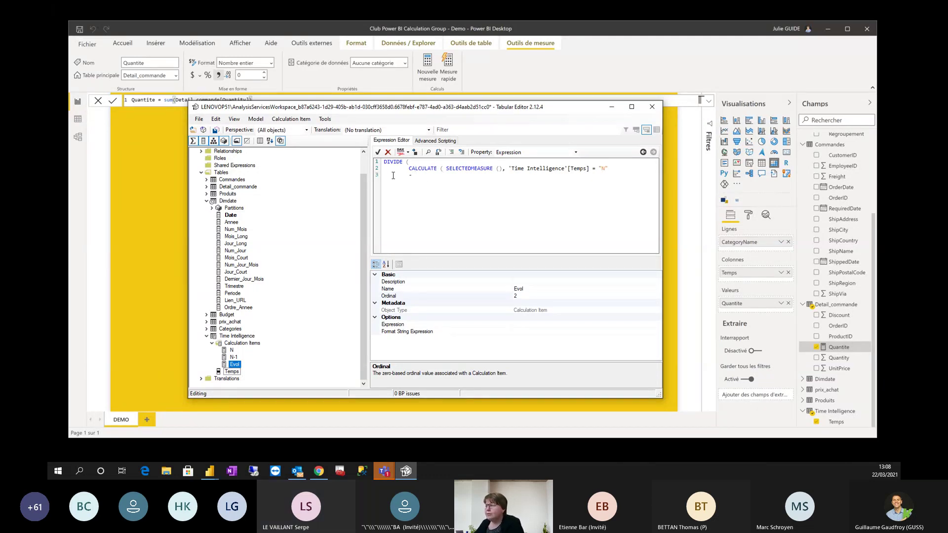
drag(407, 167, 612, 170)
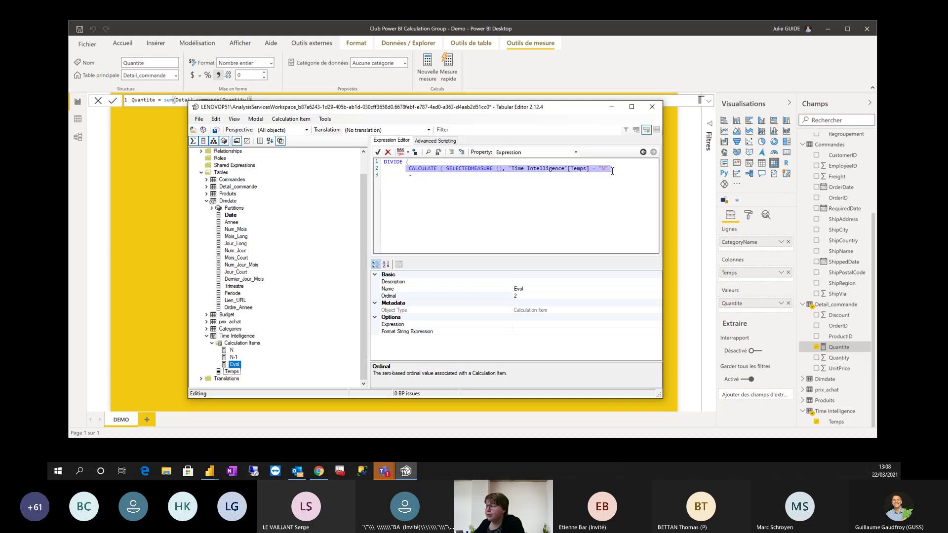
key(ctrl+c)
click(449, 182)
key(ctrl+v)
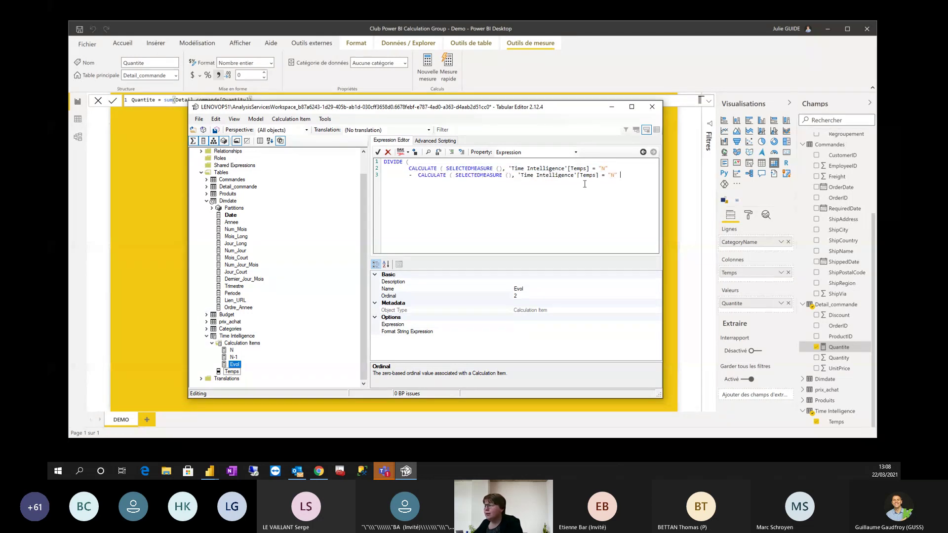
text(1)
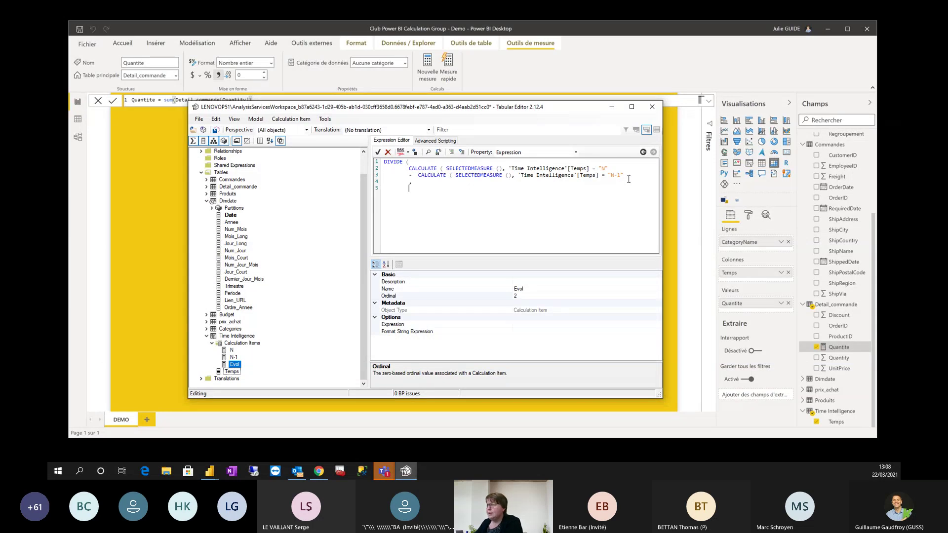
Step: Add the CALCULATE line filtered on "N-1" as the denominator and BLANK() as the alternate result, and close the DIVIDE
key(ctrl+v)
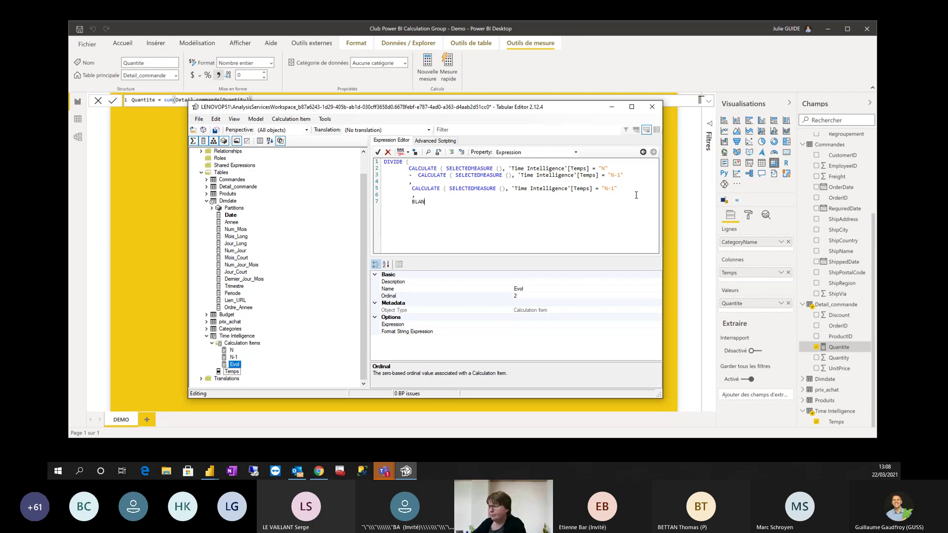
text(()
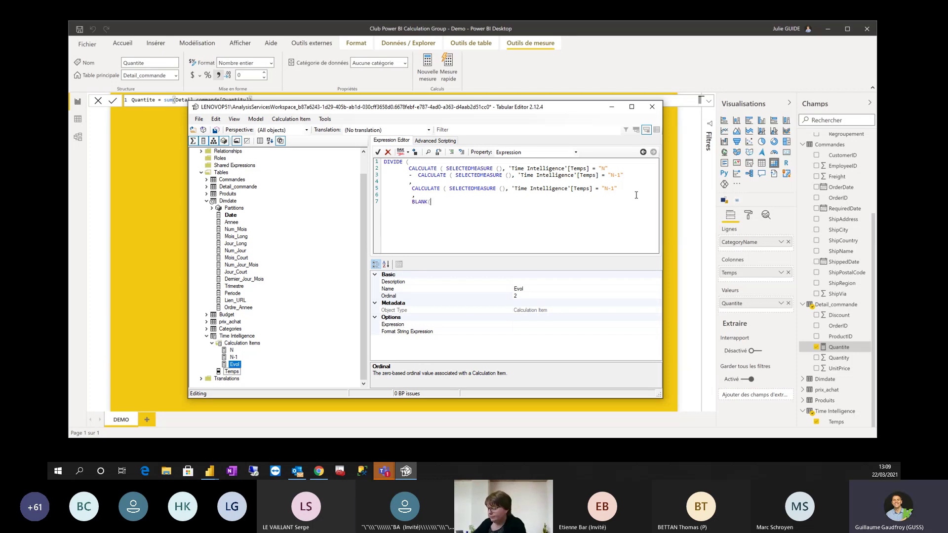
text())
Step: Add the missing closing parenthesis to each of the three CALCULATE lines in the Evol expression
click(618, 168)
text())
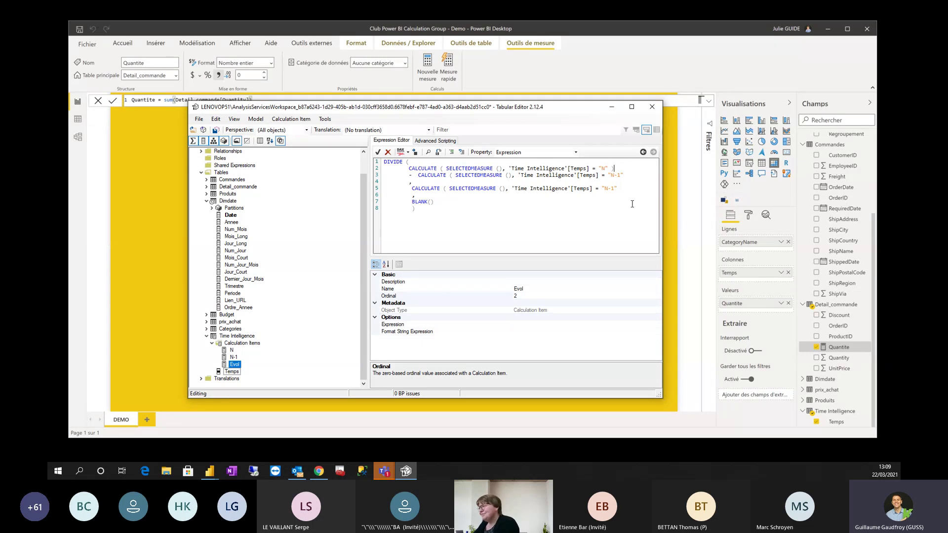
click(626, 176)
text())
click(626, 188)
text())
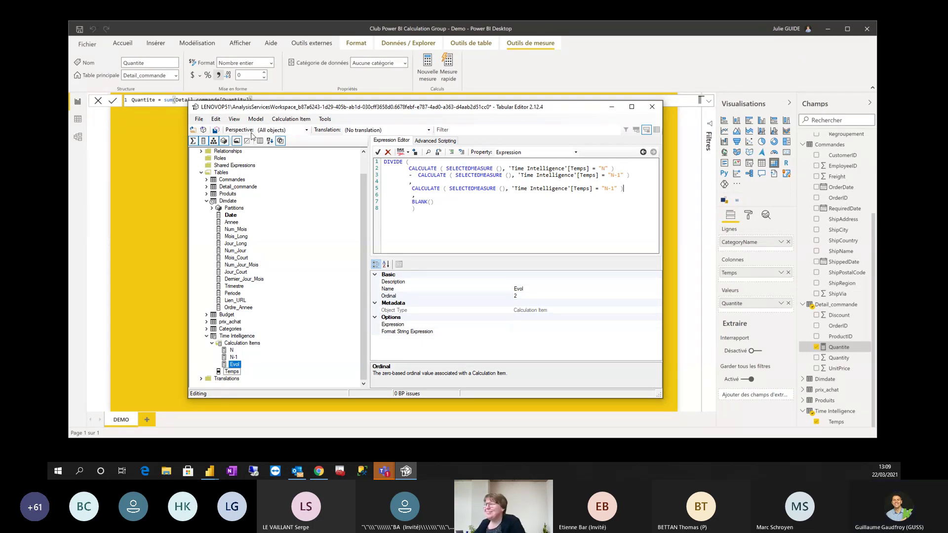
Step: Save the model with the Evol item, return to Power BI Desktop and refresh the calculation groups
click(199, 119)
click(231, 151)
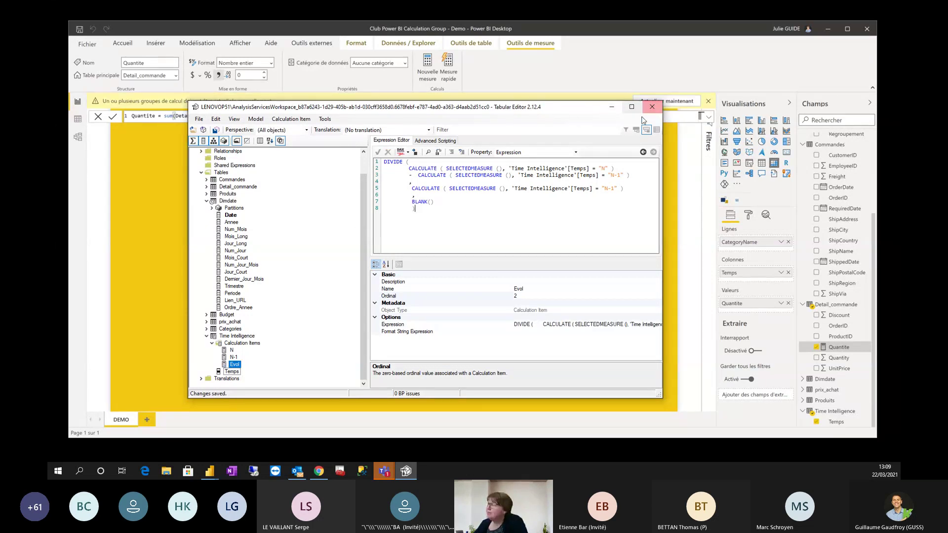
click(611, 107)
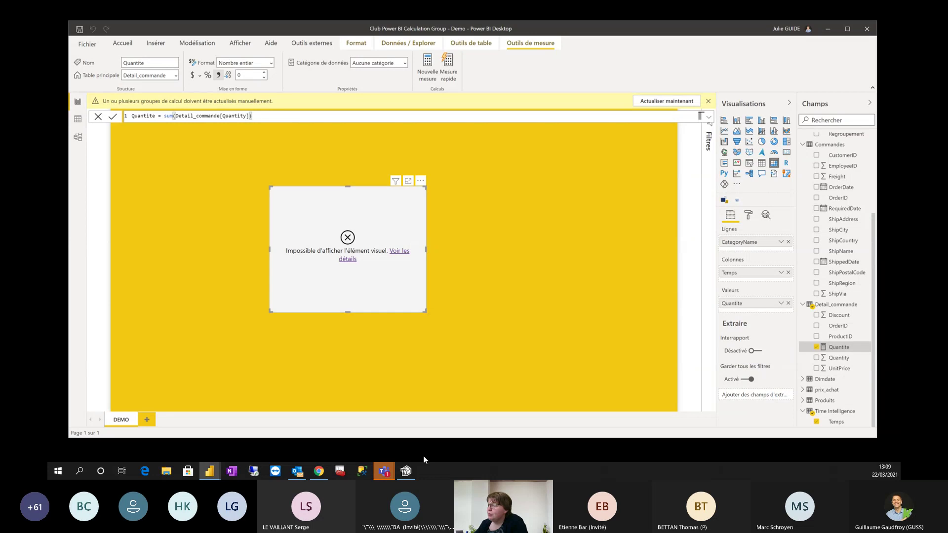
click(405, 471)
click(406, 470)
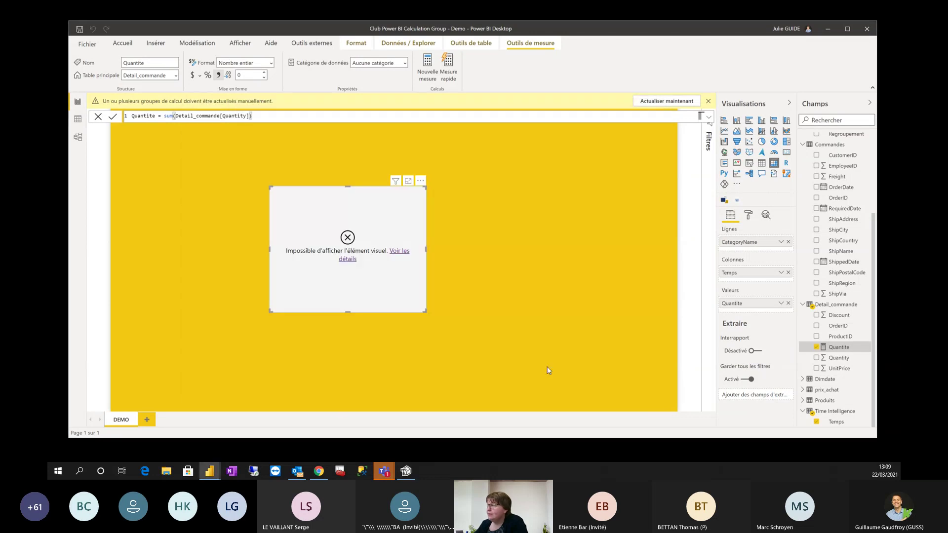
click(672, 101)
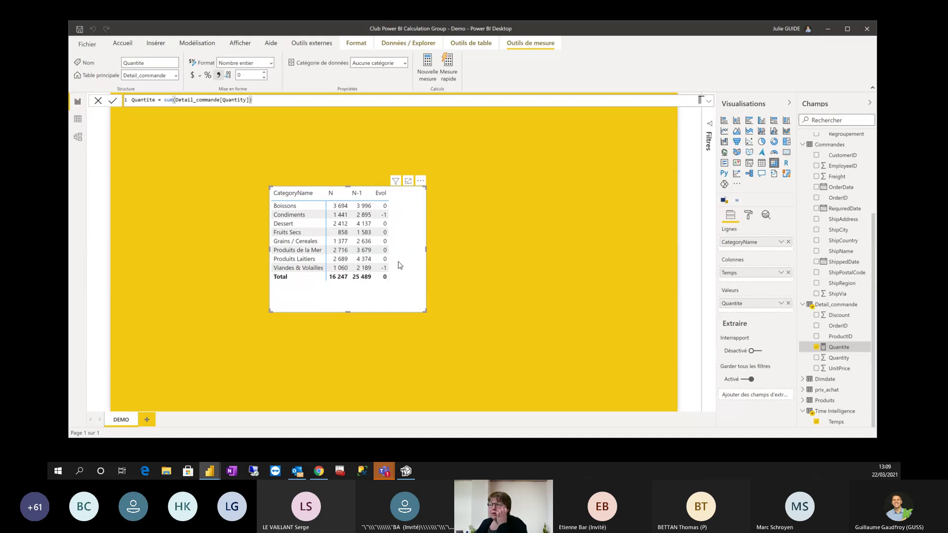
Step: Widen the matrix visual on the report page and switch back to Tabular Editor
drag(425, 249, 457, 249)
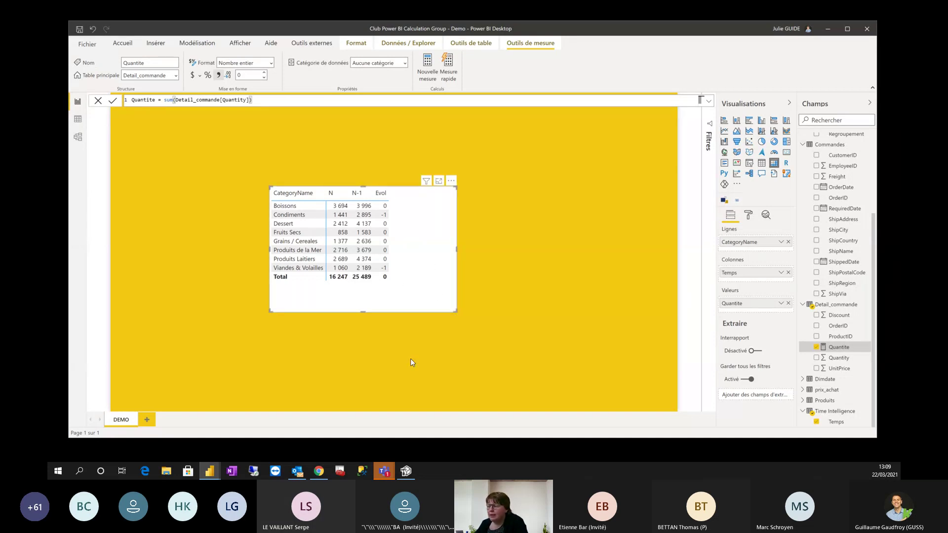
click(405, 471)
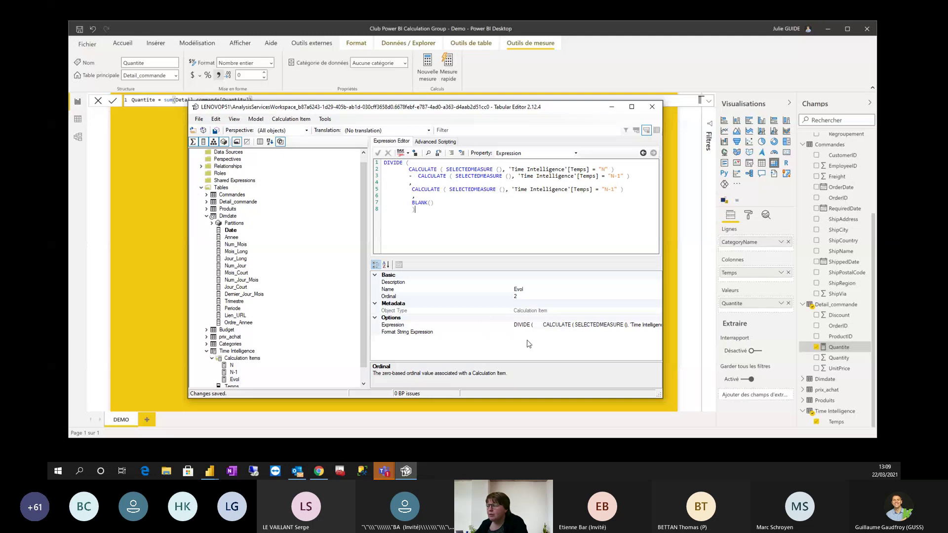
Step: Set the Evol item's format string expression to "0.0%", save the model and return to the demo report in Power BI Desktop
click(521, 331)
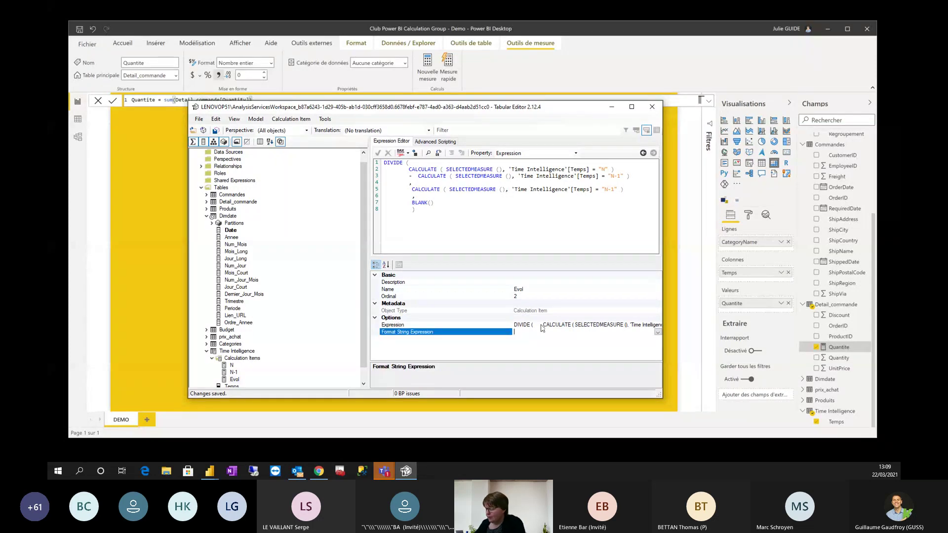
text("0.0%)
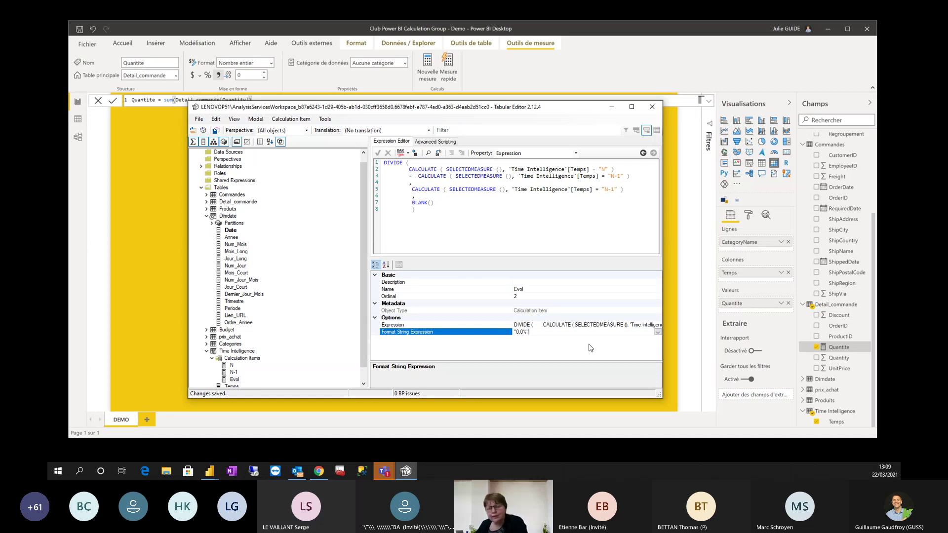
click(459, 221)
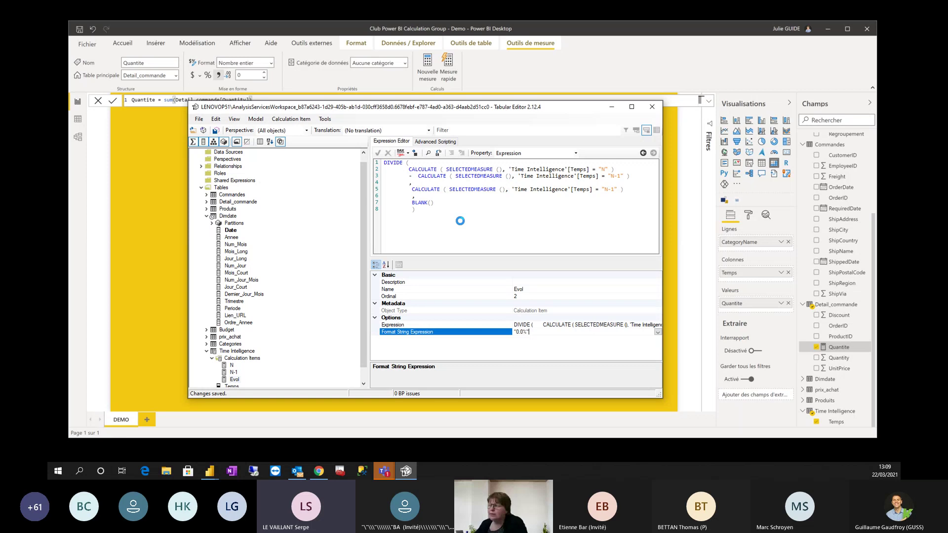
click(199, 119)
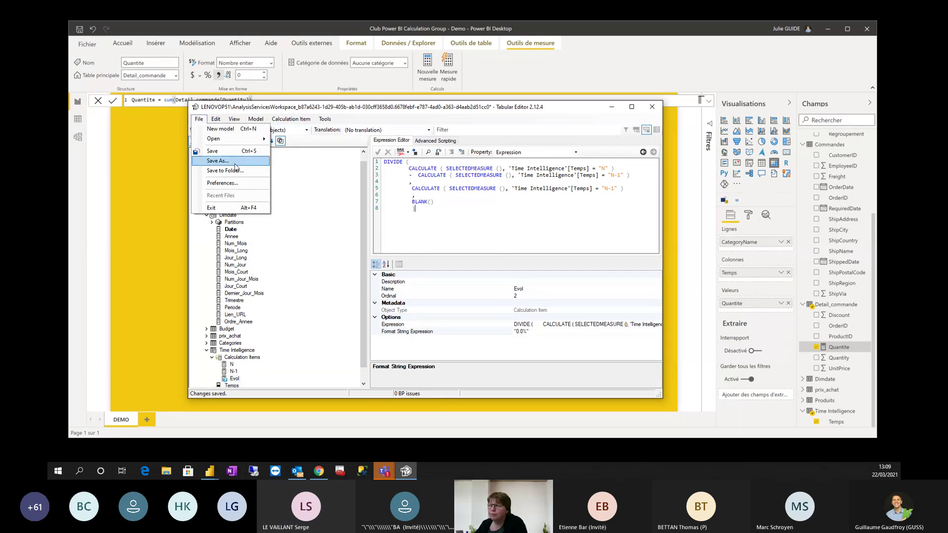
click(217, 153)
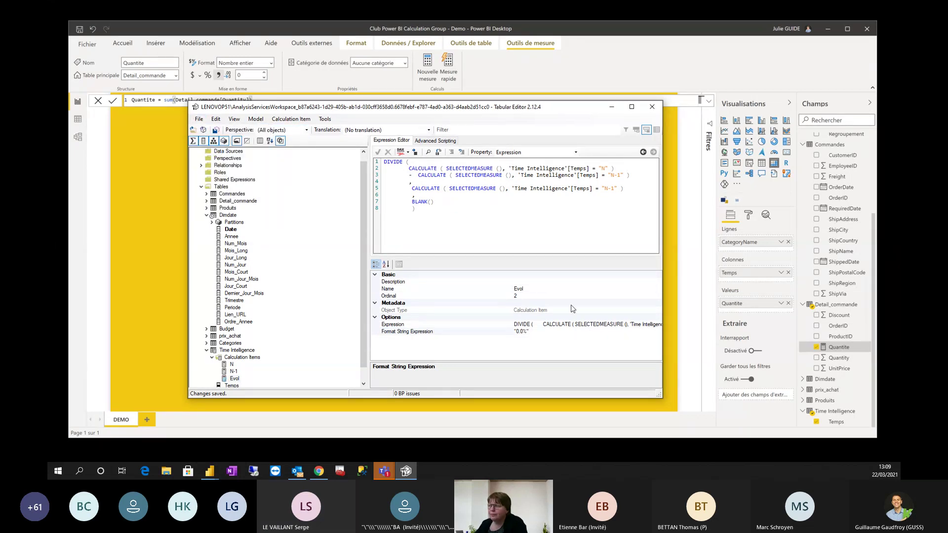
click(611, 107)
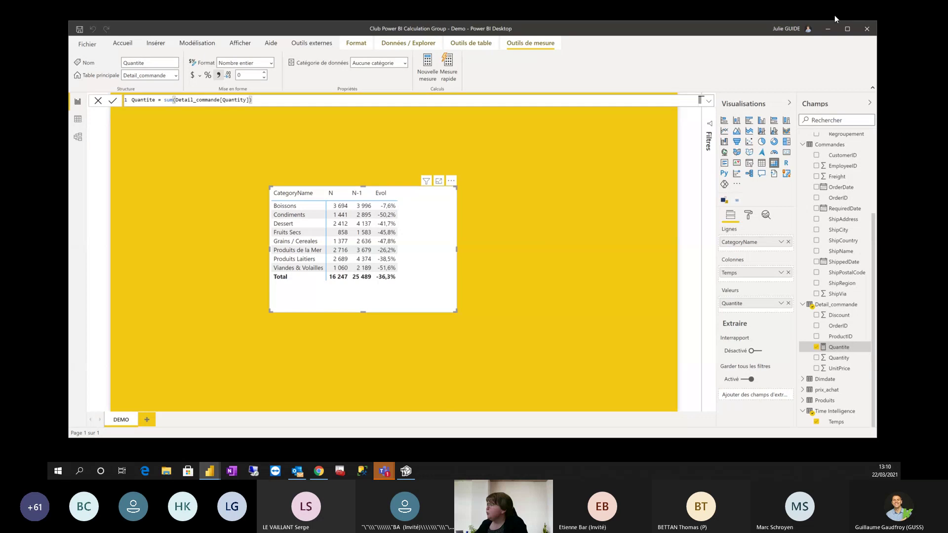
Step: Minimize the demo report and bring up the Club Power BI Calculation Group report in a maximized window
click(827, 28)
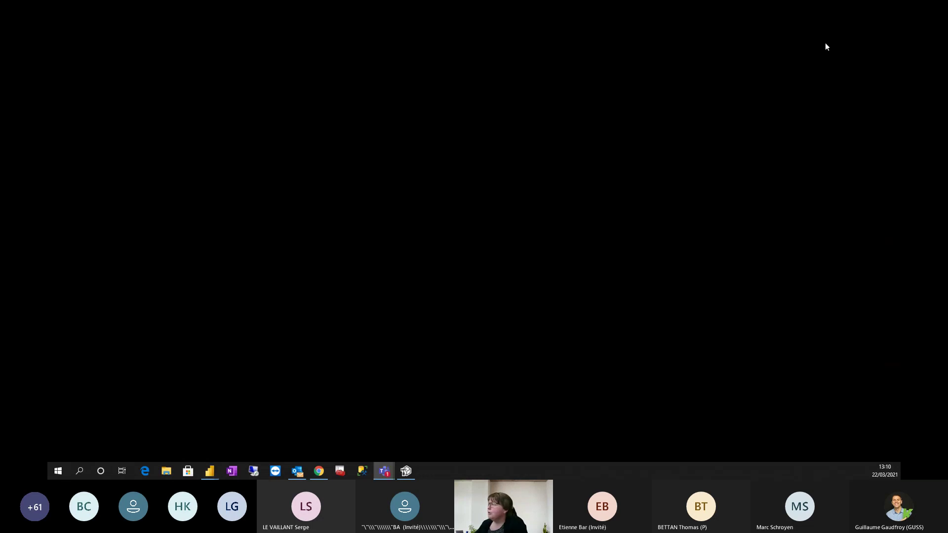
key(alt+Tab)
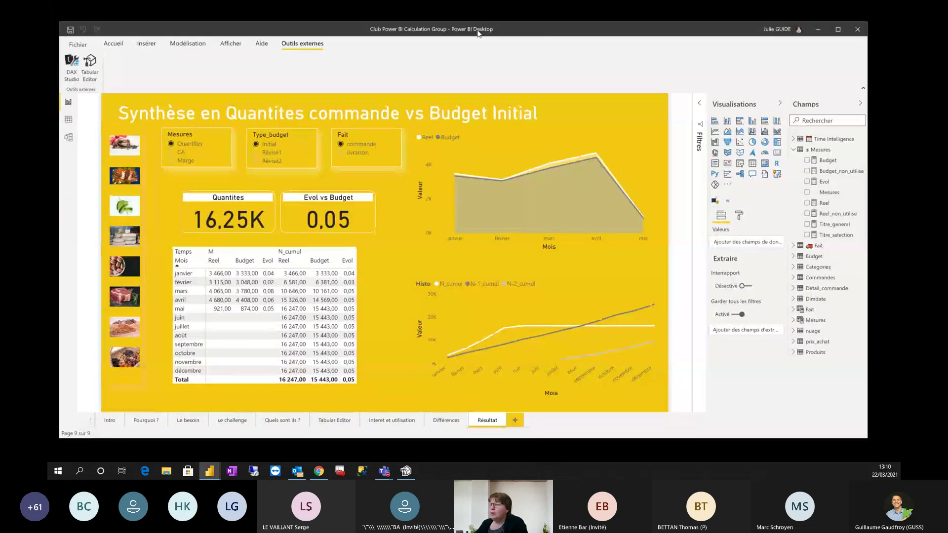
click(837, 28)
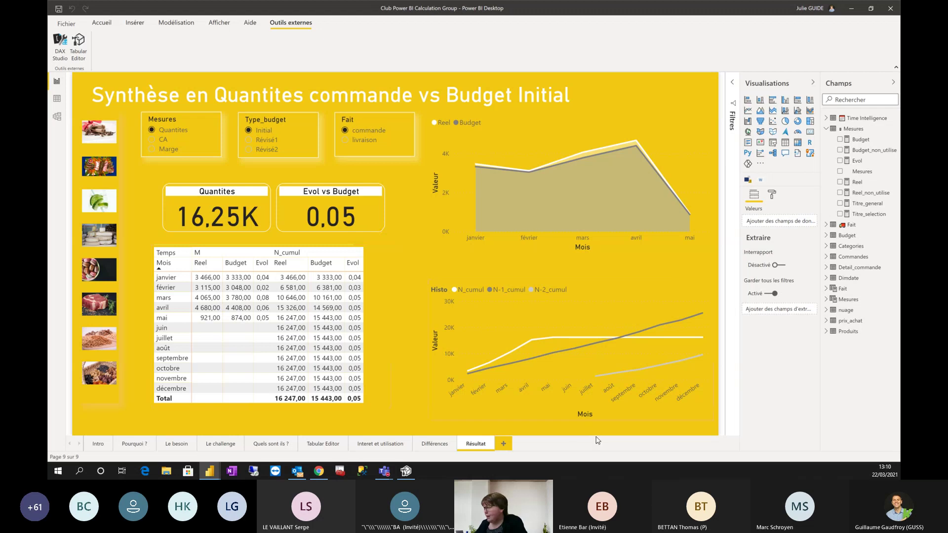
Step: Close the demo model's Tabular Editor and launch Tabular Editor from the Club Power BI Calculation Group report
click(405, 471)
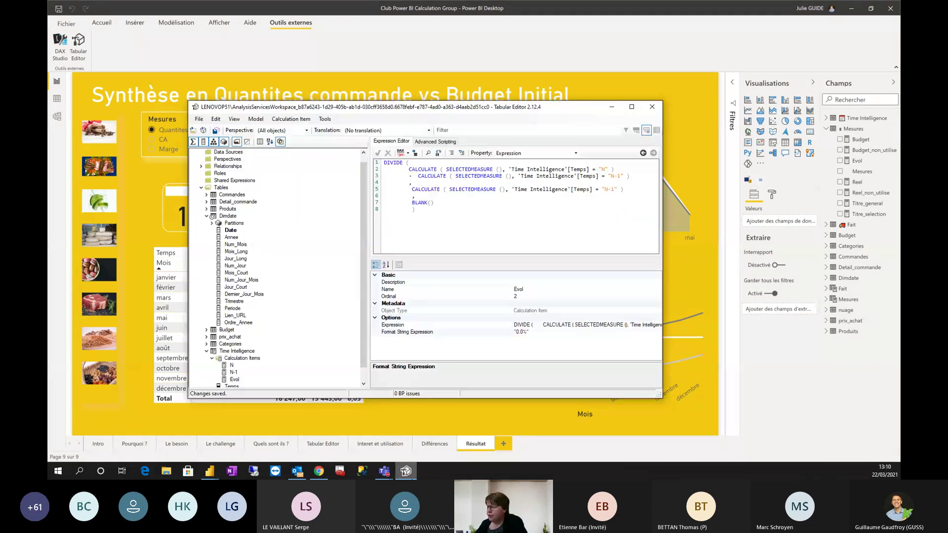
click(652, 107)
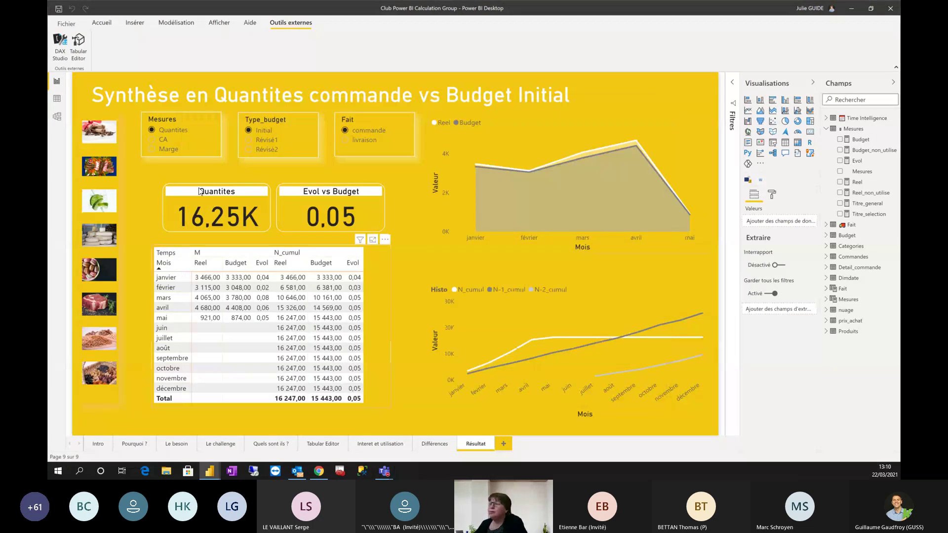
click(83, 46)
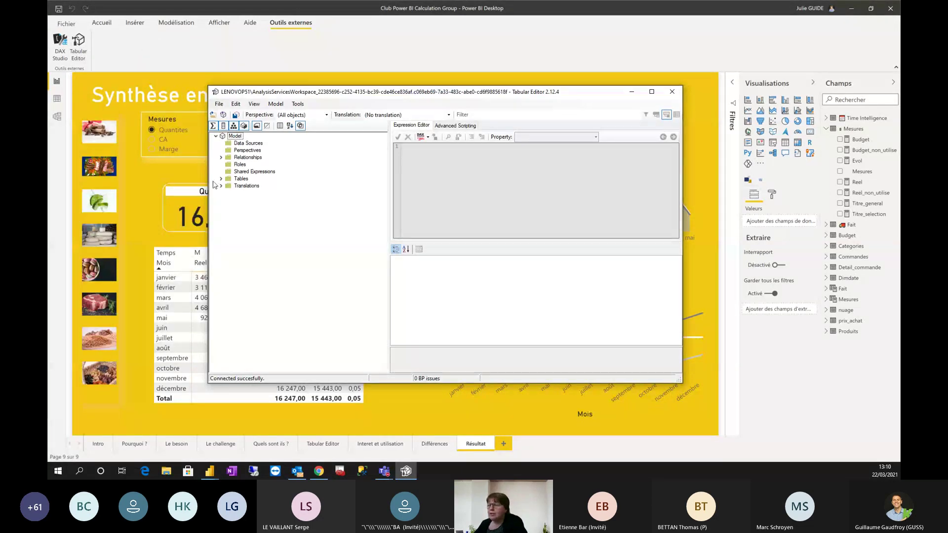
Step: Expand the model's tables and compare the precedence of the Mesures, Time Intelligence and Fait calculation groups
click(222, 178)
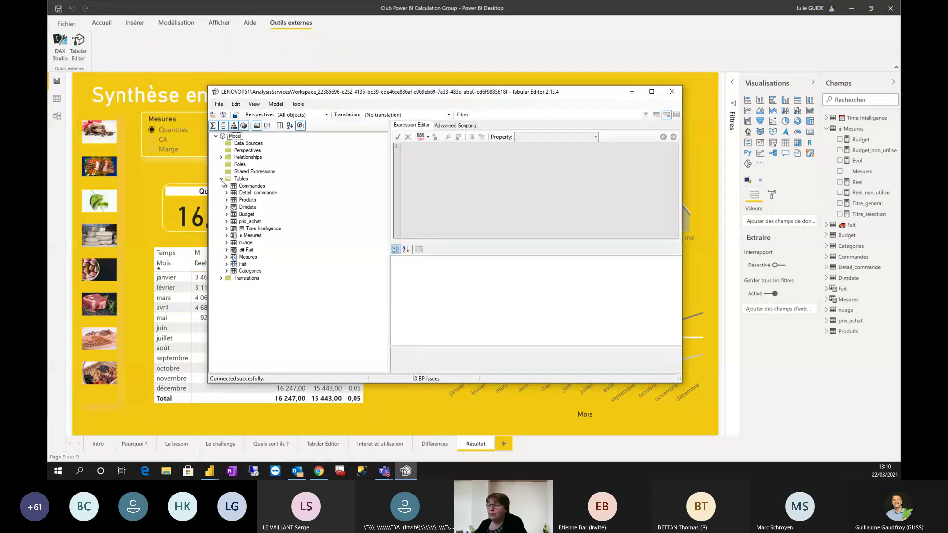
click(246, 250)
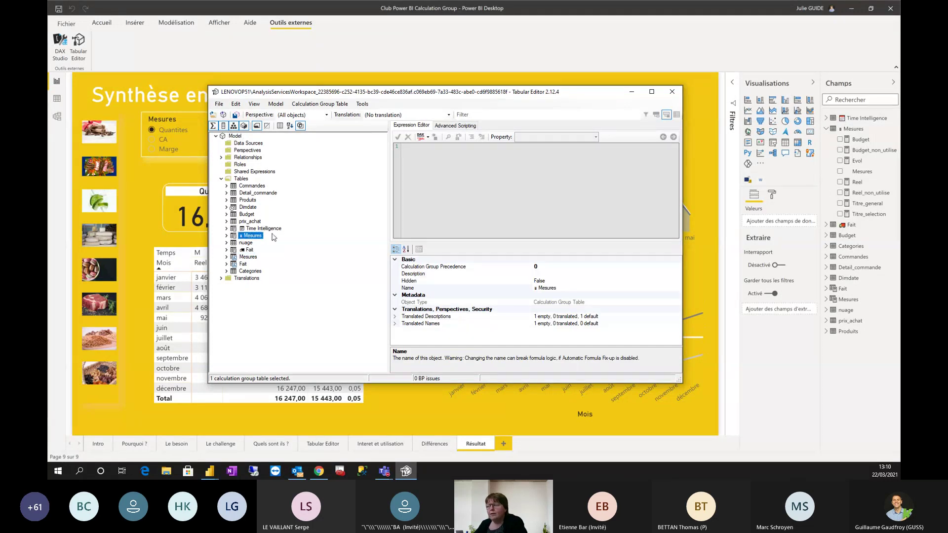
click(266, 229)
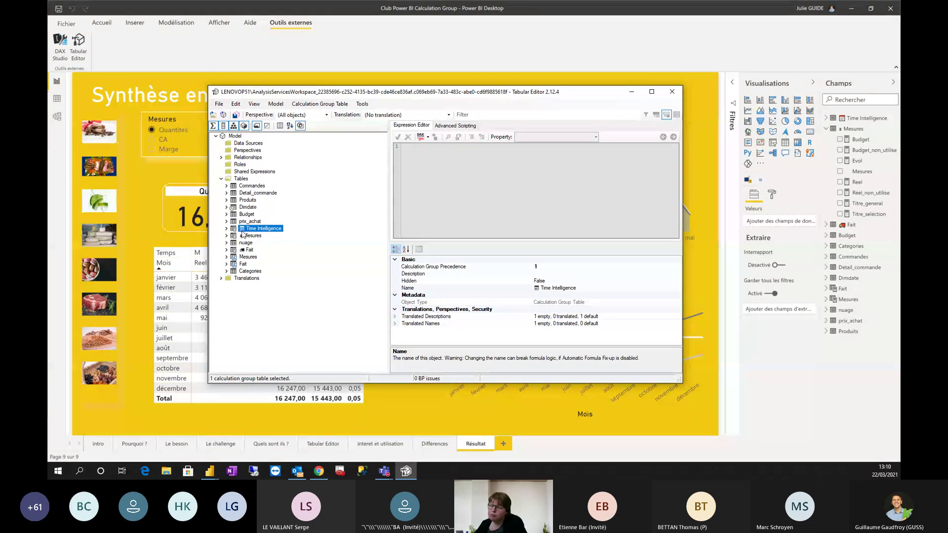
click(249, 251)
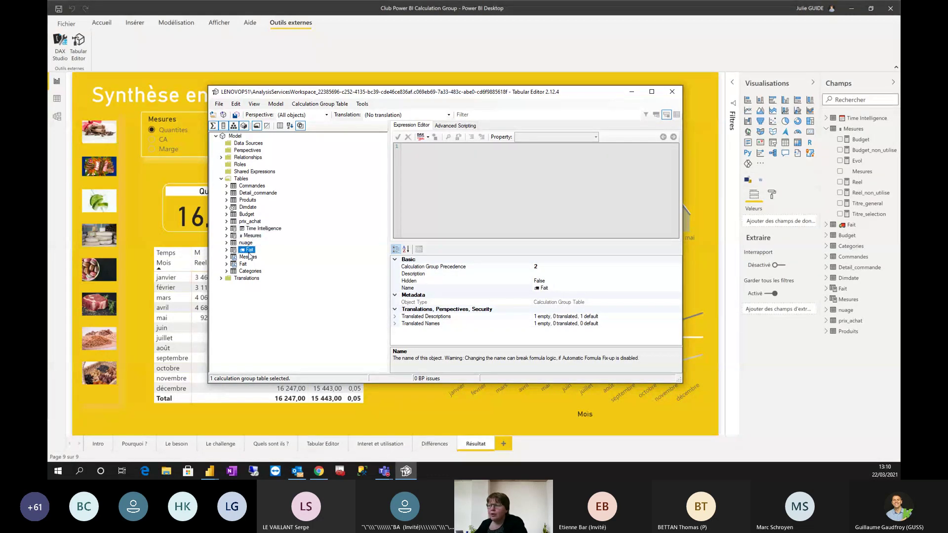
click(256, 236)
click(260, 229)
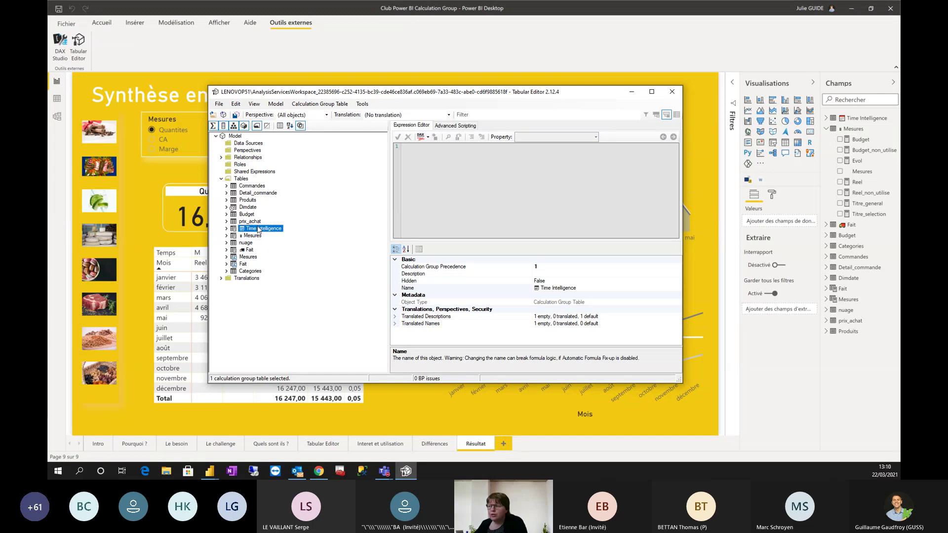
click(247, 250)
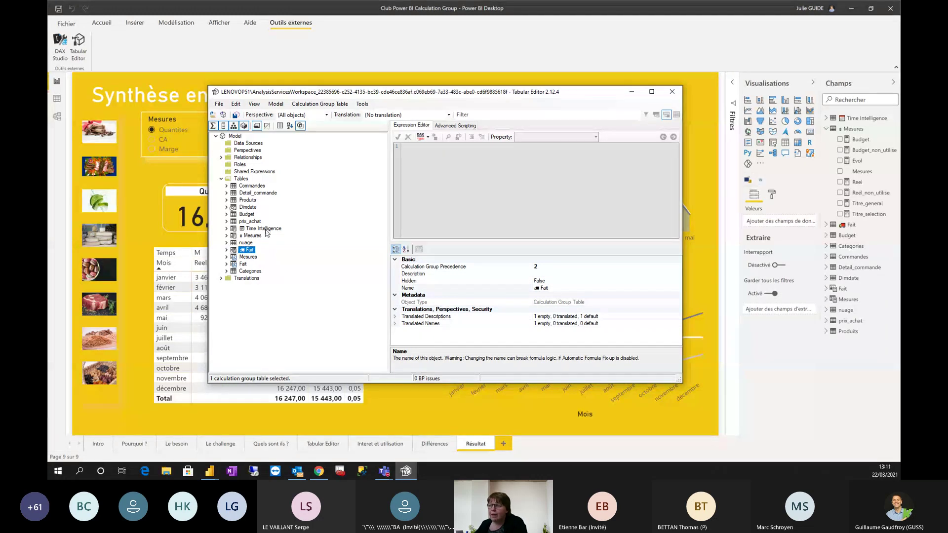
Step: Examine the expression of the Fait calculated table and reselect the Time Intelligence calculation group
drag(388, 93, 404, 175)
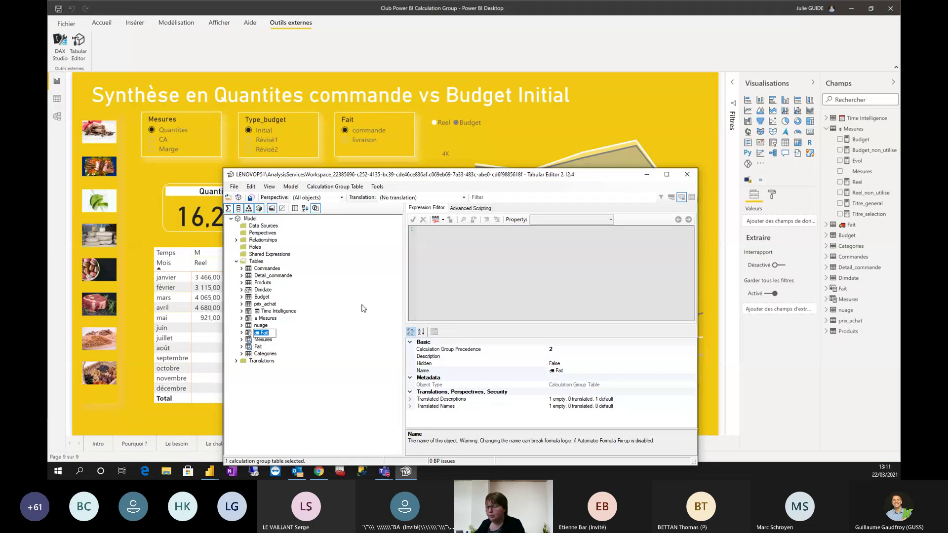
click(324, 339)
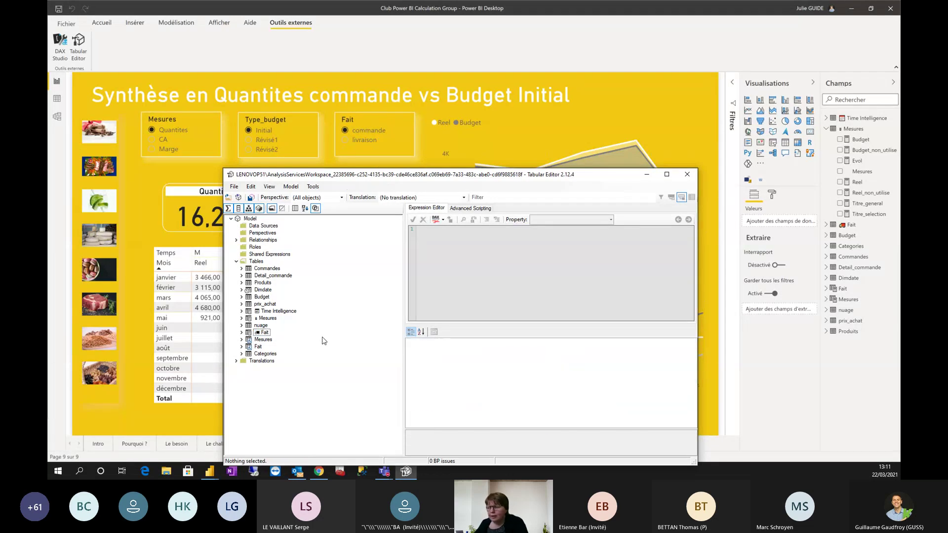
click(258, 347)
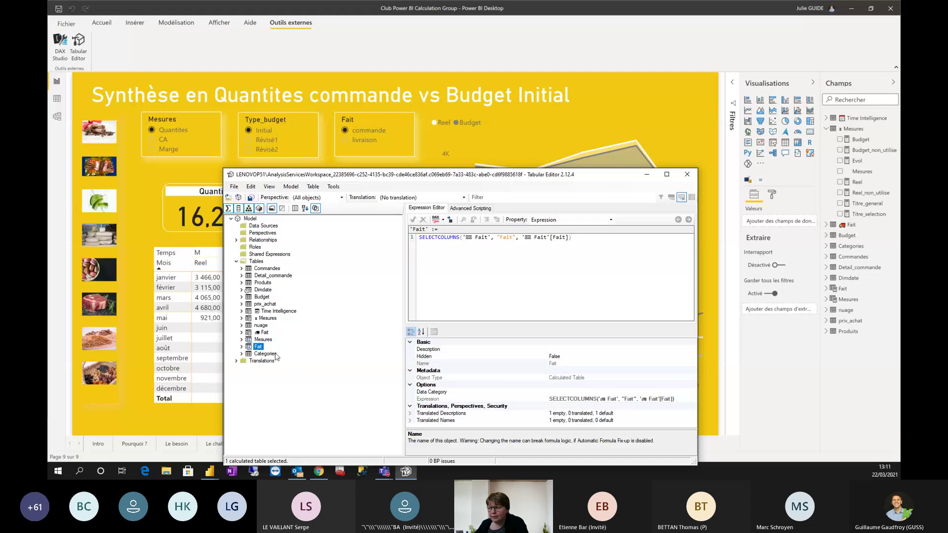
click(278, 311)
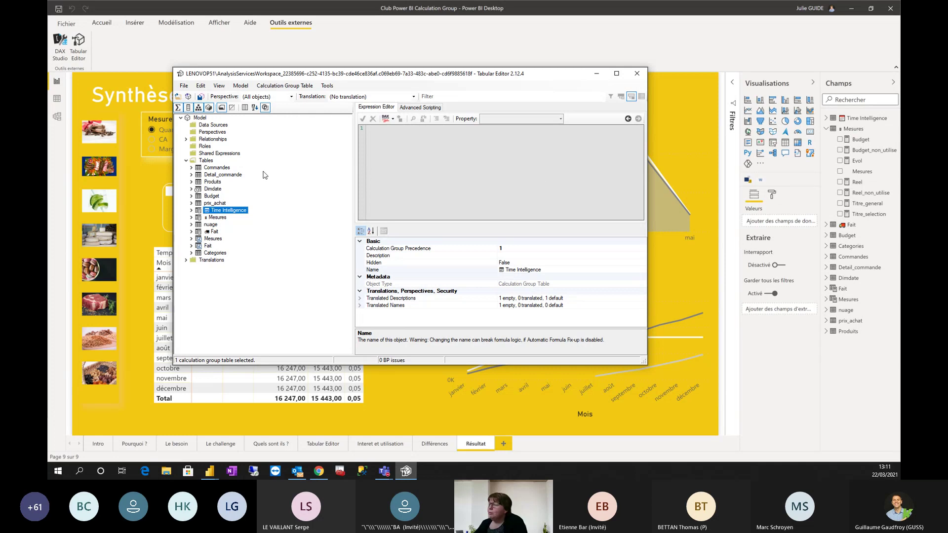
Step: Return to the Power BI report, widen the fields list and inspect the formulas of Budget_non_utilise and Reel_non_utilise
click(596, 73)
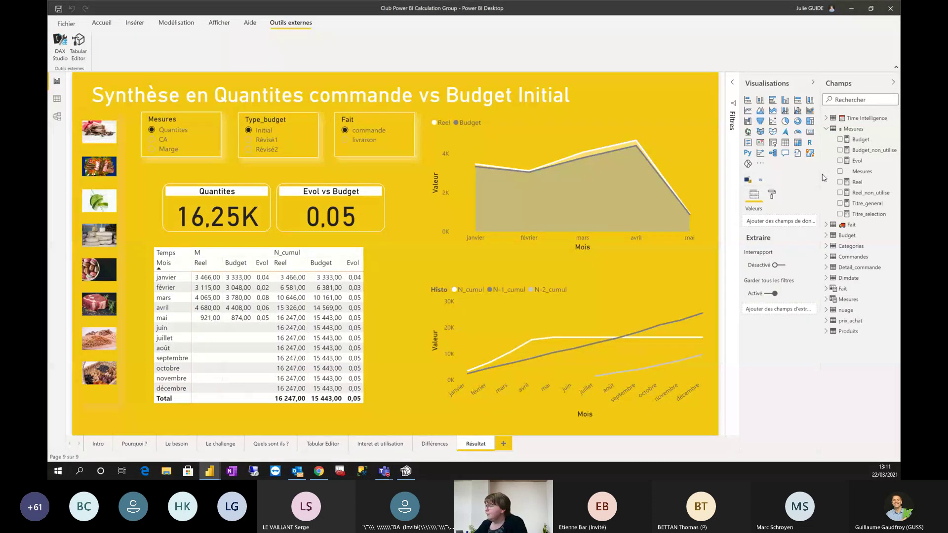
drag(820, 175, 771, 173)
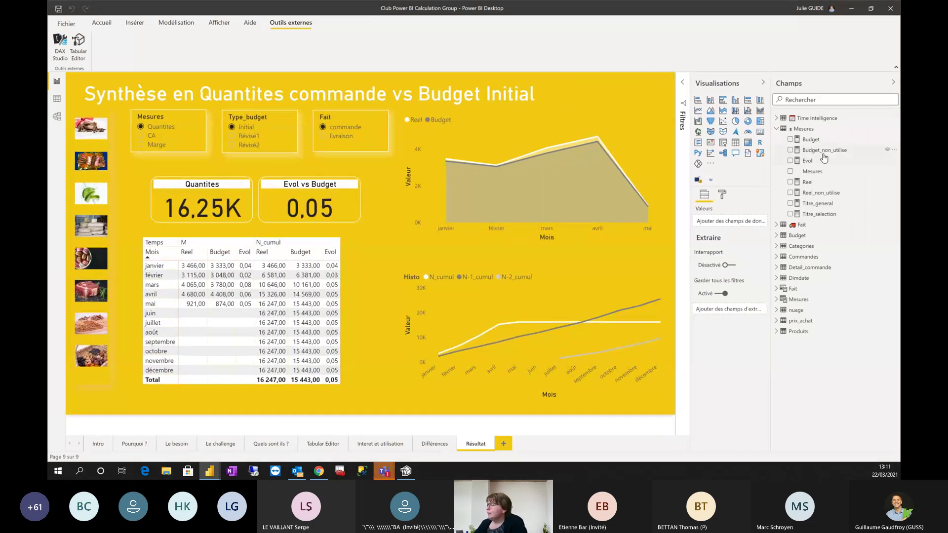
click(823, 154)
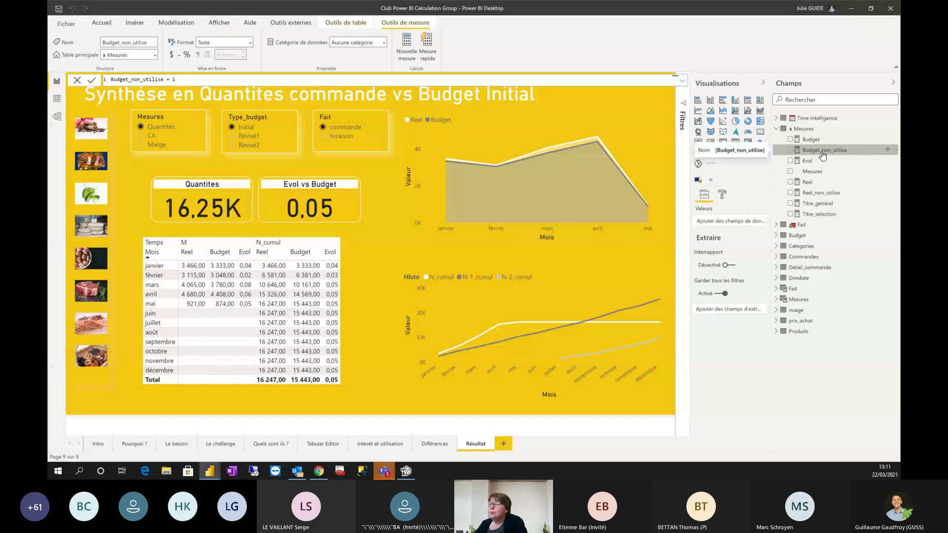
click(815, 193)
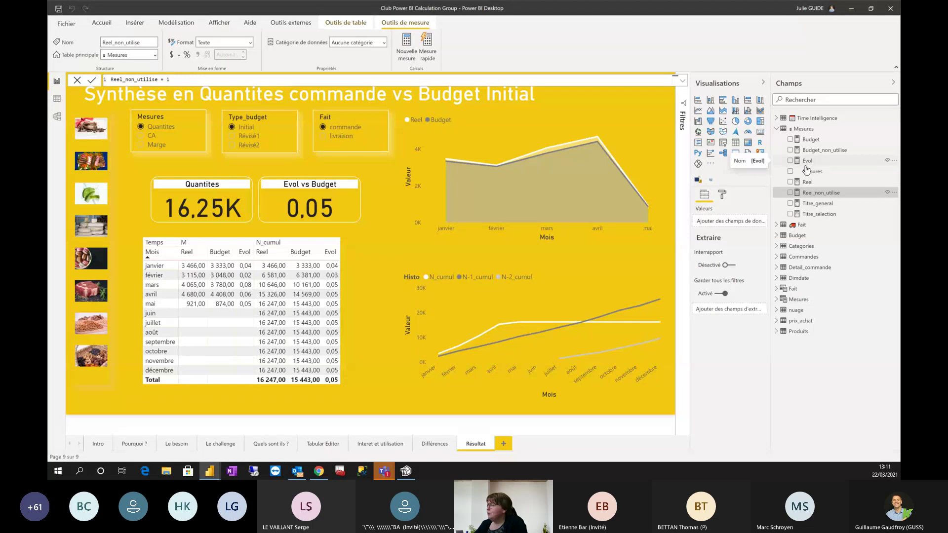
click(818, 151)
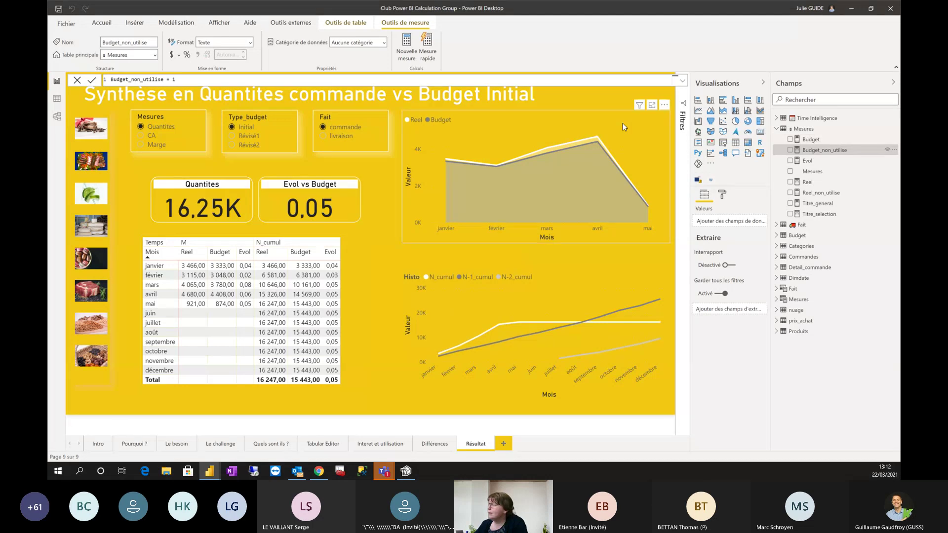
Step: Show the Budget measure's formula, then switch the Mesures slicer to CA and back to Quantites
click(810, 140)
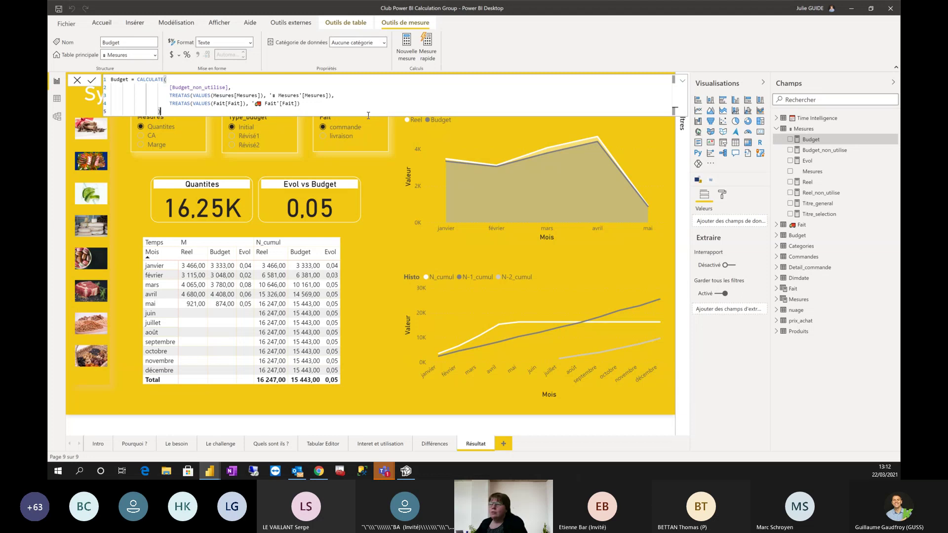
click(143, 136)
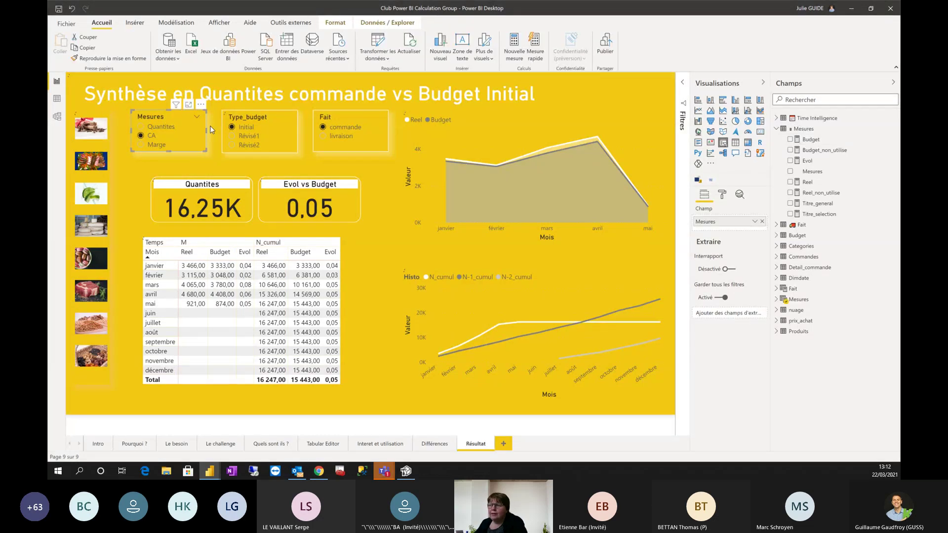
click(149, 129)
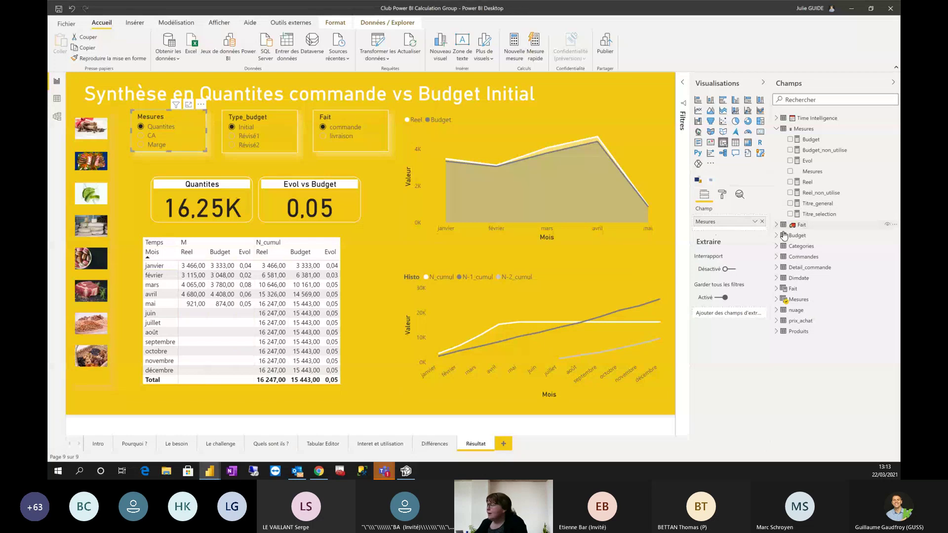
Step: Expand the Mesures calculated table and review the formulas of the Budget, Reel and Evol measures
click(799, 300)
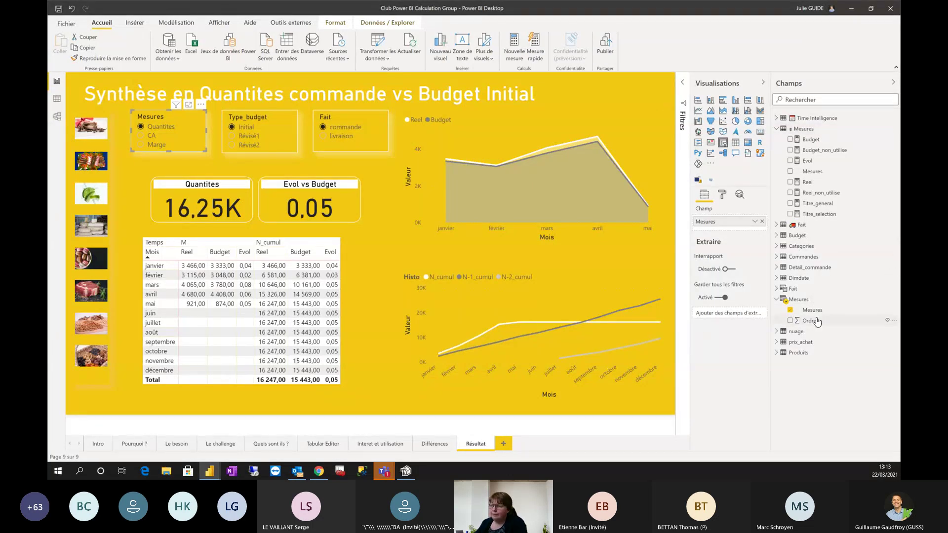
click(811, 140)
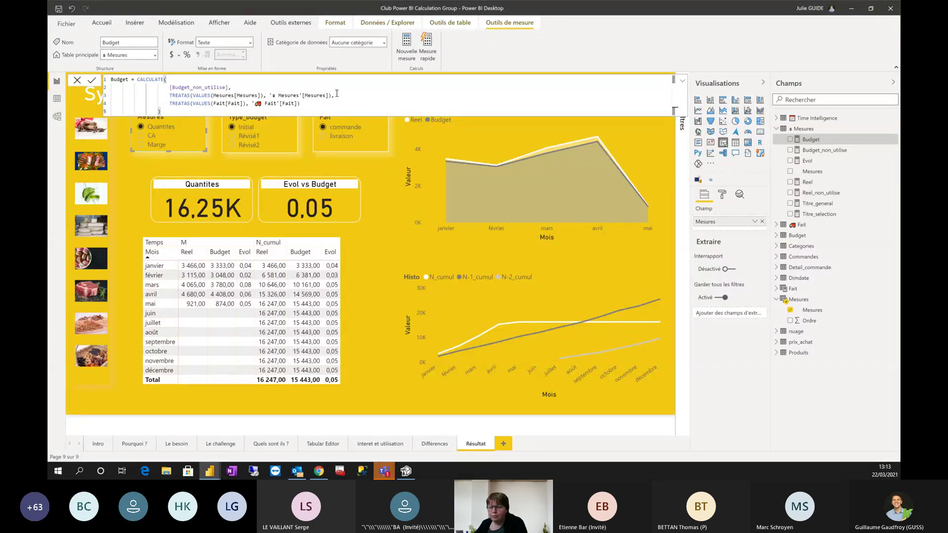
click(166, 104)
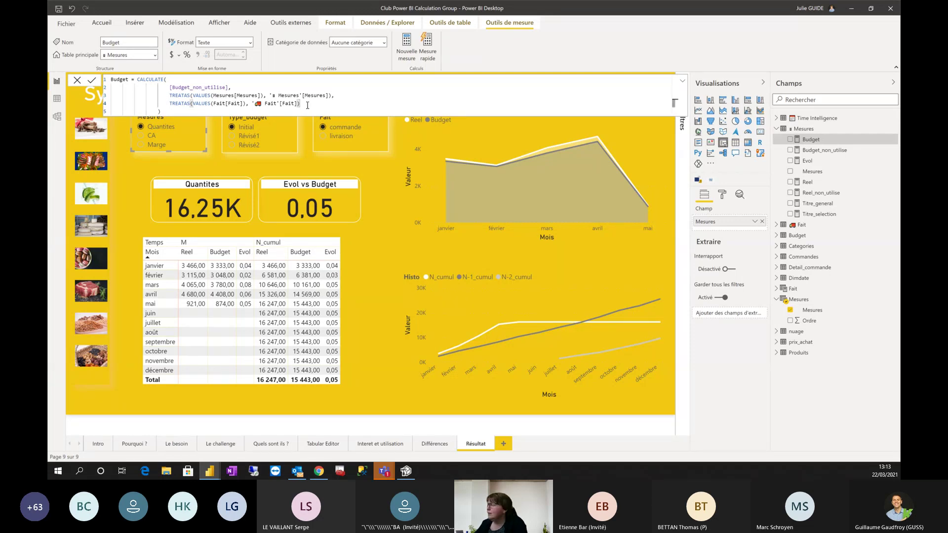
click(804, 182)
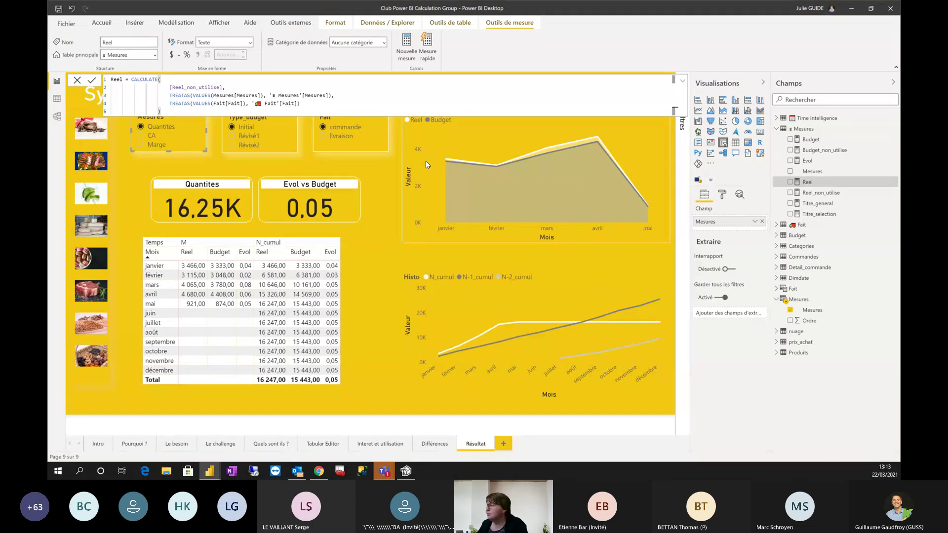
click(804, 160)
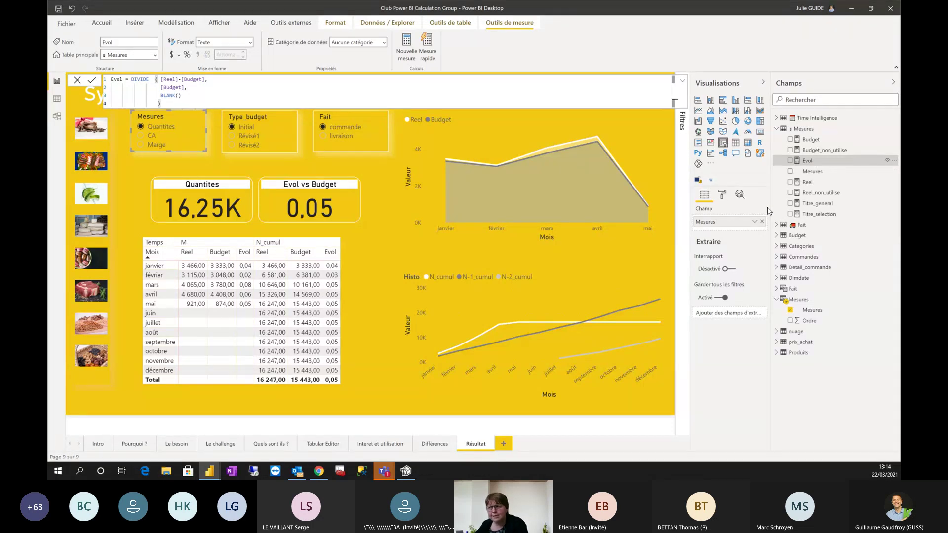
Step: Switch to Tabular Editor and compare the precedence properties of the Fait, Time Intelligence and Mesures calculation groups, expanding the Mesures group
click(404, 470)
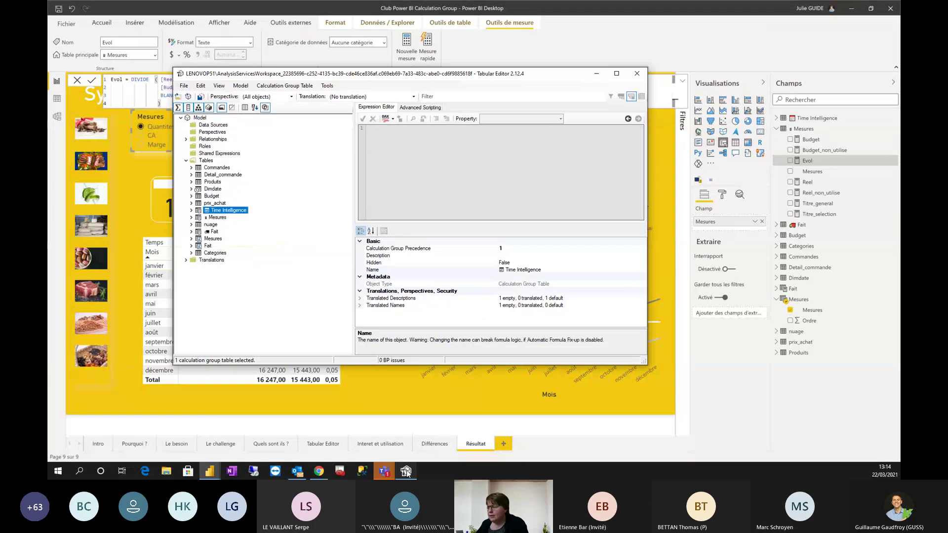
click(212, 232)
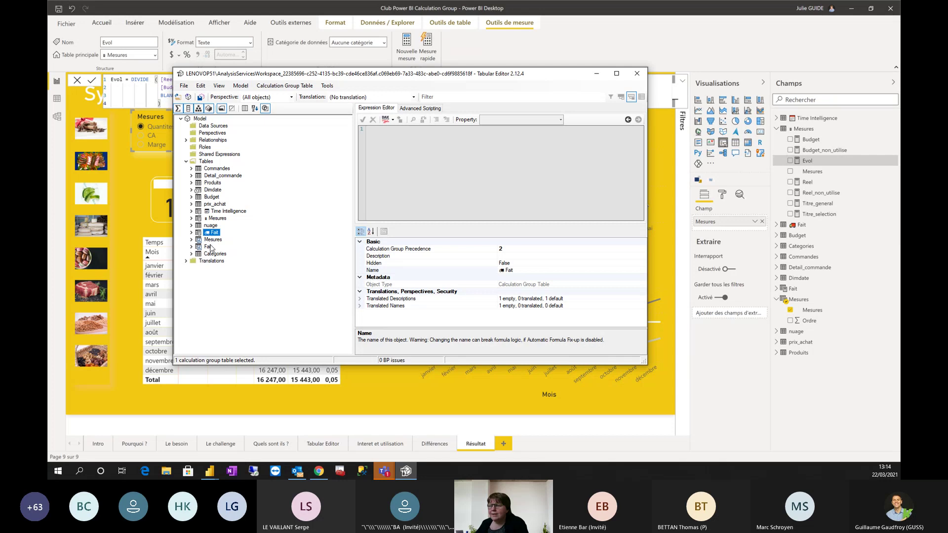
click(214, 240)
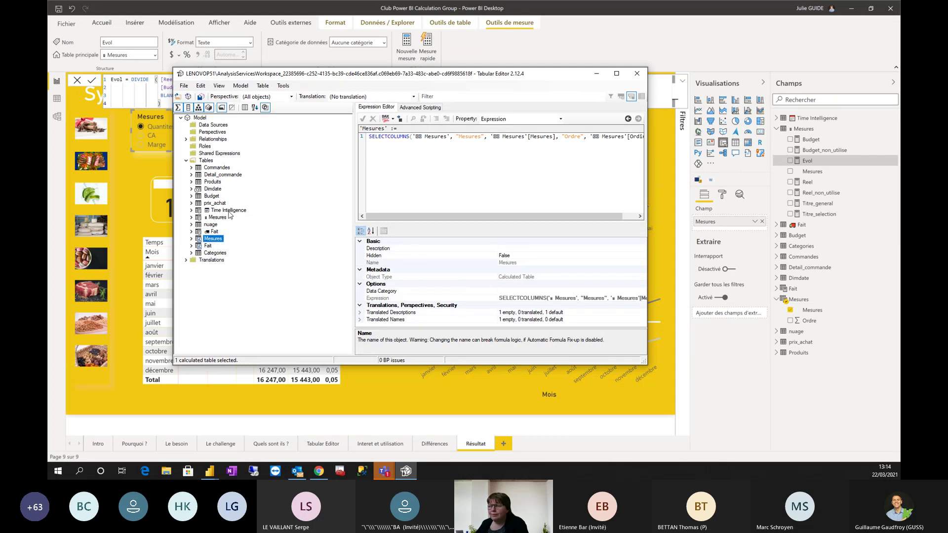
click(217, 218)
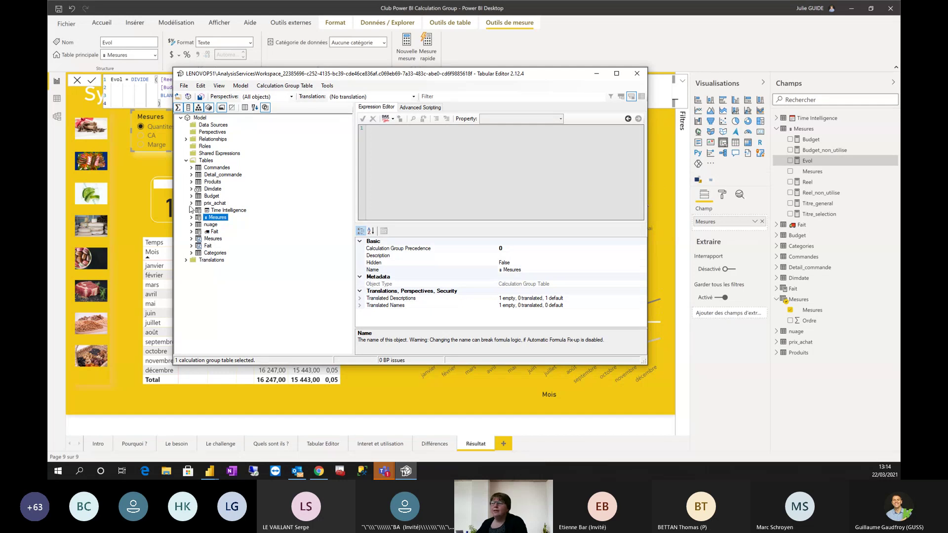
double_click(199, 219)
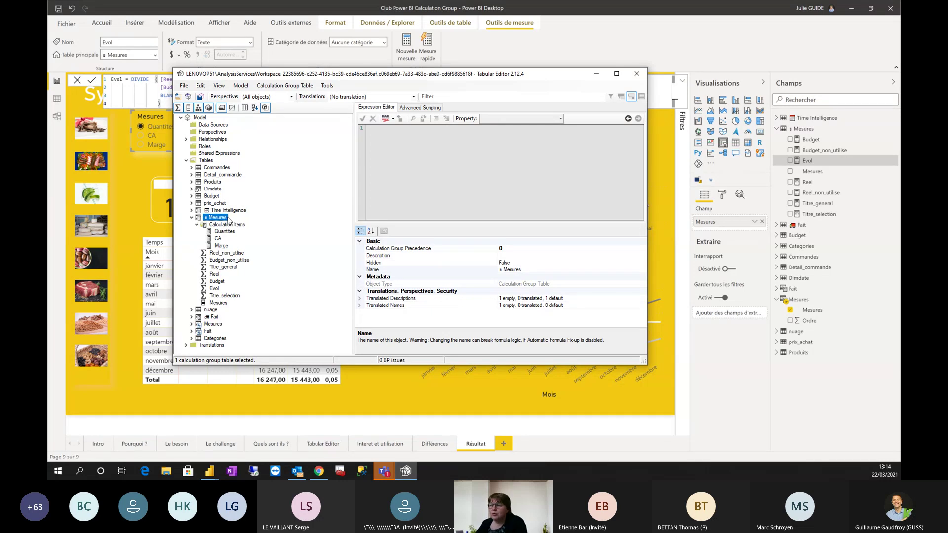
click(229, 211)
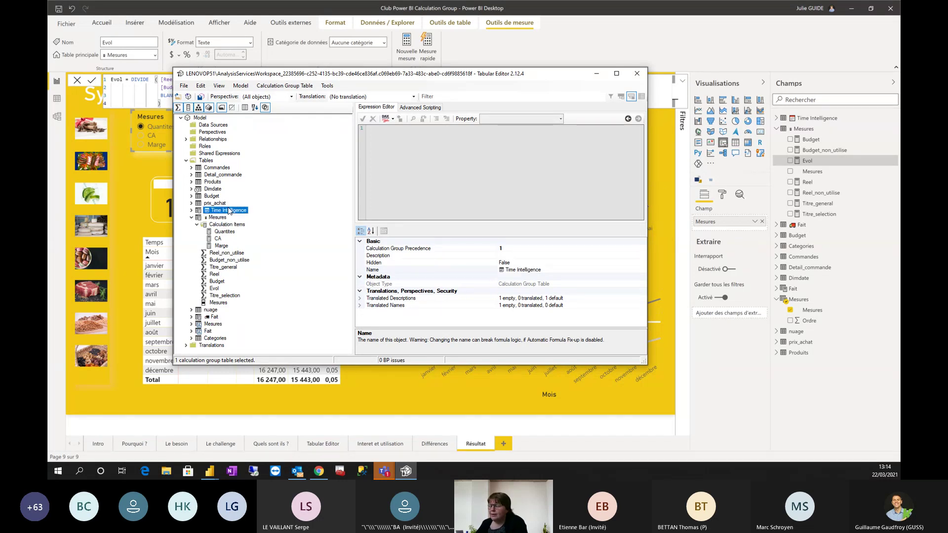
click(213, 317)
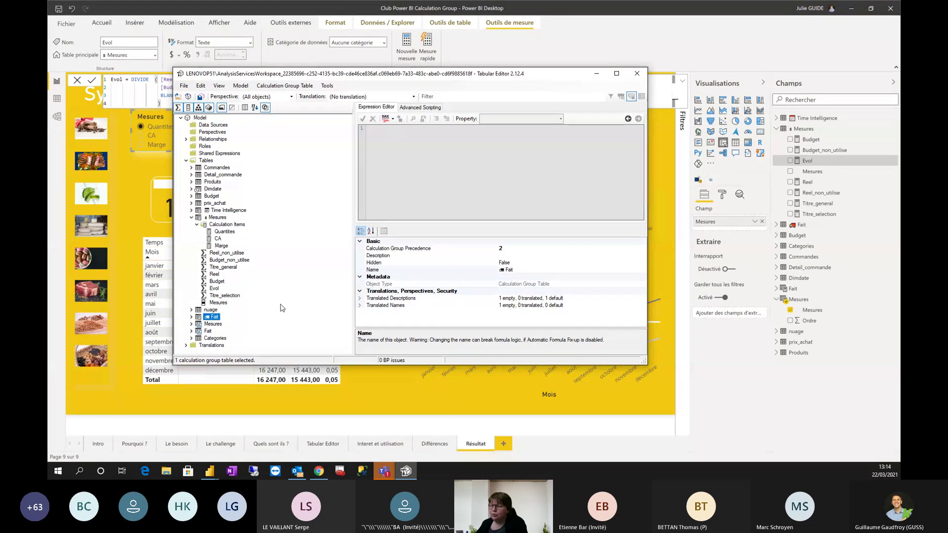
click(218, 217)
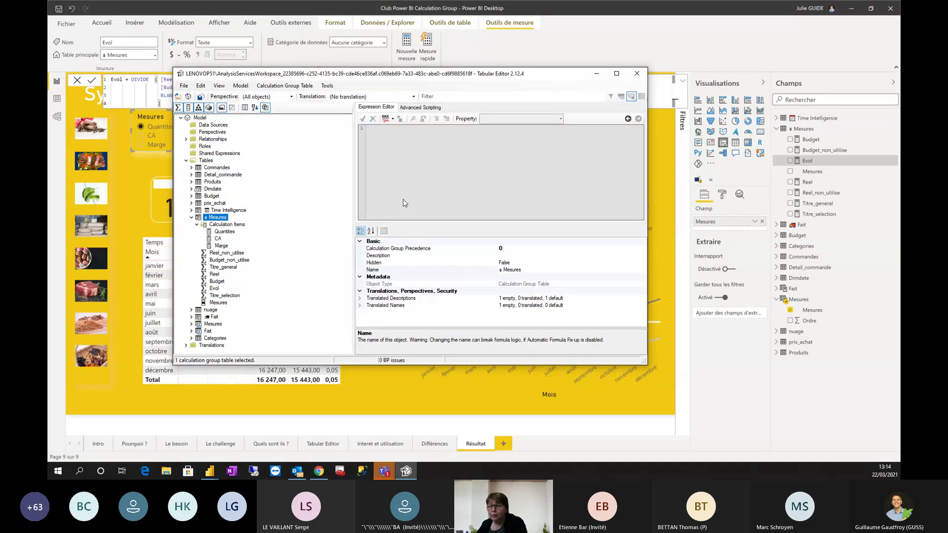
Step: Review the expressions of the Quantites, CA and Marge calculation items, highlighting ISSELECTEDMEASURE in Quantites
click(225, 232)
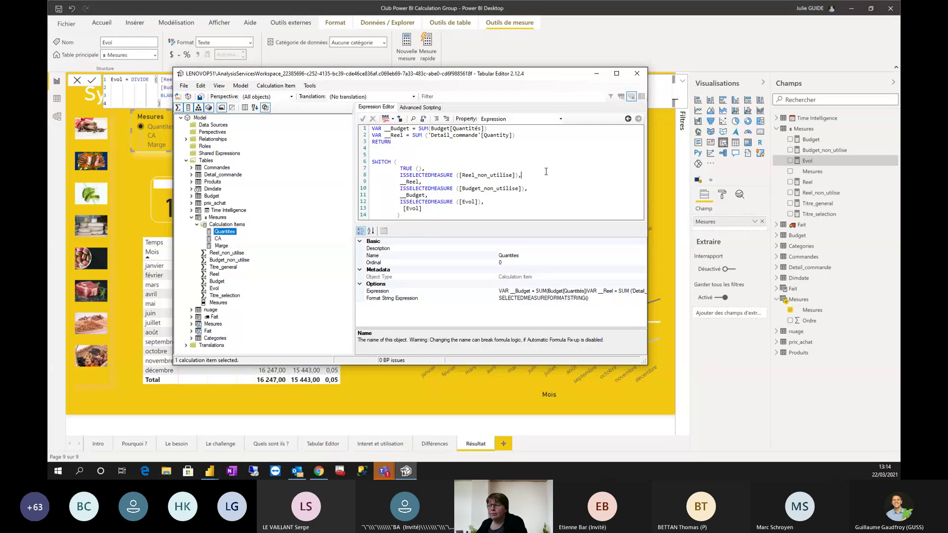
click(452, 167)
drag(457, 177, 397, 176)
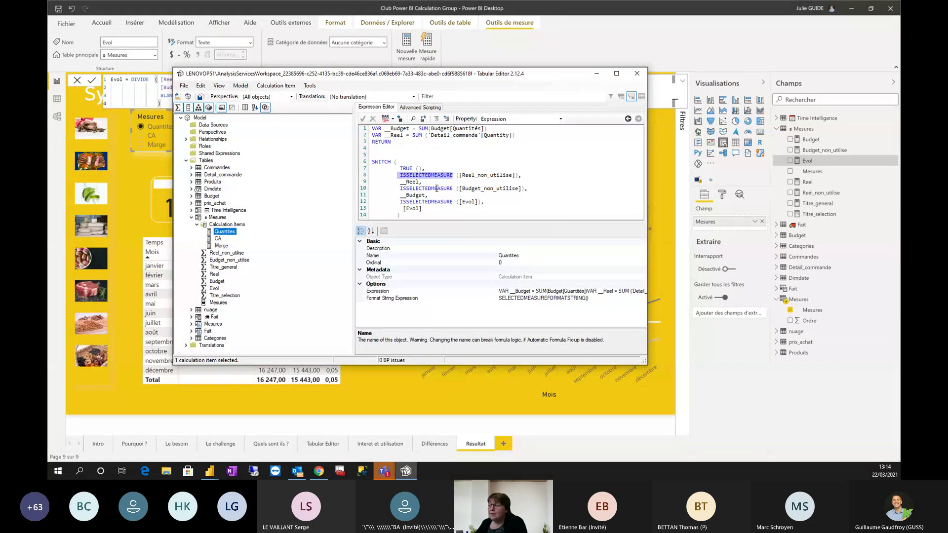
click(490, 176)
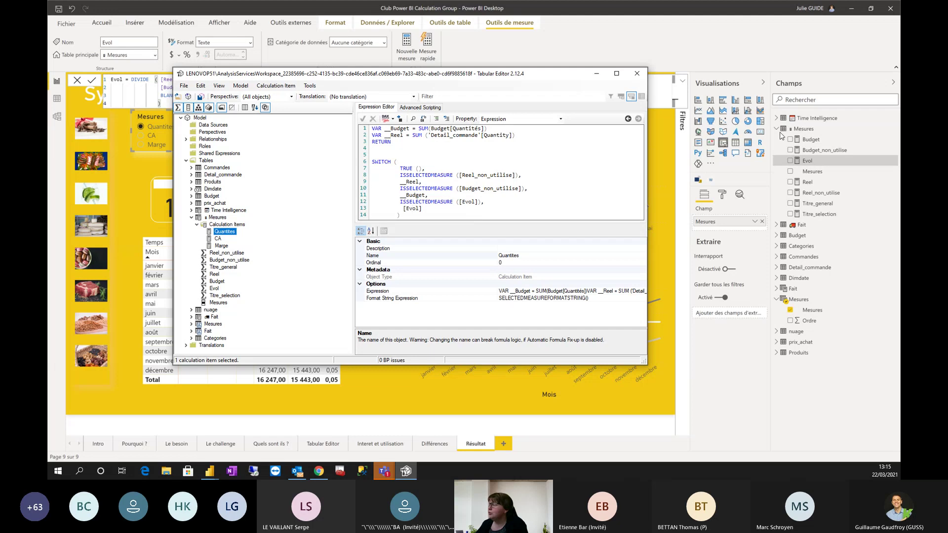
click(217, 238)
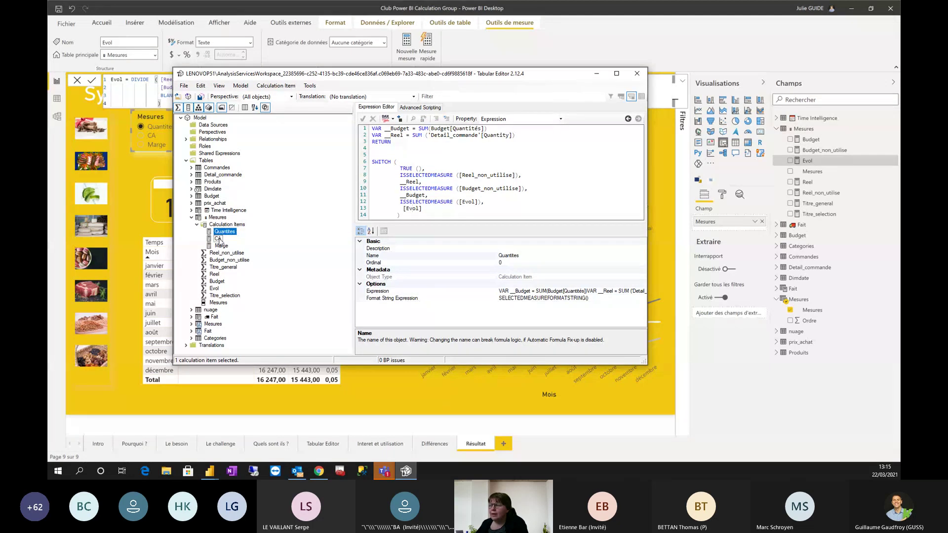
click(219, 246)
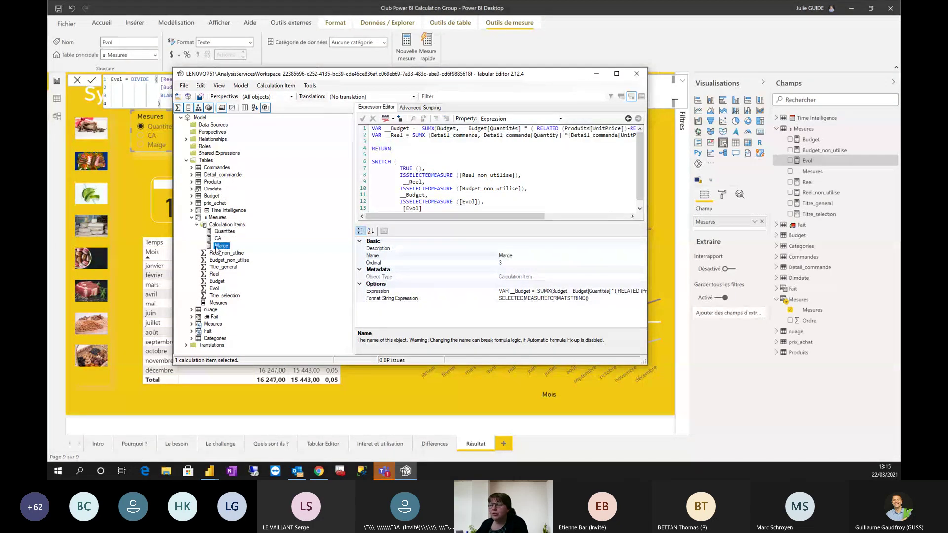
click(225, 232)
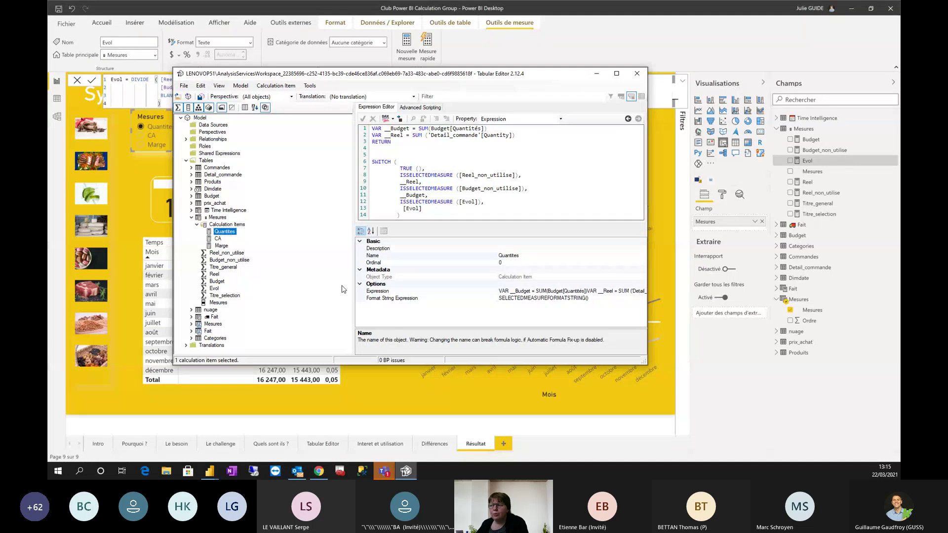
Step: Examine the expressions of the Time Intelligence calculation items from M through N-2_cumul, then collapse the group
click(191, 217)
click(192, 211)
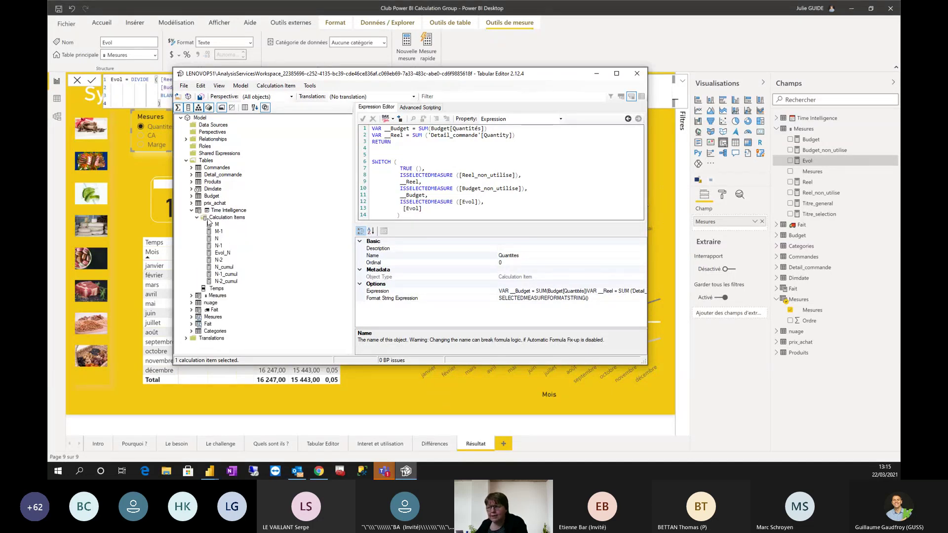
click(217, 225)
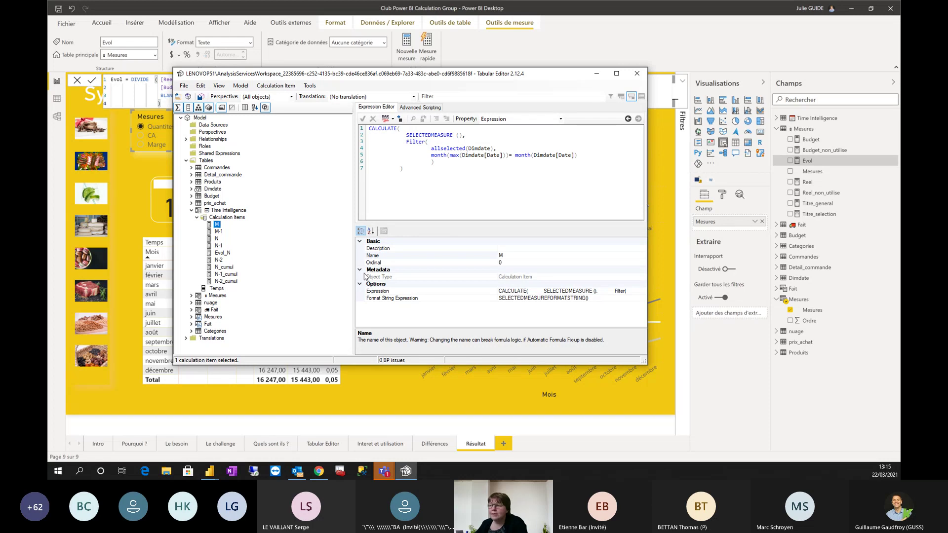
click(218, 231)
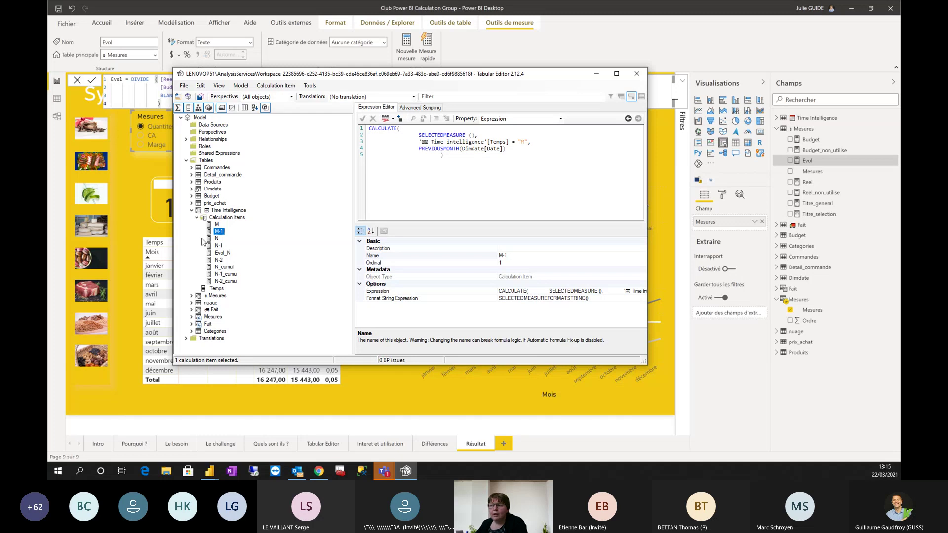
click(215, 239)
click(218, 246)
click(224, 253)
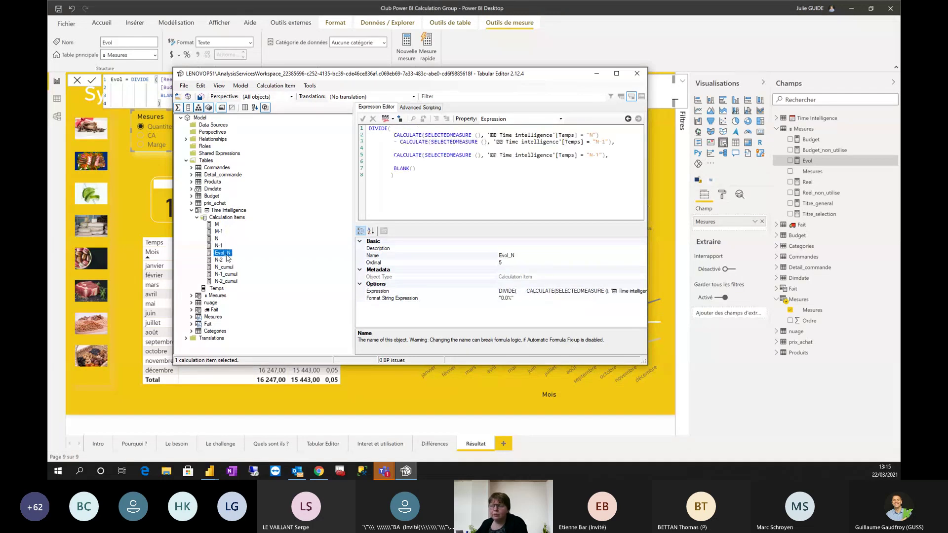
click(220, 260)
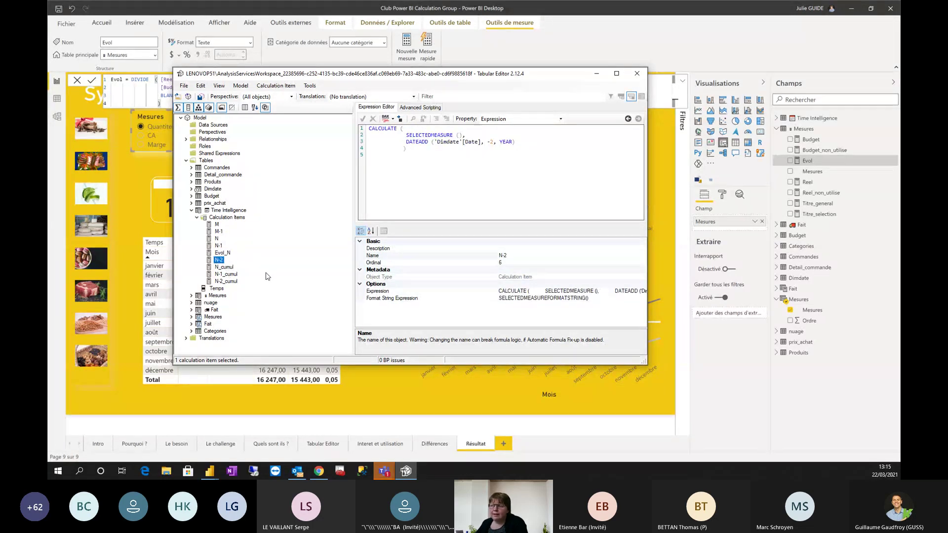
click(227, 274)
click(228, 282)
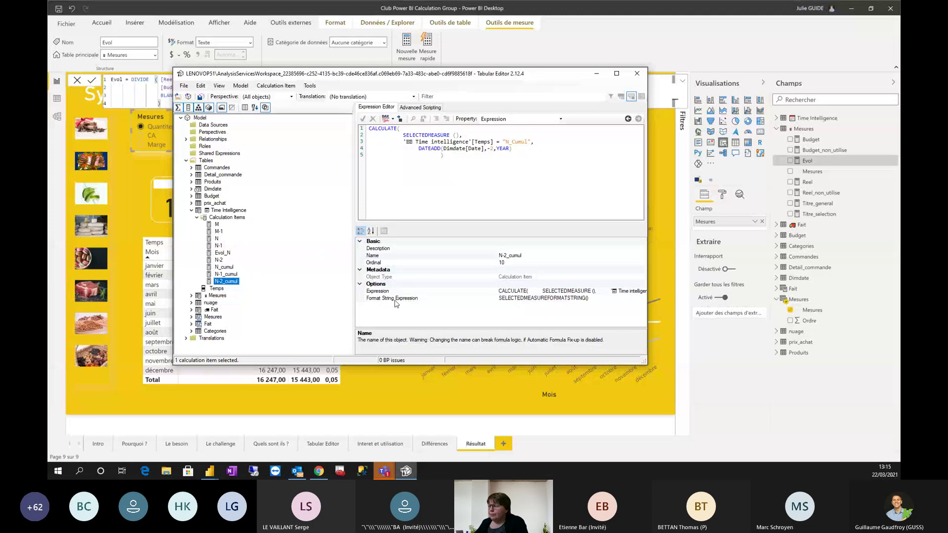
click(195, 213)
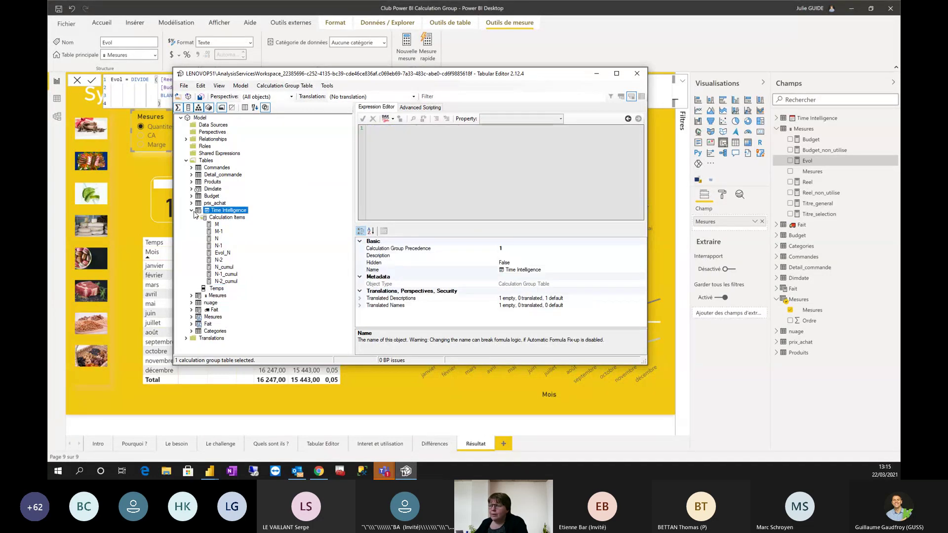
click(192, 211)
Step: Expand the Mesures and Fait calculated tables, review the commande and livraison calculation items, and close Tabular Editor
click(192, 239)
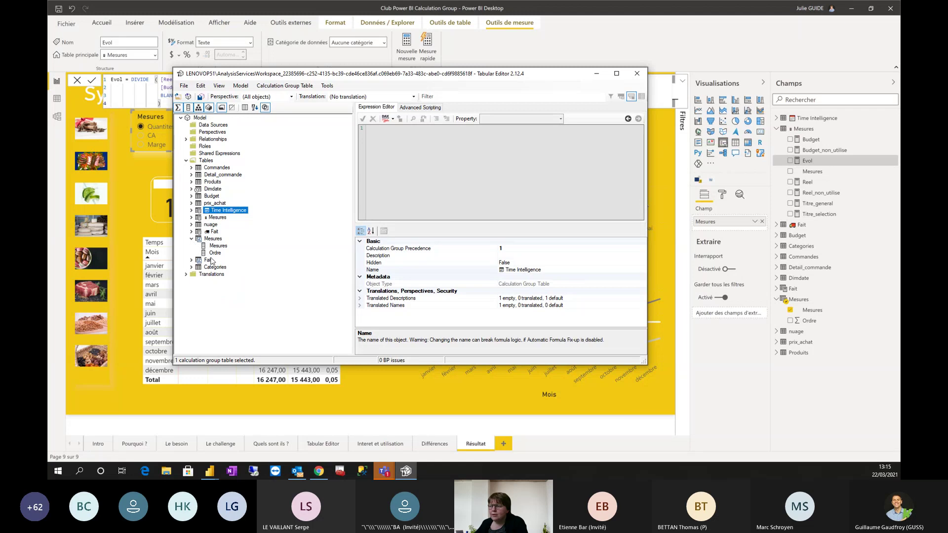
click(191, 260)
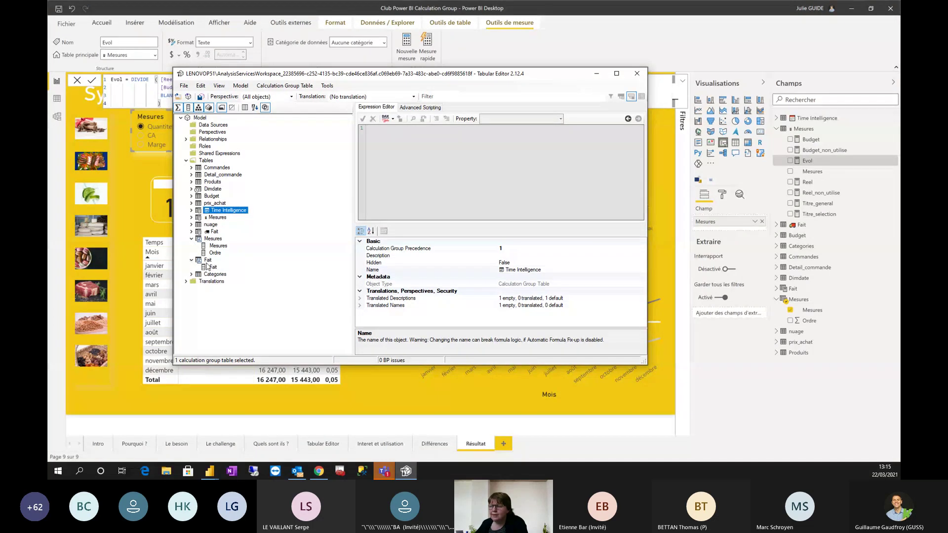
click(191, 231)
click(225, 246)
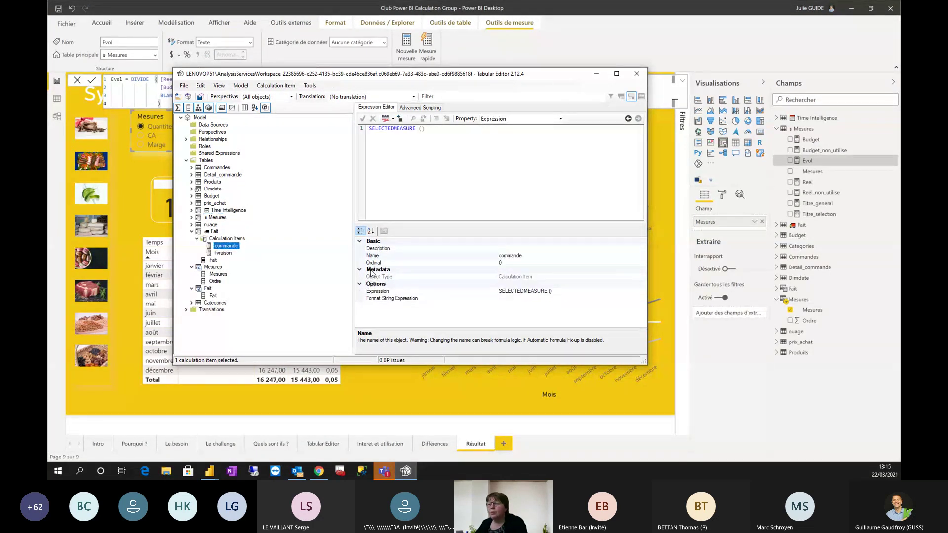
click(220, 253)
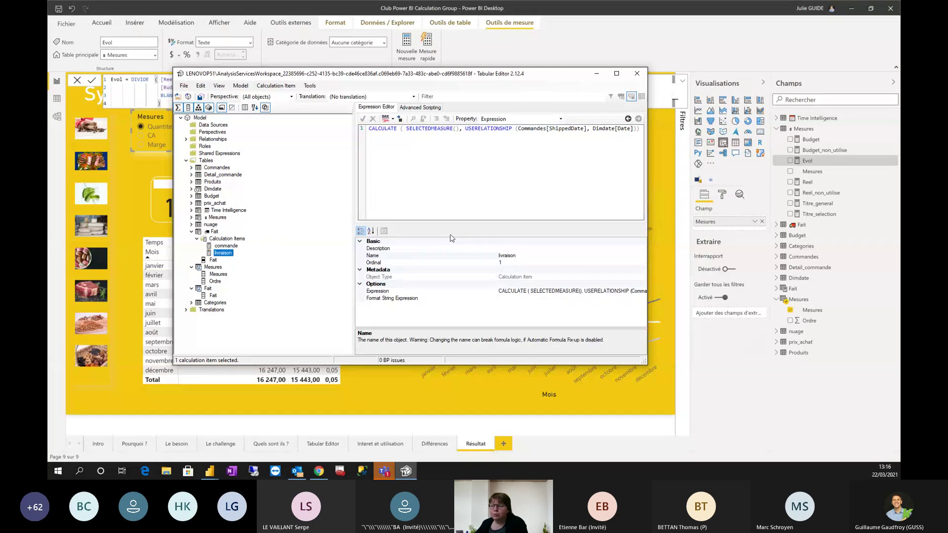
click(637, 74)
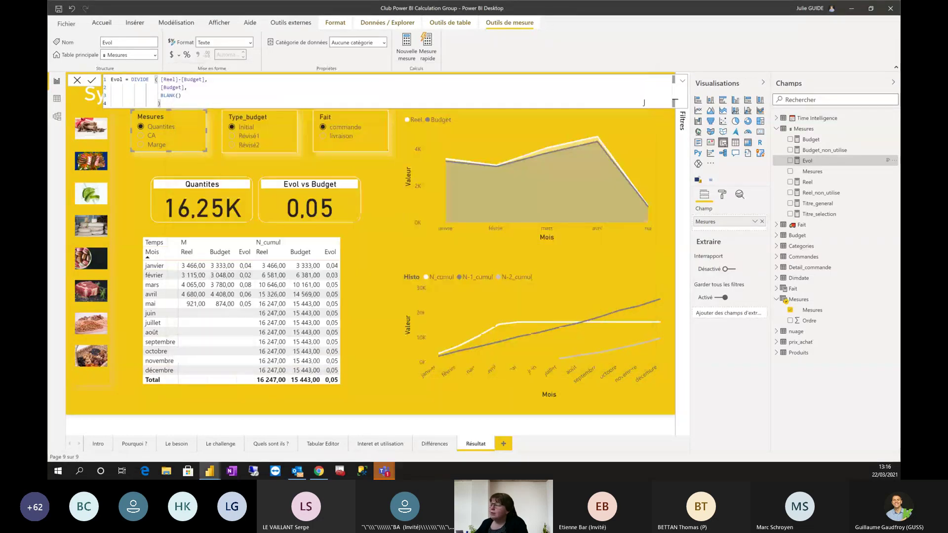
Step: Collapse the formula bar and switch the Mesures slicer to CA and back to Quantites
click(682, 82)
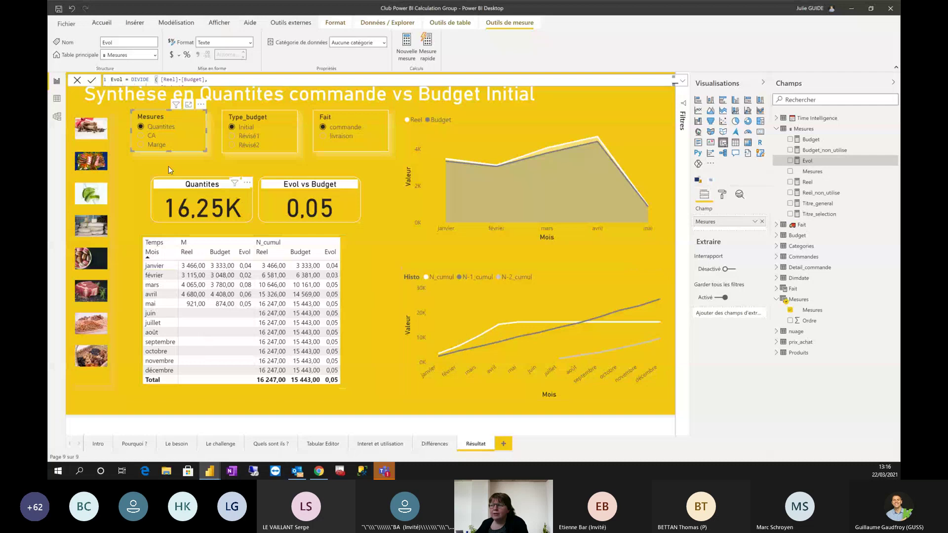
click(150, 137)
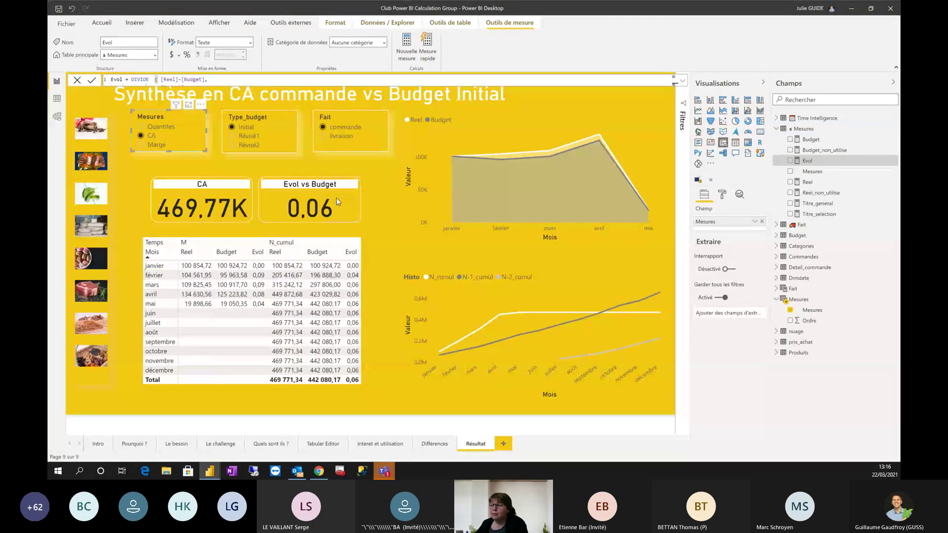
click(151, 126)
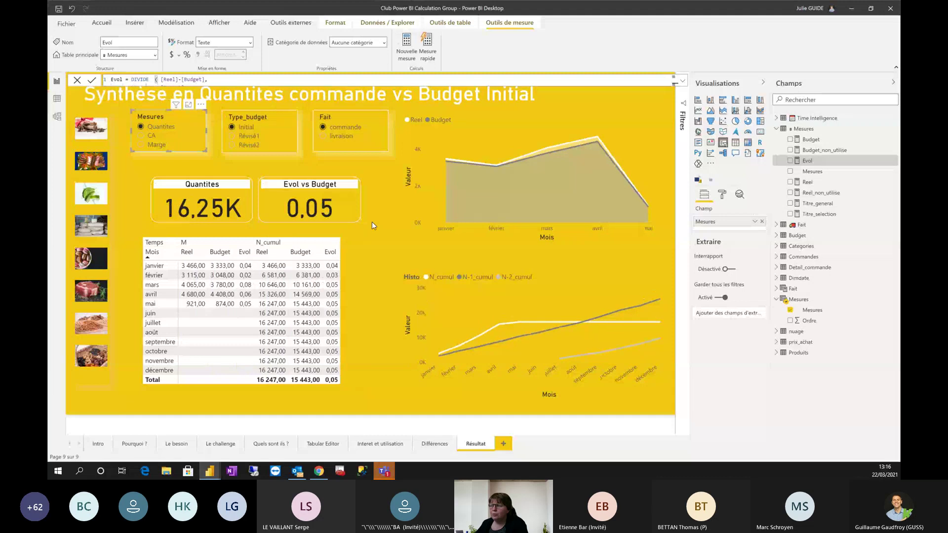
Step: Filter the report by the green leafy category image, then by the second category image instead
click(95, 200)
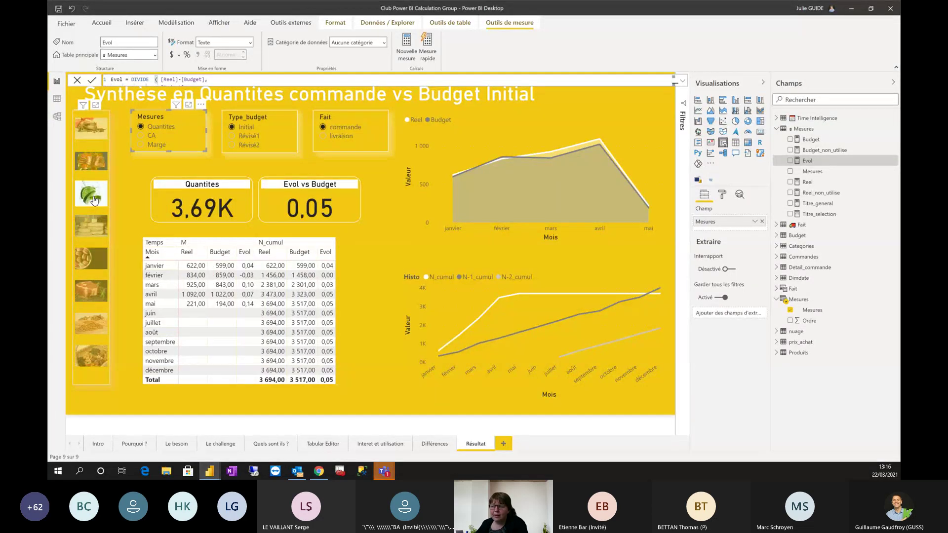
click(95, 200)
click(92, 157)
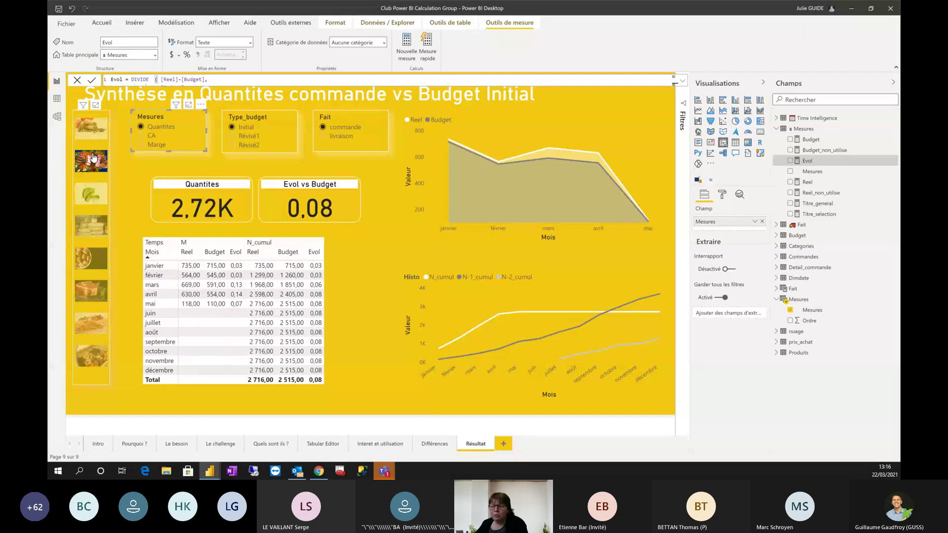
click(92, 157)
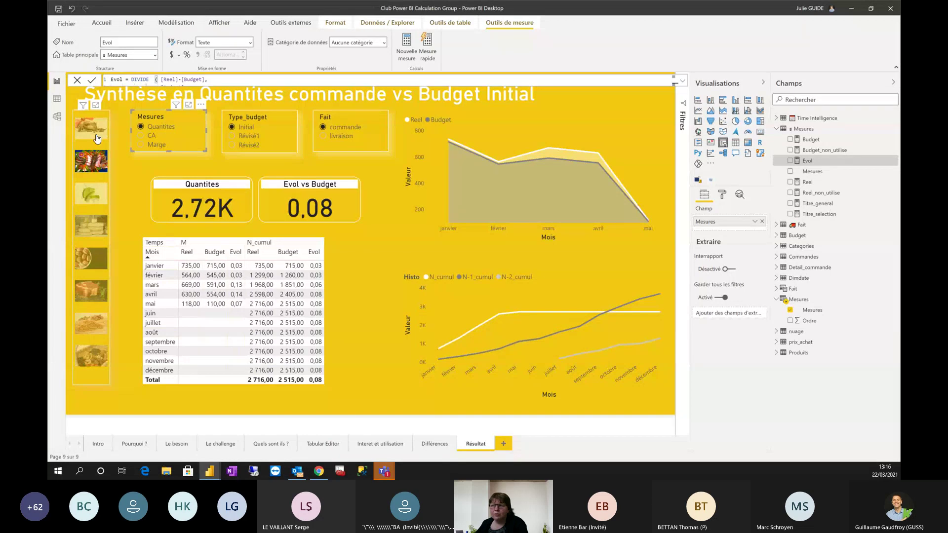
Step: Set the report slicers to CA for Mesures, Révisé1 for Type_budget and livraison for Fait
click(151, 135)
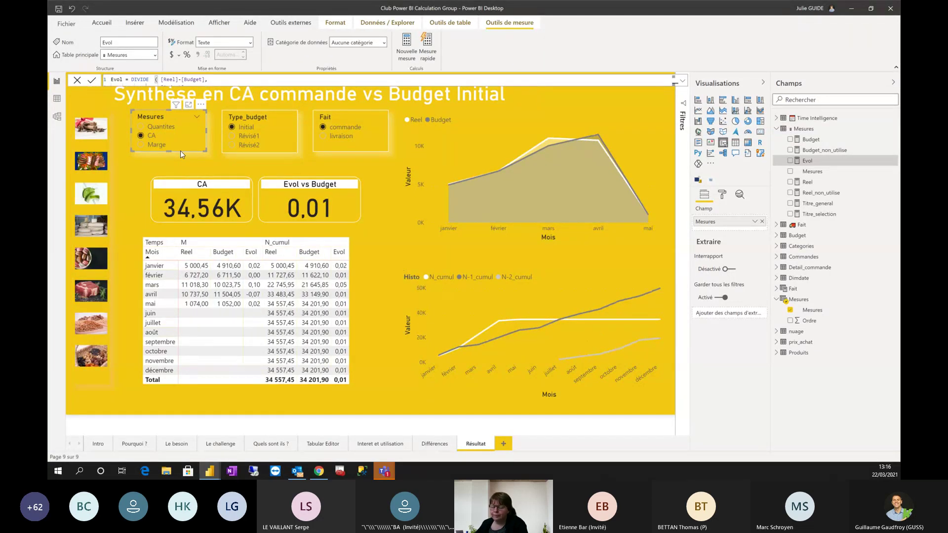
click(245, 137)
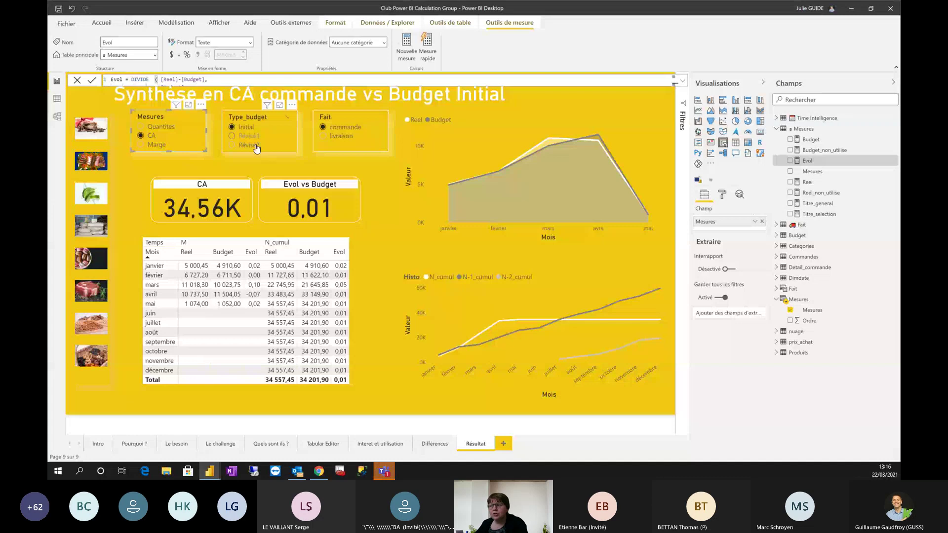
click(337, 139)
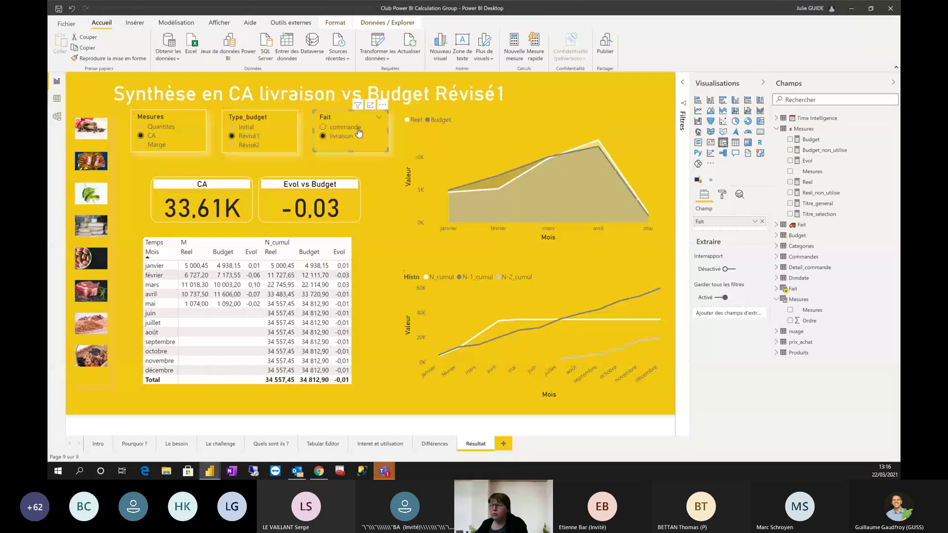
mouse_move(454, 216)
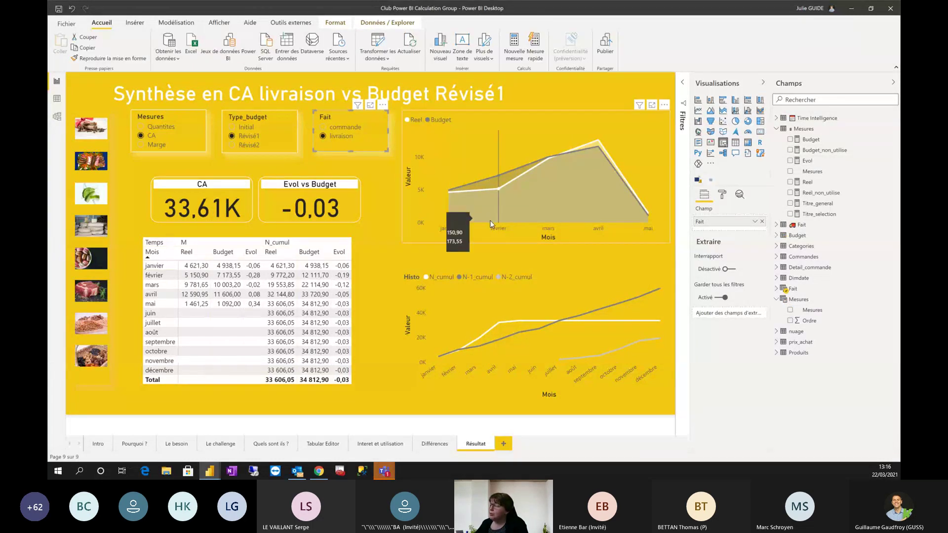
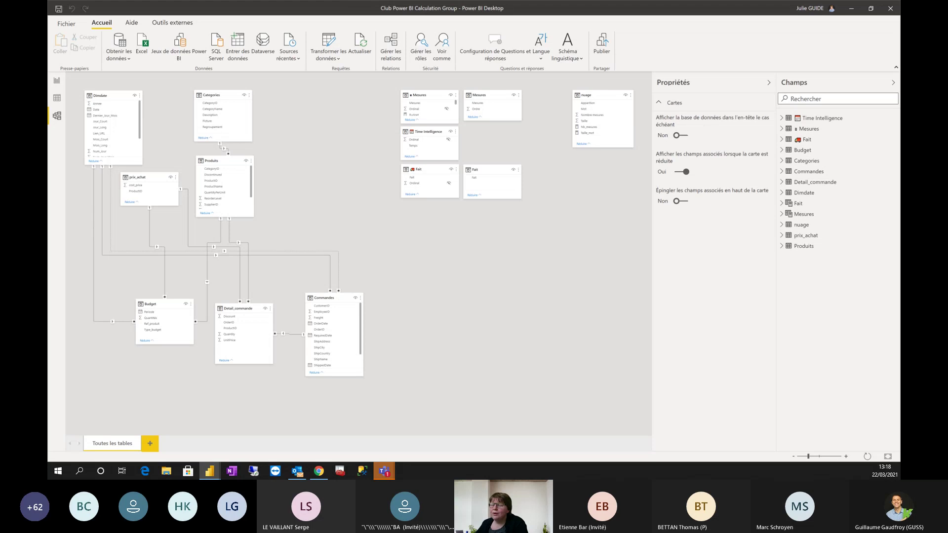
Step: Collapse the diagram properties and arrange the Produits and Categories tables side by side in the model's upper row, between Dimdate and Mesures
click(768, 83)
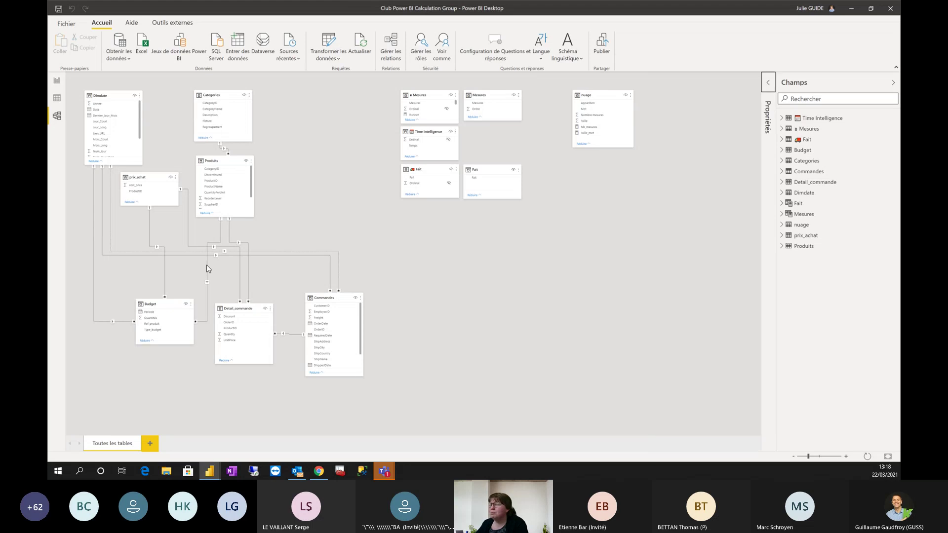
ctrl+scroll(159, 205, up, 2)
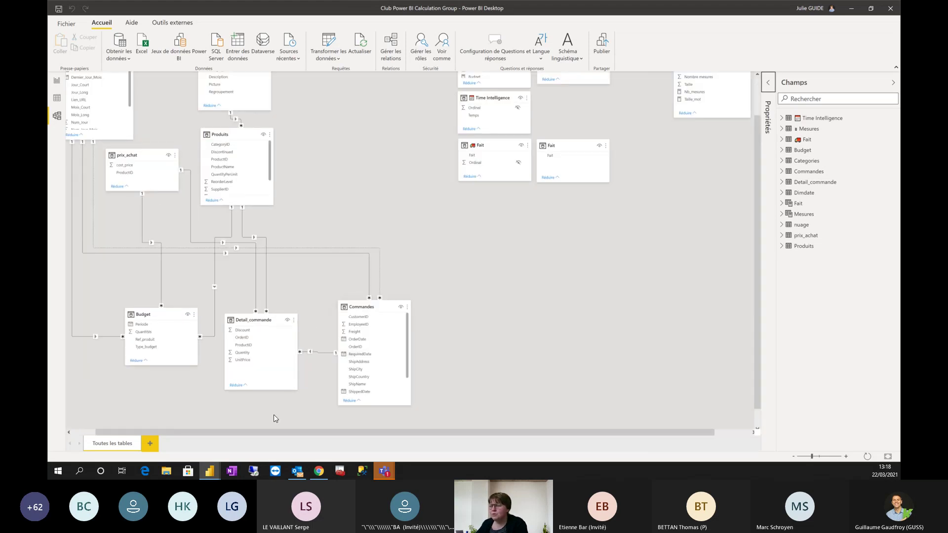
scroll(343, 136, up, 1)
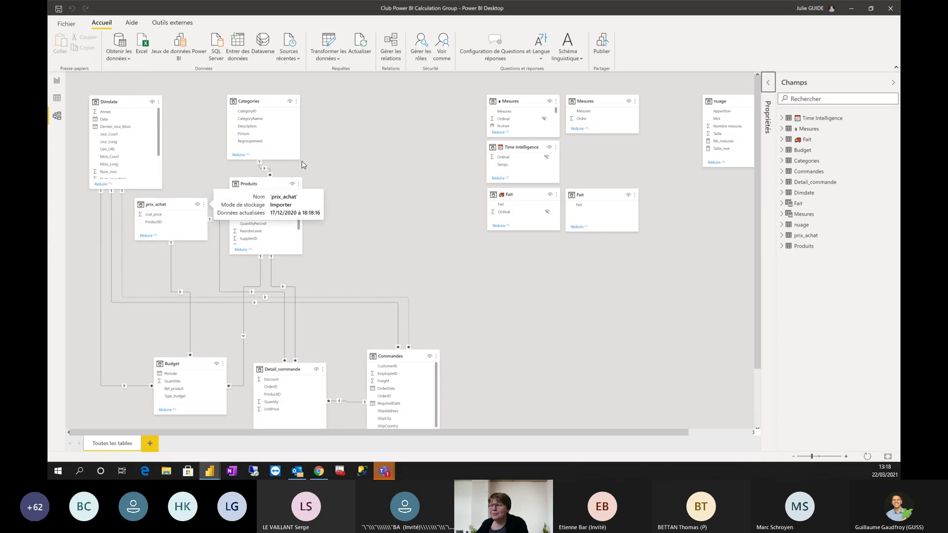
drag(249, 101, 368, 104)
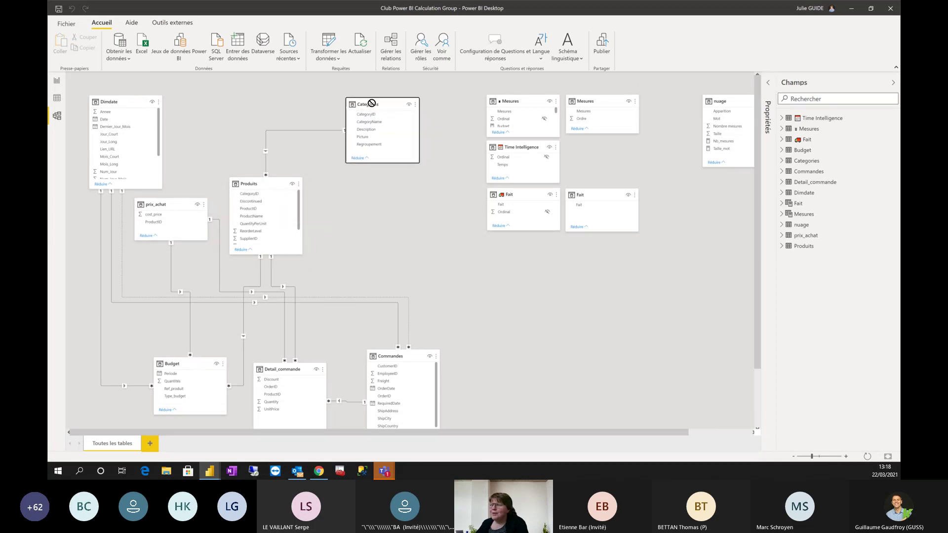
drag(252, 184, 289, 105)
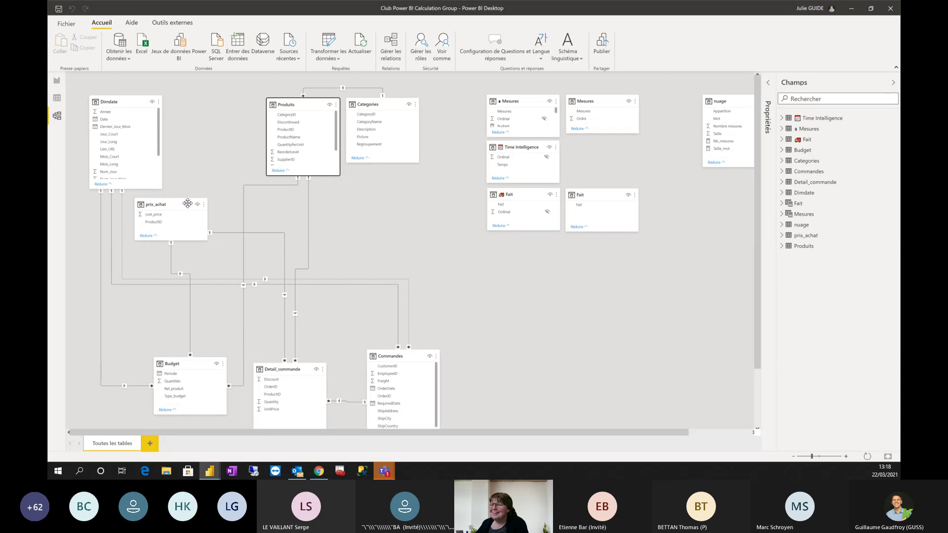
Step: Place the prix_achat table between Dimdate and Produits in the model diagram and look over the Fait table
drag(187, 203, 228, 94)
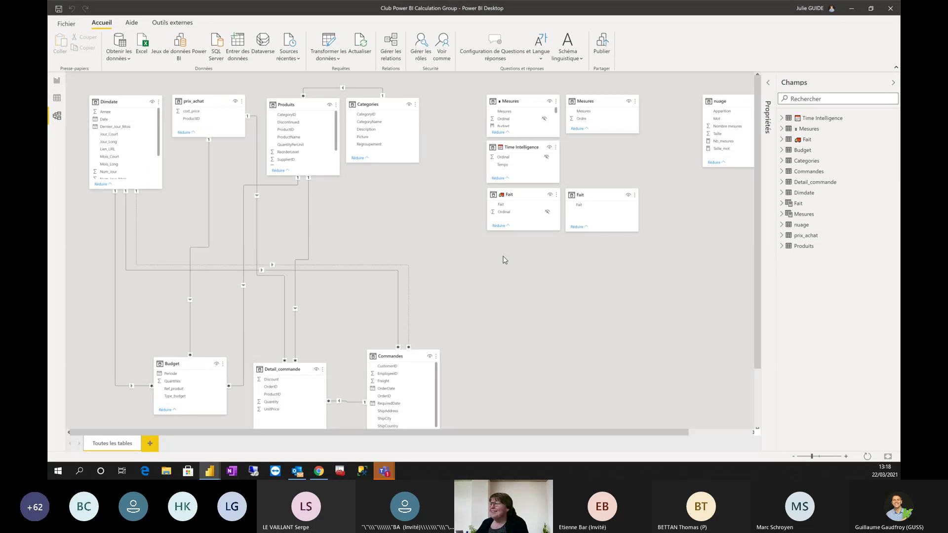
drag(593, 429, 661, 429)
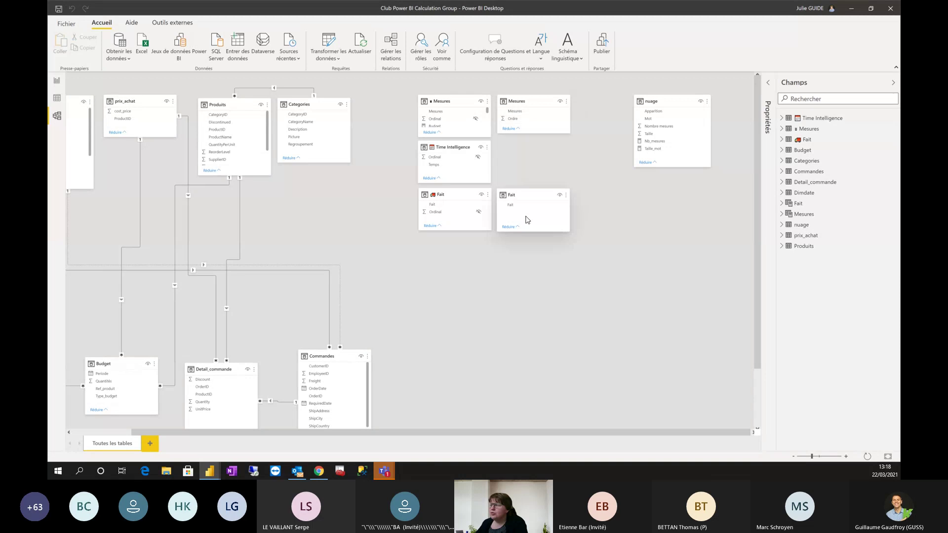
click(527, 198)
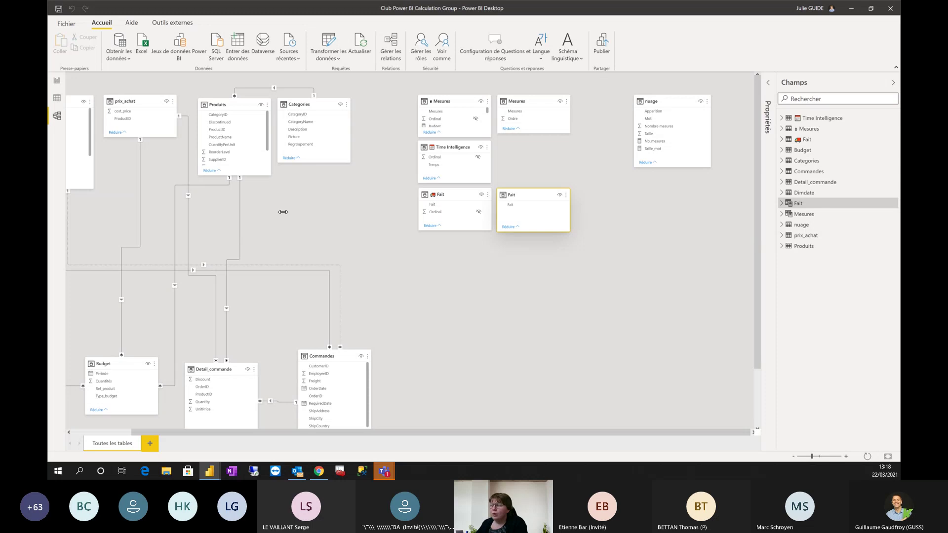
click(503, 431)
drag(503, 431, 443, 431)
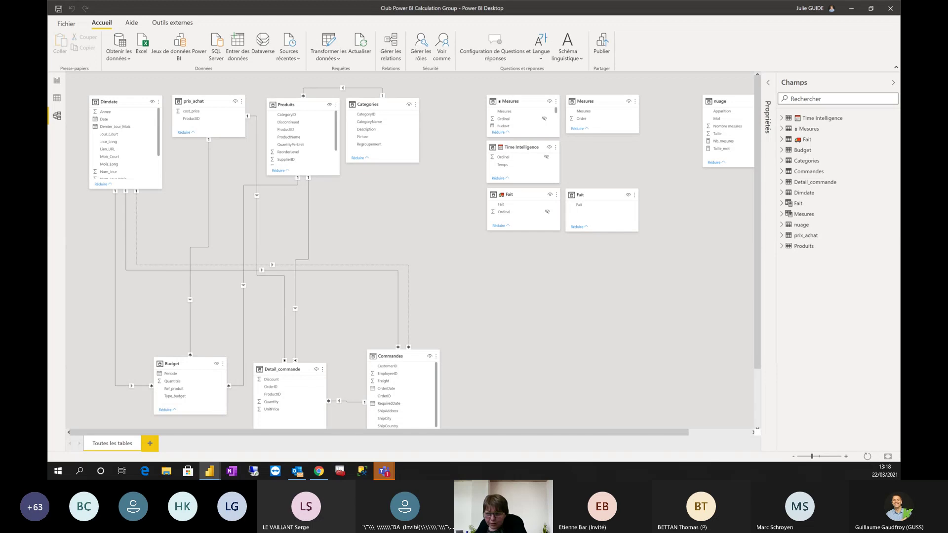
Step: Return to the report view and launch Tabular Editor on the Club Power BI Calculation Group model
click(59, 80)
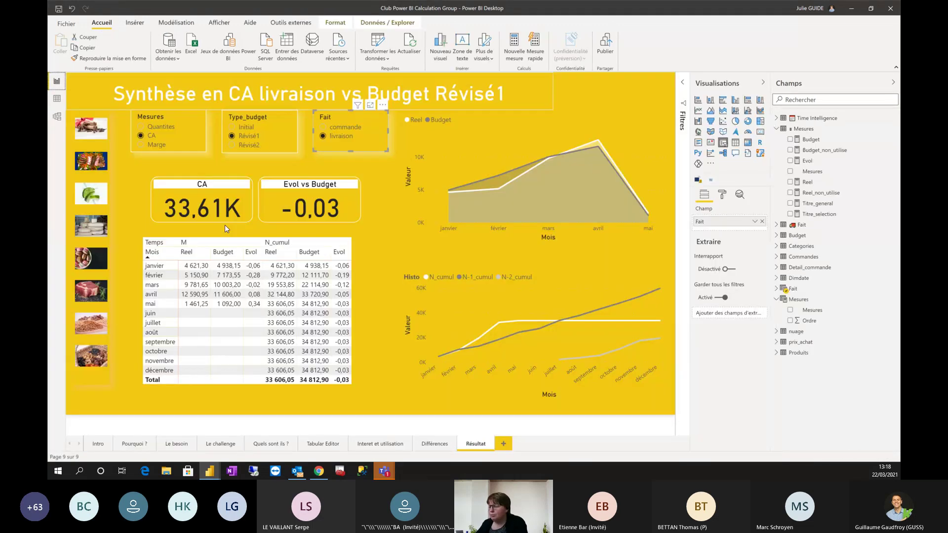
click(335, 23)
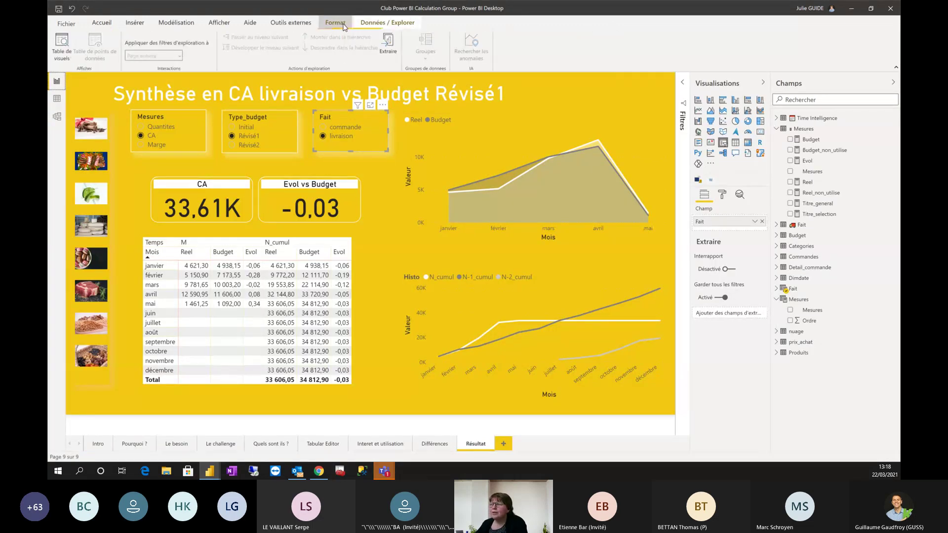
click(390, 23)
click(291, 23)
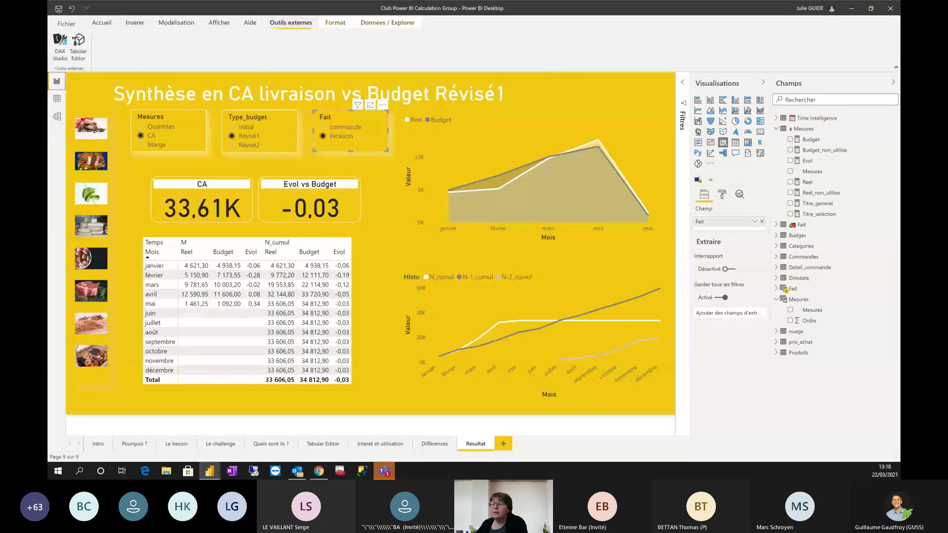
click(75, 42)
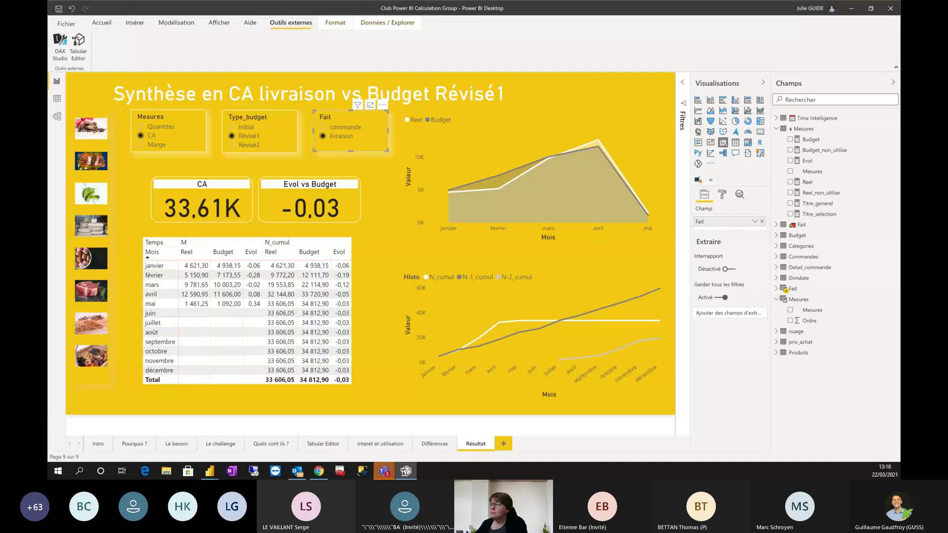
Step: Display the N_cumul calculation item of the Time Intelligence table and highlight SELECTEDMEASURE() in its expression
click(181, 162)
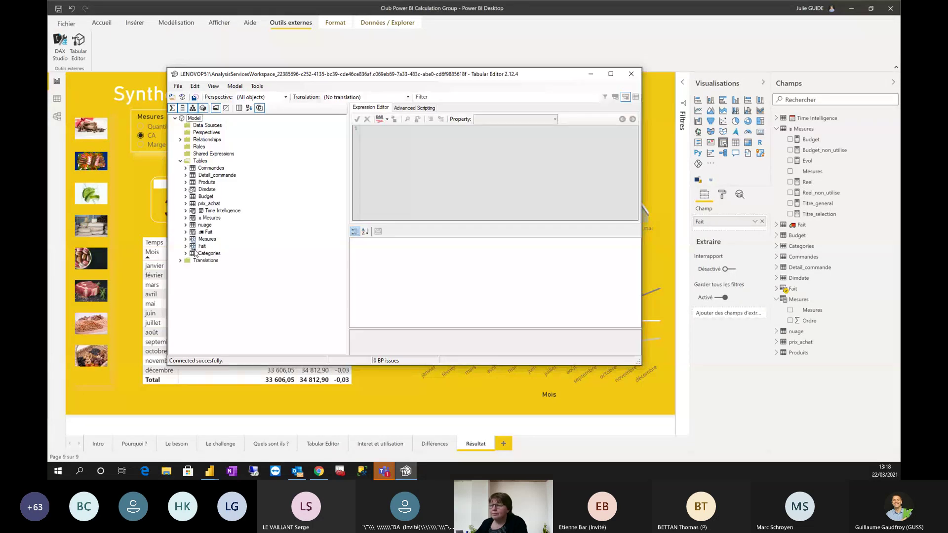
click(186, 212)
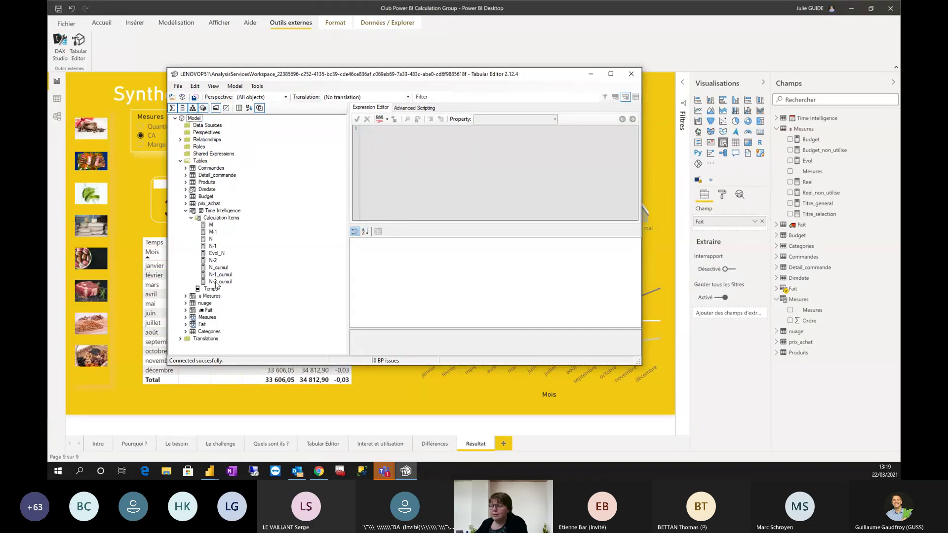
click(218, 268)
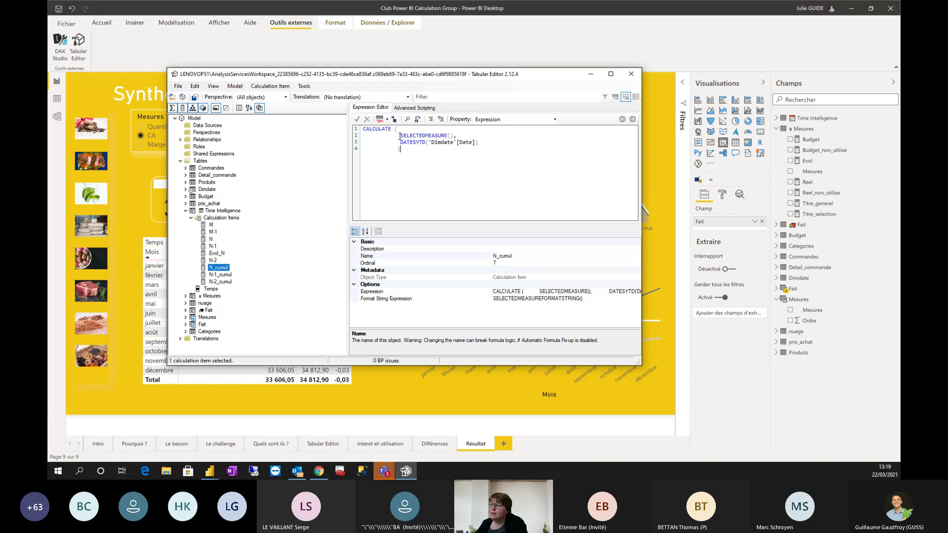
drag(399, 136, 450, 134)
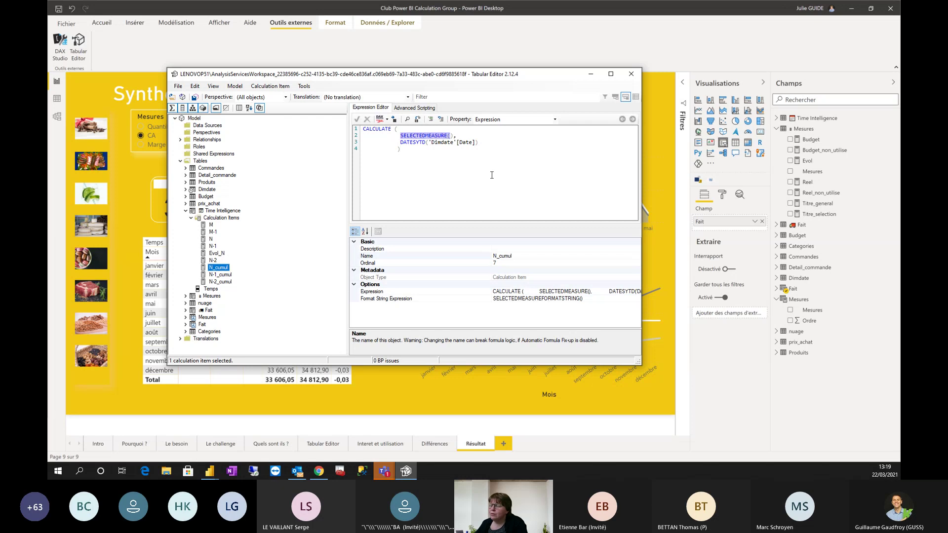
click(450, 130)
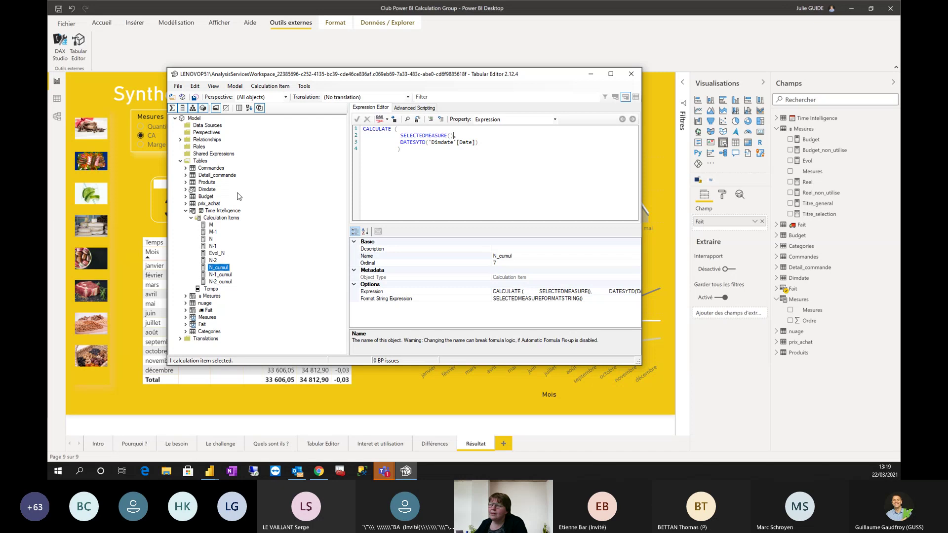
Step: Examine the Format String Expression of the N_cumul calculation item and close Tabular Editor
click(553, 299)
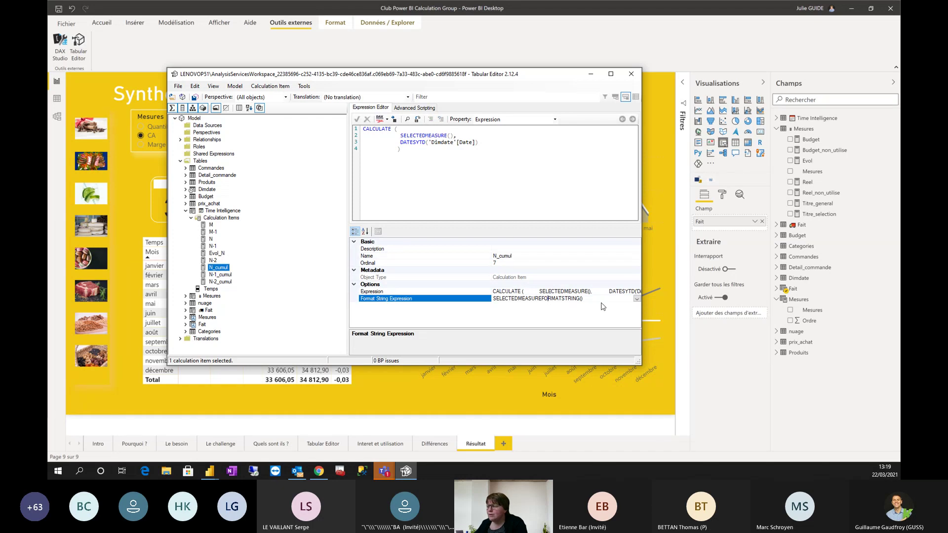
click(589, 298)
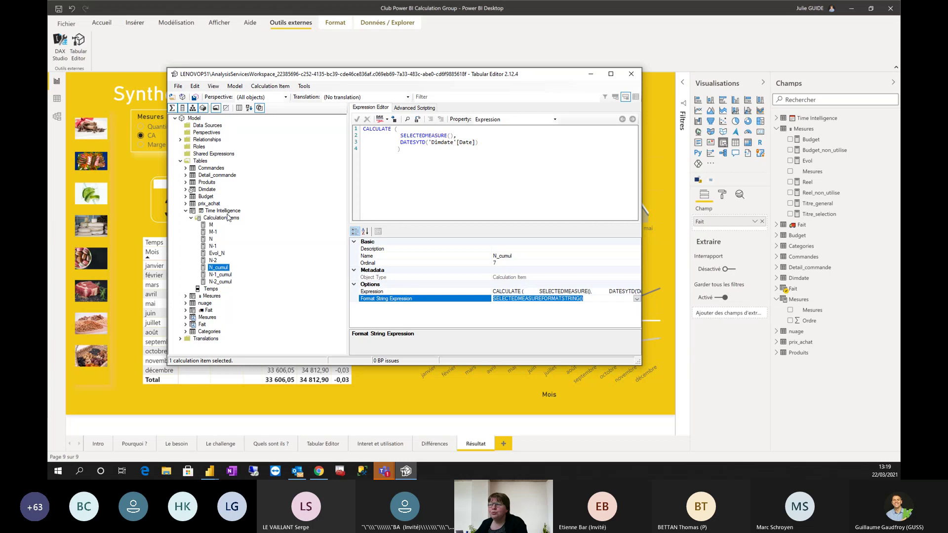
click(637, 78)
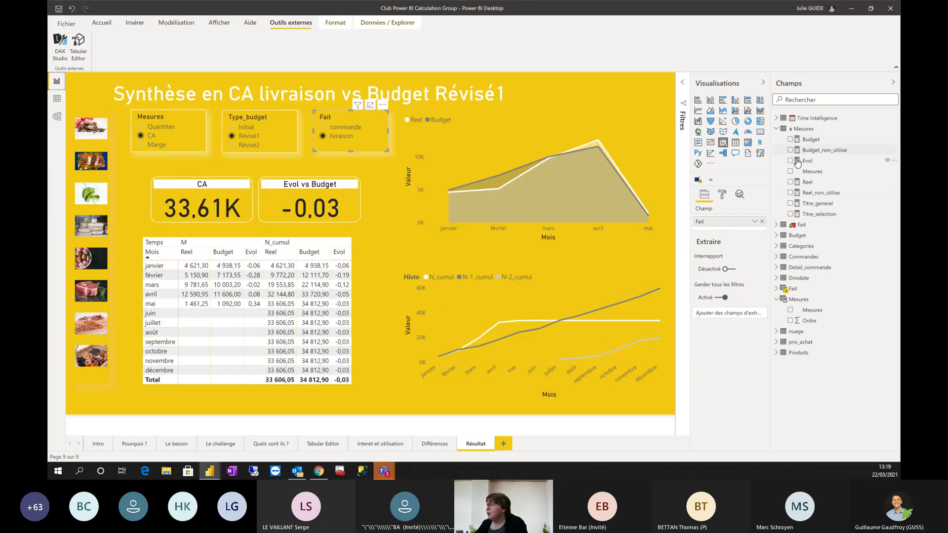
Step: Open the Budget measure in the Mesures table and check its format options
click(811, 140)
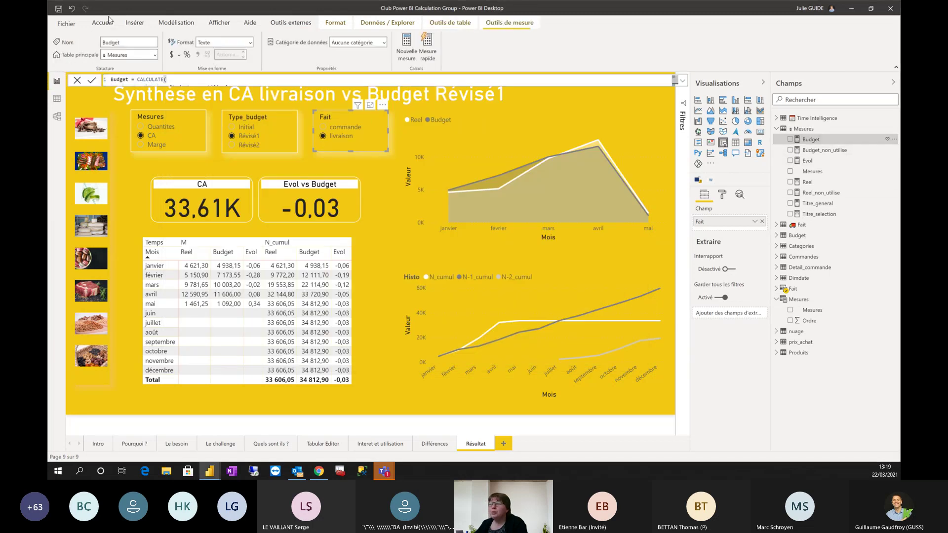
click(250, 43)
click(251, 43)
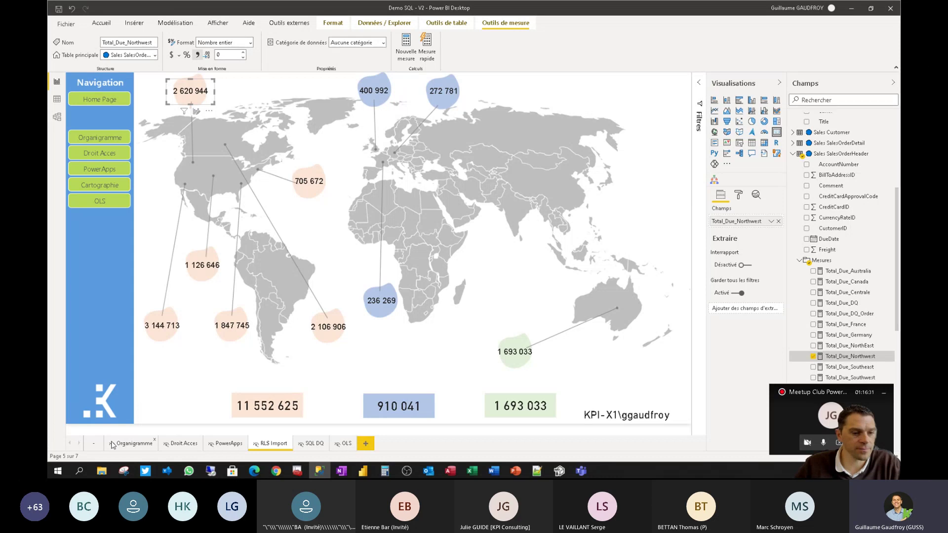
Step: Go to the first page of the Demo SQL - V2 report
click(93, 446)
click(94, 445)
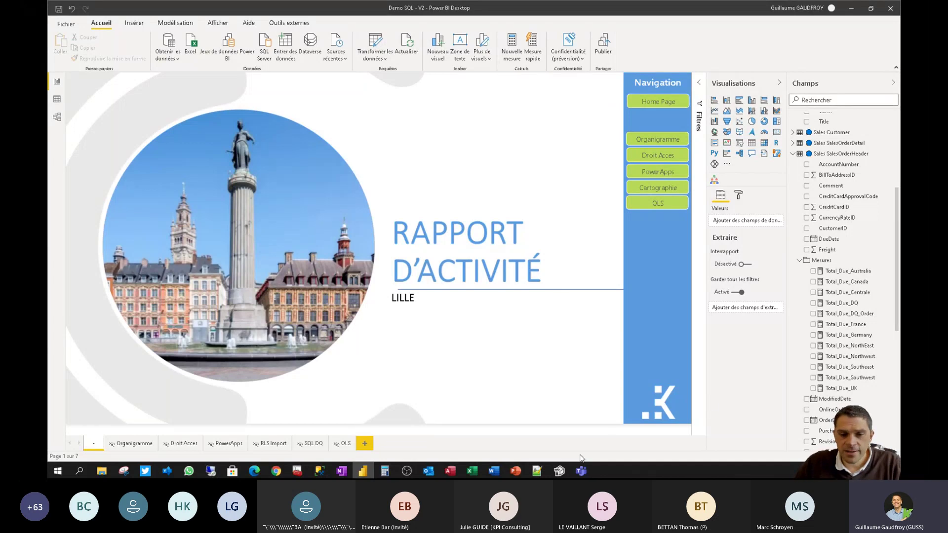
mouse_move(581, 471)
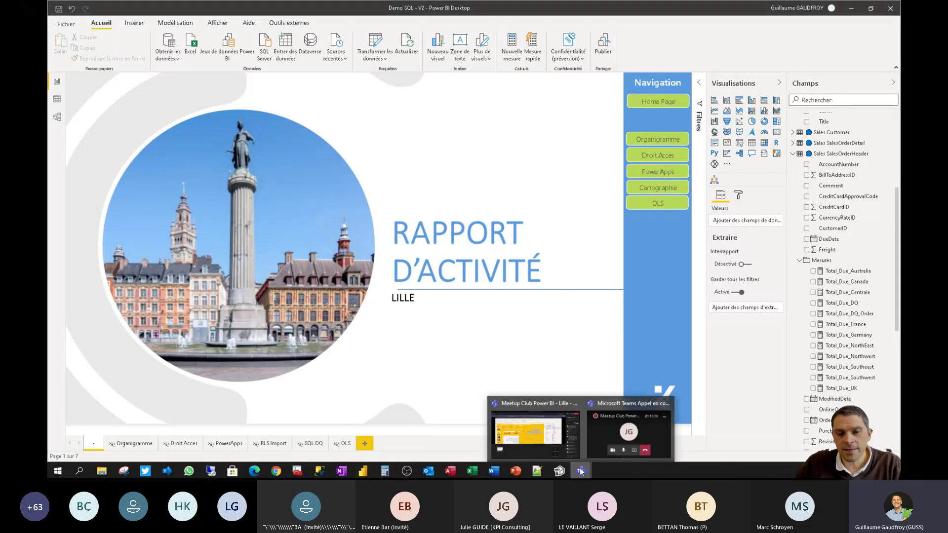
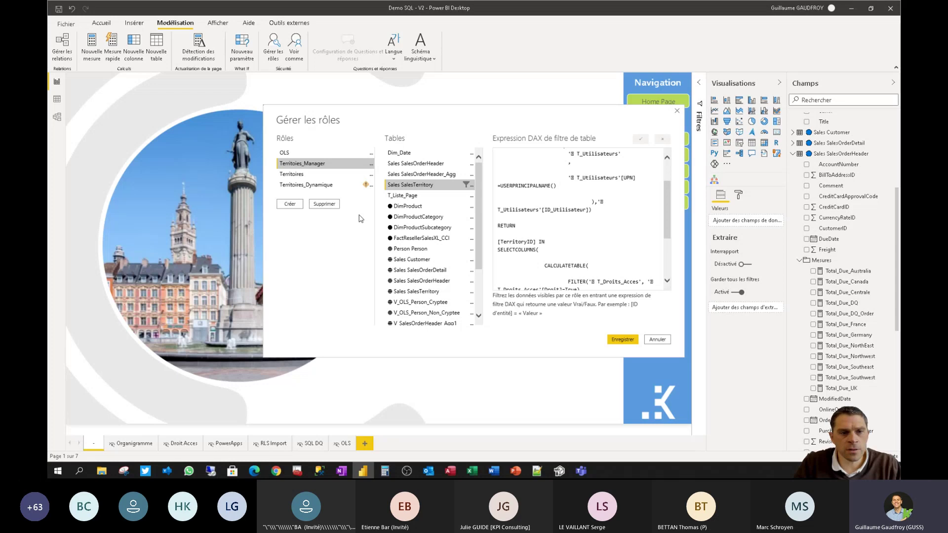
Step: Cancel role management and view the filters applied to the report, collapsing them again
click(658, 339)
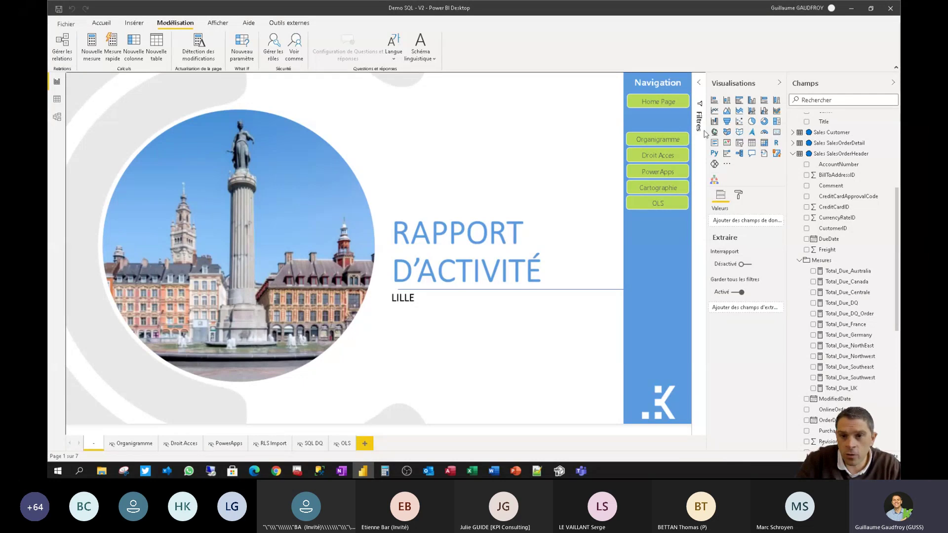
click(698, 83)
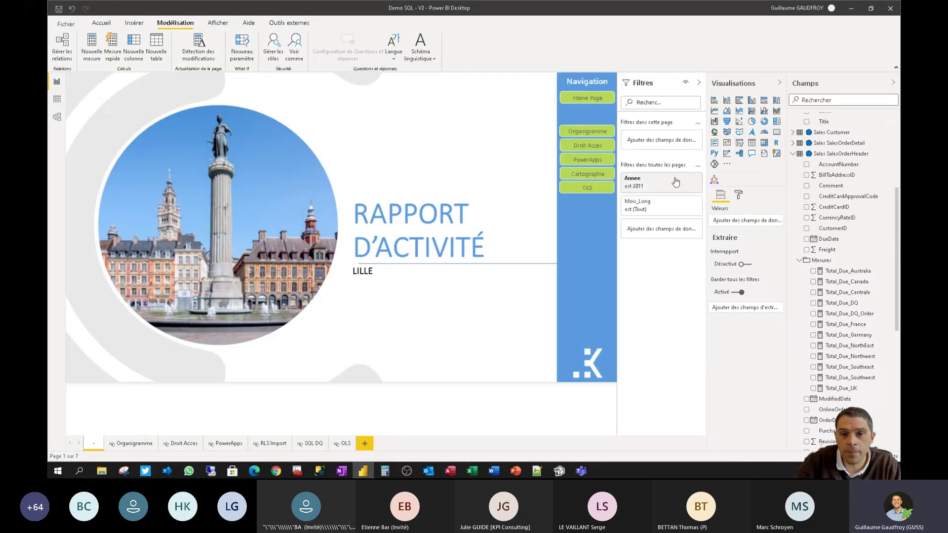
click(698, 82)
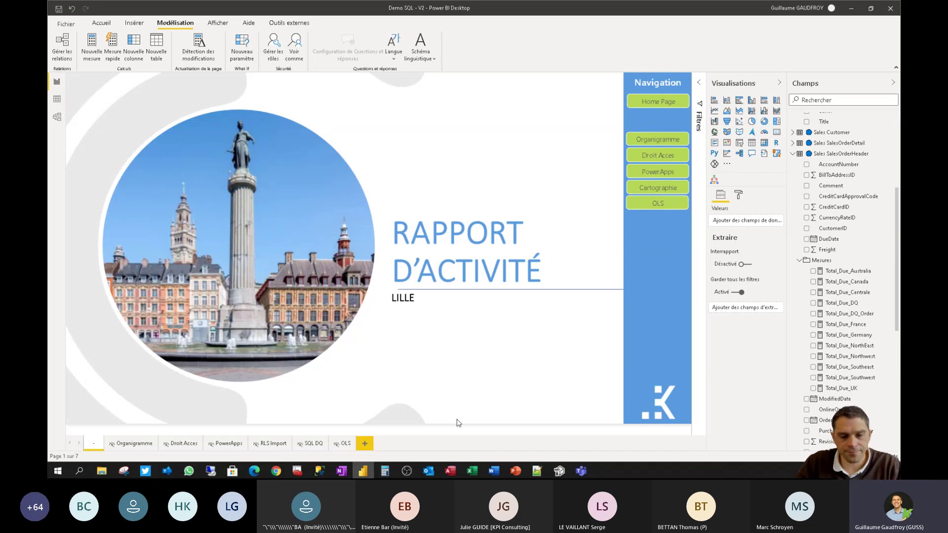
Step: Check the list of defined roles in Power BI Desktop without saving and switch to Tabular Editor
click(559, 471)
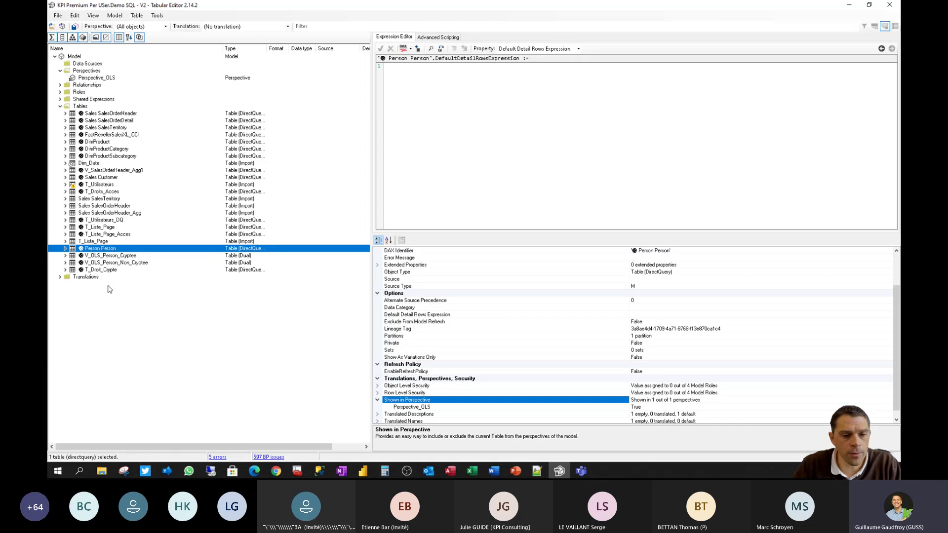
key(alt+Tab)
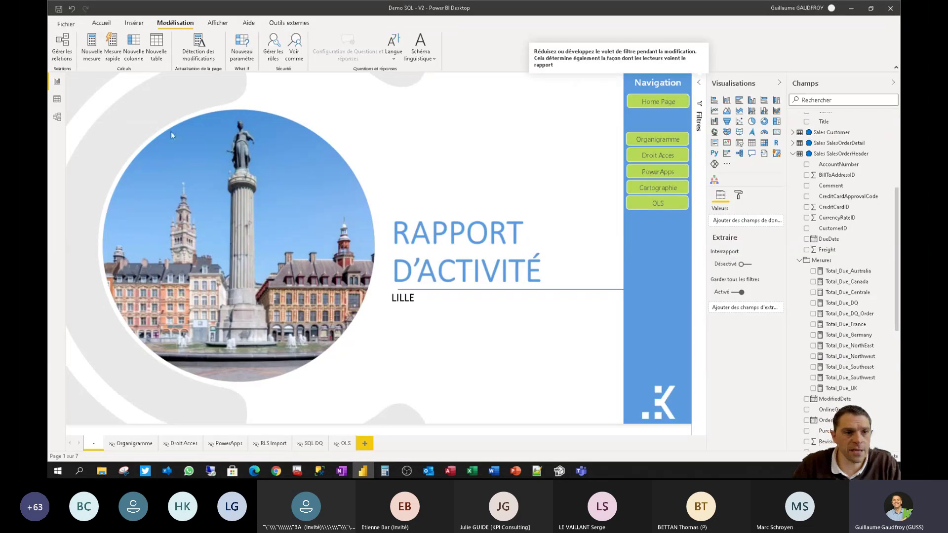
click(274, 44)
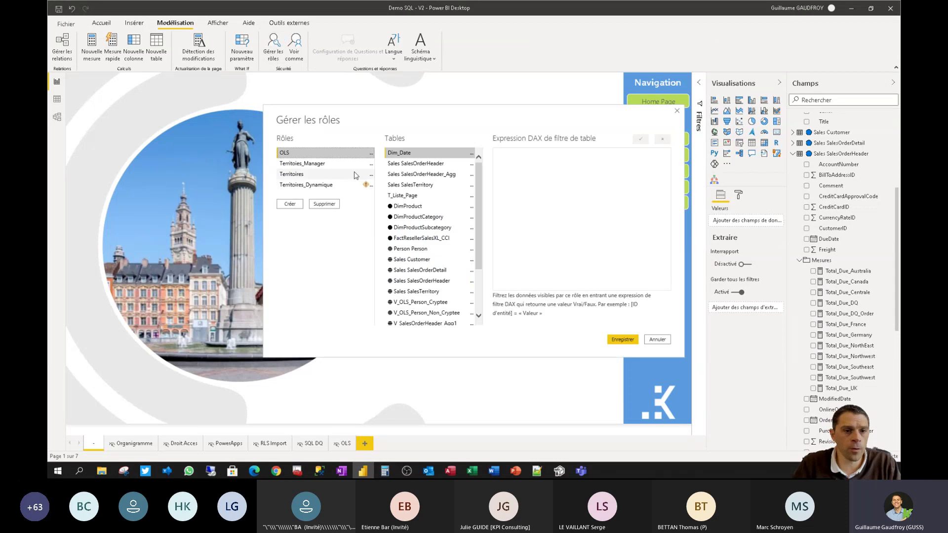
click(657, 339)
key(alt+Tab)
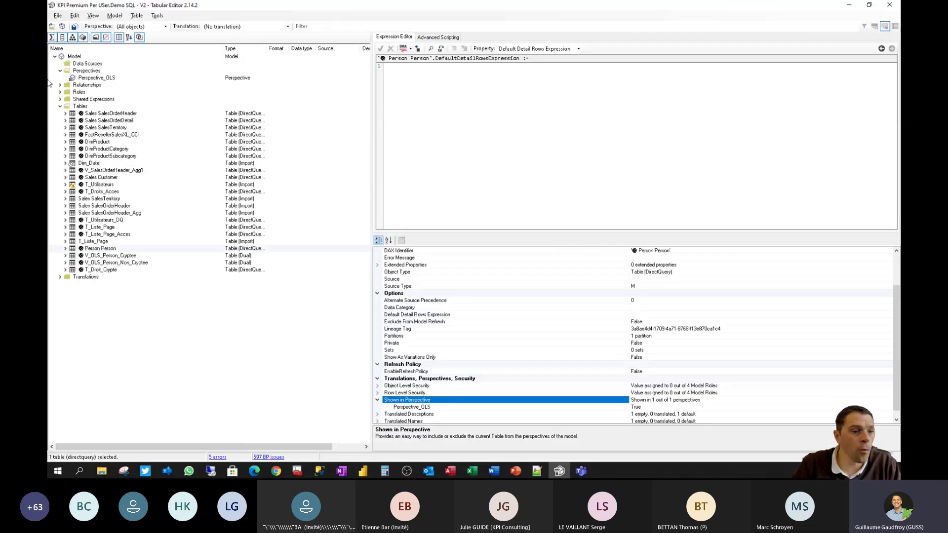
Step: Create a new model role named OLS2 alongside the existing roles
click(60, 91)
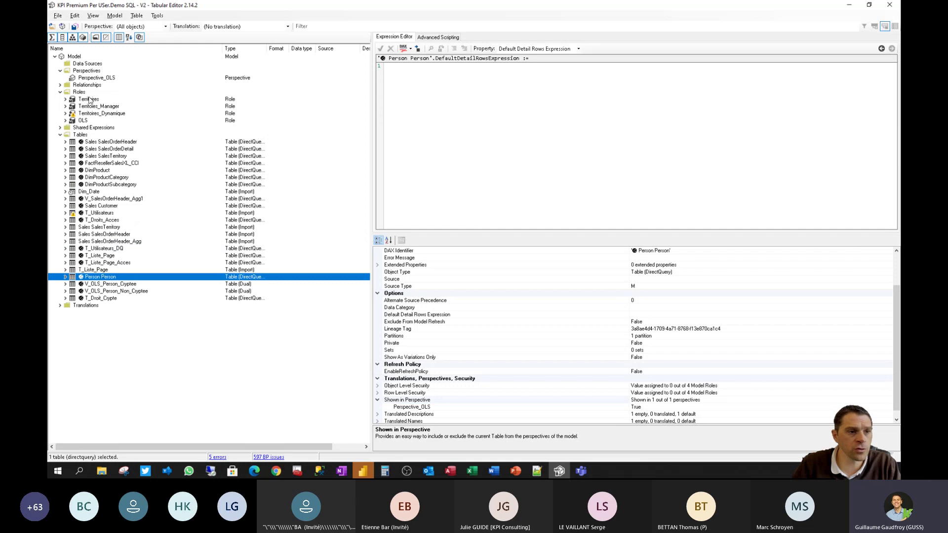
right_click(79, 93)
click(105, 97)
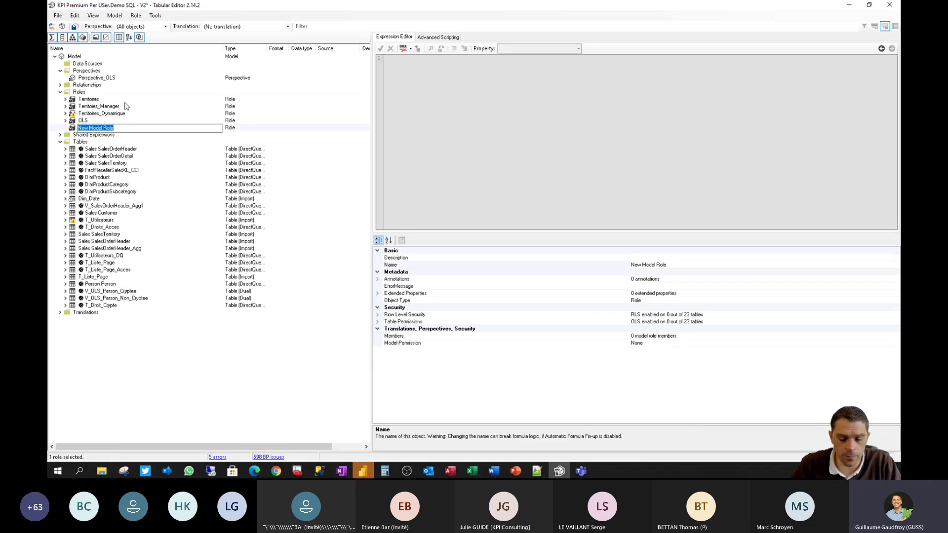
text(OLS2)
key(Return)
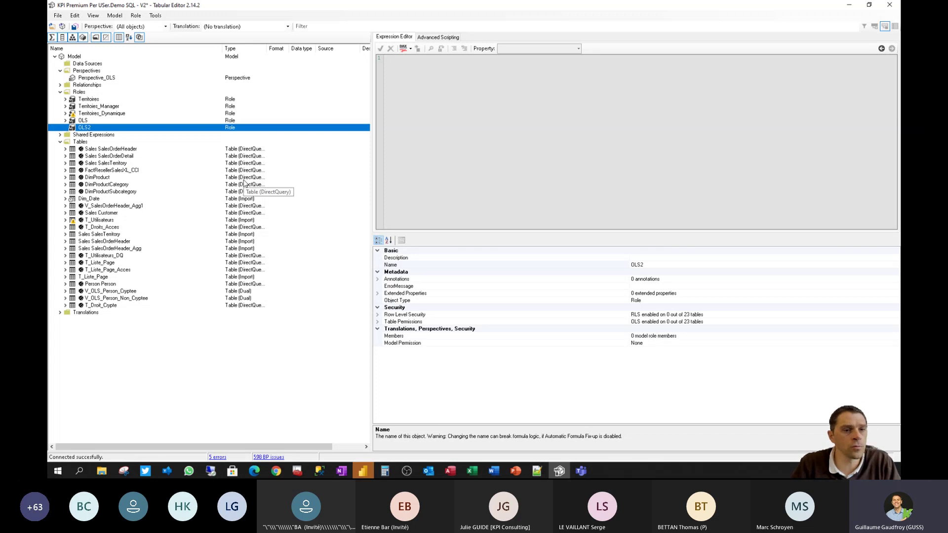
Step: Delete the OLS2 role from the model
right_click(105, 130)
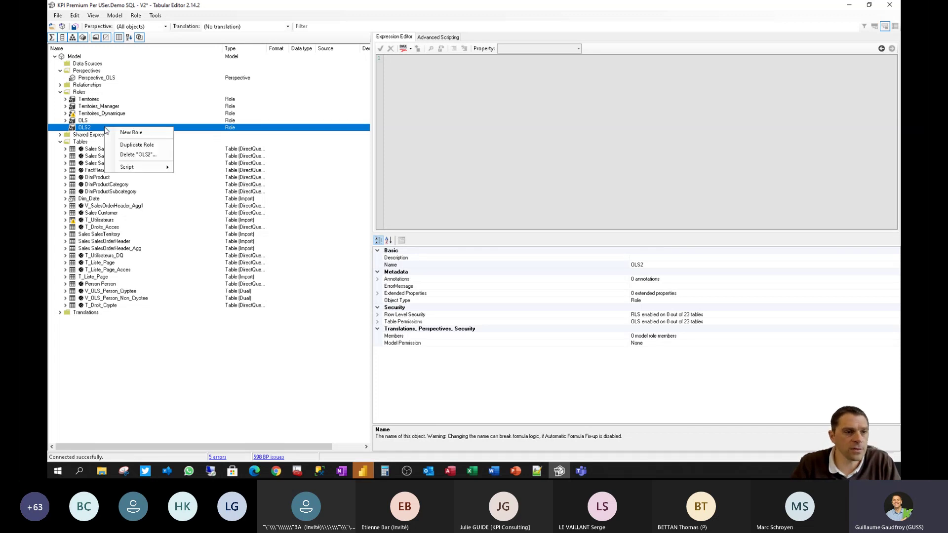
click(147, 155)
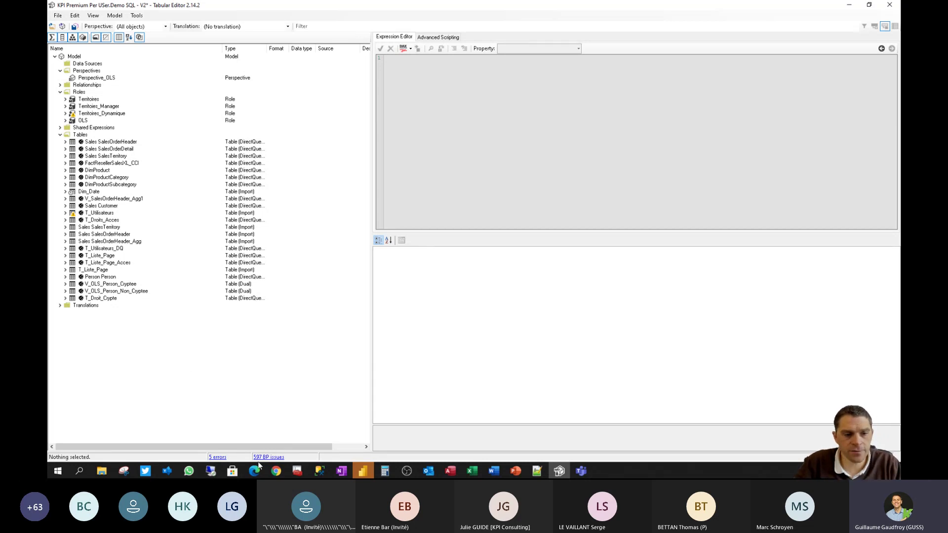
Step: Switch to the Power BI service in Chrome and display the Demo SQL - V2 report in full screen
click(276, 471)
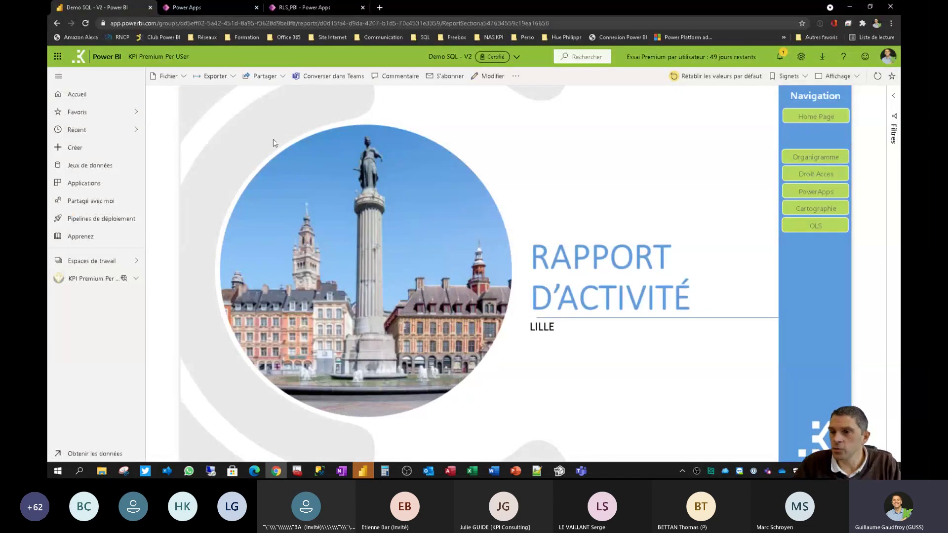
click(847, 76)
click(799, 94)
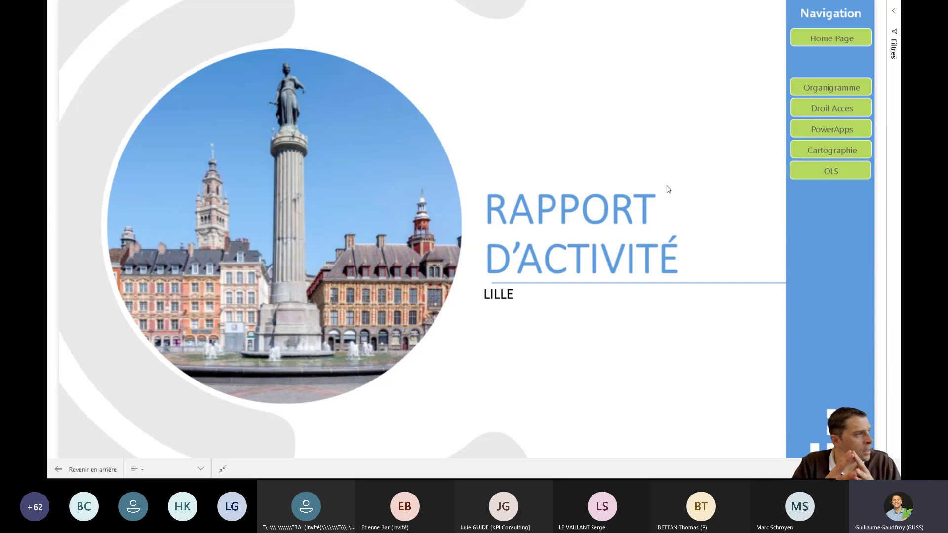
Step: Review the first user's territory and page access rights on the Droit Acces page, return to the user list and leave full screen
click(815, 132)
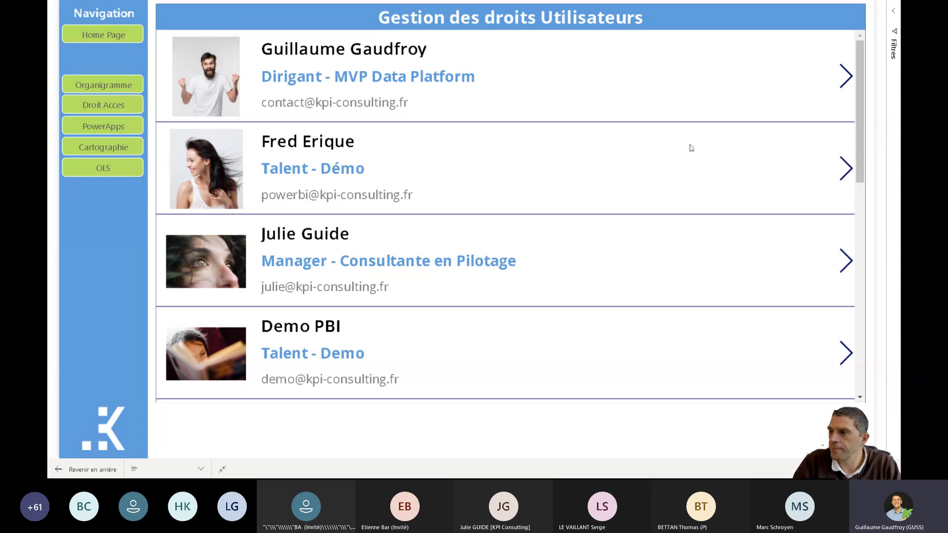
click(845, 76)
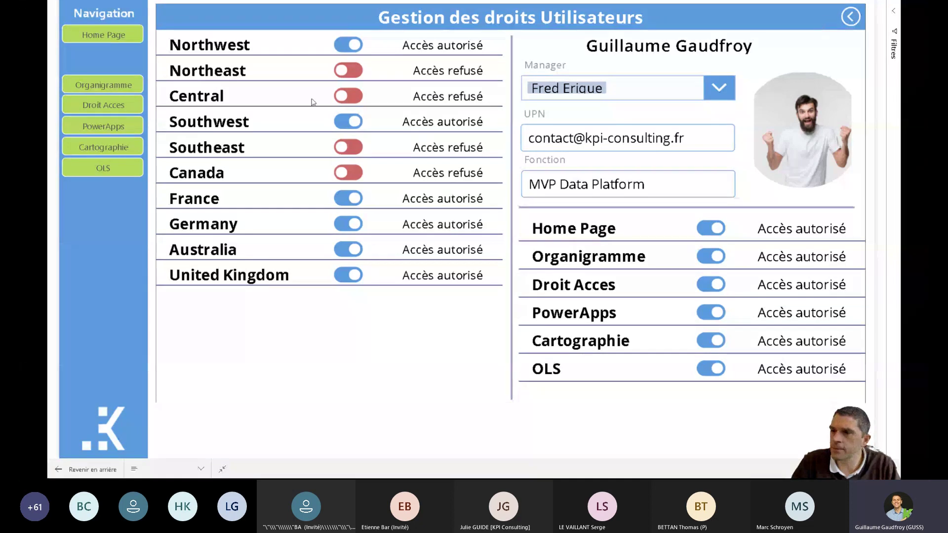
click(849, 18)
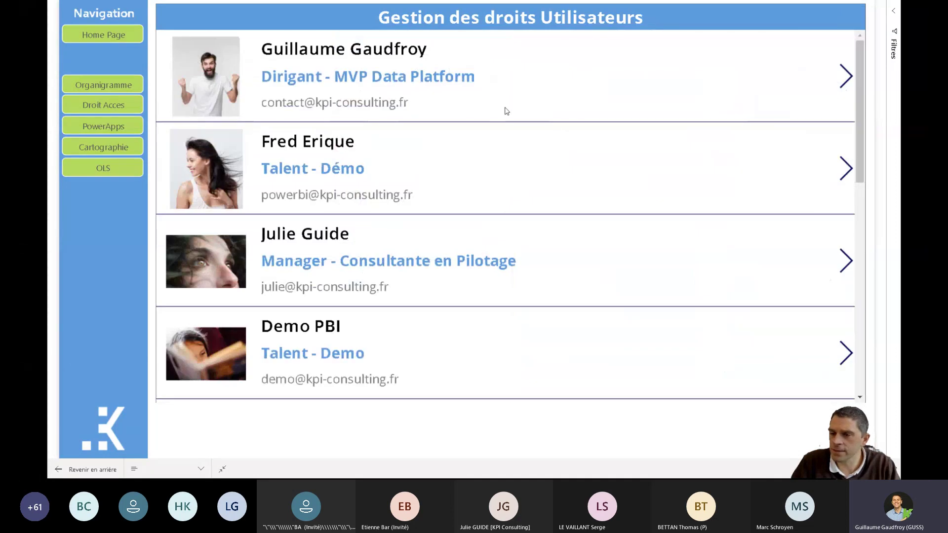
key(Escape)
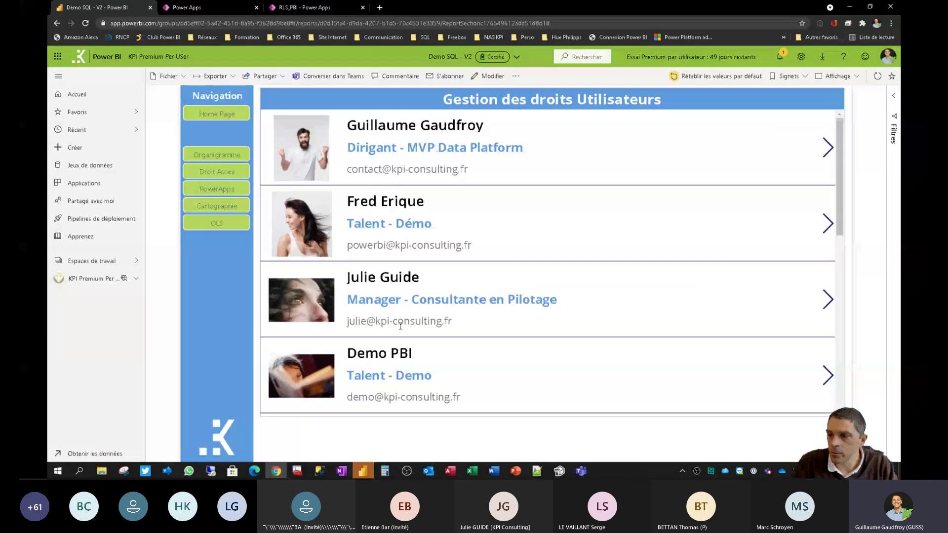
Step: Switch to Edge and display the Cartographie page of the Demo SQL - V2 report in the KPI Premium Per USer workspace
click(254, 471)
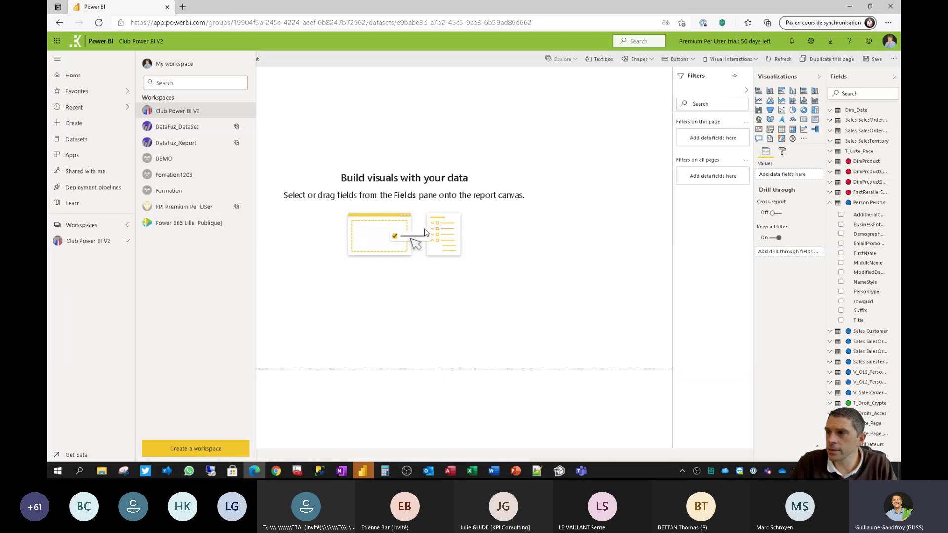
click(86, 226)
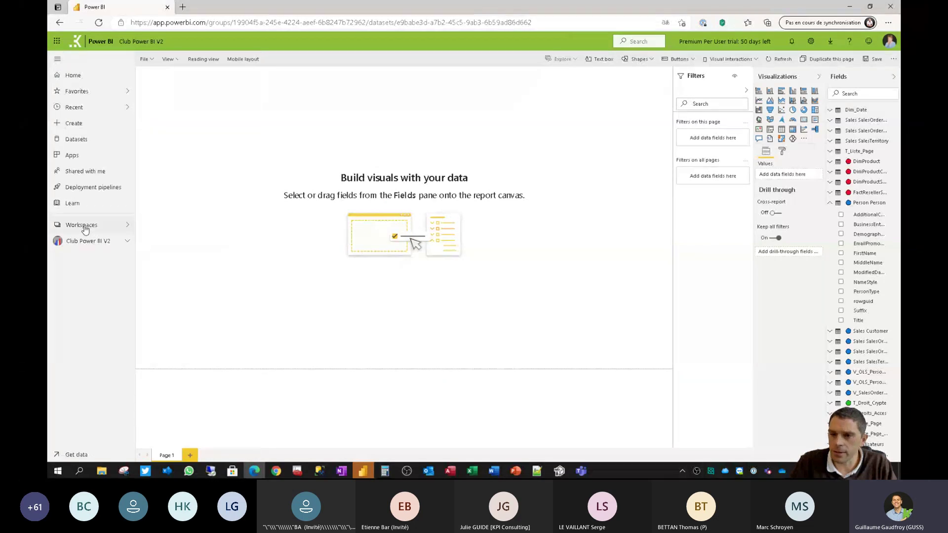
click(84, 225)
click(191, 211)
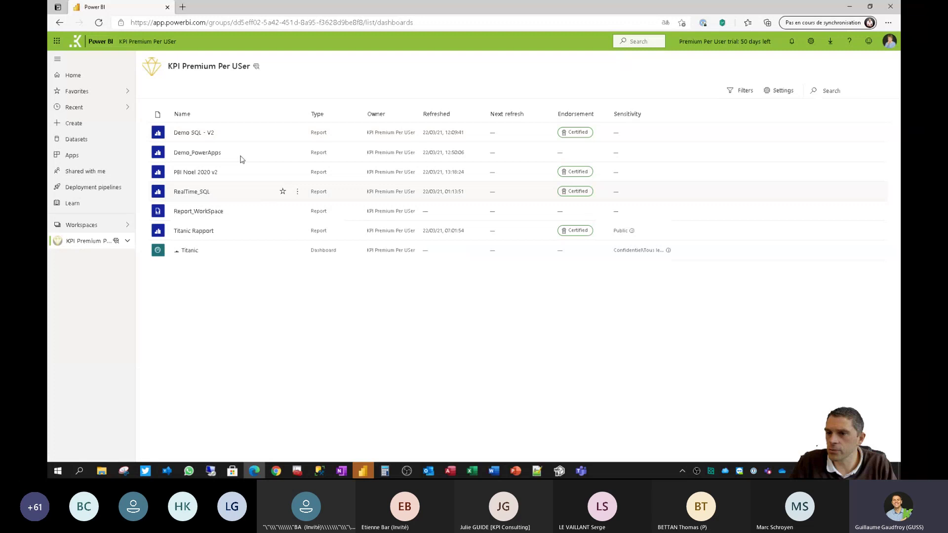
click(195, 132)
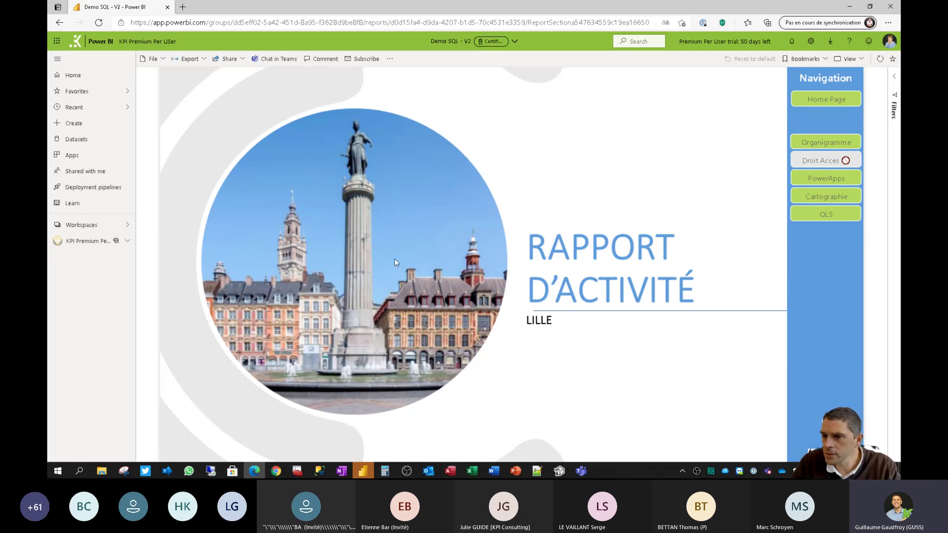
click(834, 196)
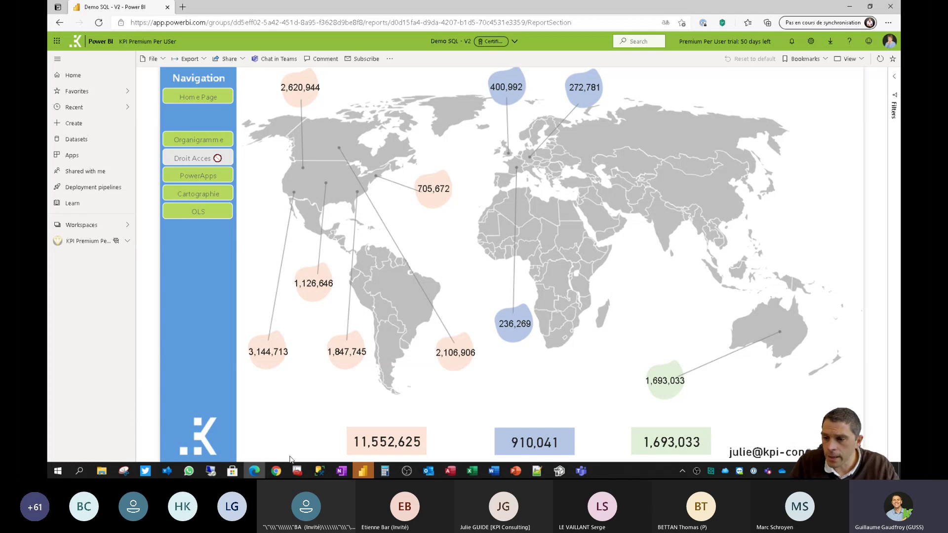
Step: In Chrome, review who has access to the KPI Premium Per USer workspace, briefly checking the report in Edge again
click(277, 471)
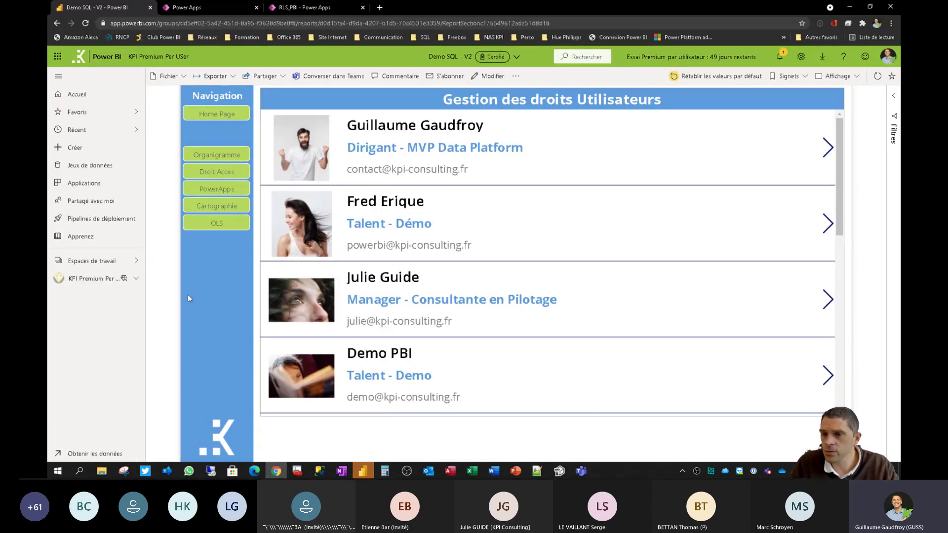
click(102, 262)
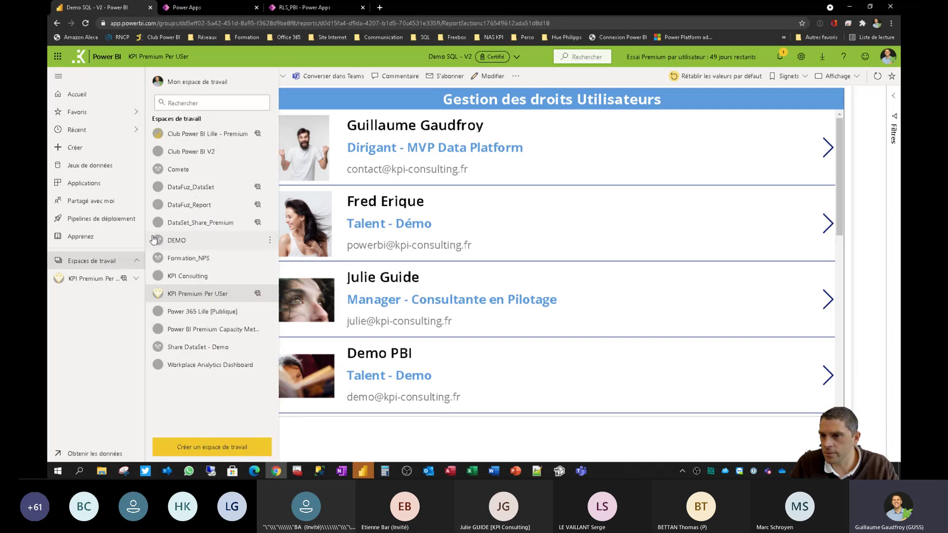
click(191, 295)
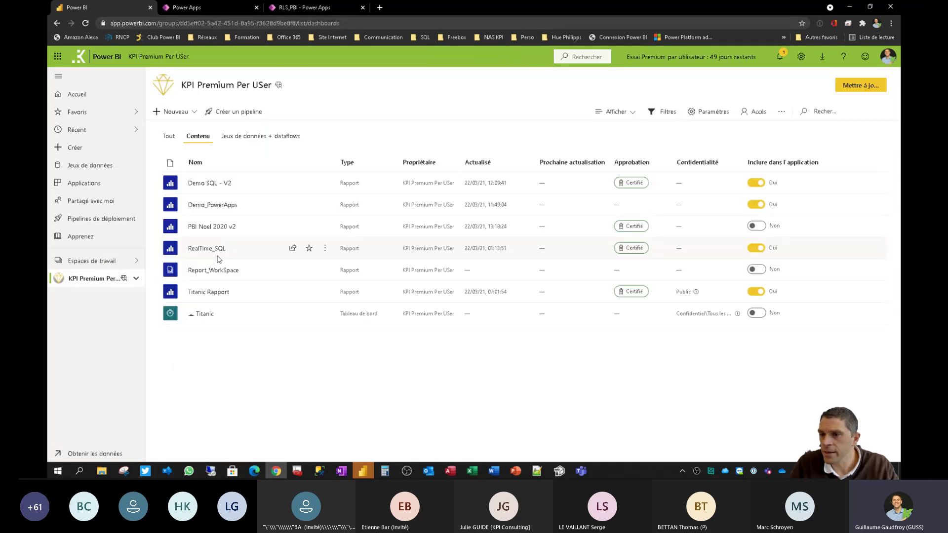
click(135, 261)
click(272, 294)
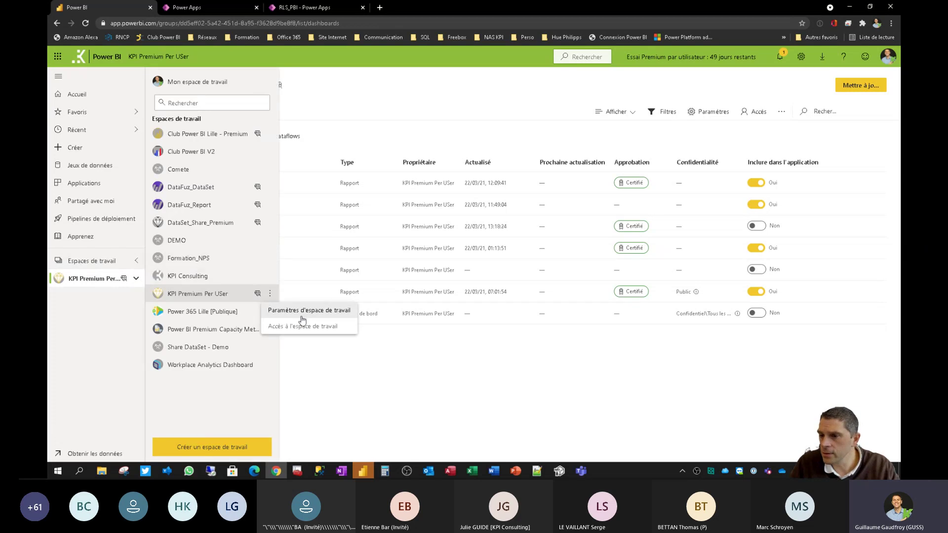
click(303, 321)
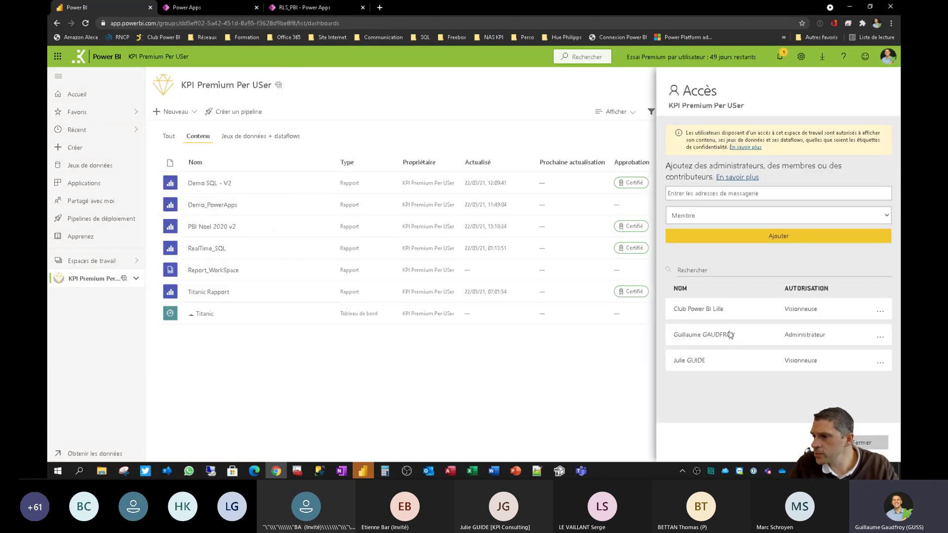
click(871, 442)
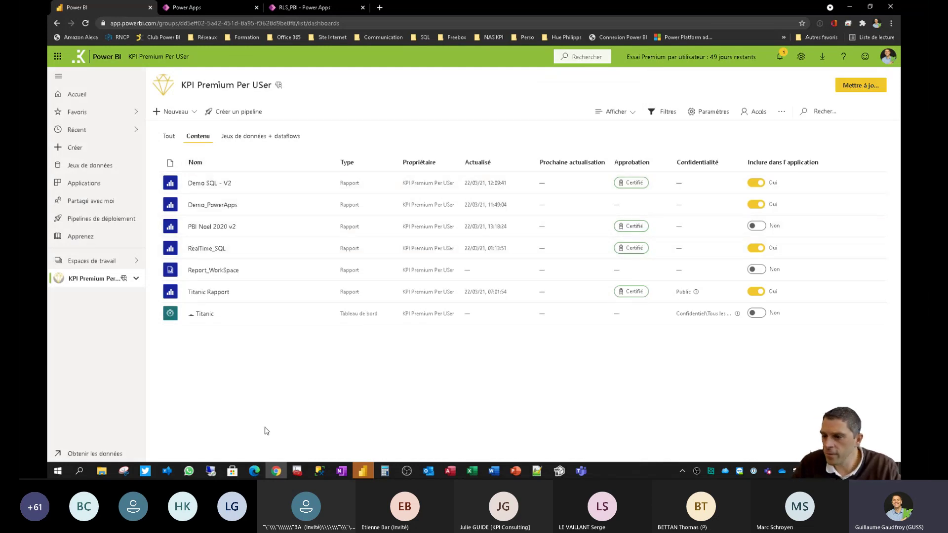
click(254, 470)
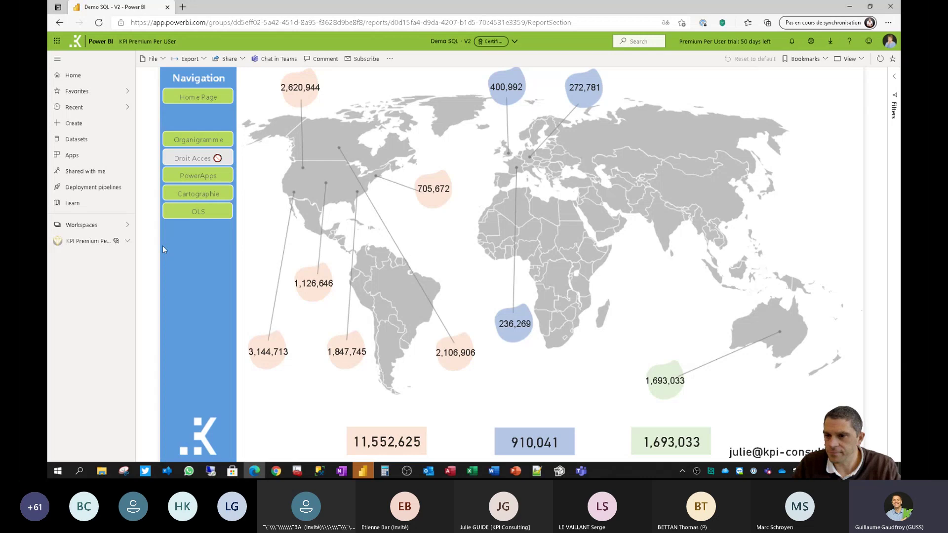
click(276, 471)
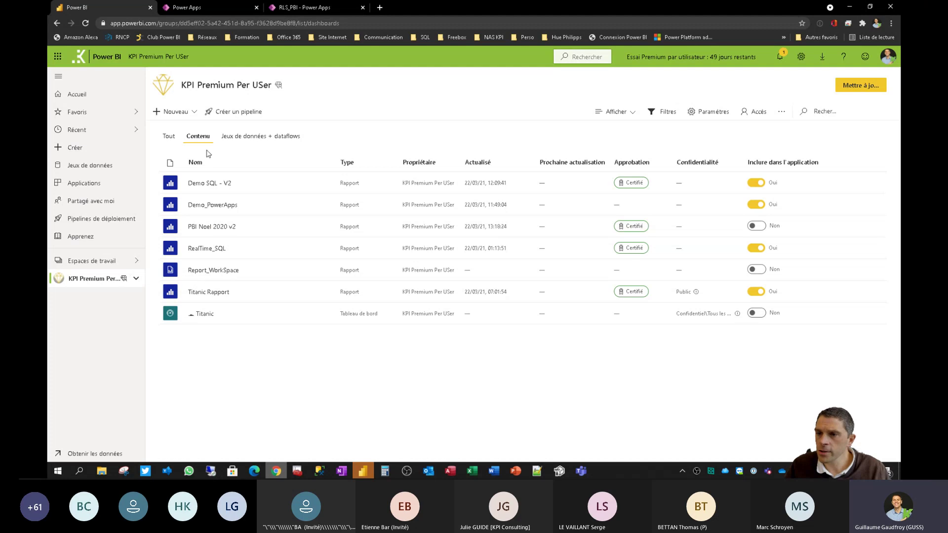
Step: Display the Demo SQL - V2 report in full screen and open the first user's rights from the Droit Acces page
click(210, 183)
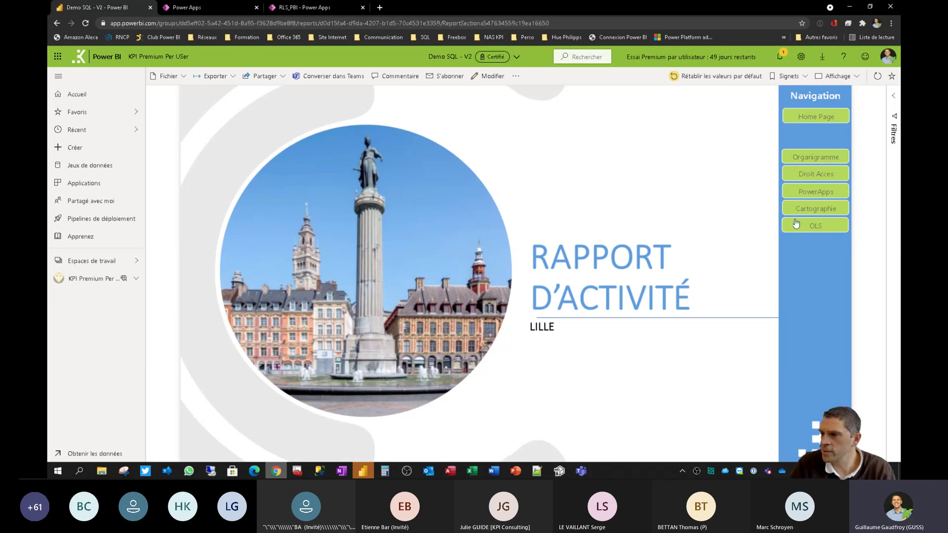
click(849, 77)
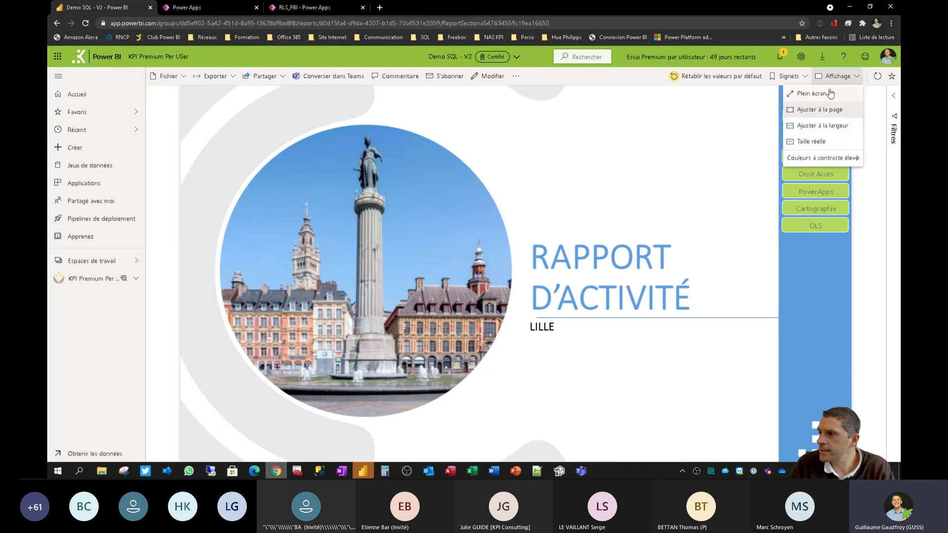
click(829, 94)
click(825, 130)
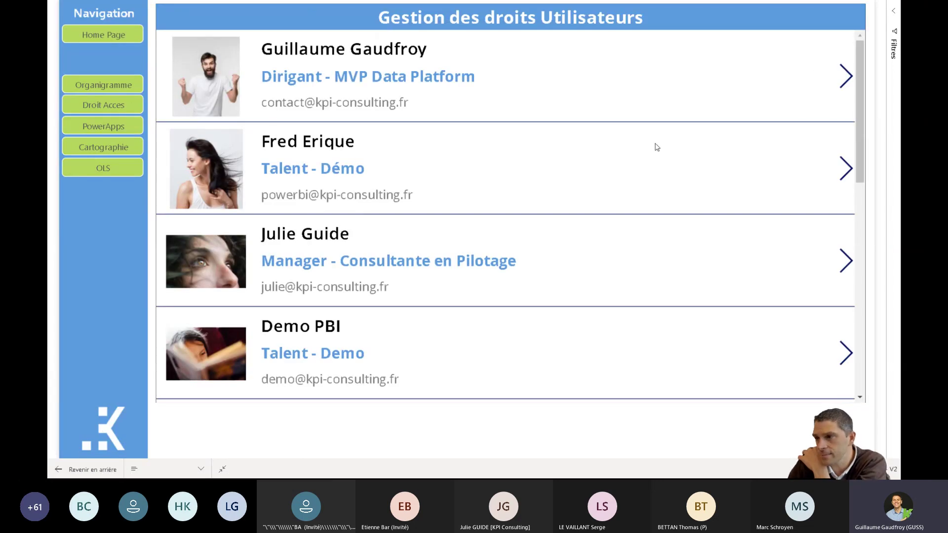
click(835, 74)
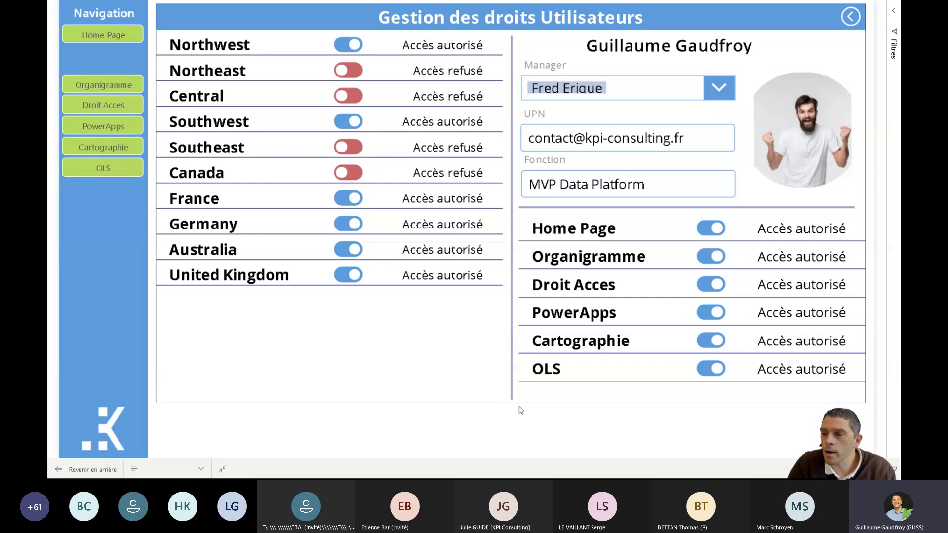
Step: Switch the first user's access to the OLS page off and back on, and return to the user list
click(712, 374)
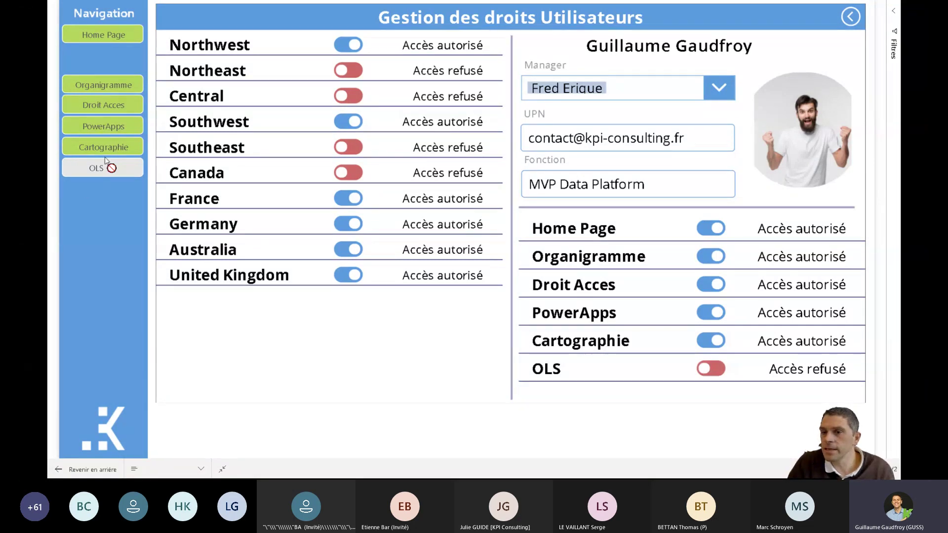
click(710, 369)
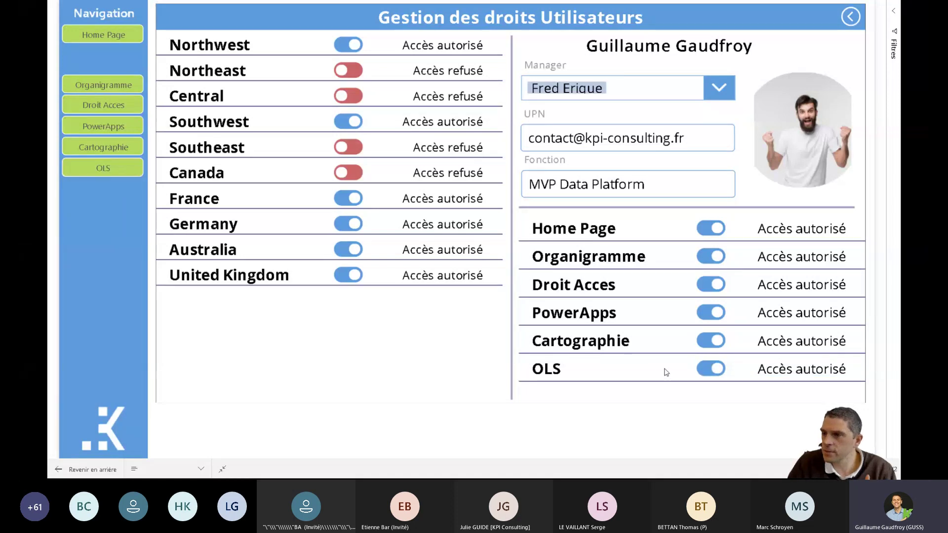
click(851, 16)
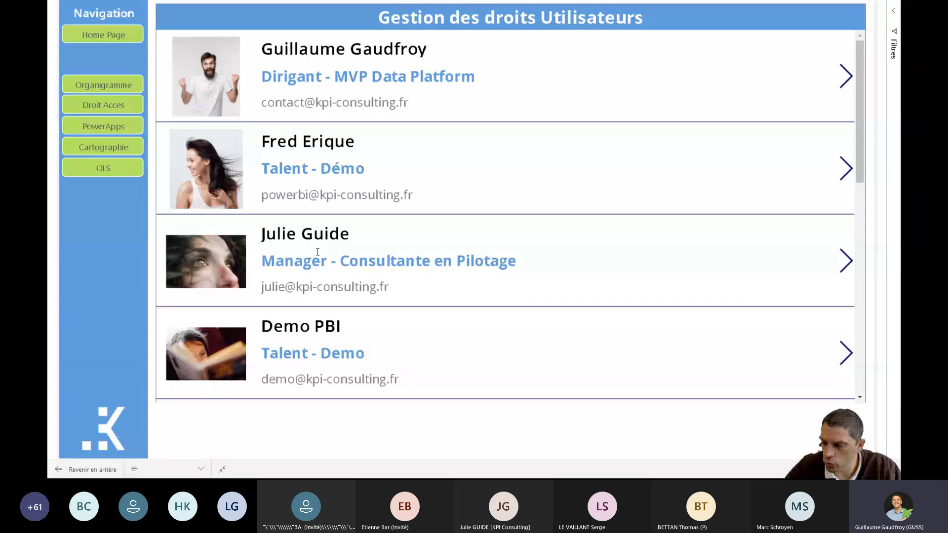
Step: Switch to Tabular Editor and expand the table permissions of the OLS role
key(alt+Tab)
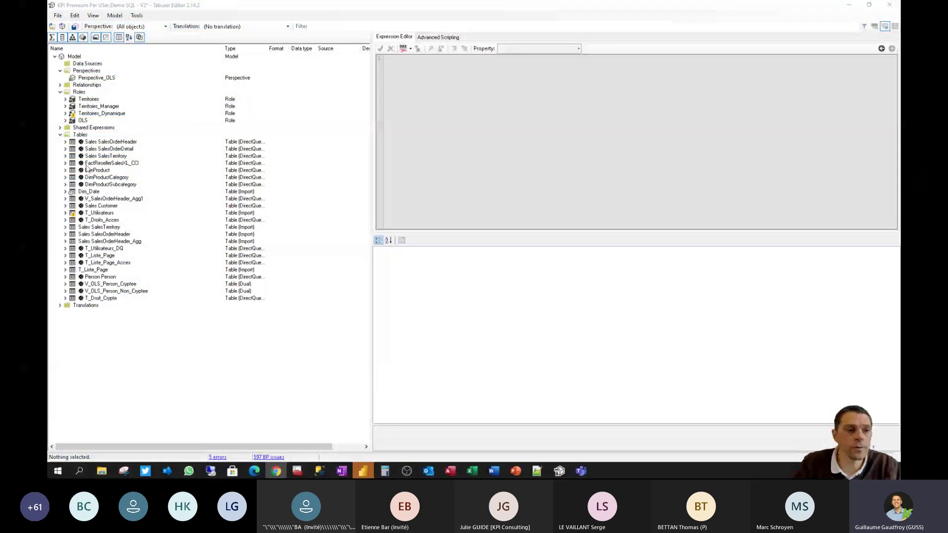
click(82, 121)
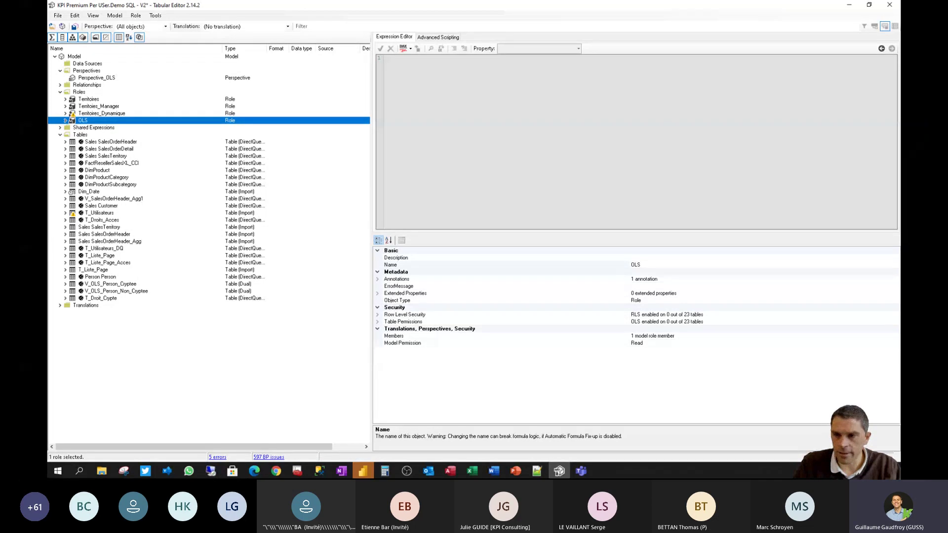
key(alt+Tab)
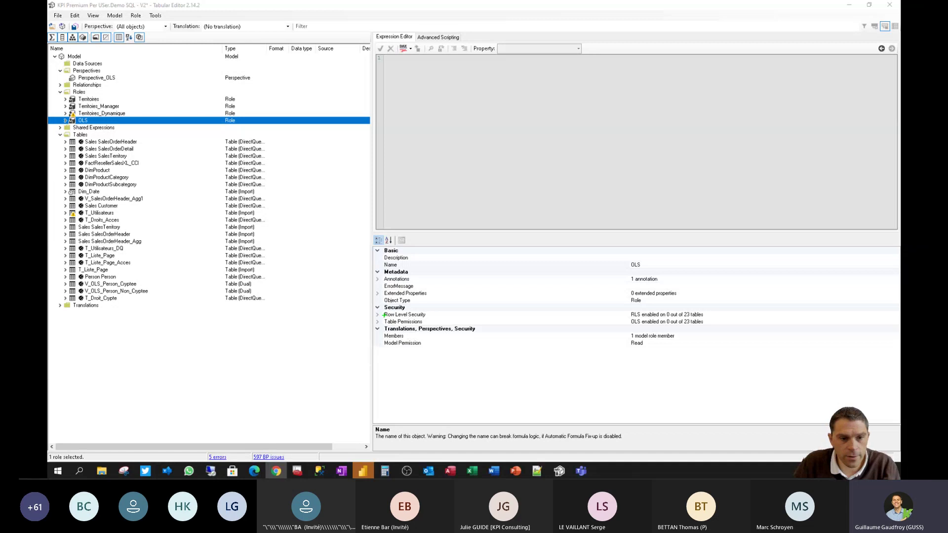
drag(374, 306, 779, 333)
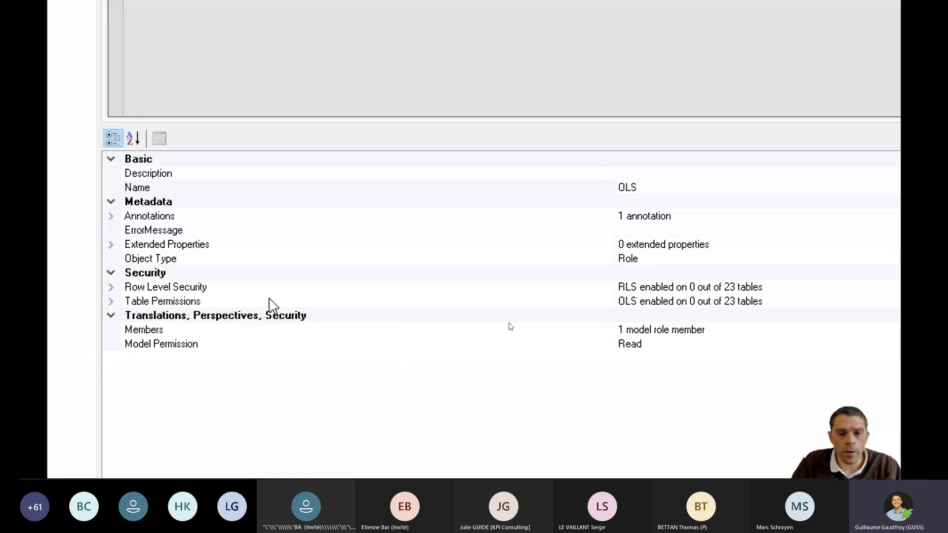
click(111, 301)
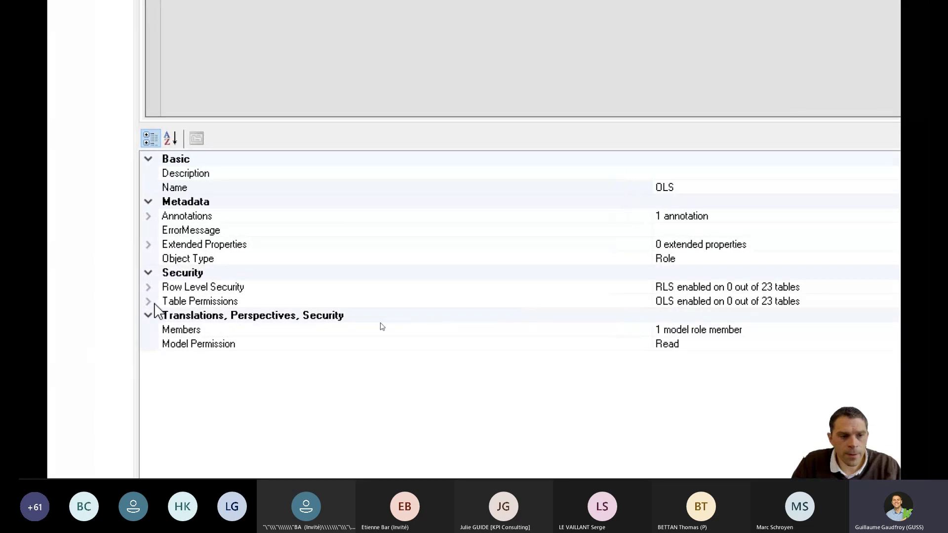
Step: Set the OLS role's permission on the Person Person table to None, save the model and return to Chrome
scroll(592, 385, down, 1)
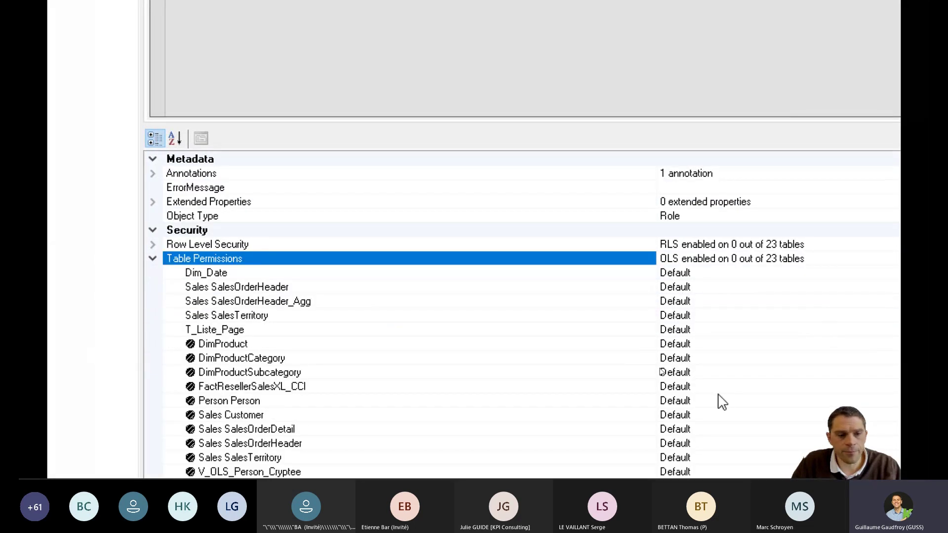
scroll(681, 397, down, 1)
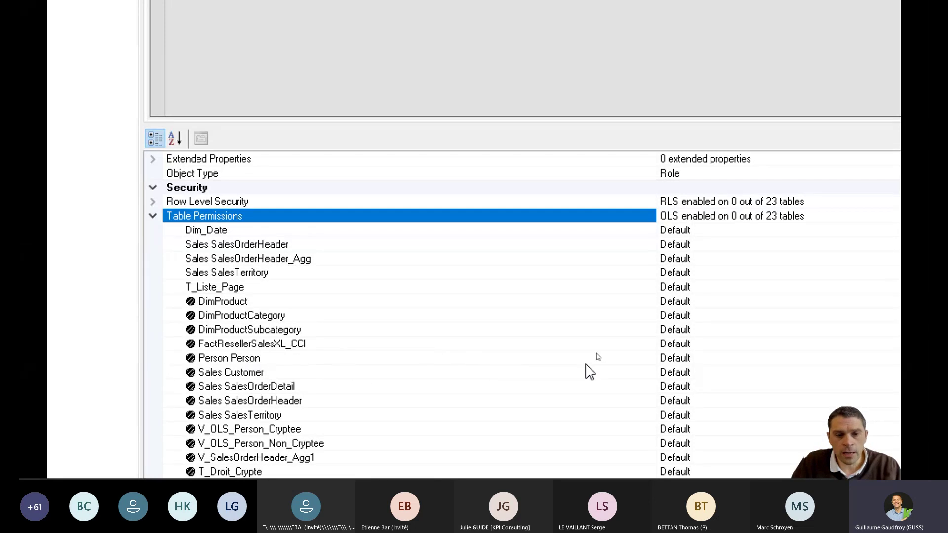
double_click(687, 357)
double_click(687, 358)
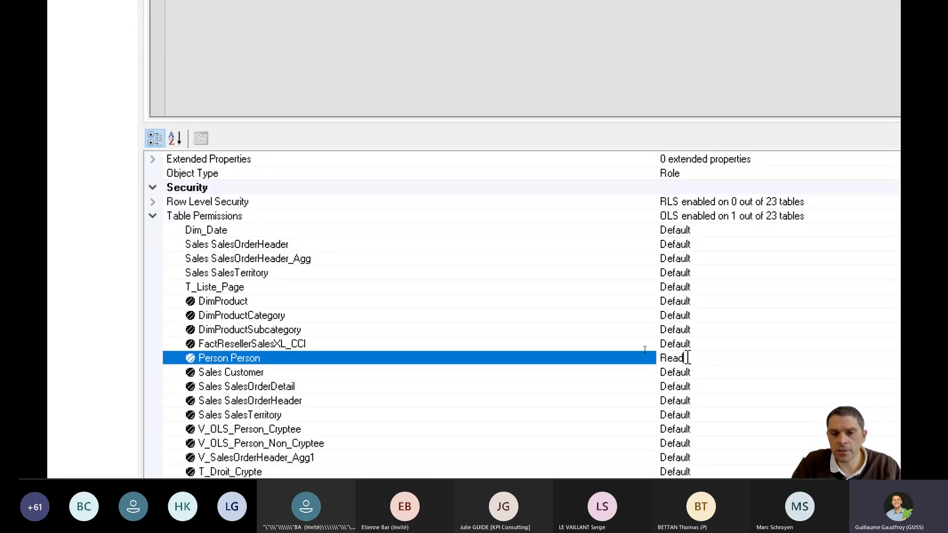
double_click(687, 357)
double_click(687, 357)
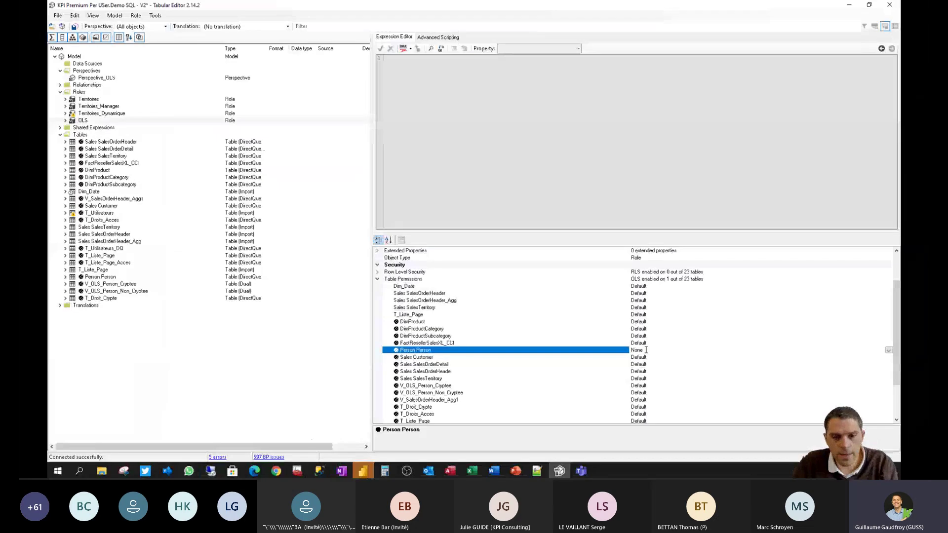
key(ctrl+s)
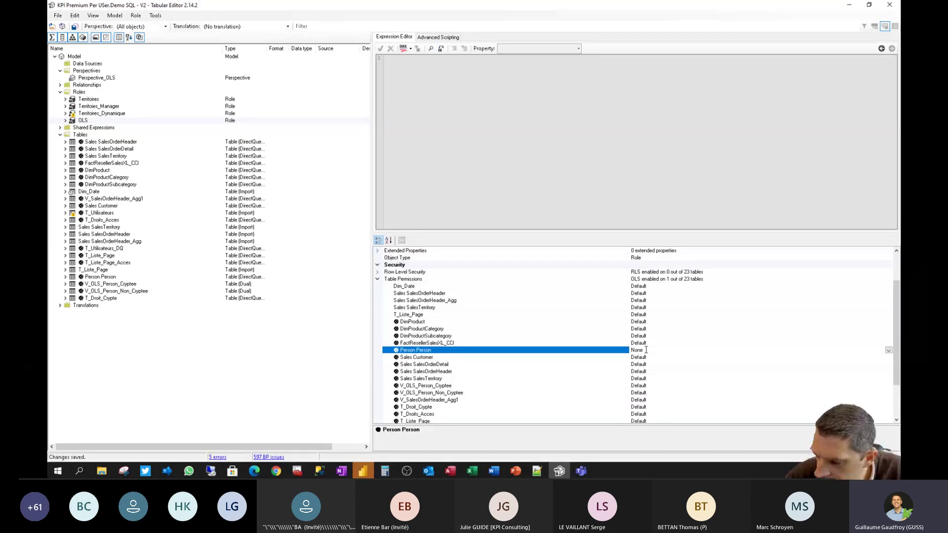
key(alt+Tab)
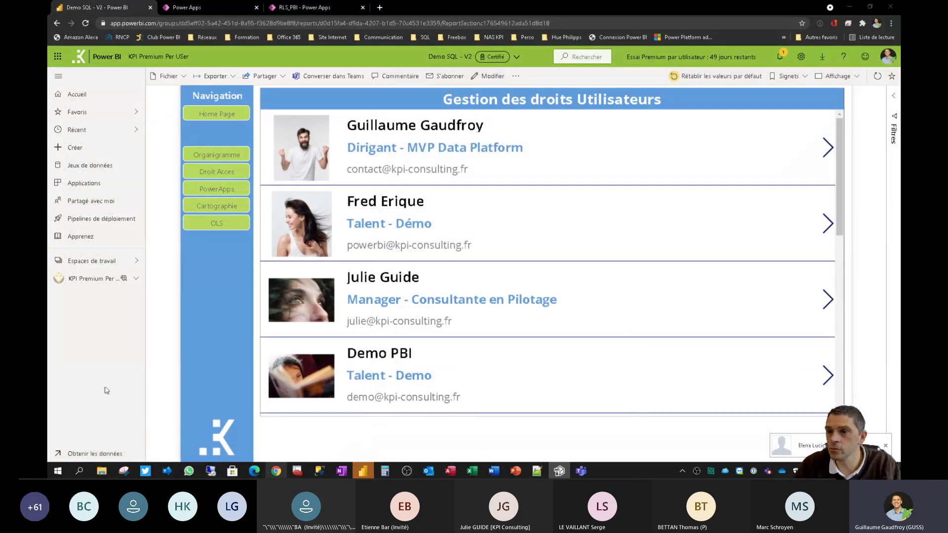
Step: View the KPI Premium Per USer workspace in Edge, and open the Demo SQL - V2 dataset's permissions in Chrome
click(254, 470)
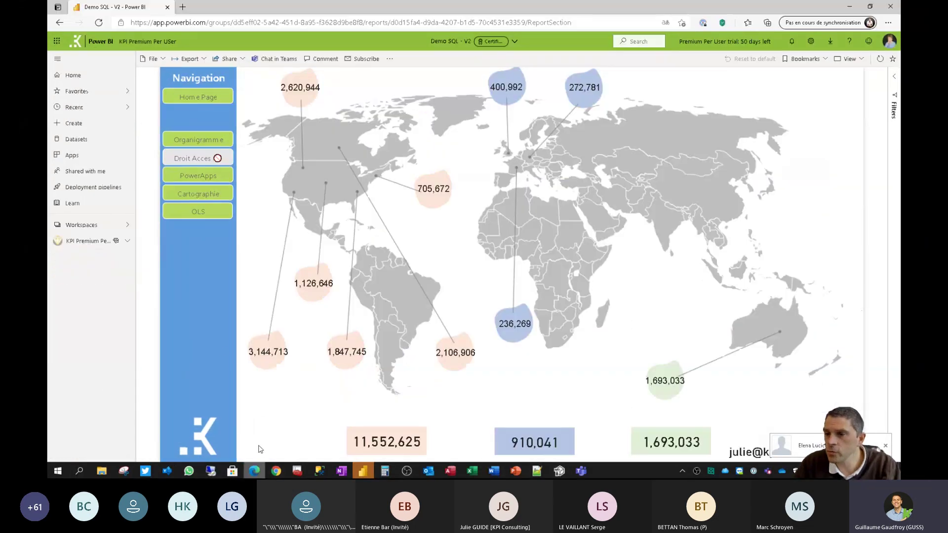
click(81, 242)
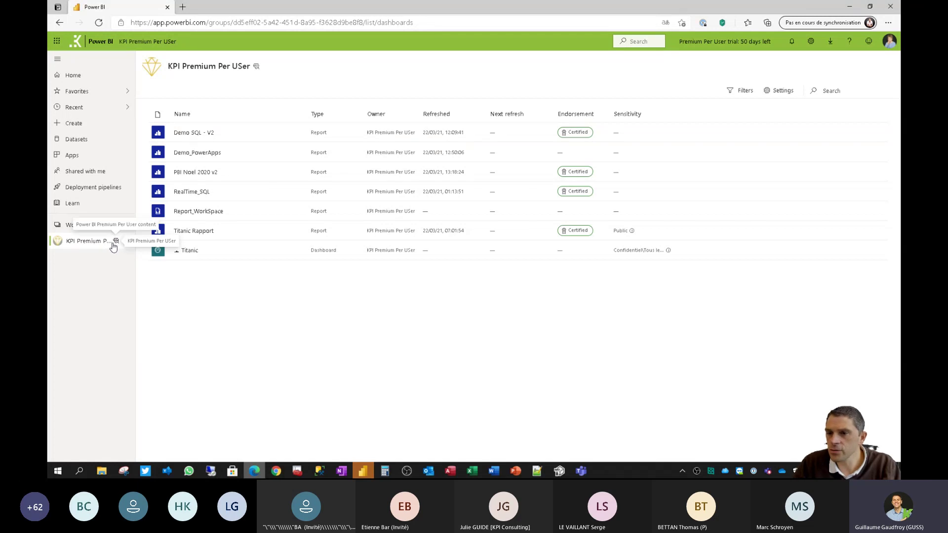
mouse_move(276, 469)
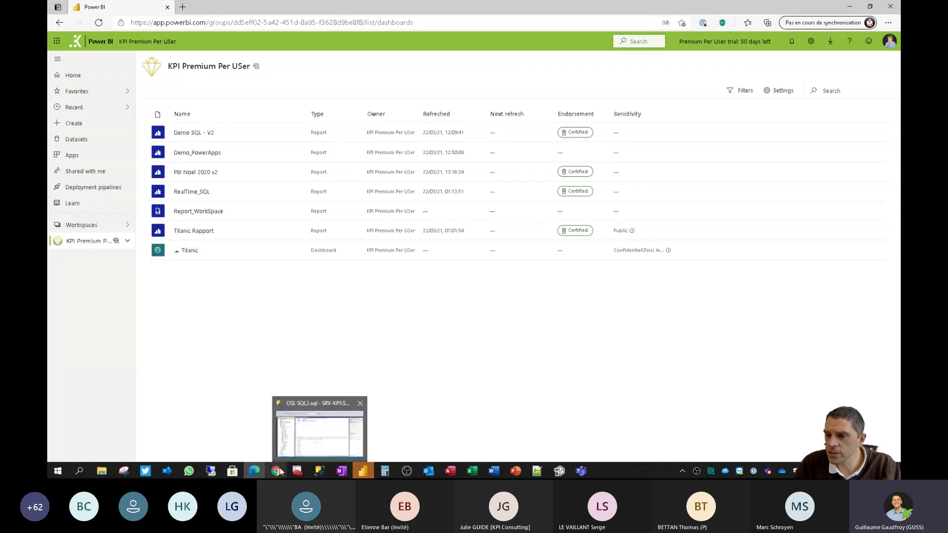
click(297, 434)
click(124, 276)
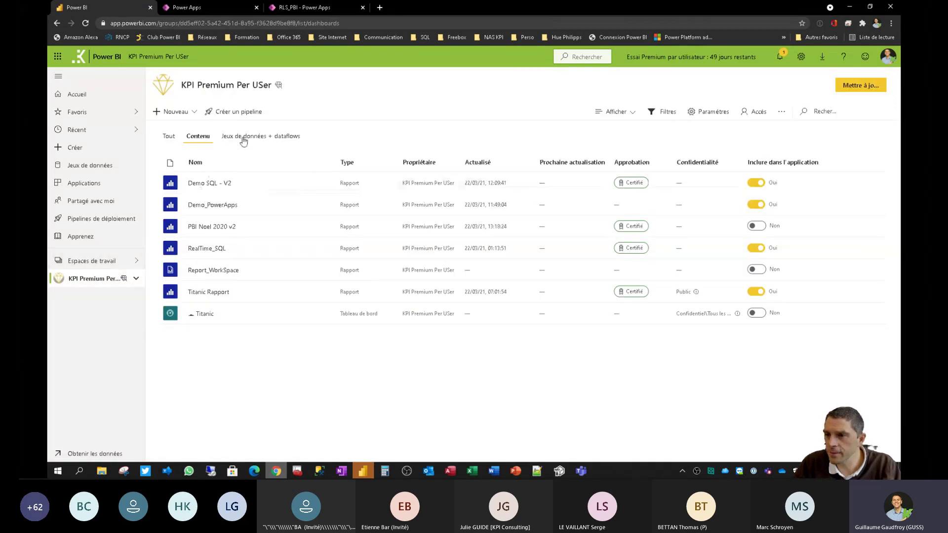
click(243, 137)
click(325, 204)
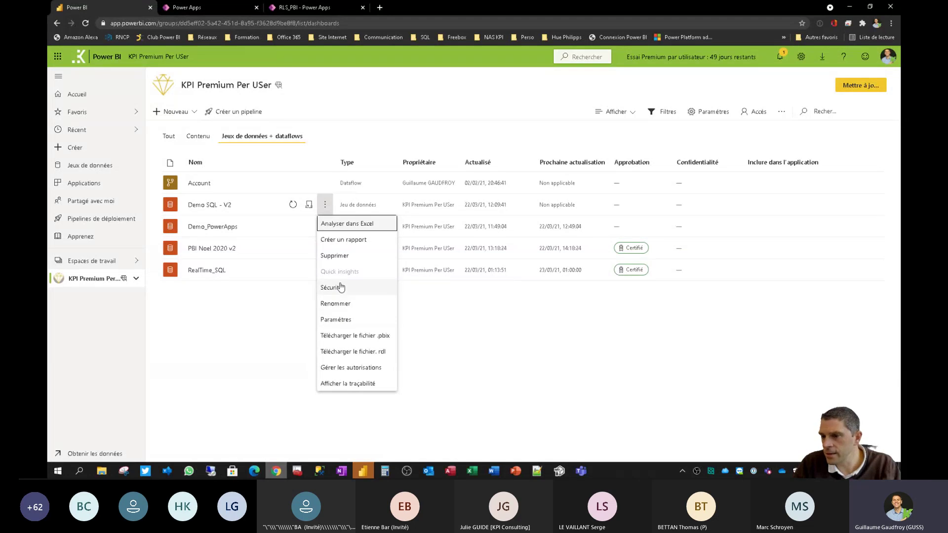
click(340, 367)
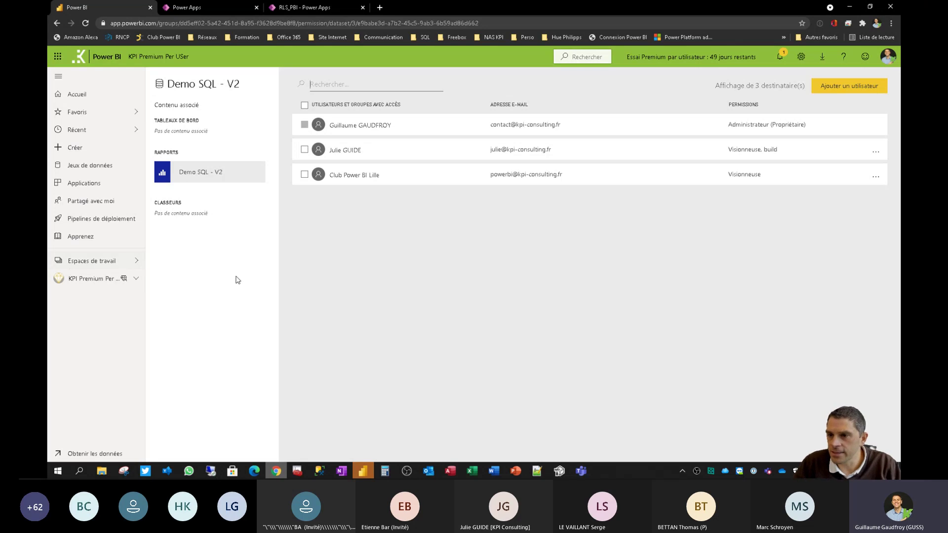
Step: Switch to Edge and open the Club Power BI V2 workspace
click(254, 471)
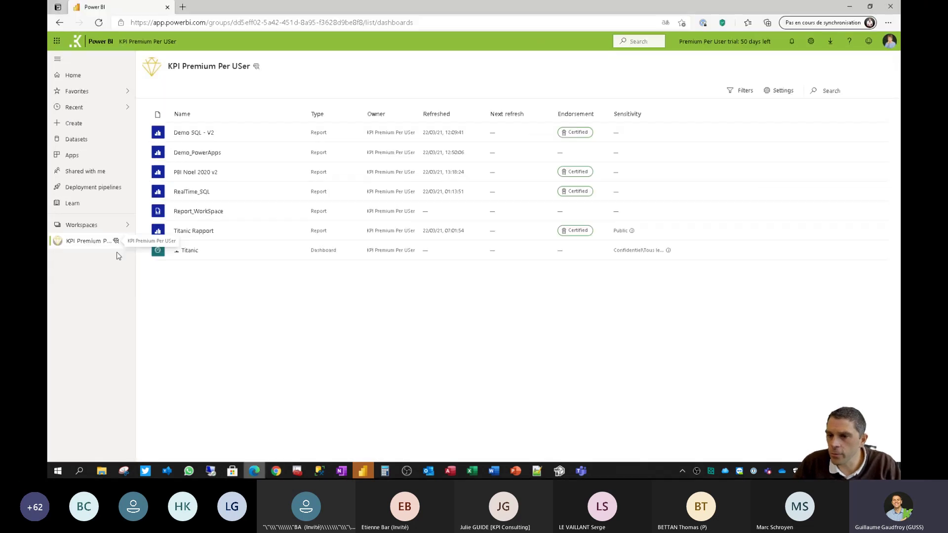
click(81, 226)
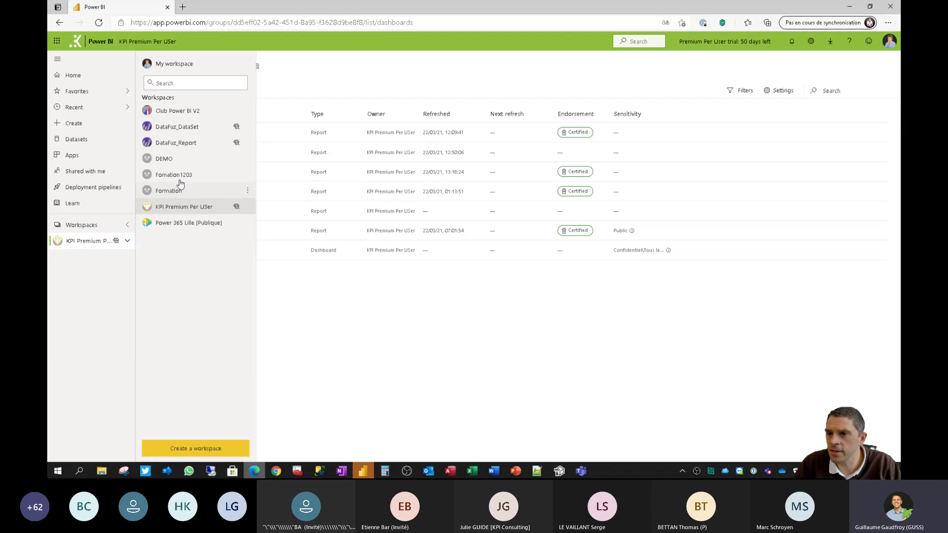
click(180, 111)
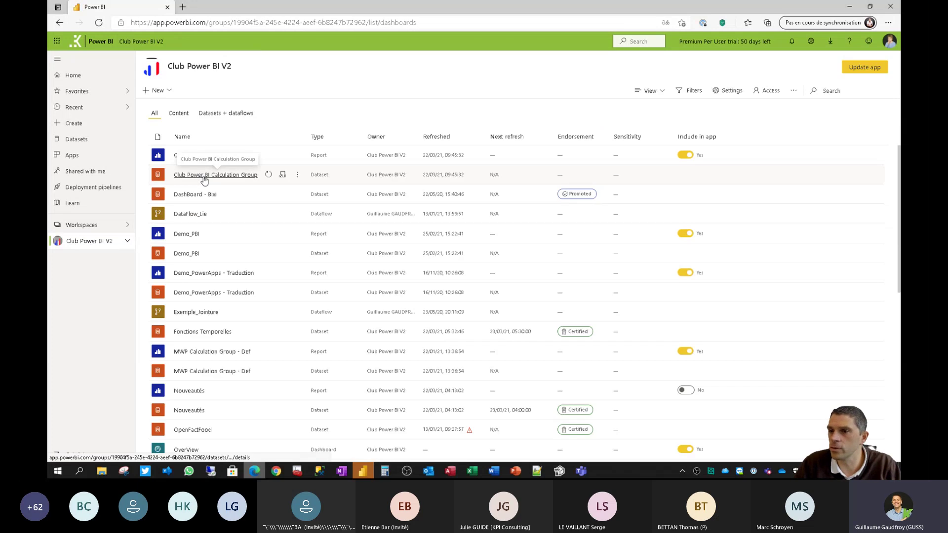
Step: Create a new report in the workspace from the published Demo SQL - V2 dataset, finding it with the search term sql
click(161, 90)
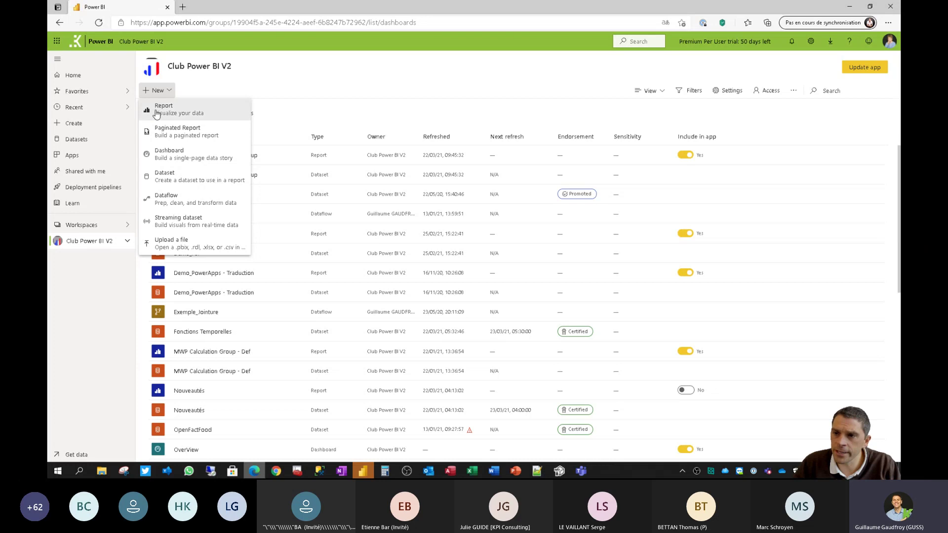
click(156, 111)
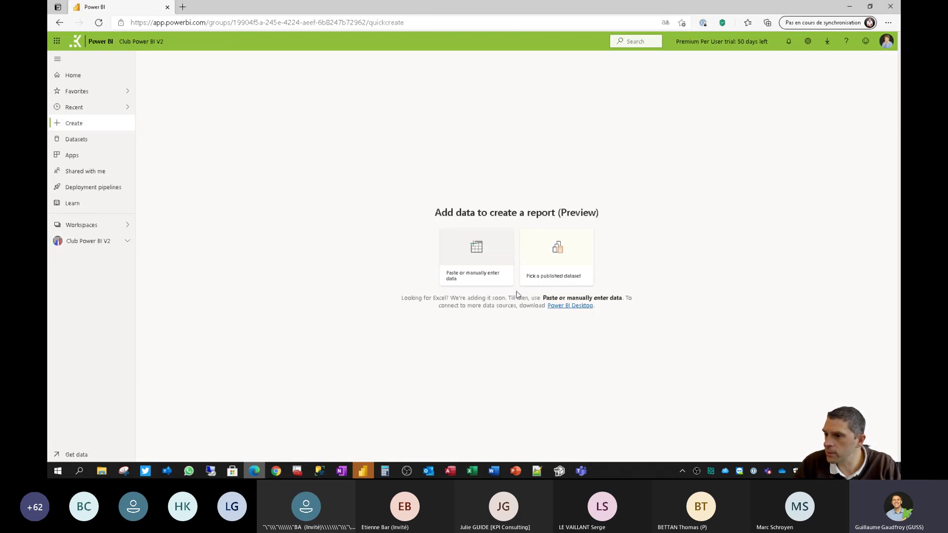
click(557, 257)
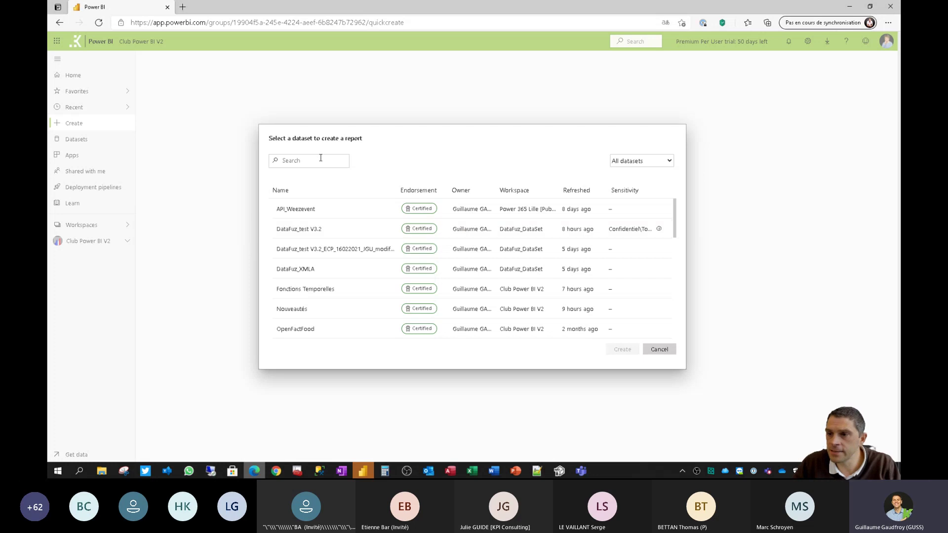
click(320, 161)
text(sql)
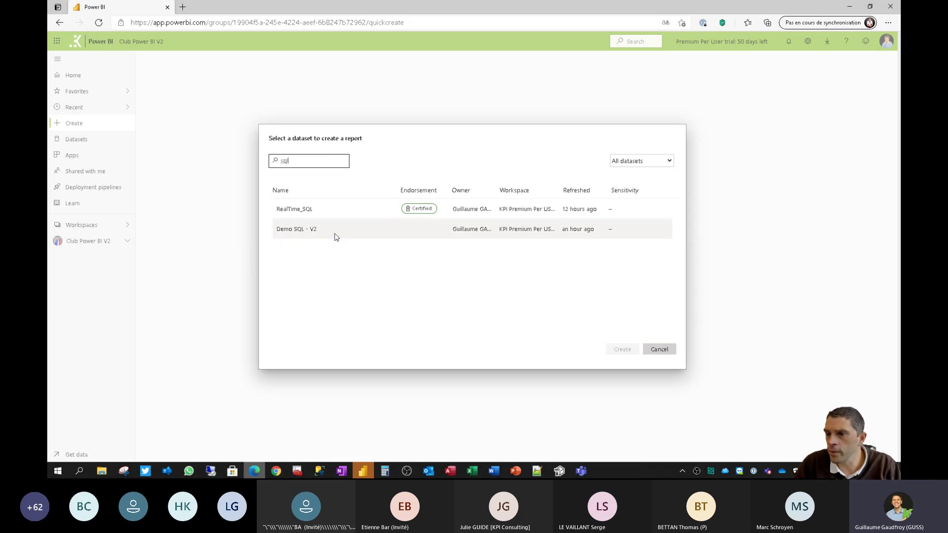
click(287, 229)
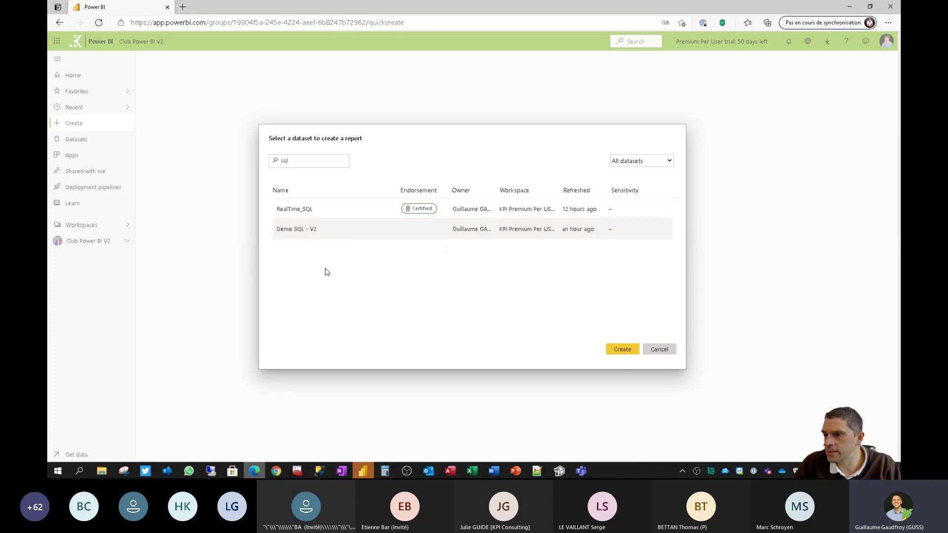
click(618, 350)
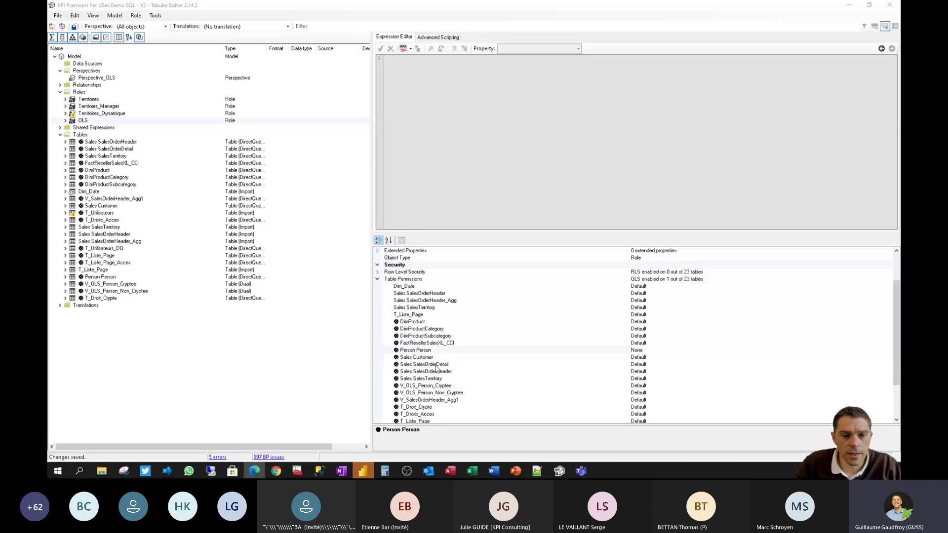
Step: In Tabular Editor, set the OLS role's permission on the Person Person table back to Default and save the model
click(650, 352)
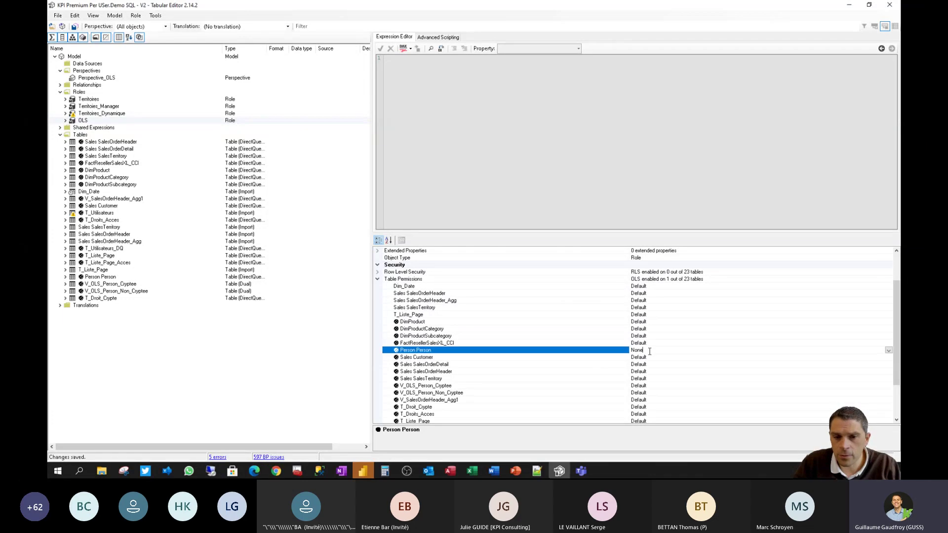
double_click(650, 351)
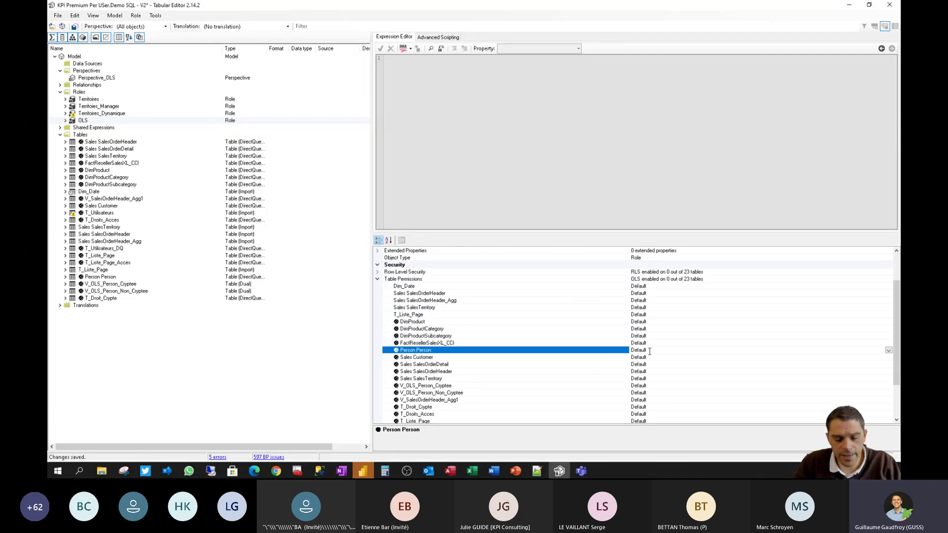
key(ctrl+s)
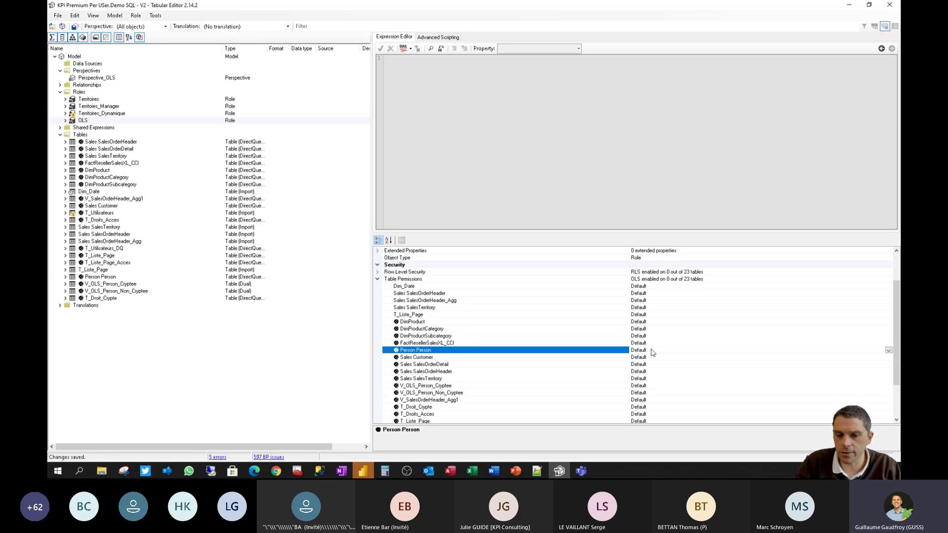
Step: Return to the new report in Edge, refresh it and expand the Person Person table's fields
key(alt+Tab)
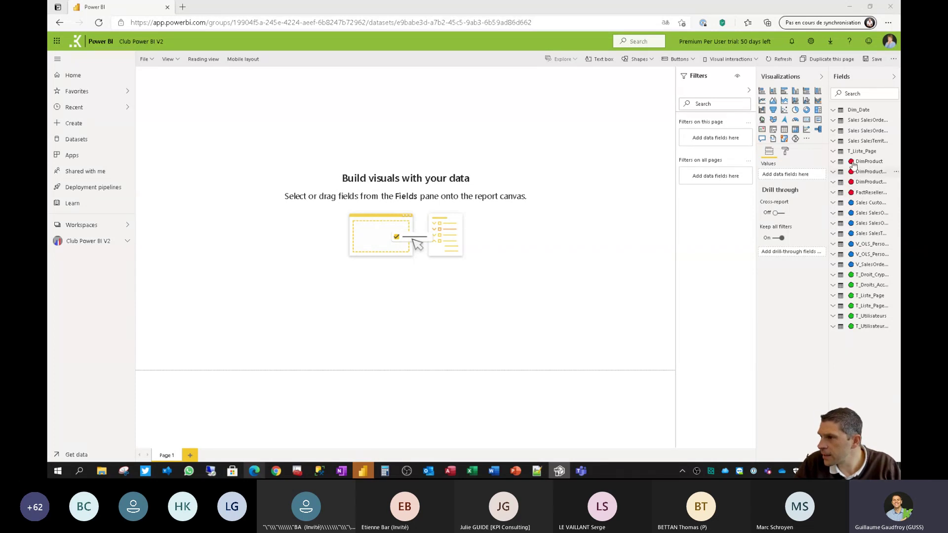
click(779, 61)
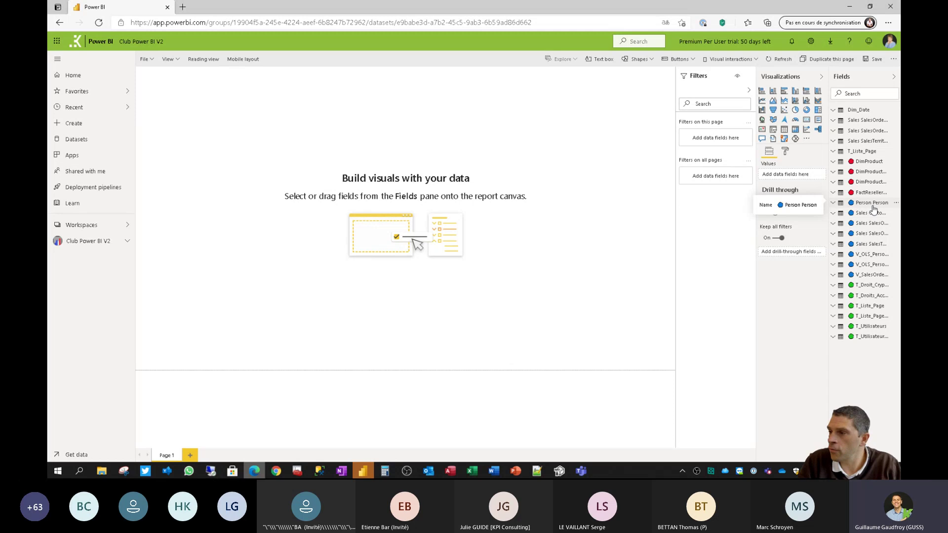
click(833, 203)
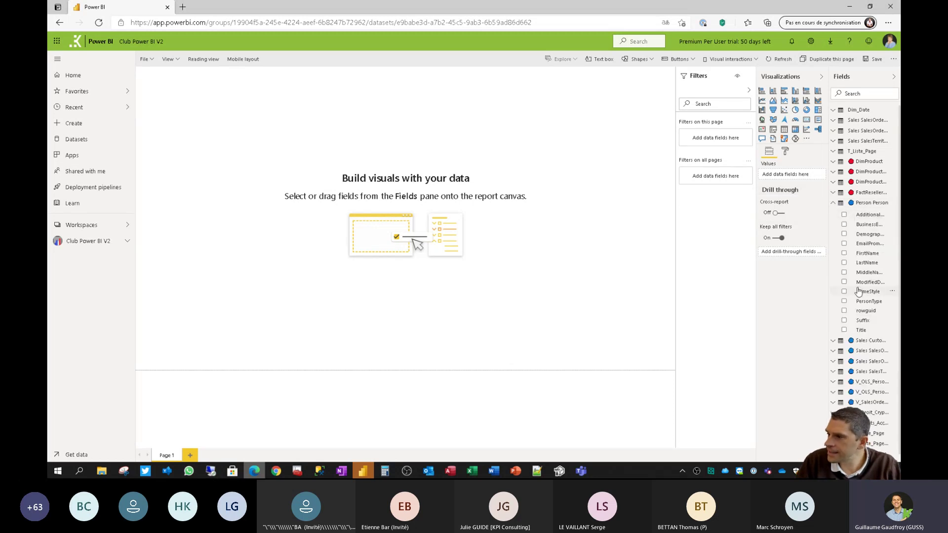
Step: In Tabular Editor, set the Person Person LastName column's object-level security to None for the OLS role and save the model
key(alt+Tab)
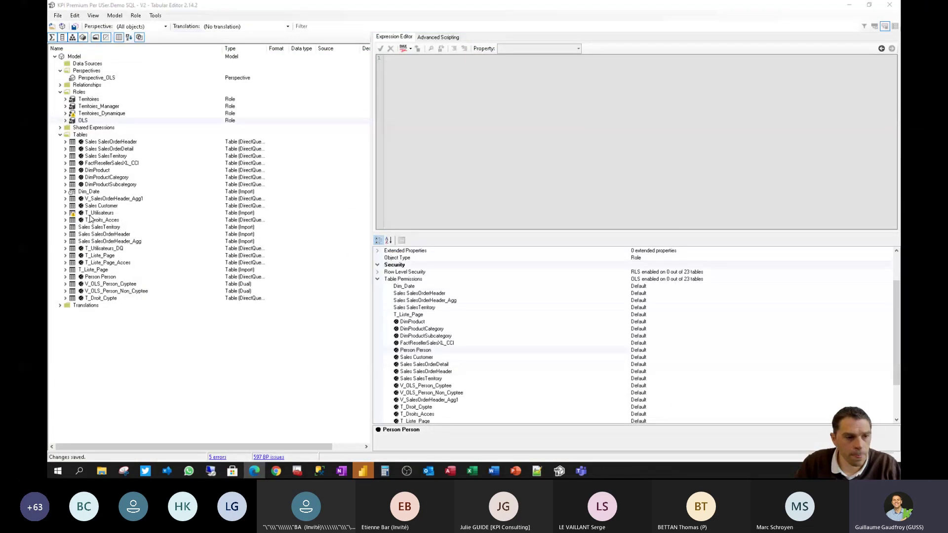
click(65, 277)
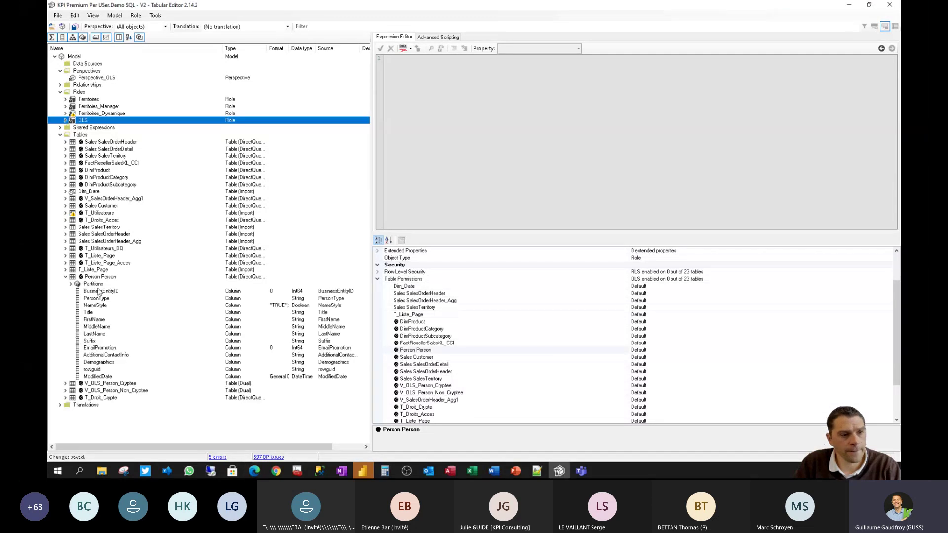
click(95, 334)
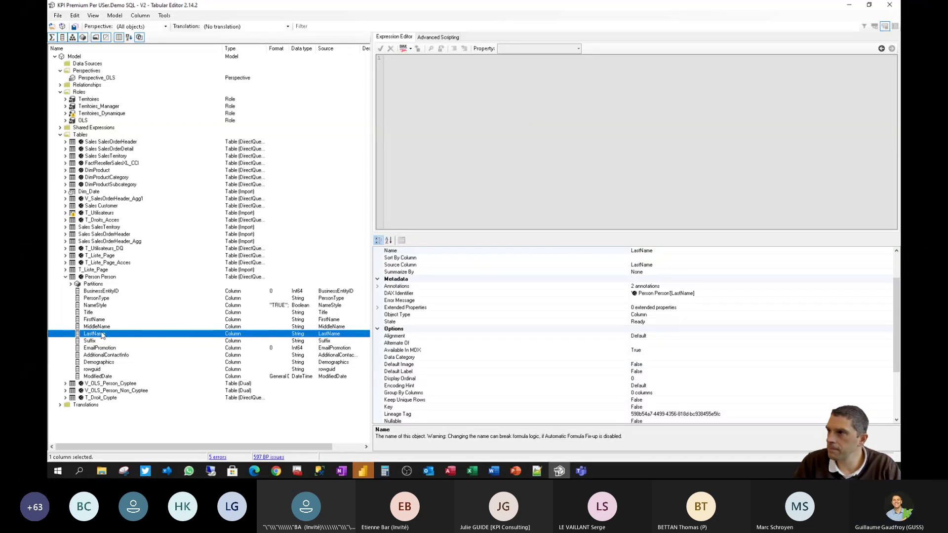
scroll(419, 355, down, 4)
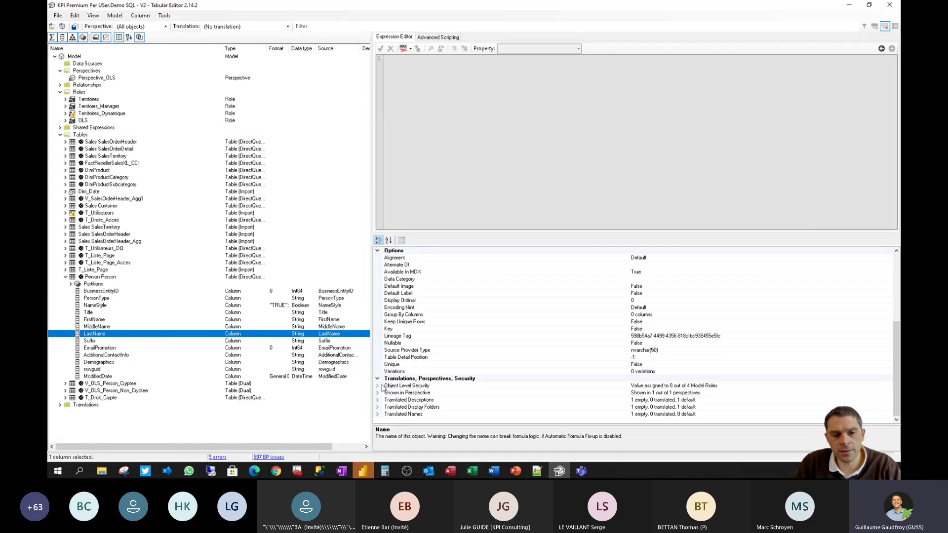
click(378, 387)
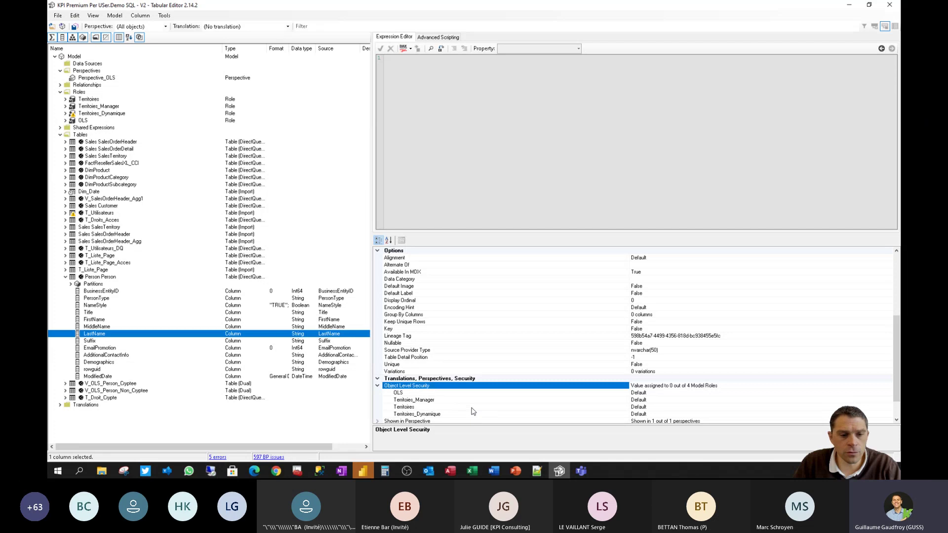
click(413, 394)
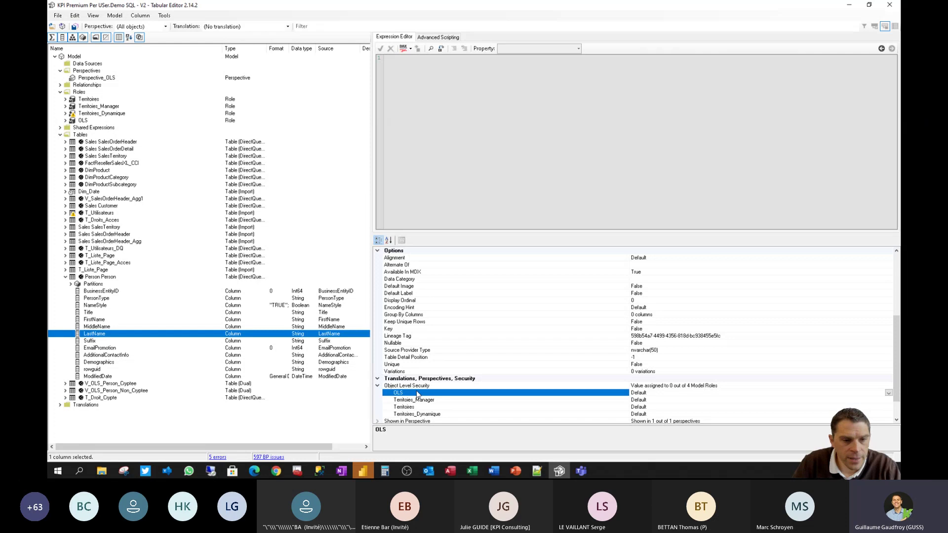
double_click(649, 393)
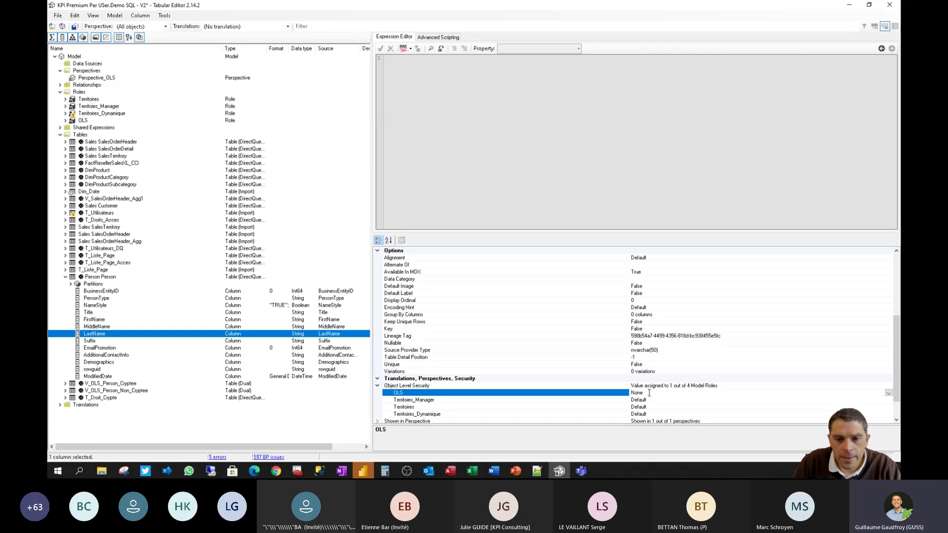
key(ctrl+s)
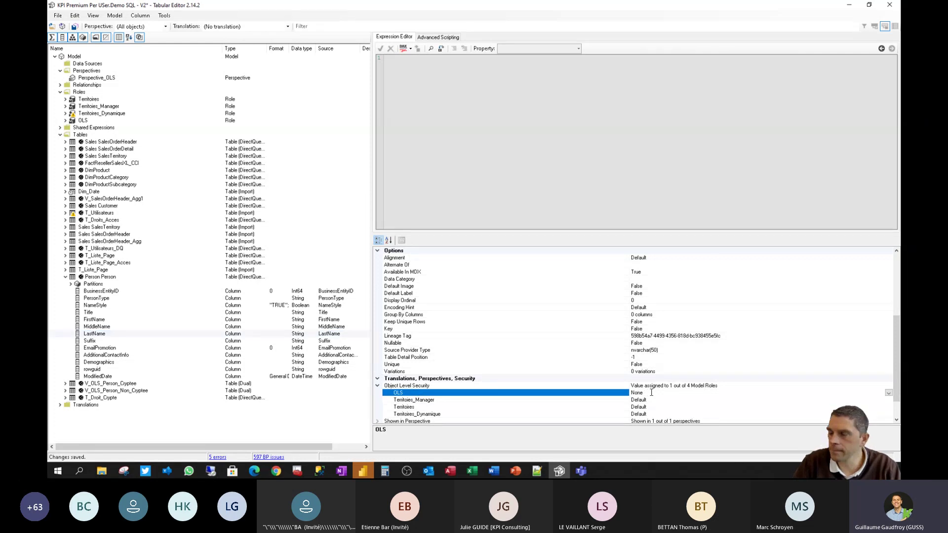
key(ctrl+s)
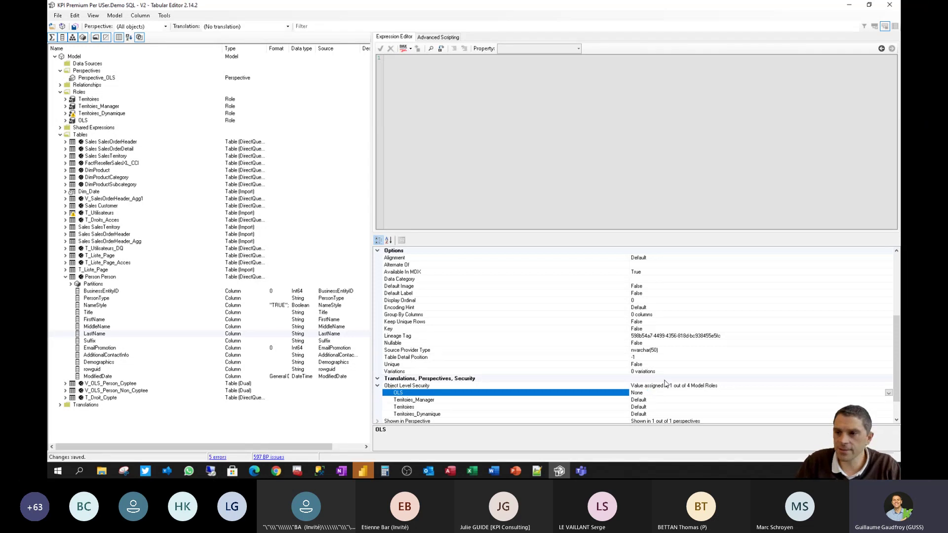
Step: Return to the report in Edge and refresh it to check the columns available in the Person Person table
key(alt+Tab)
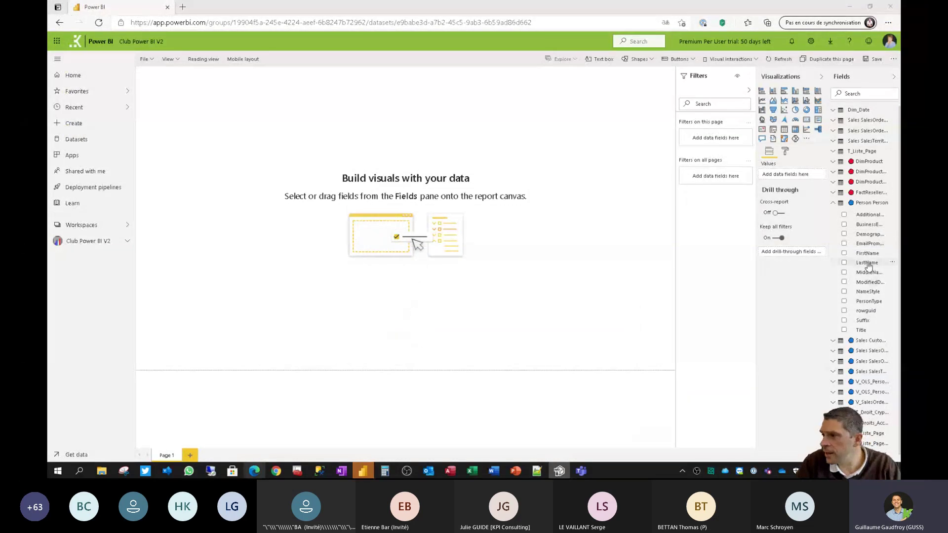
click(784, 61)
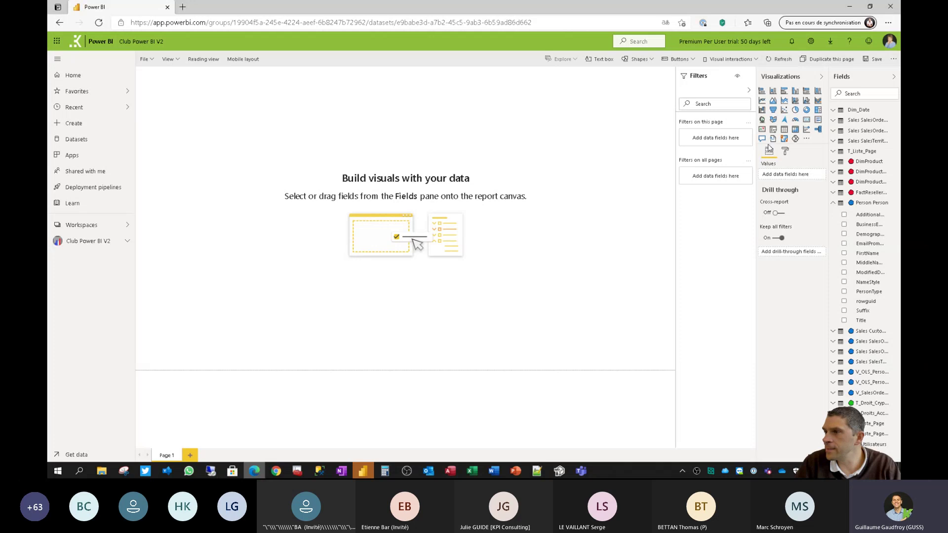
mouse_move(773, 197)
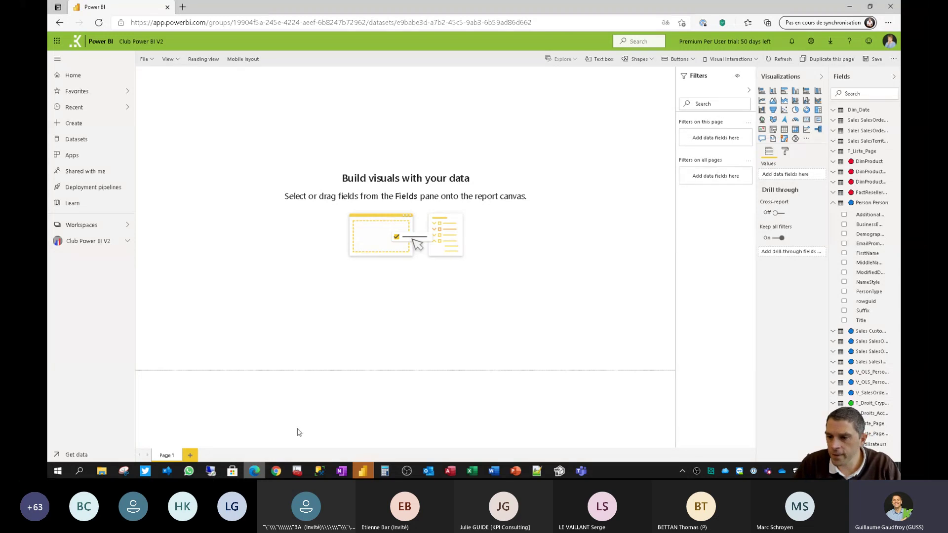
Step: Switch to Chrome and open the security settings of the Demo SQL - V2 dataset in the KPI Premium Per USer workspace
click(276, 471)
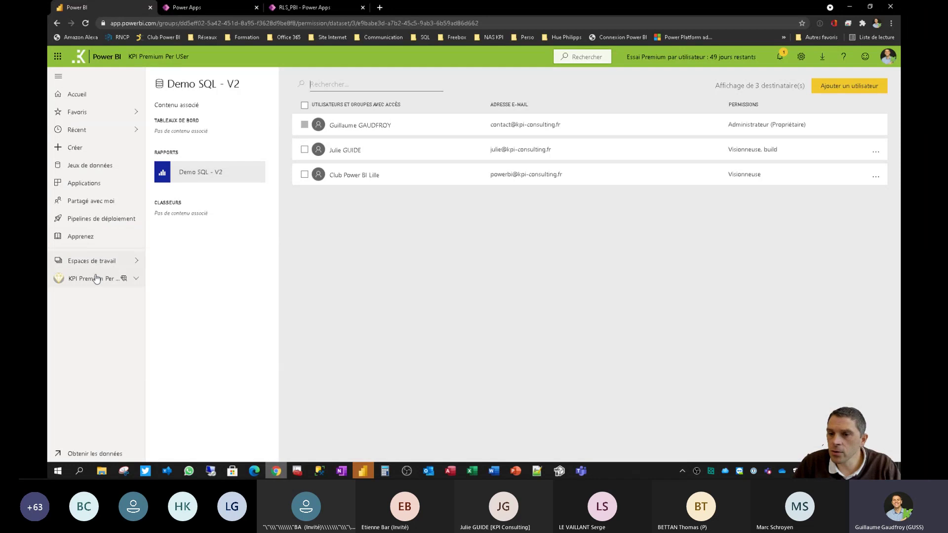
click(96, 279)
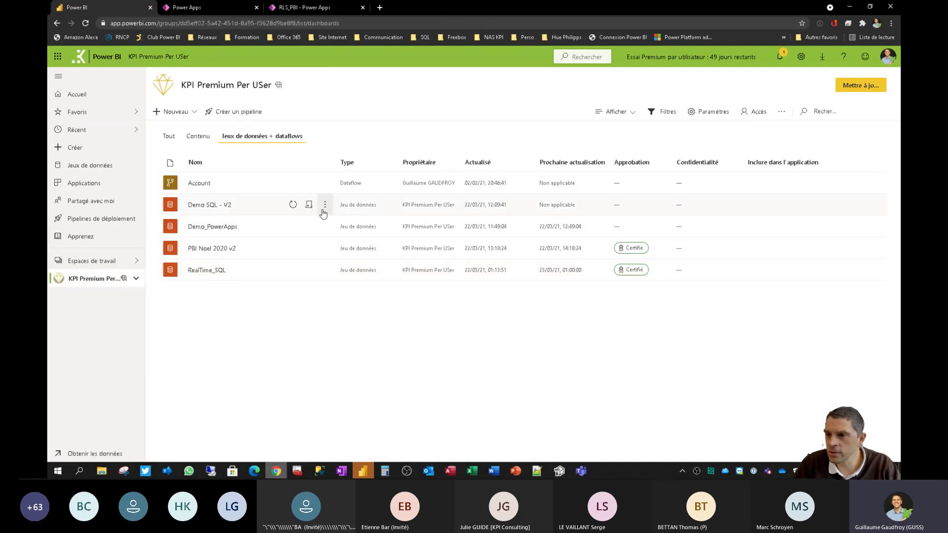
click(324, 206)
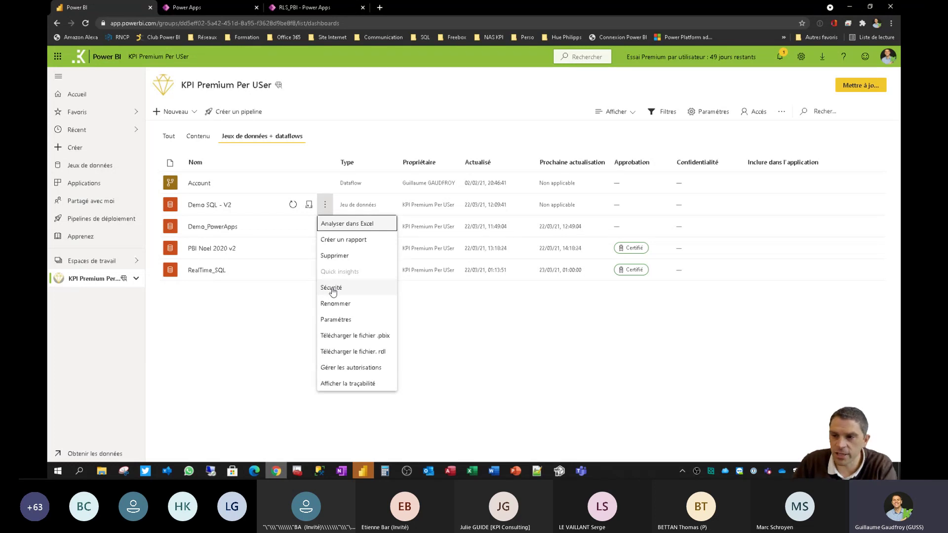
click(332, 290)
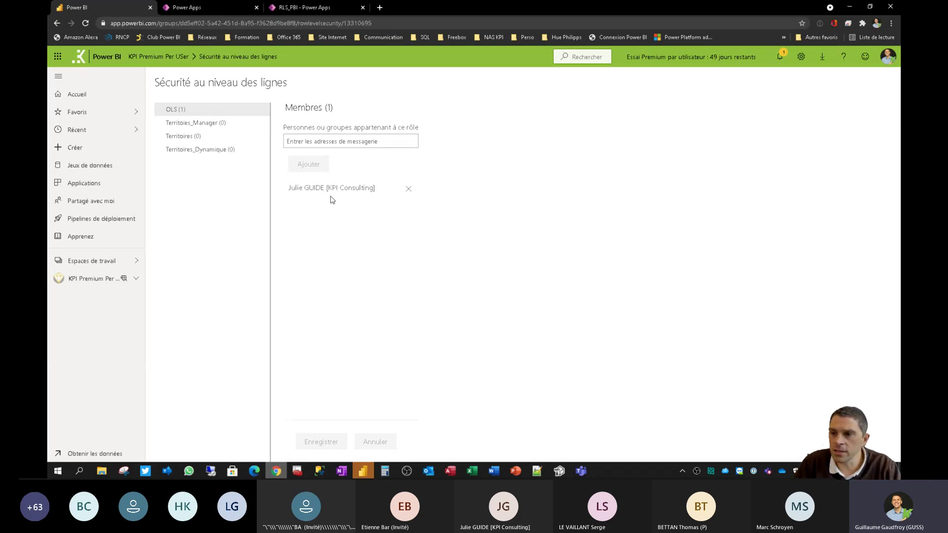
Step: Add the test user as a member of the Territoies_Manager role and save the role assignment
click(202, 122)
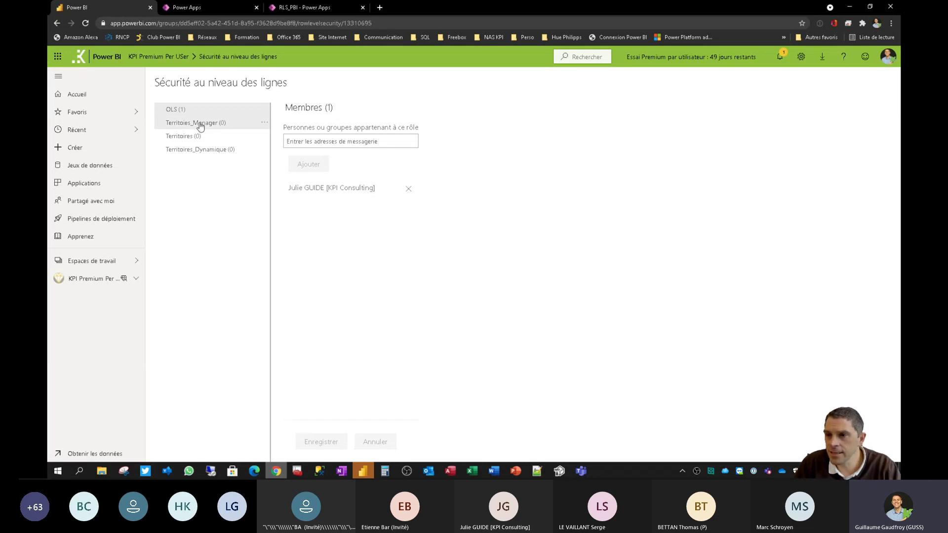
click(335, 143)
text(juli)
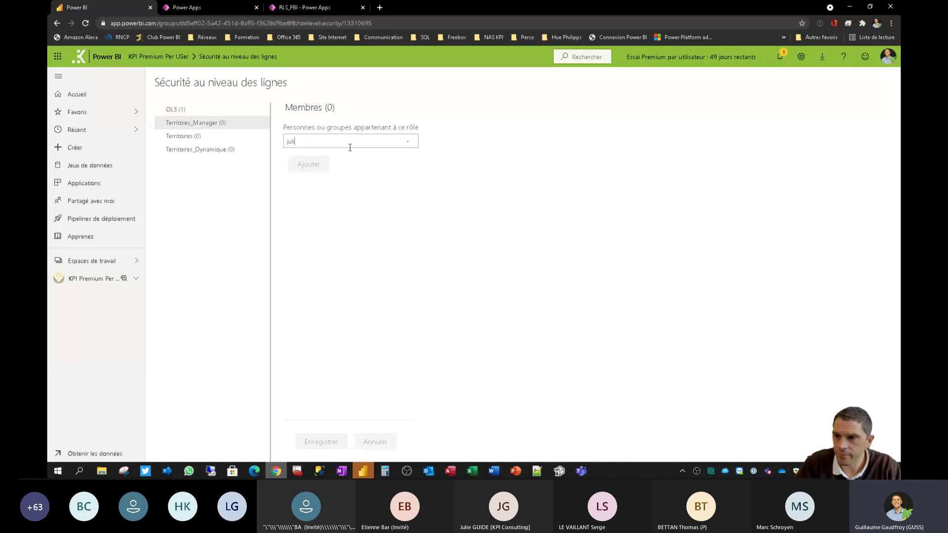
click(333, 156)
click(309, 175)
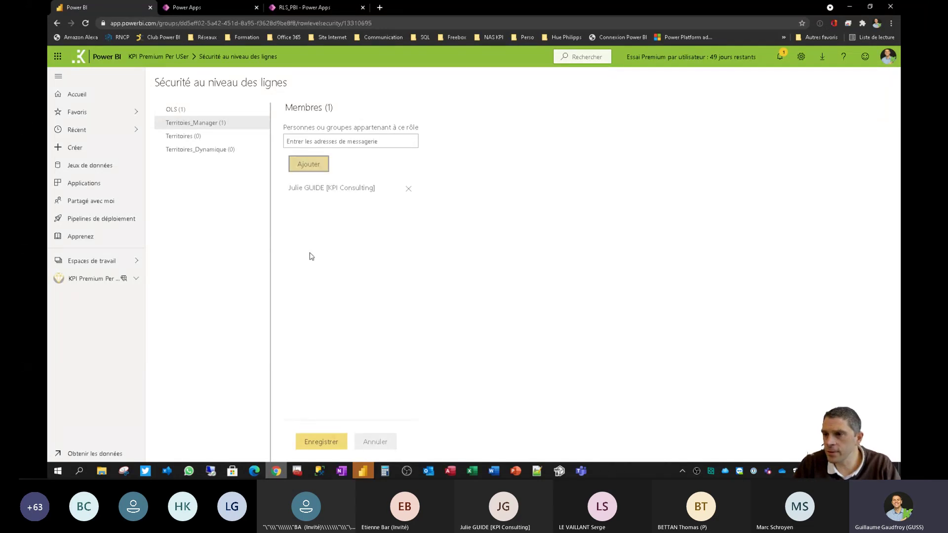
click(320, 441)
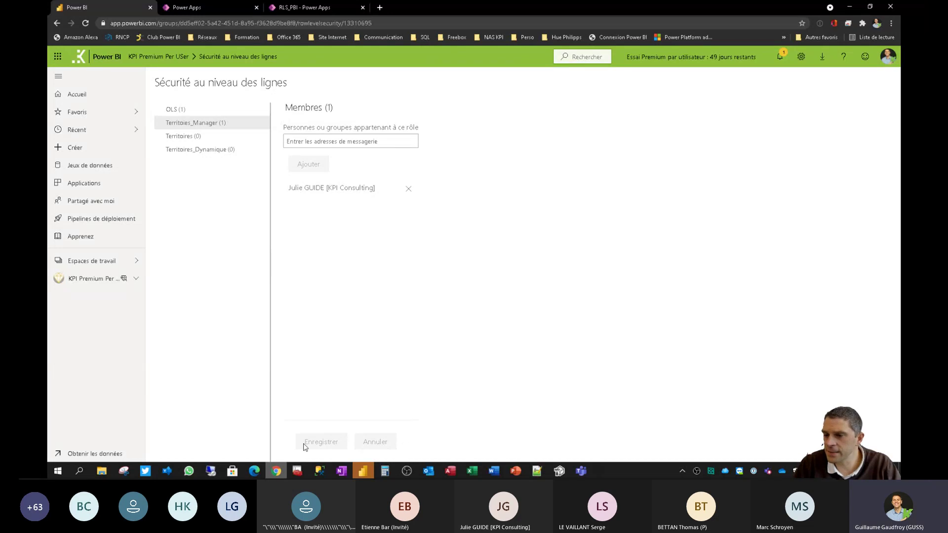
Step: Switch to Edge and open the Demo SQL - V2 report in the KPI Premium Per USer workspace
click(254, 471)
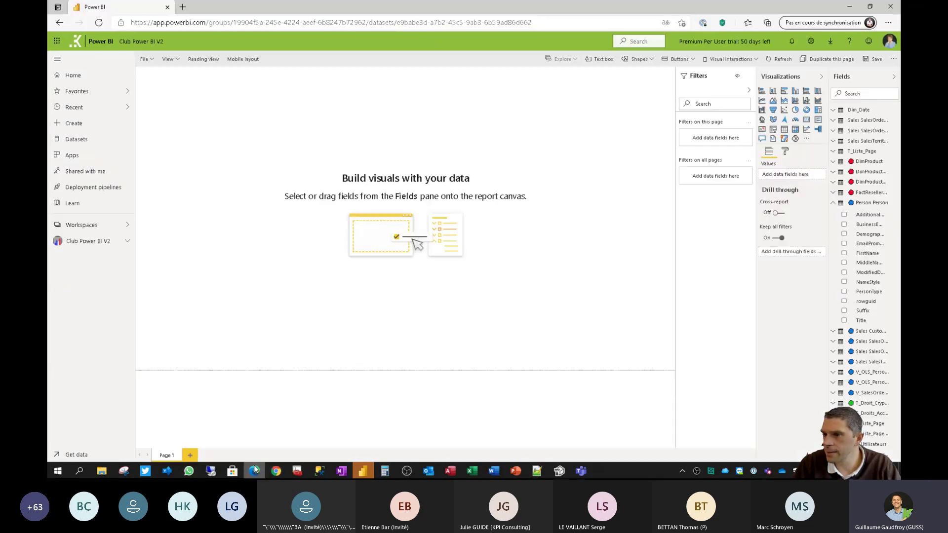
click(97, 225)
click(187, 207)
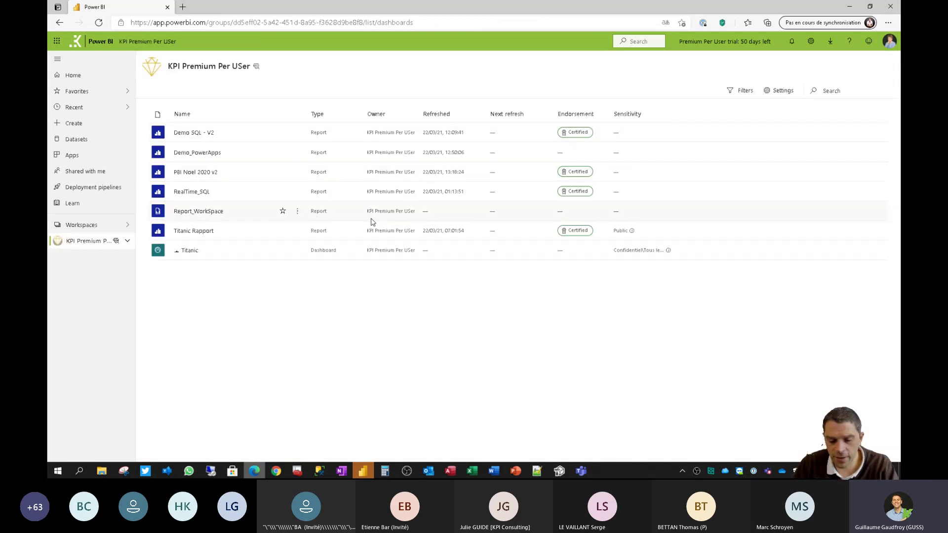
click(200, 137)
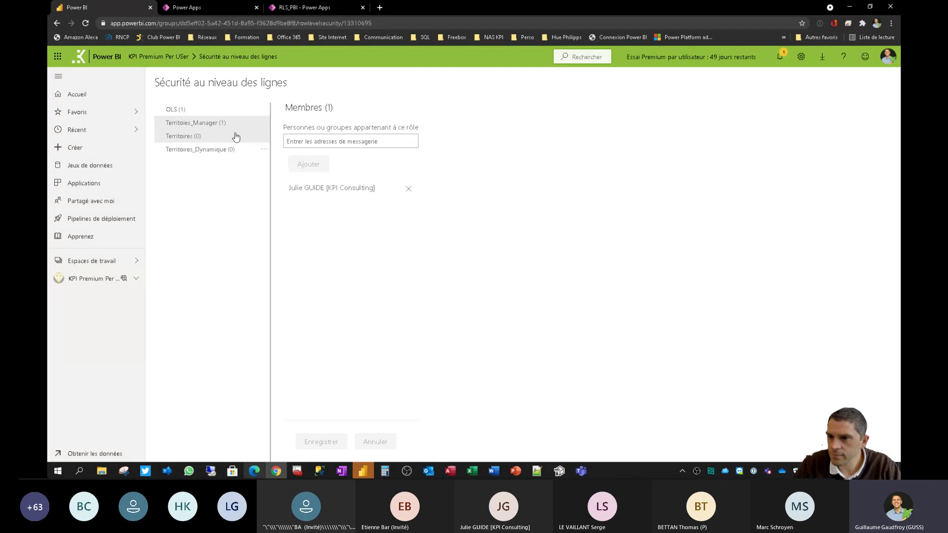
Step: Remove the member from the Territoies_Manager role in Chrome, save, and refresh the report in Edge
click(407, 189)
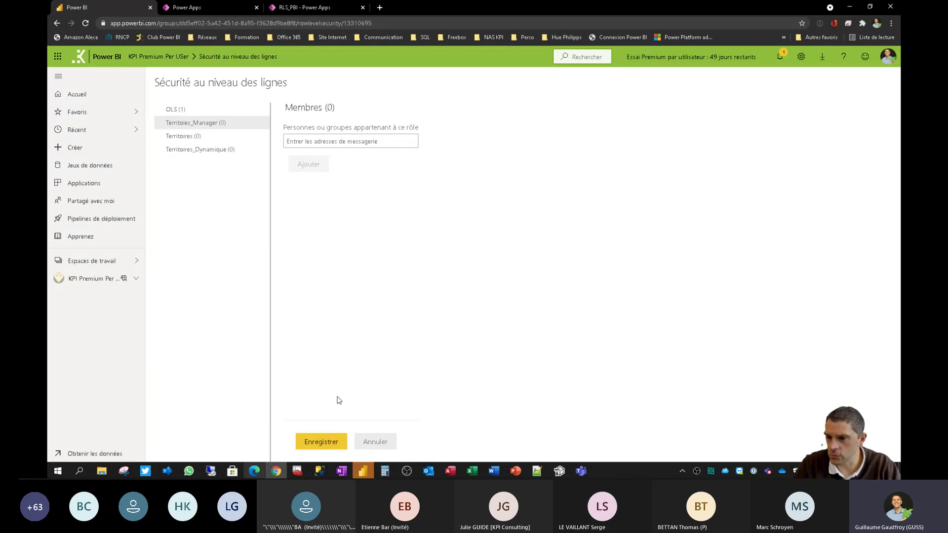
click(320, 440)
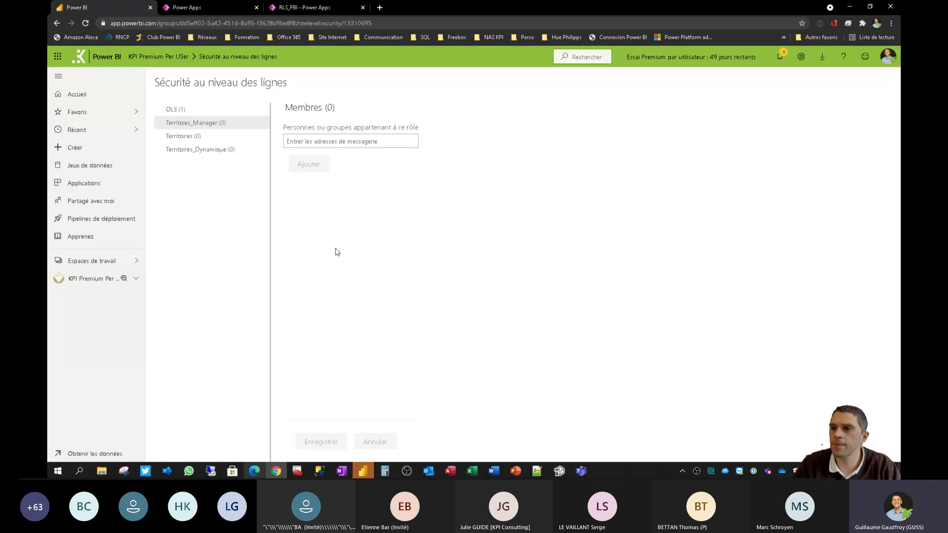
key(alt+Tab)
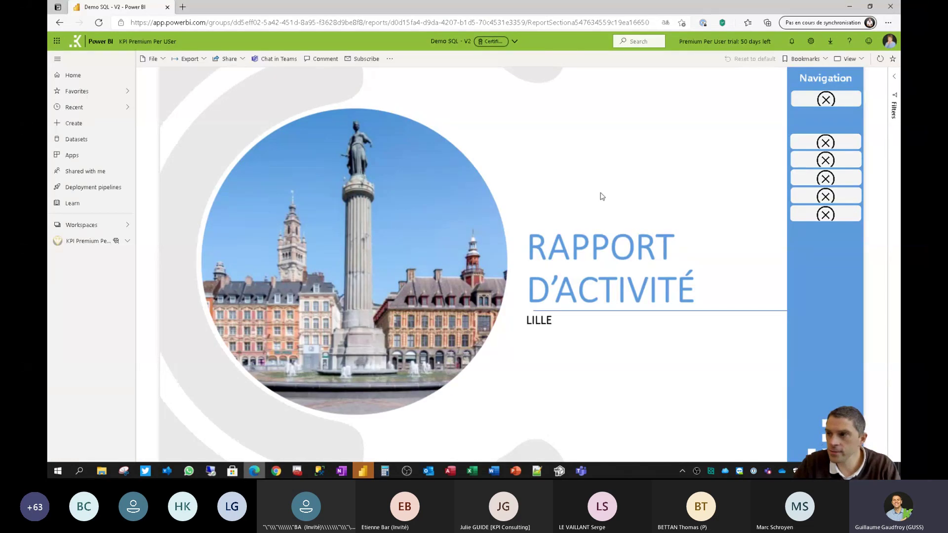
click(879, 58)
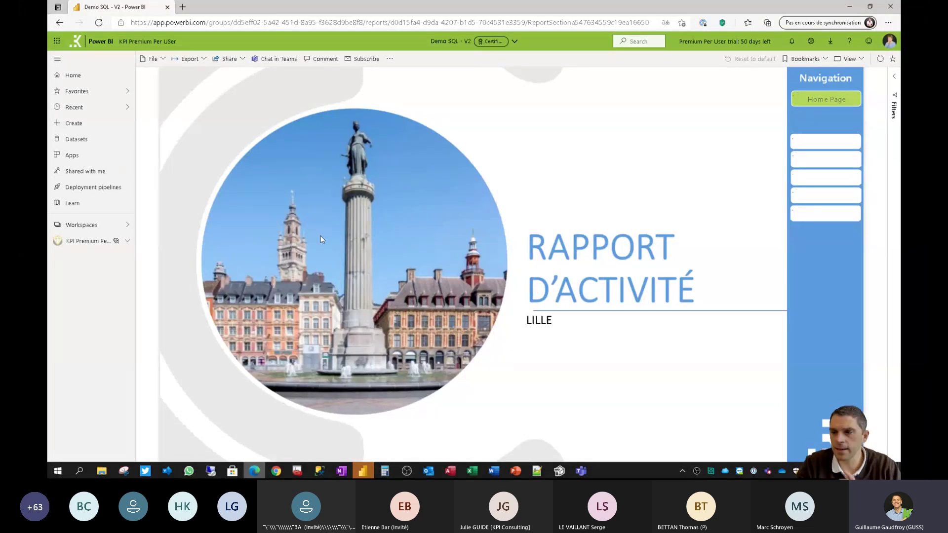
Step: Collapse the Person Person table in Tabular Editor and open the report's OLS page in Edge
key(alt+Tab)
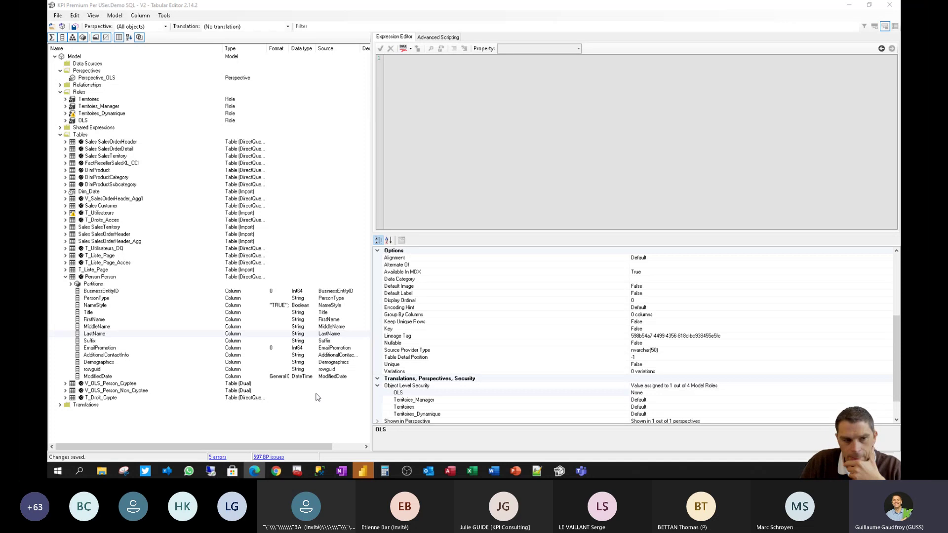
click(65, 277)
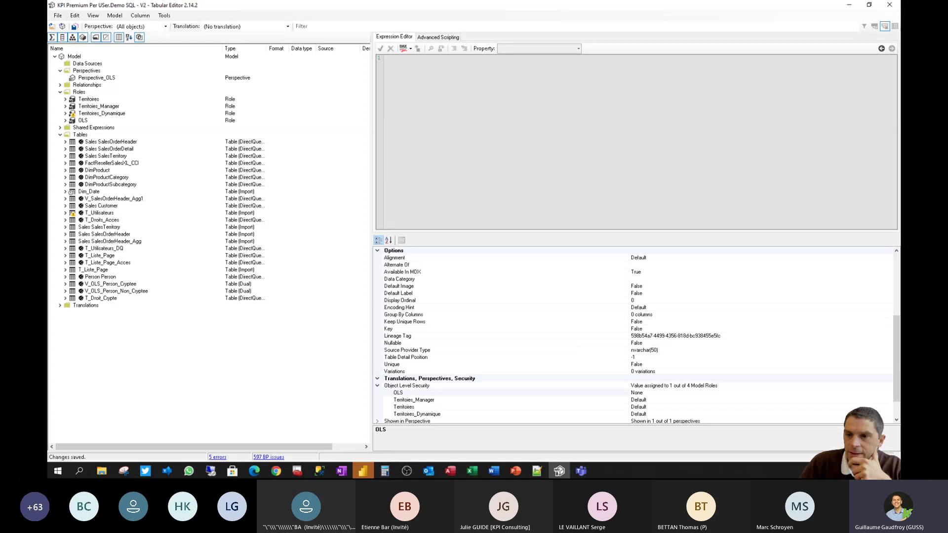
key(alt+Tab)
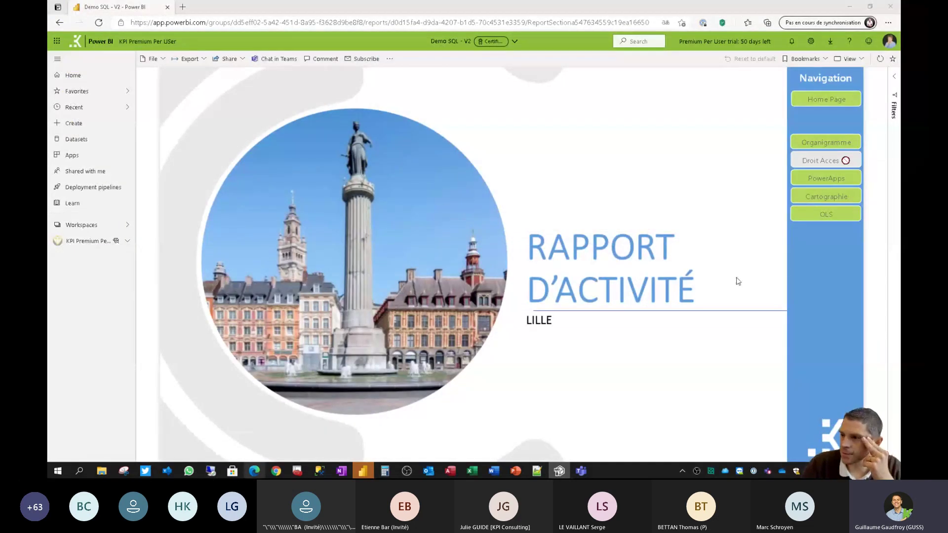
click(820, 215)
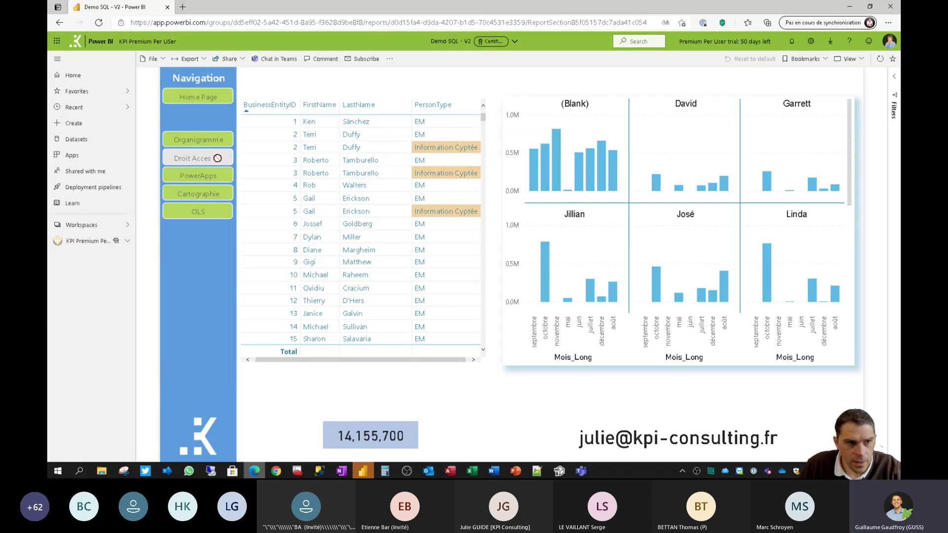
Step: Switch to Tabular Editor and select the Perspective_OLS perspective to view its properties
key(alt+Tab)
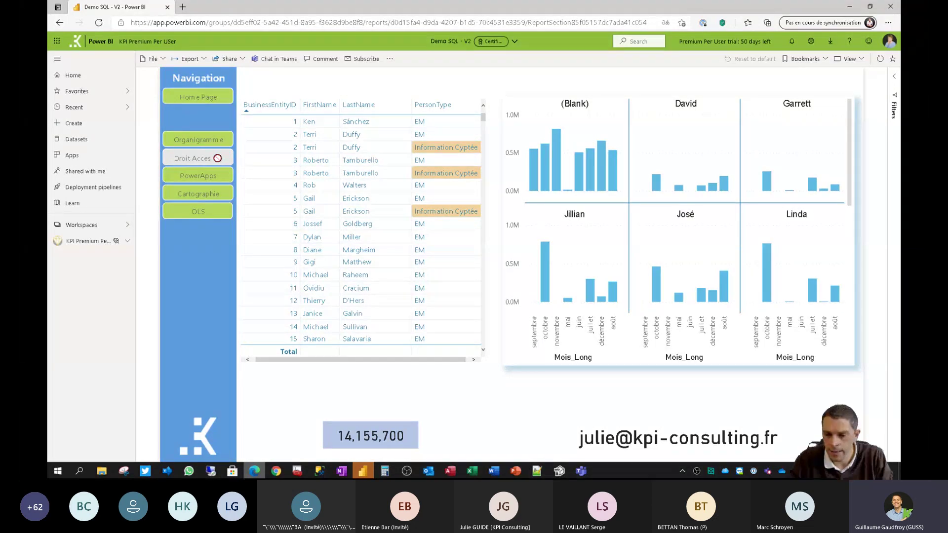
key(alt+Tab)
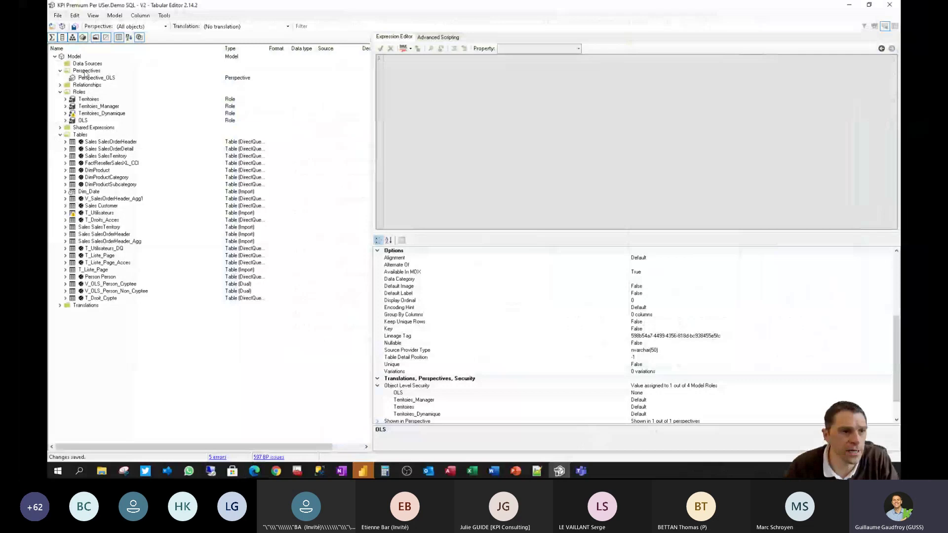
right_click(84, 73)
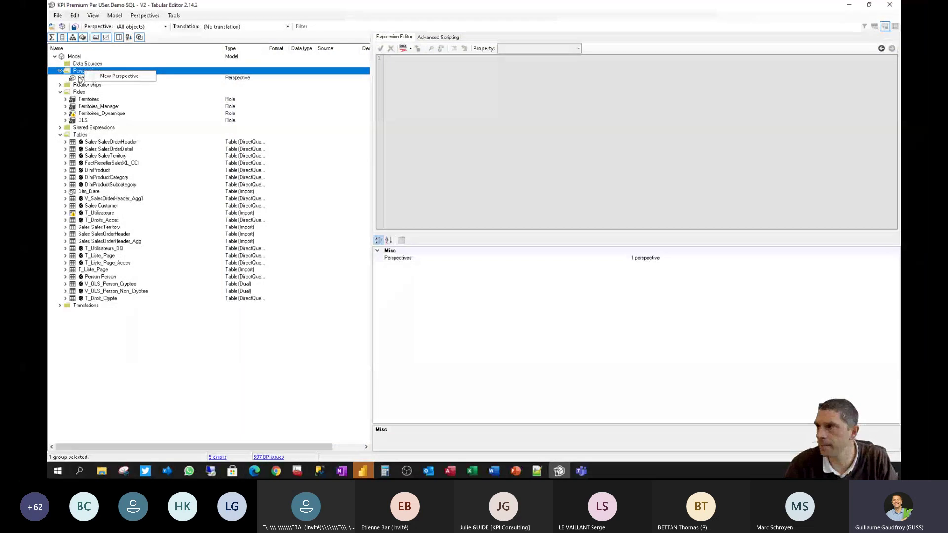
click(80, 79)
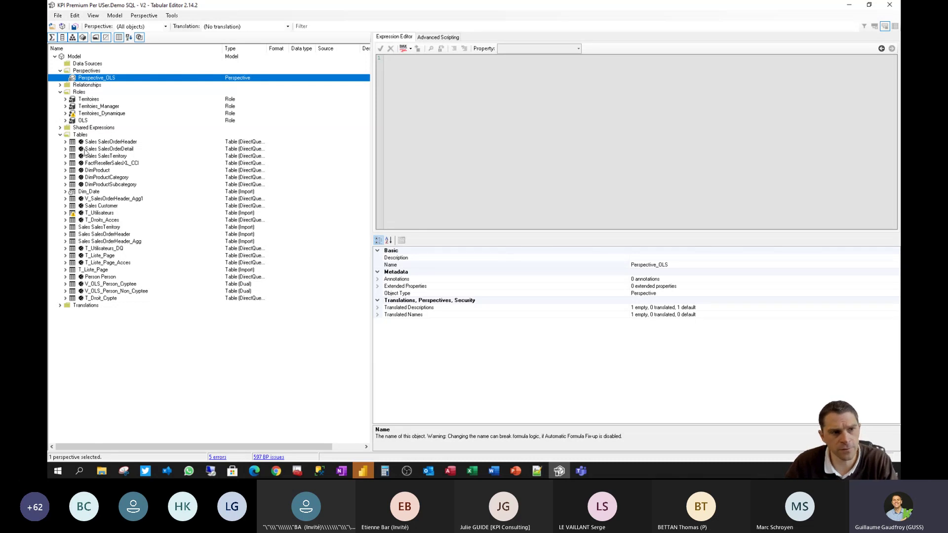
Step: Expand the Person Person table and set its visibility in Perspective_OLS to False
click(65, 277)
click(99, 276)
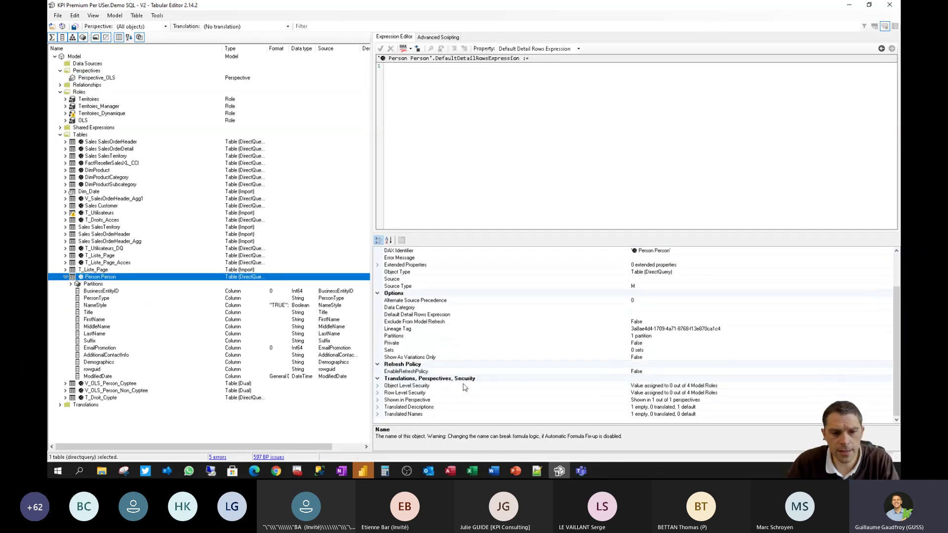
click(655, 400)
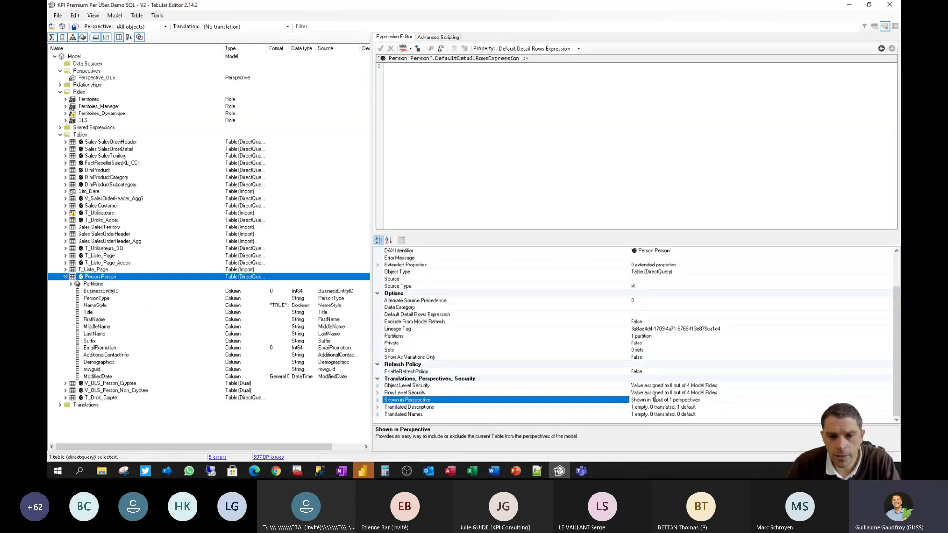
click(378, 399)
double_click(641, 407)
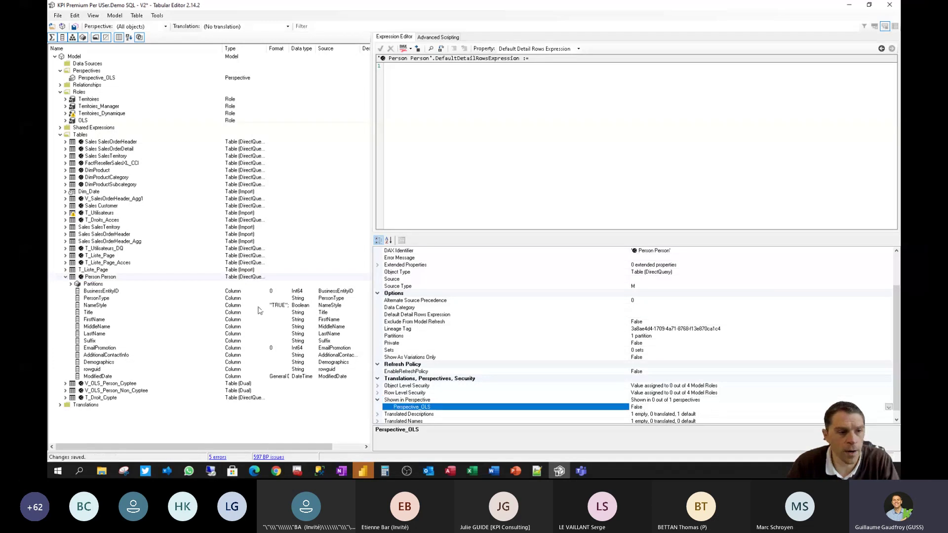
Step: Set the Dim_Date table's visibility in Perspective_OLS to True
click(84, 193)
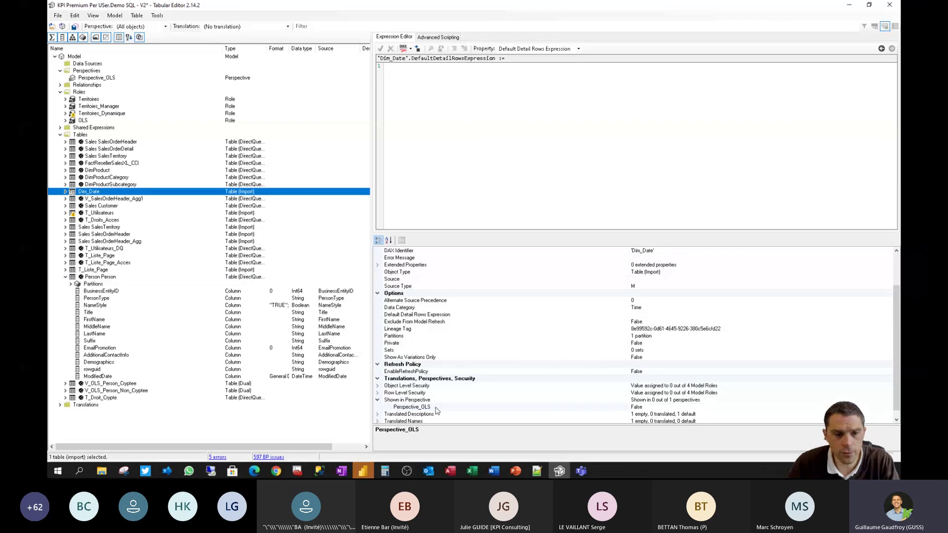
click(639, 406)
double_click(639, 406)
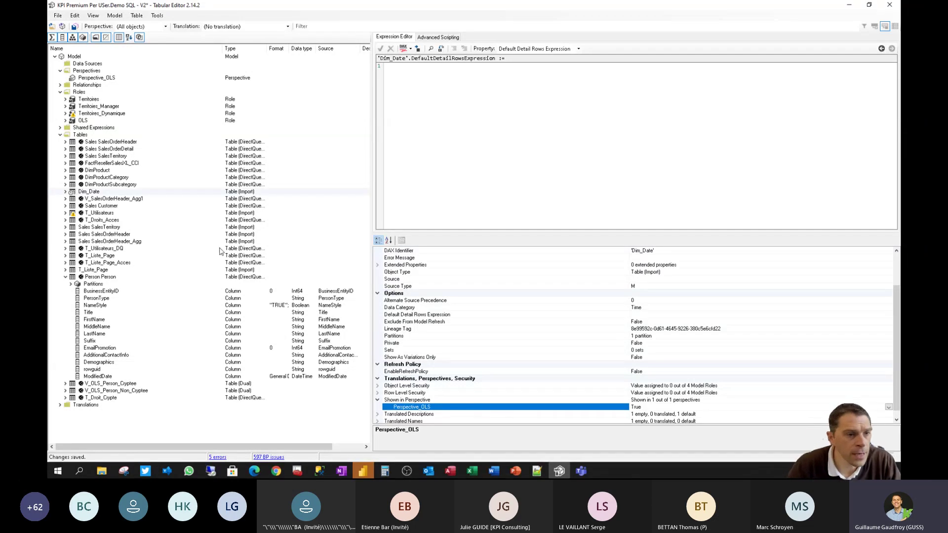
Step: Set the DimProduct table's visibility in Perspective_OLS to True and try to save the model
click(98, 171)
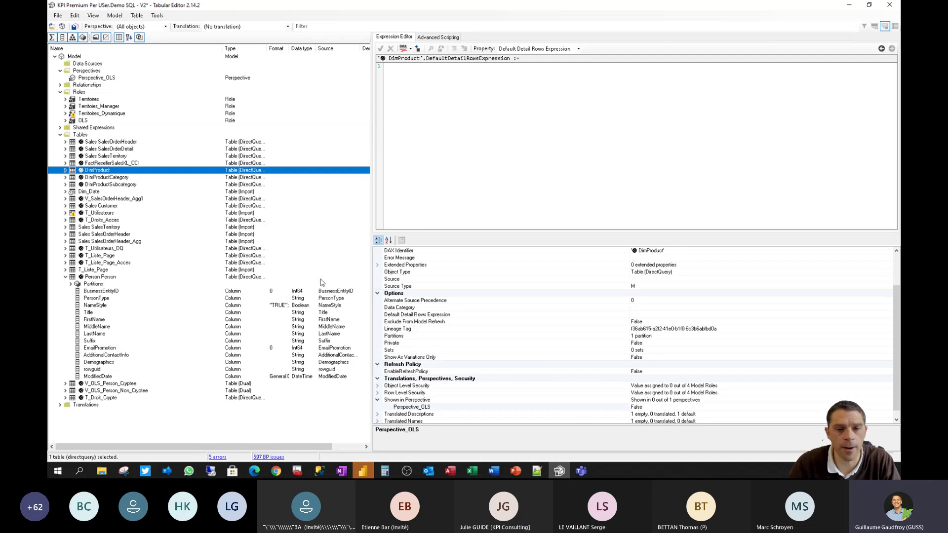
click(640, 408)
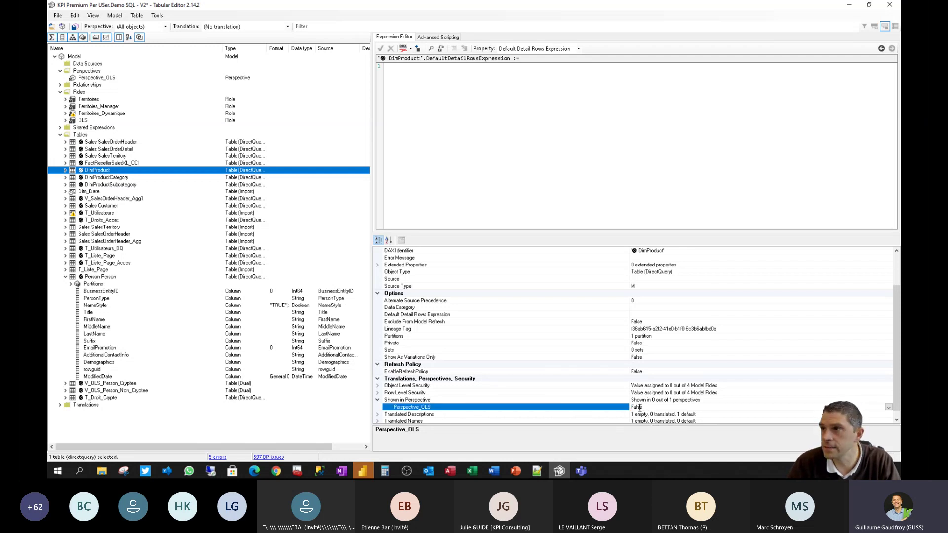
double_click(650, 408)
key(ctrl+s)
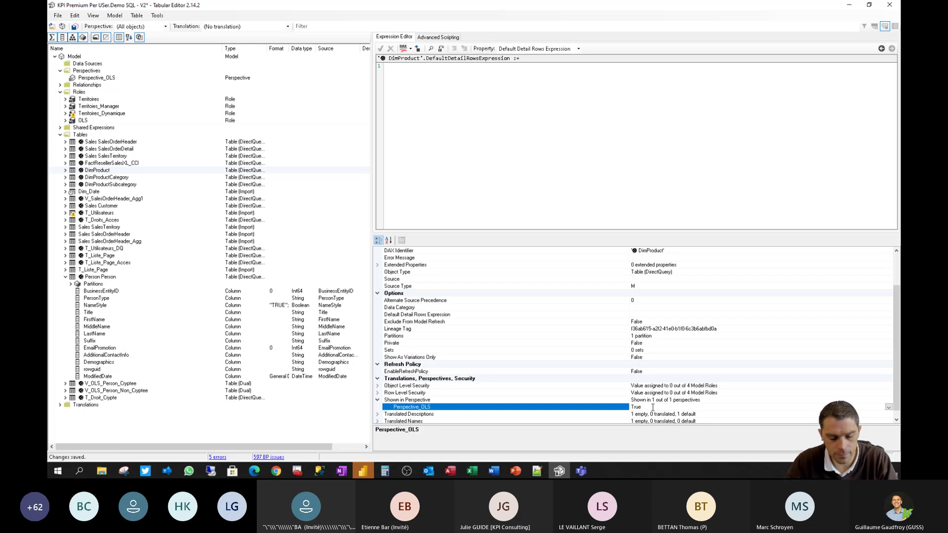
key(ctrl+s)
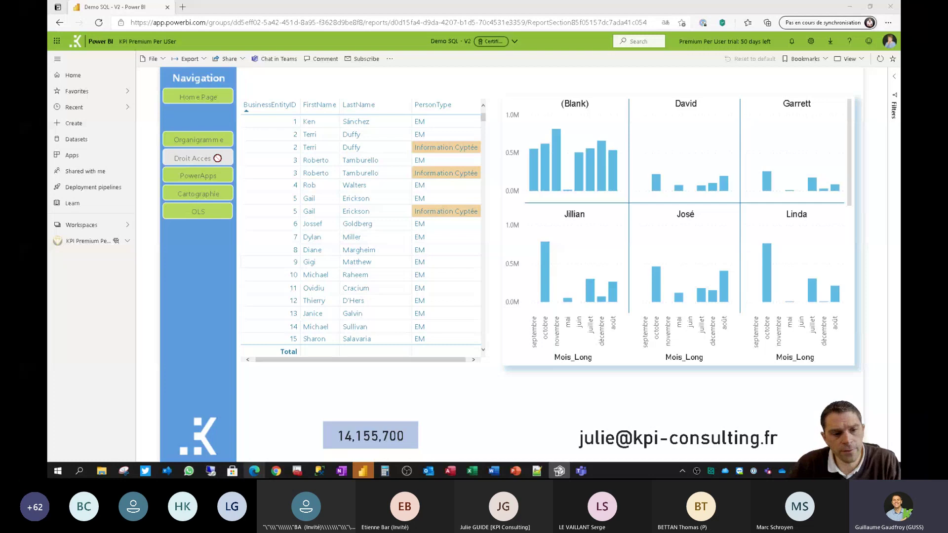
Step: Return to the report in Edge and open the personalization settings of the small-multiples column chart
click(407, 470)
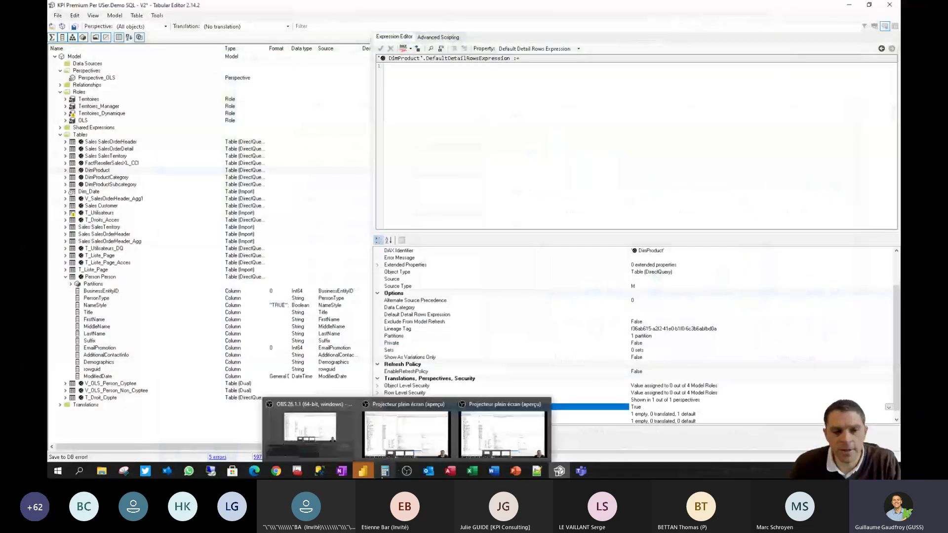
mouse_move(368, 476)
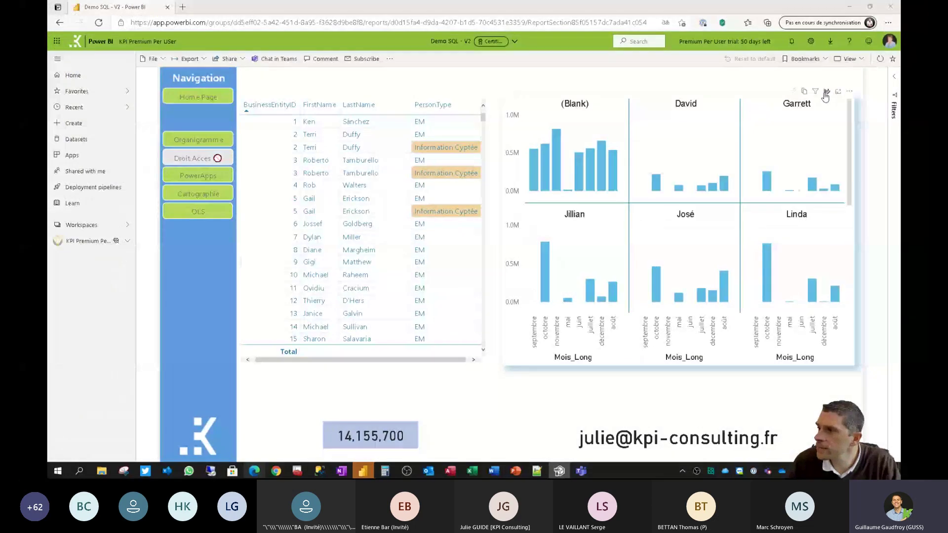
click(827, 92)
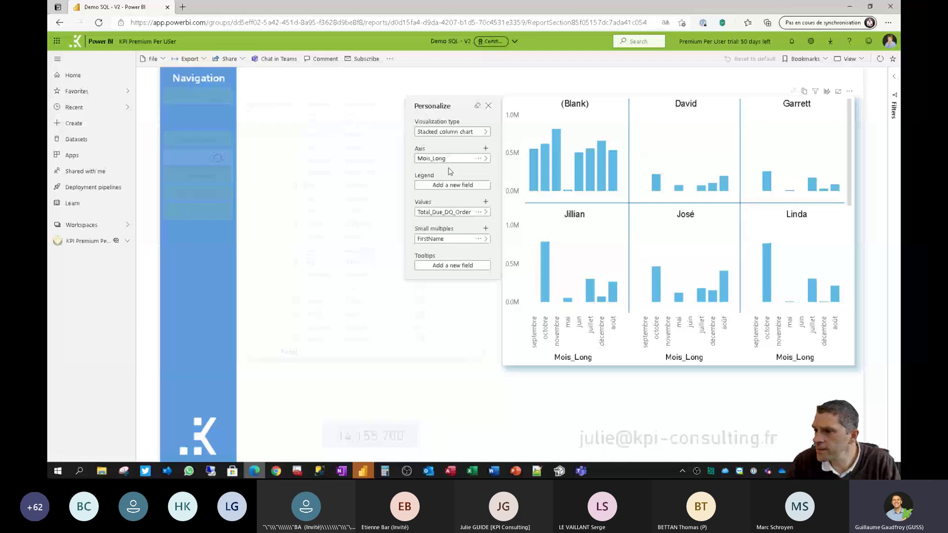
Step: Examine the visualization types and the fields offered for Values through Perspective_OLS in the chart's personalization settings
click(484, 131)
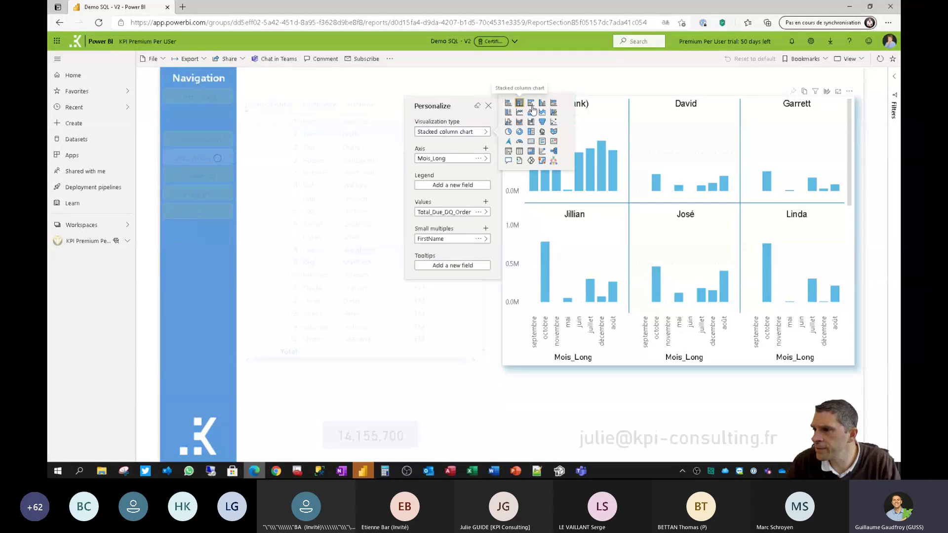
click(441, 202)
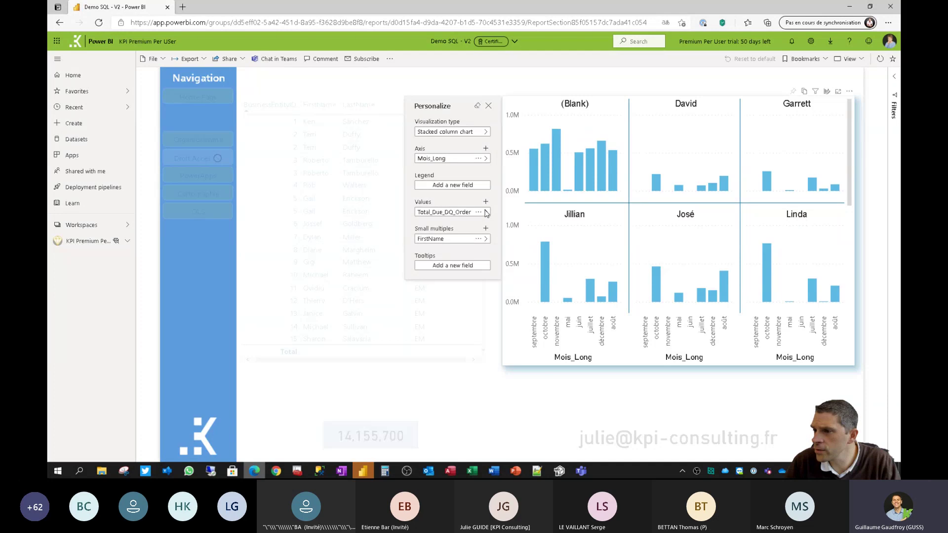
click(485, 212)
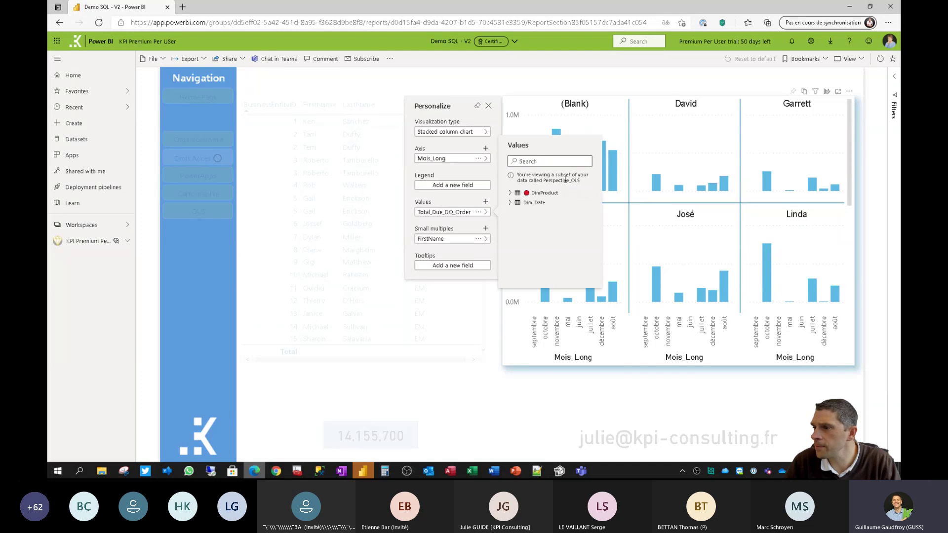
drag(578, 181, 549, 180)
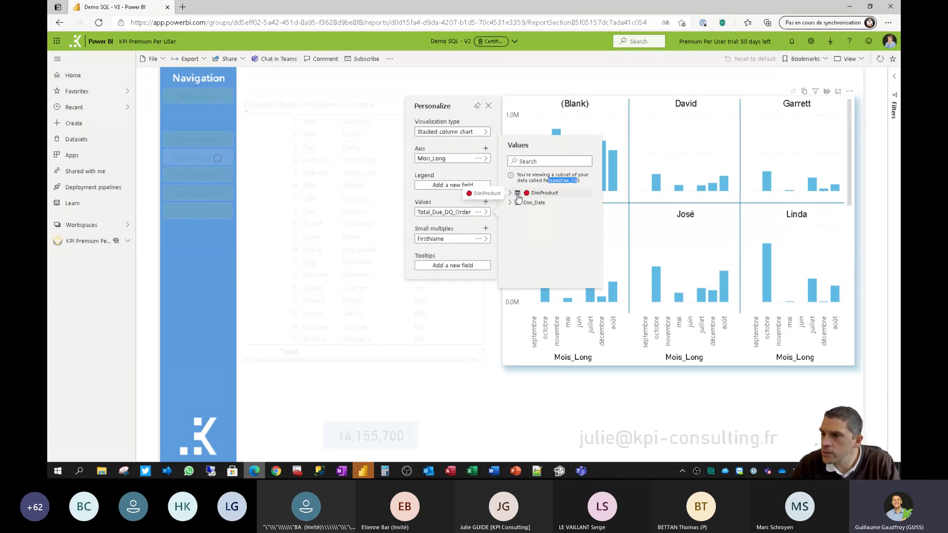
click(447, 201)
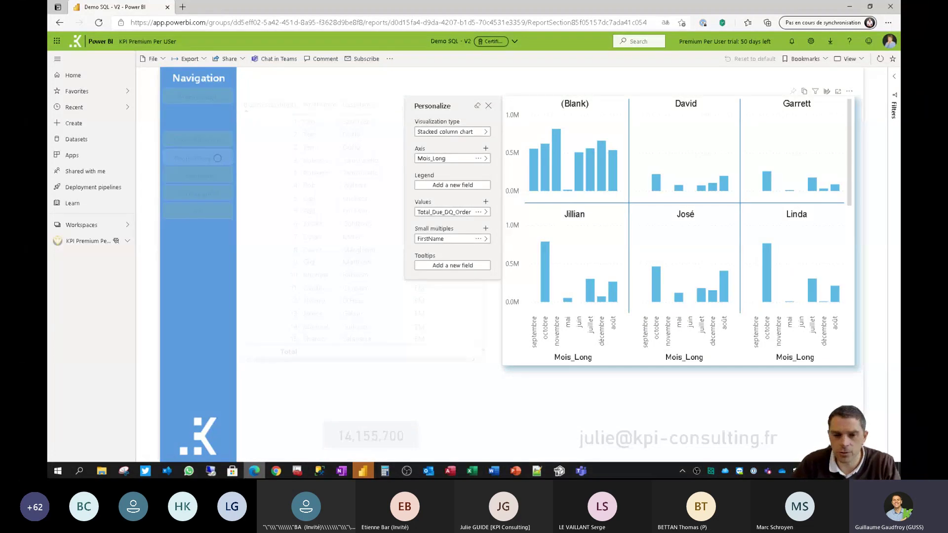
Step: Switch to Power BI Desktop and open the page formatting options of the OLS page
key(alt+Tab)
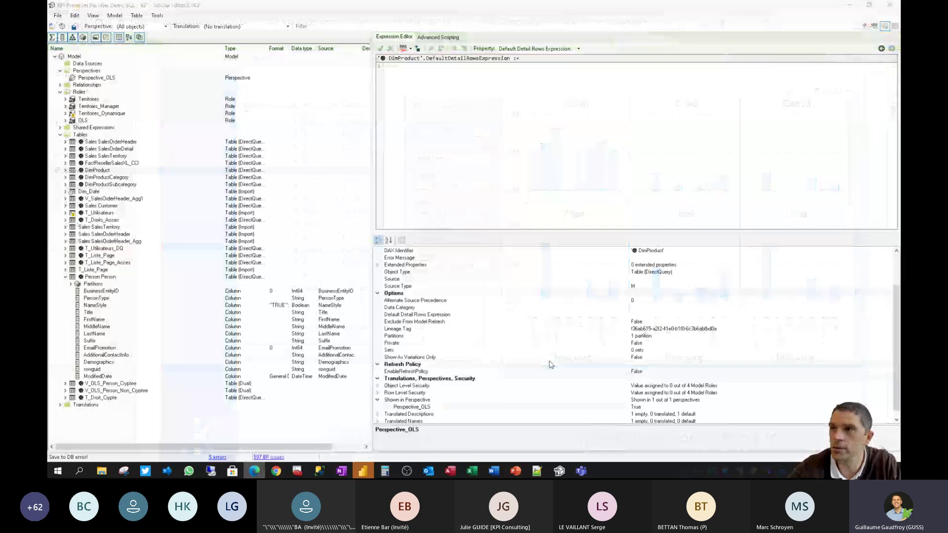
key(alt+Tab)
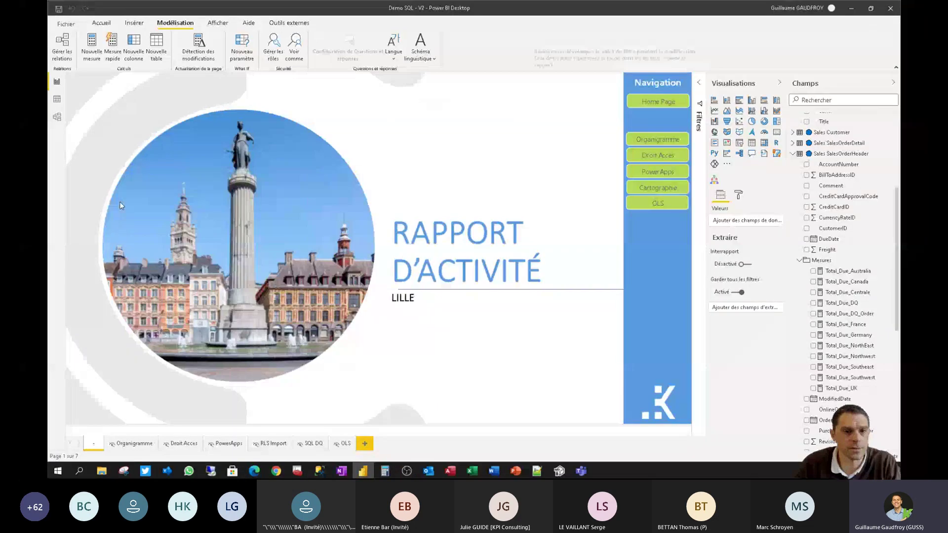
click(343, 444)
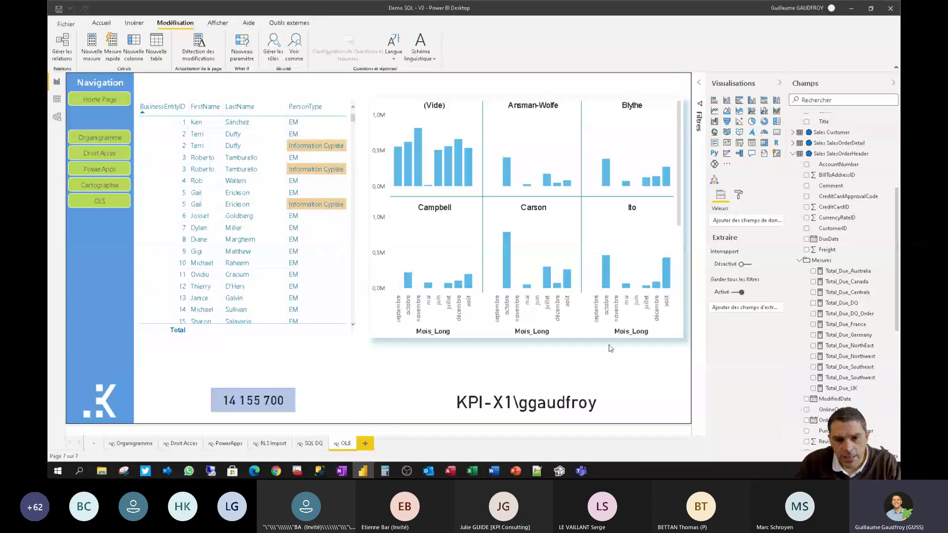
click(738, 195)
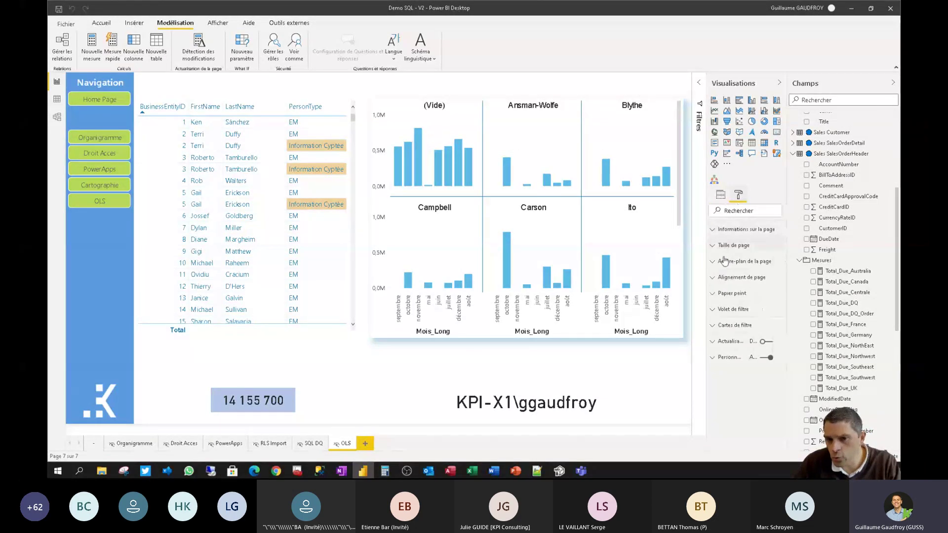
click(69, 24)
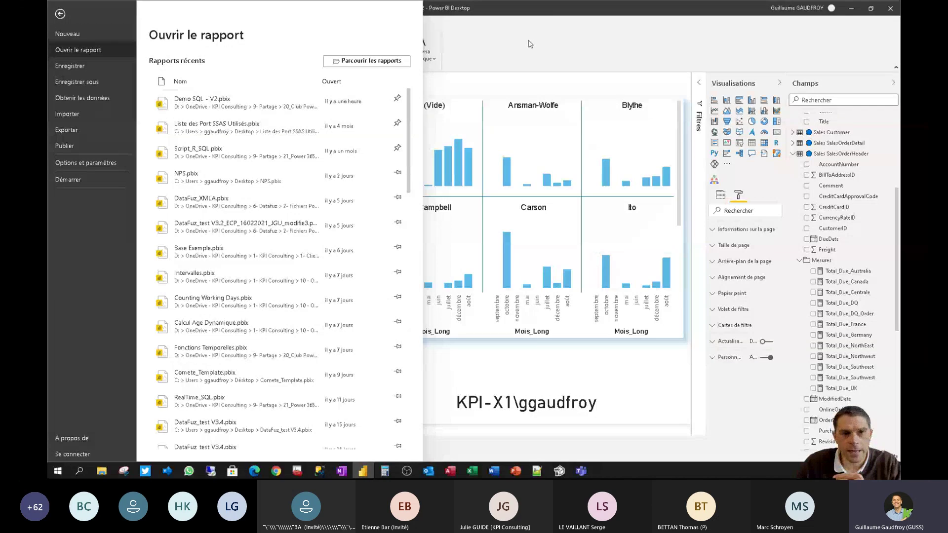
click(528, 341)
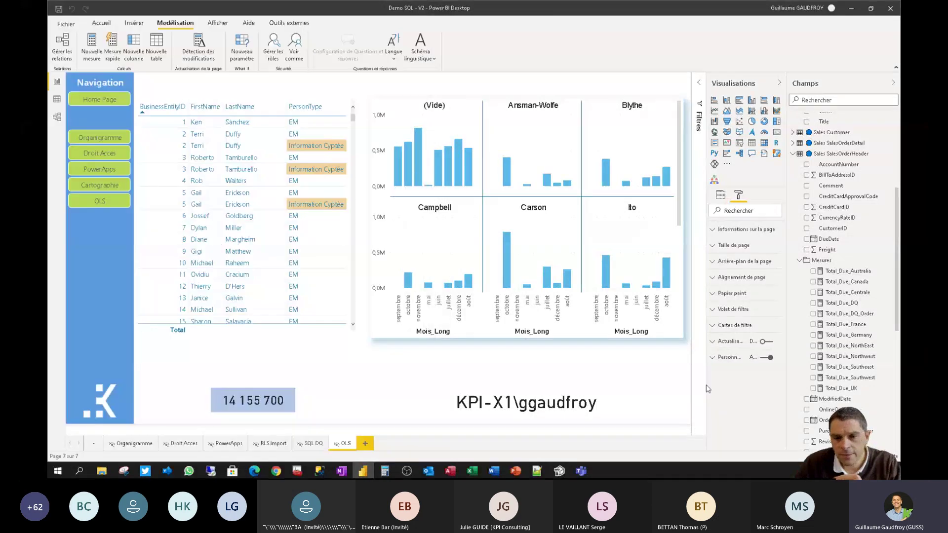
Step: Set the report-reader perspective to Perspective_OLS in the OLS page's visual personalization options
click(712, 358)
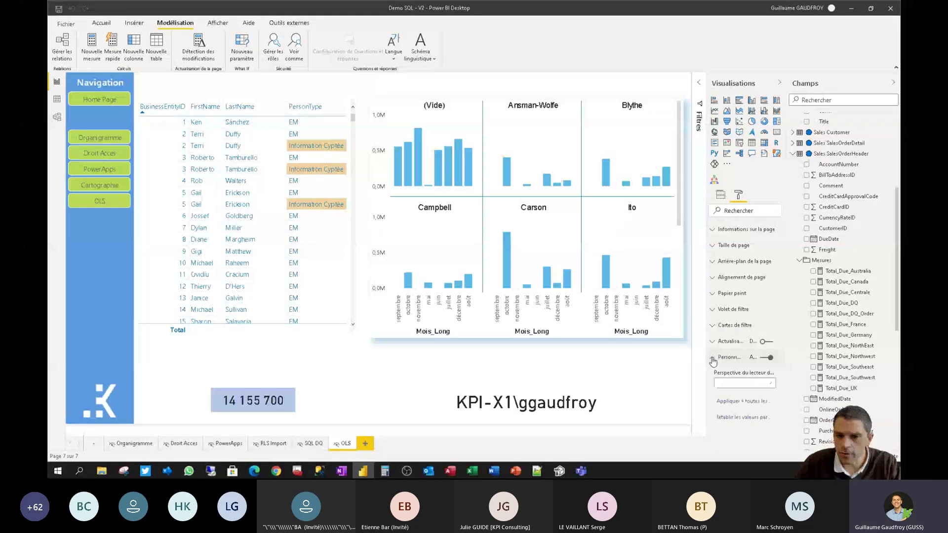
click(772, 383)
click(752, 394)
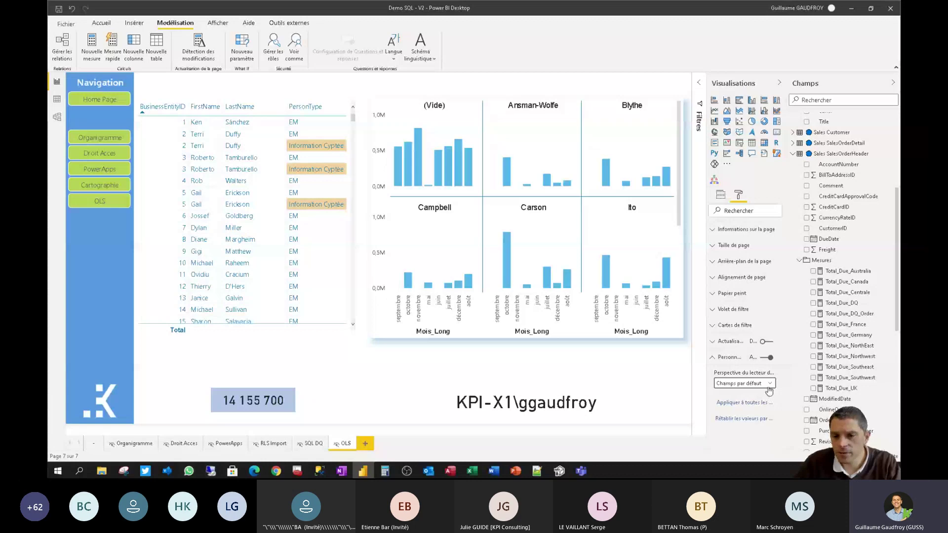
click(770, 386)
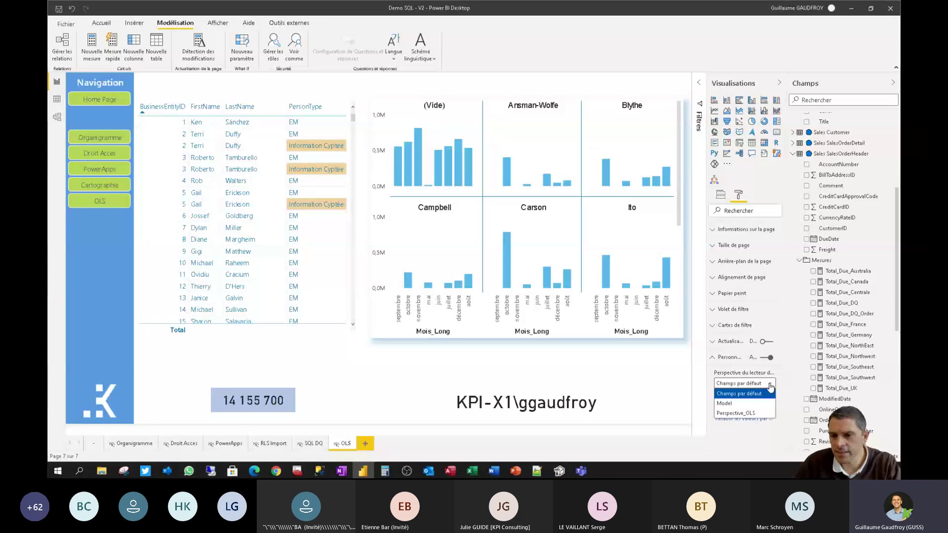
click(739, 414)
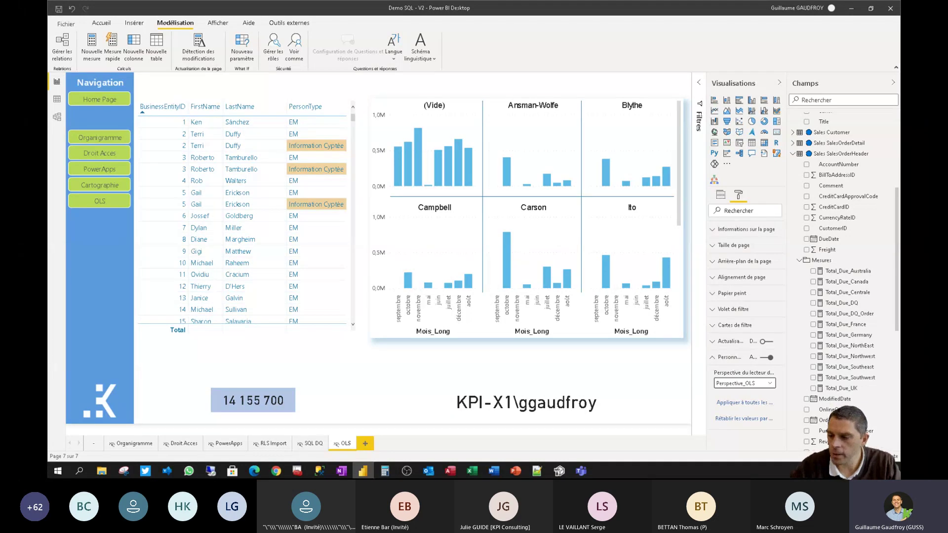
Step: Switch to Tabular Editor, view the Dim_Date table's columns, and collapse the Dim_Date and Person Person tables
key(alt+Tab)
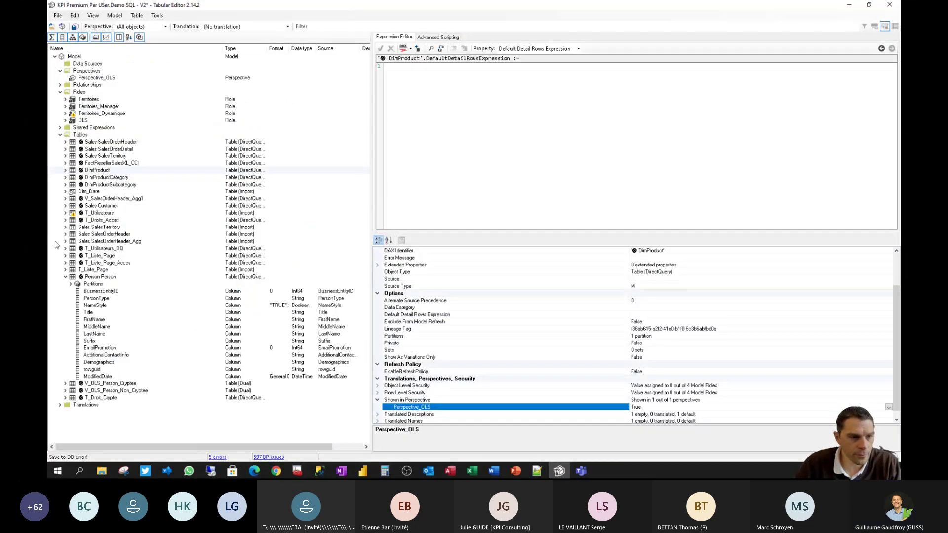
click(66, 191)
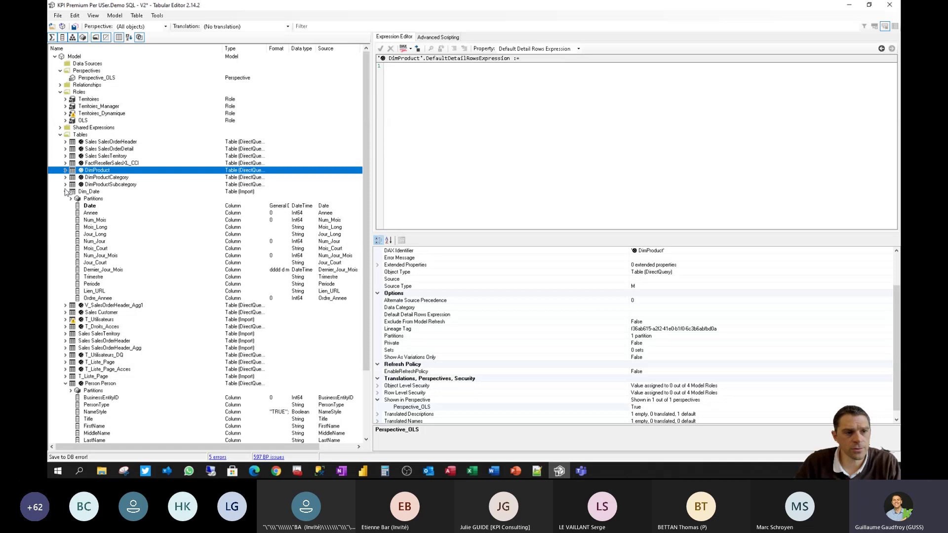
click(66, 192)
click(66, 277)
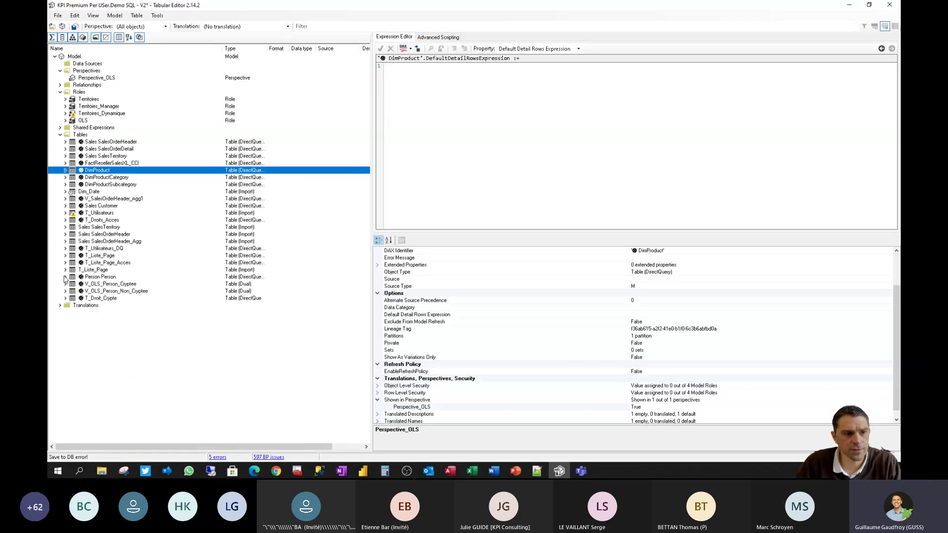
Step: Add a new translation to the model with the culture en-US - English (United States)
click(60, 306)
right_click(85, 306)
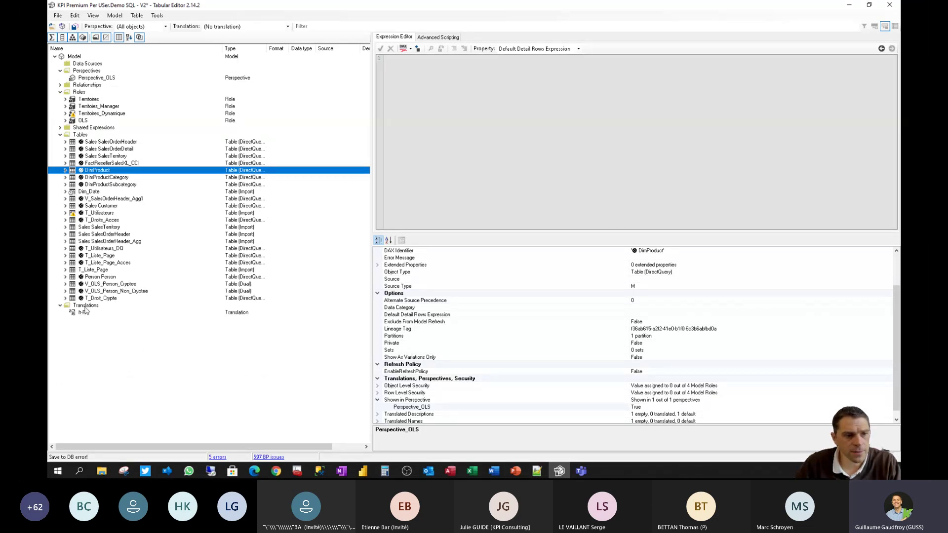
click(106, 316)
click(156, 116)
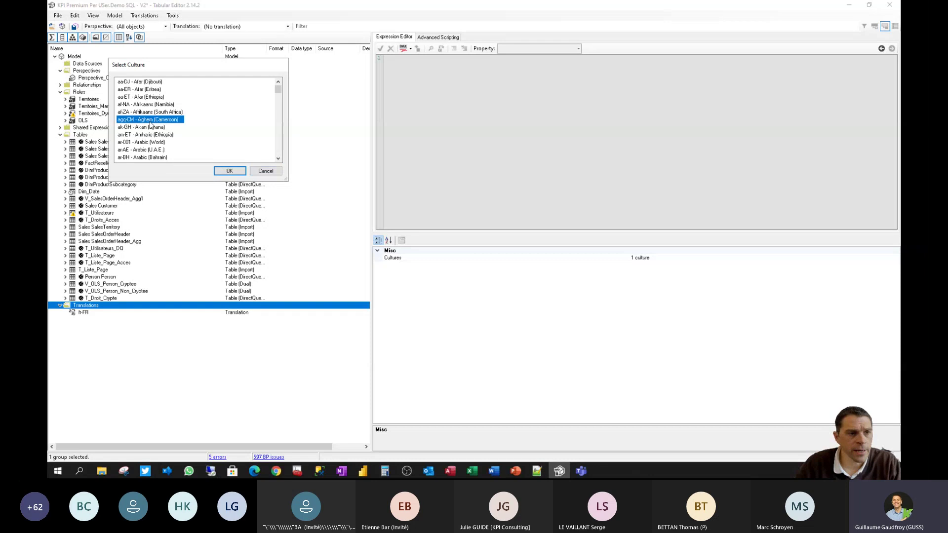
scroll(157, 133, down, 2)
scroll(157, 132, down, 20)
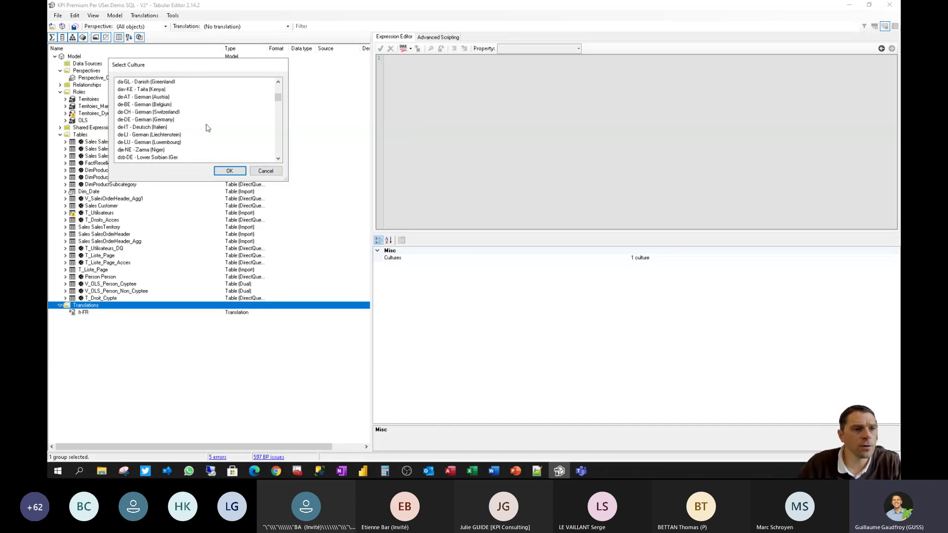
scroll(220, 129, down, 4)
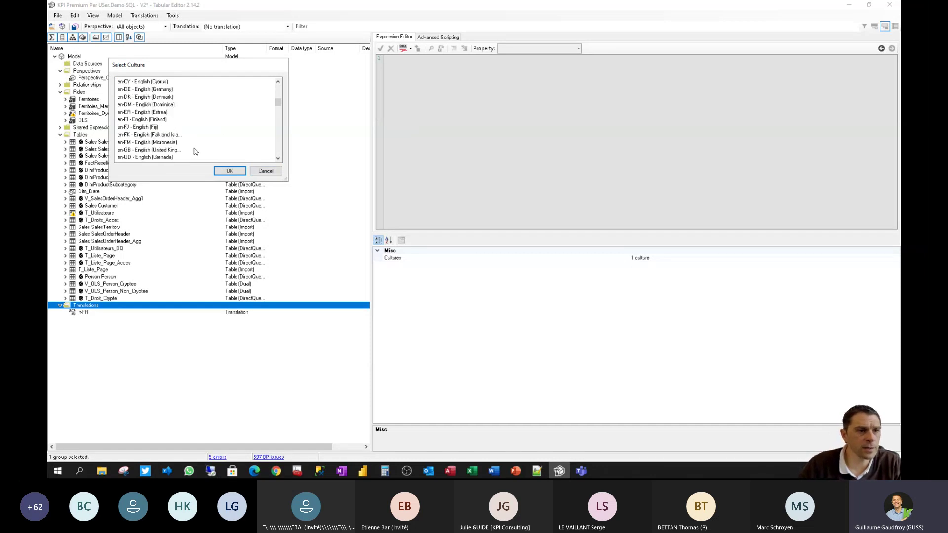
scroll(203, 130, up, 4)
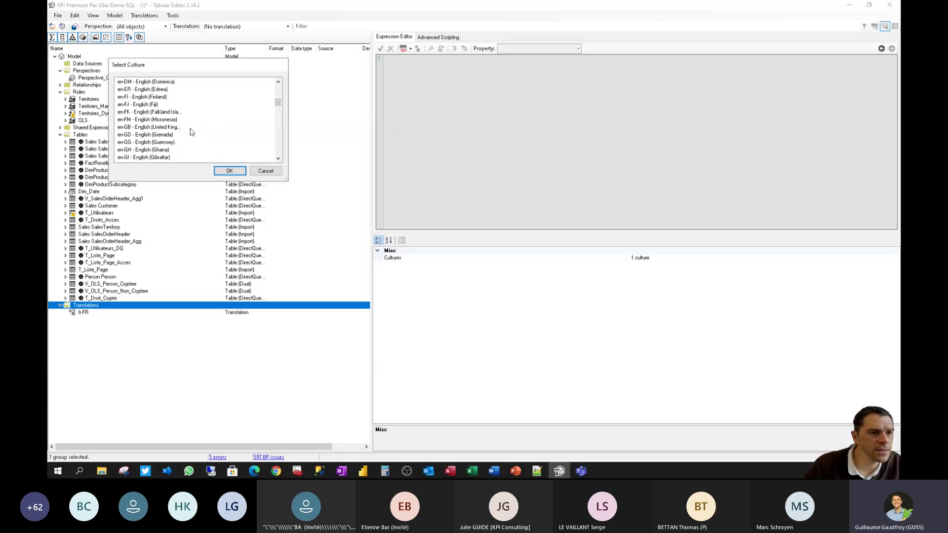
scroll(193, 131, up, 4)
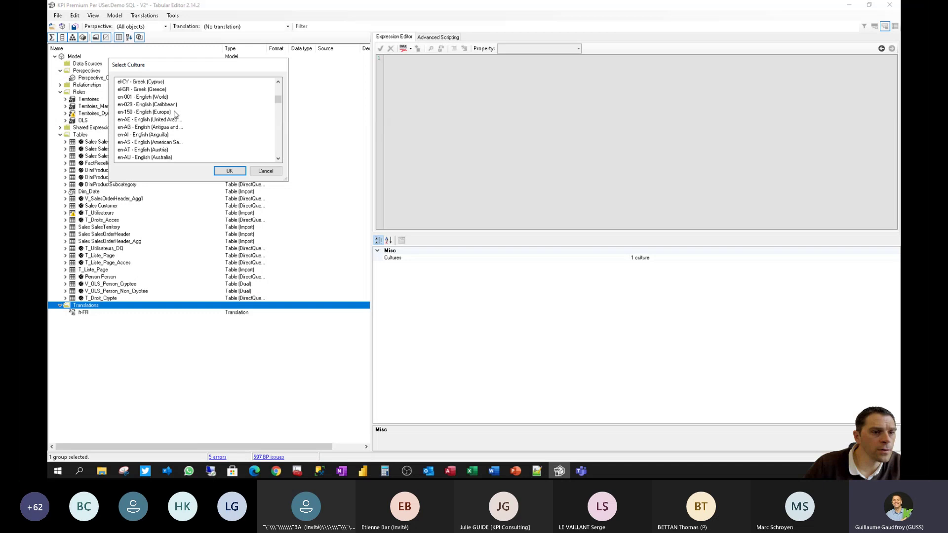
scroll(187, 124, down, 6)
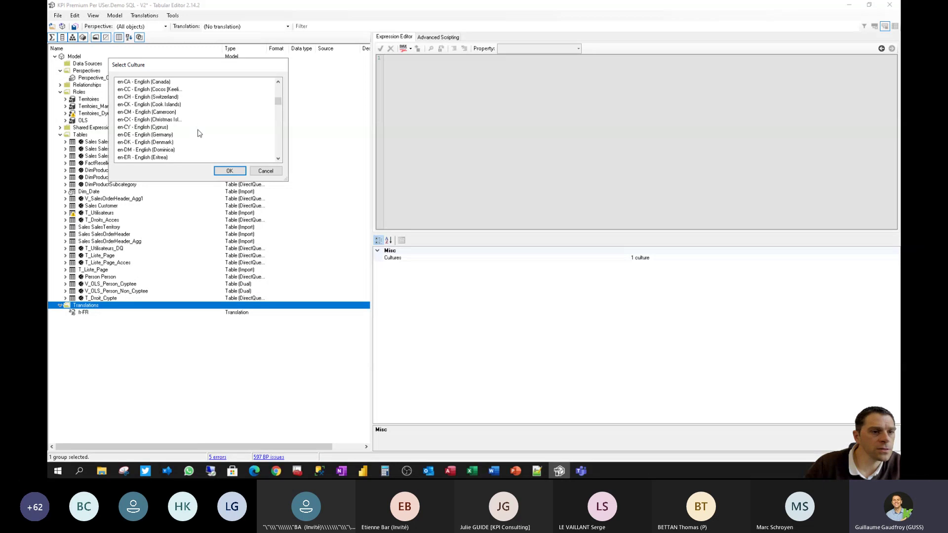
scroll(197, 133, down, 4)
scroll(182, 121, down, 9)
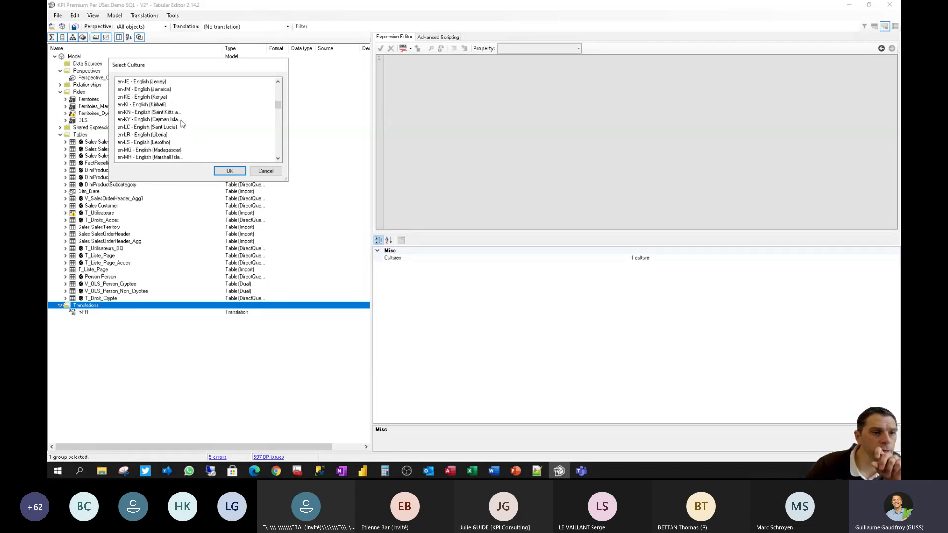
scroll(185, 132, down, 8)
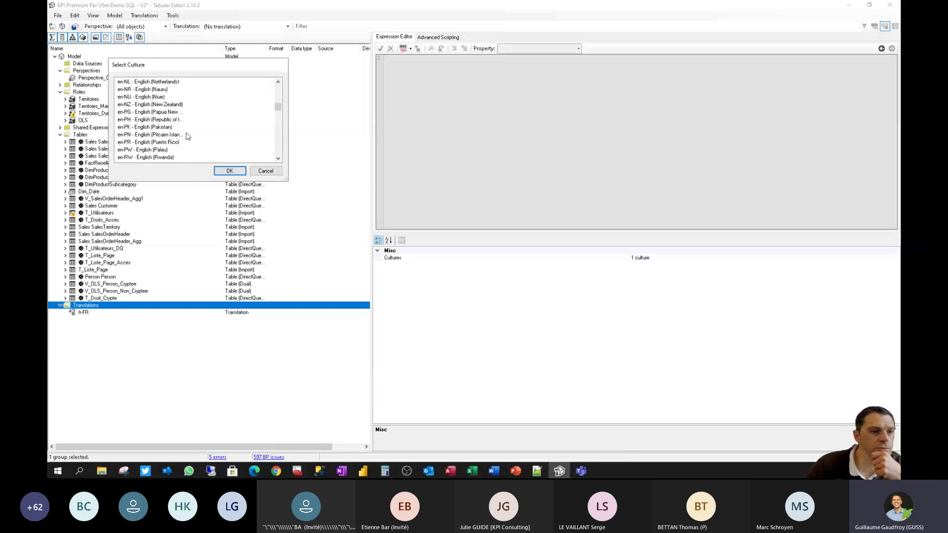
scroll(191, 138, down, 4)
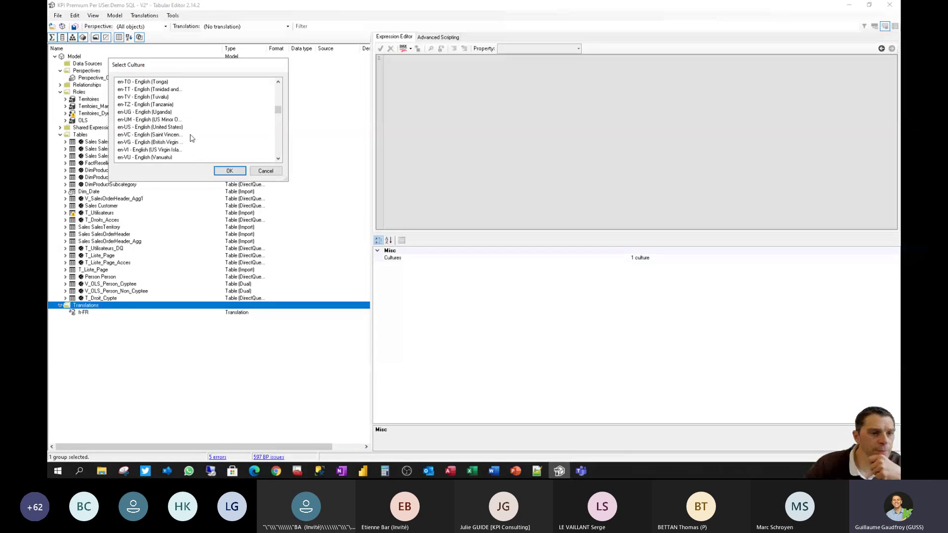
scroll(178, 147, down, 4)
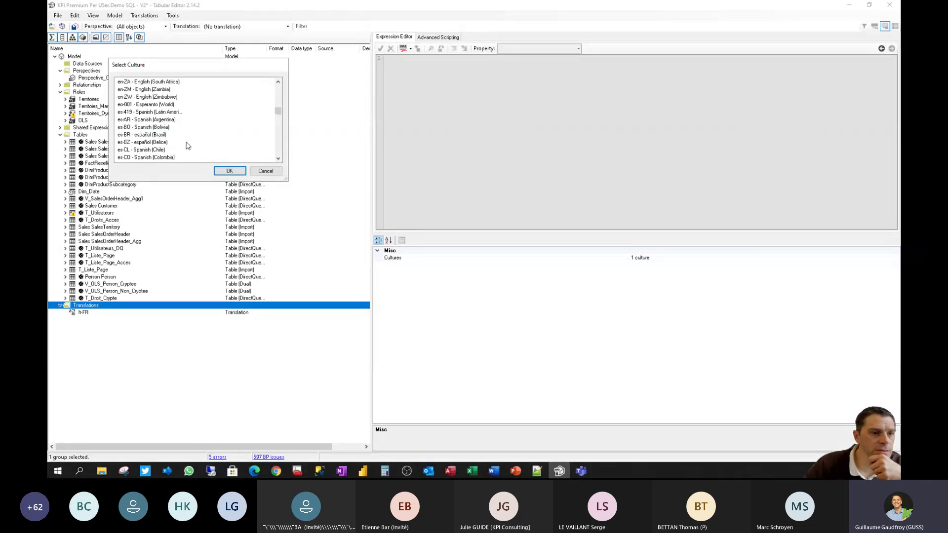
scroll(279, 111, down, 1)
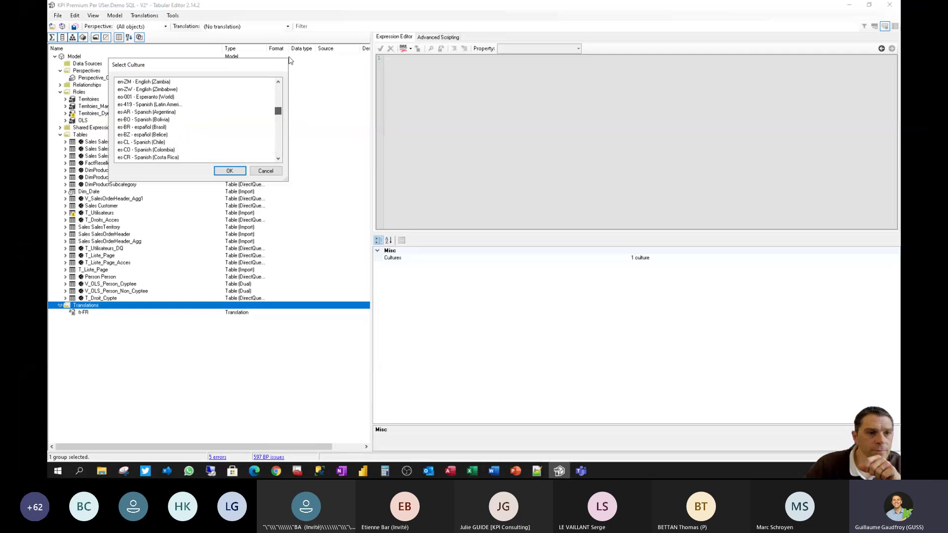
scroll(196, 119, down, 15)
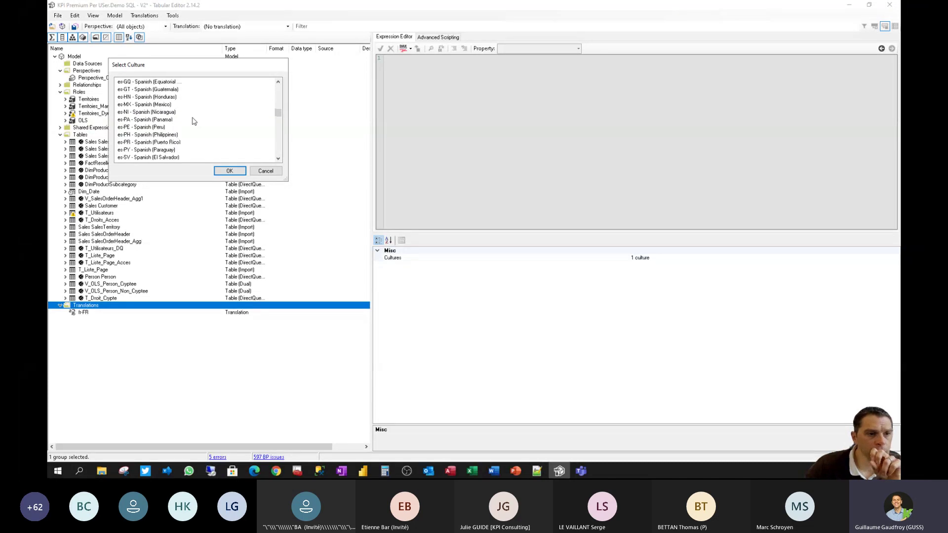
scroll(188, 118, up, 20)
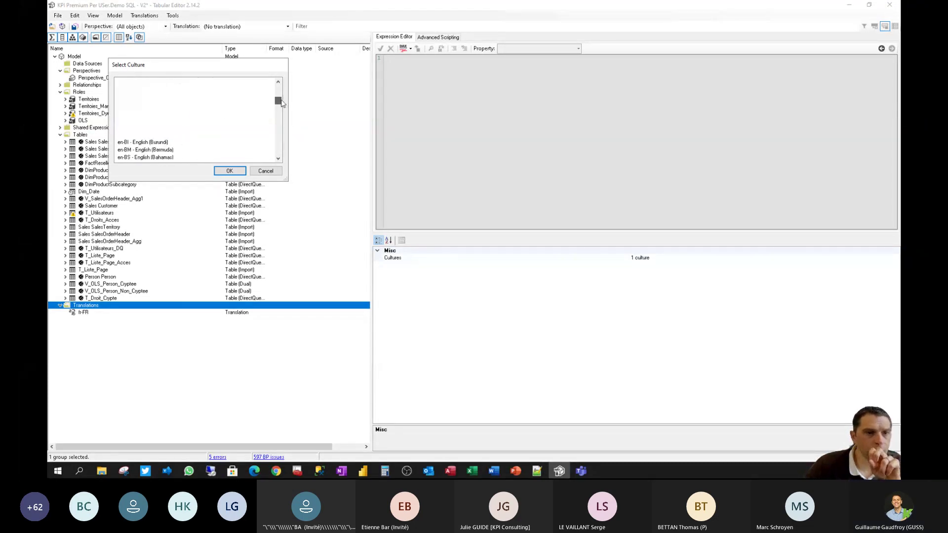
scroll(187, 134, down, 20)
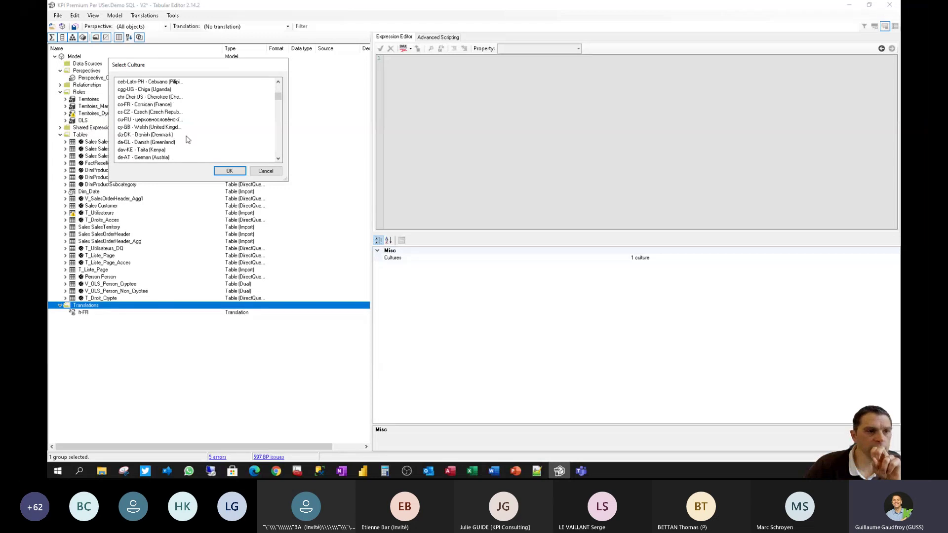
scroll(185, 141, down, 2)
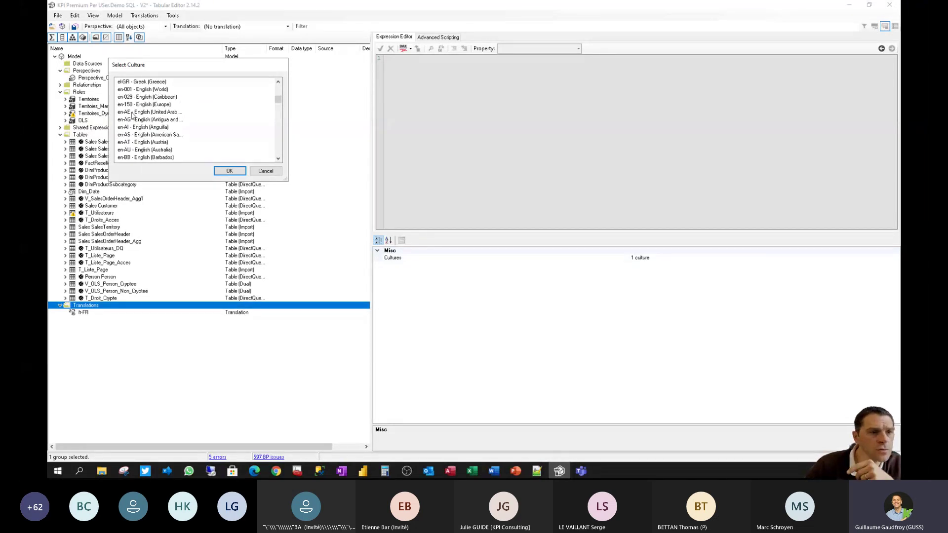
click(191, 114)
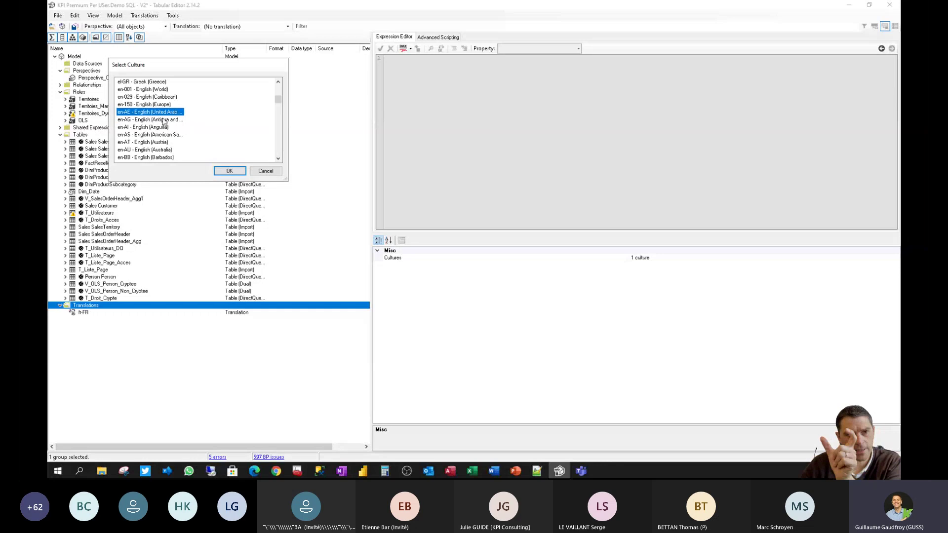
click(162, 143)
scroll(190, 142, down, 8)
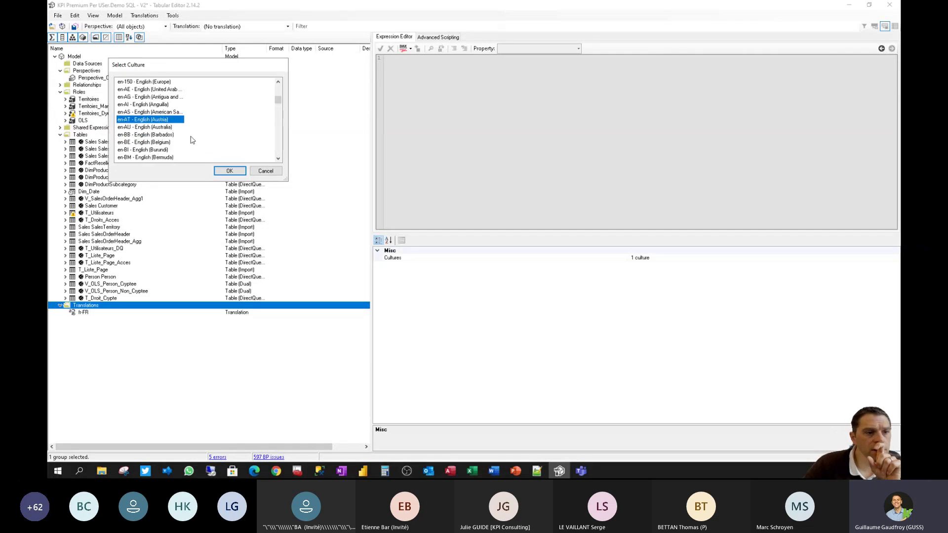
scroll(194, 144, down, 18)
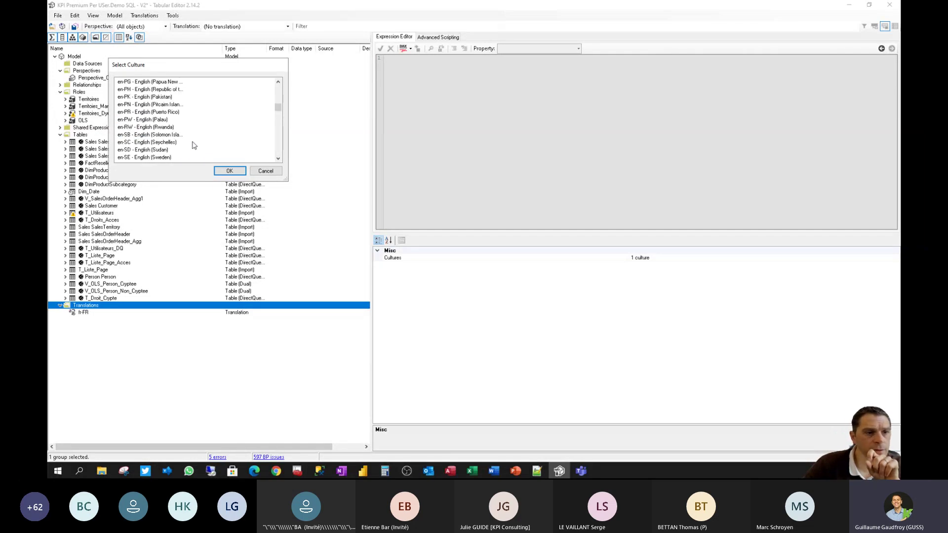
scroll(193, 146, down, 3)
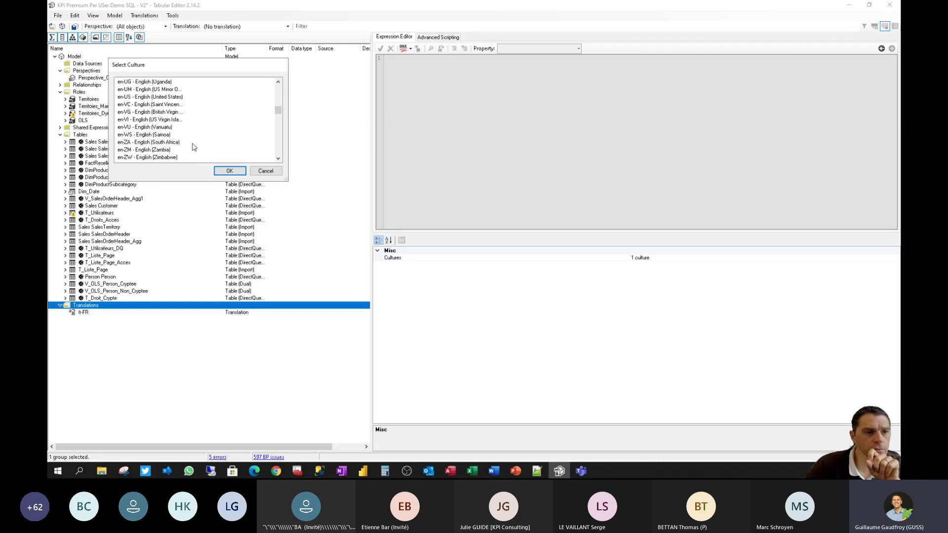
click(181, 149)
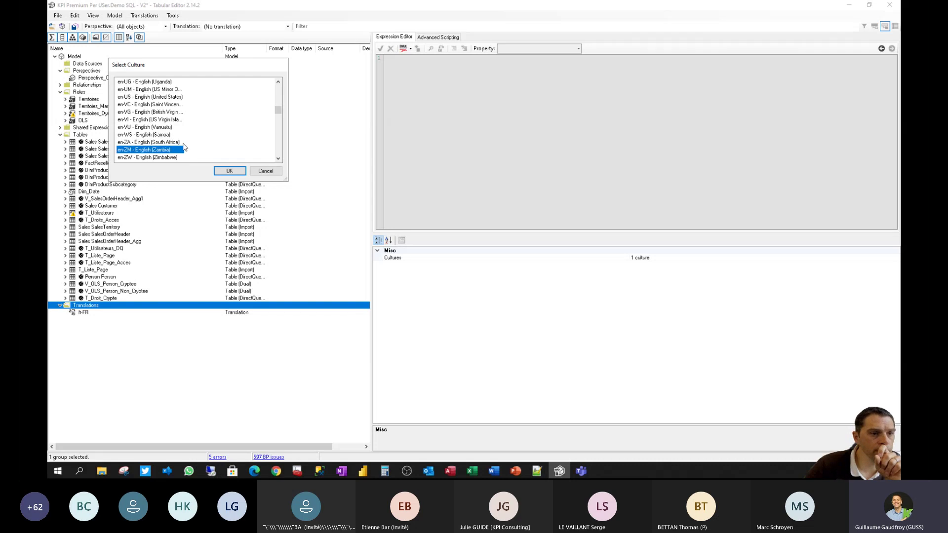
scroll(197, 143, up, 1)
click(170, 119)
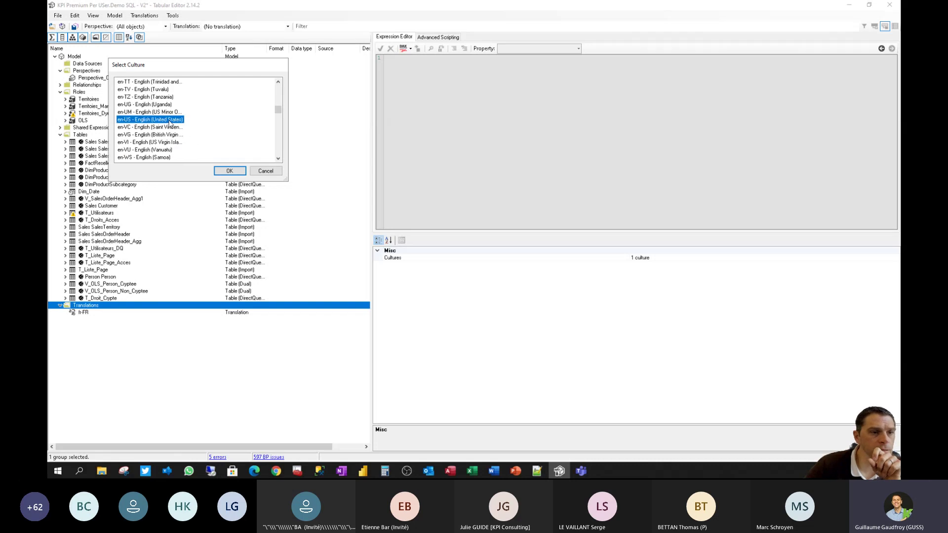
click(223, 172)
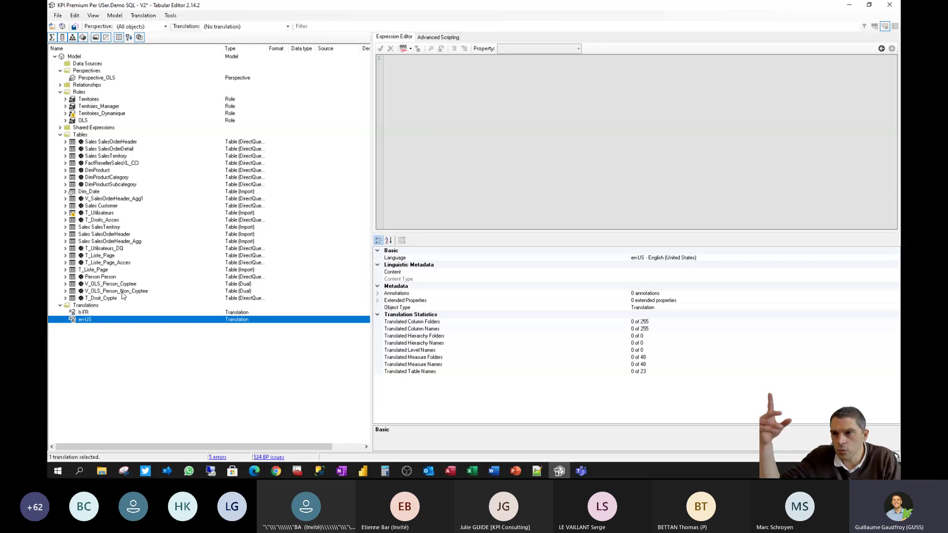
Step: Show the Dim_Date table's columns and select the Mois_Long column
click(65, 192)
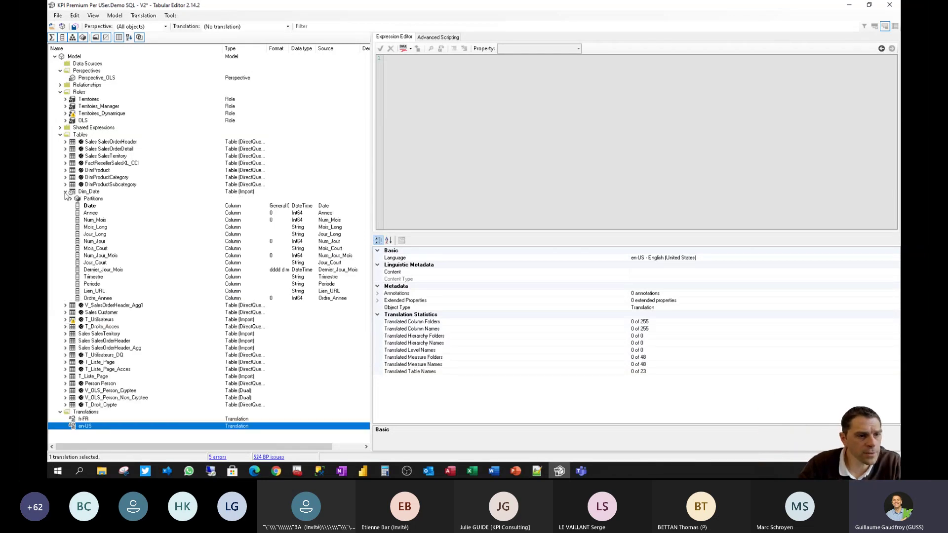
click(97, 228)
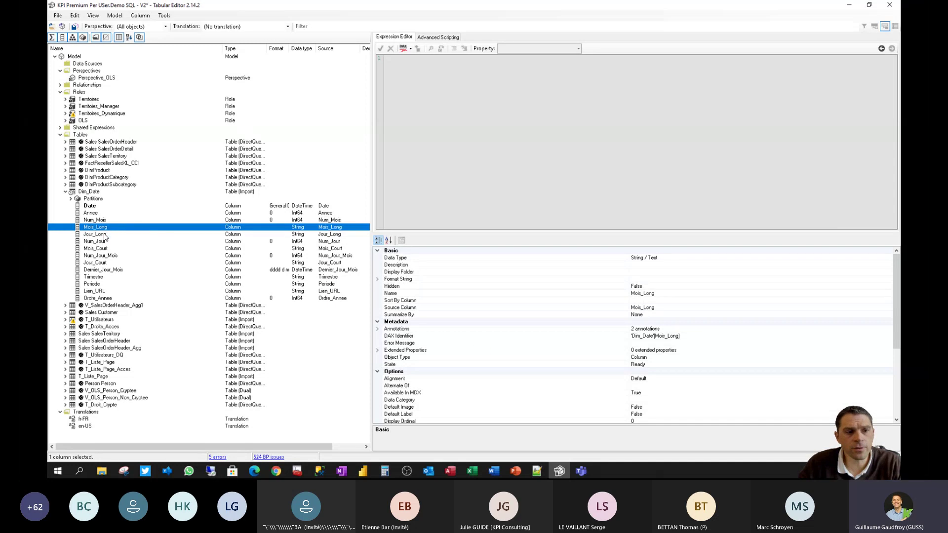
Step: Restart Tabular Editor from the desktop and open the Demo SQL - V2 database from the Power BI server using the connected Microsoft account
key(alt+Tab)
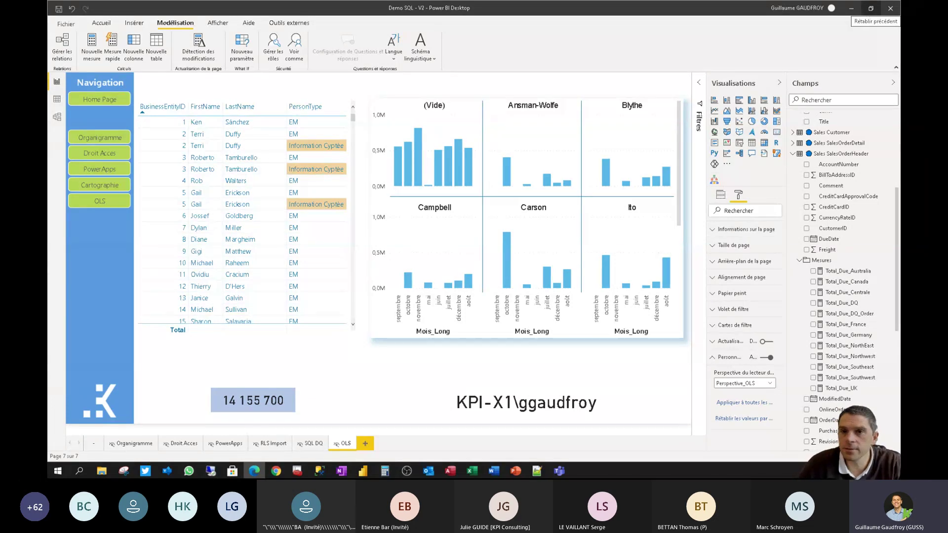
click(851, 7)
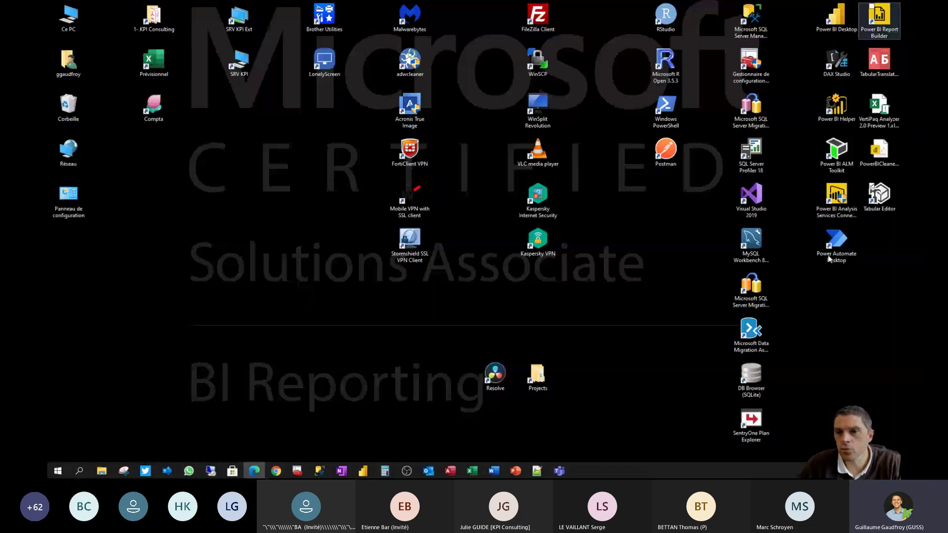
double_click(879, 196)
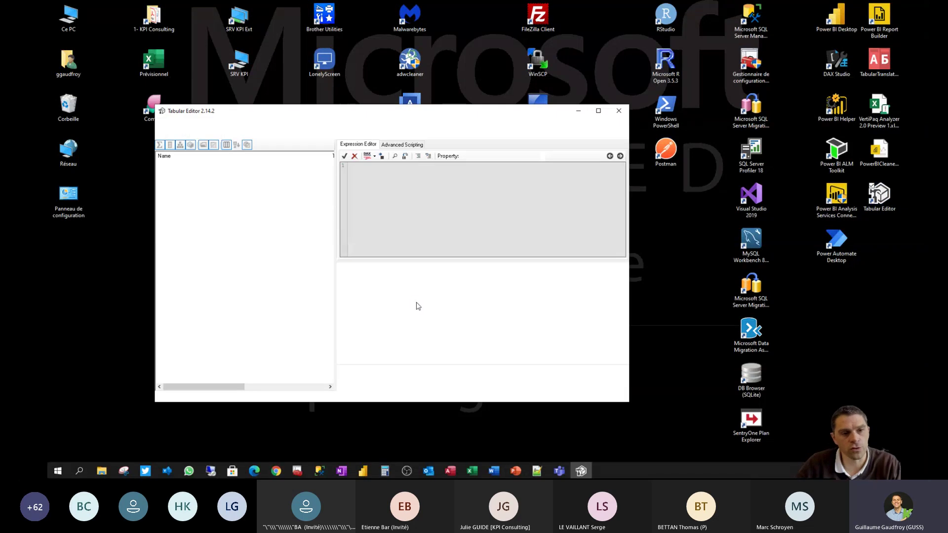
click(165, 124)
mouse_move(197, 143)
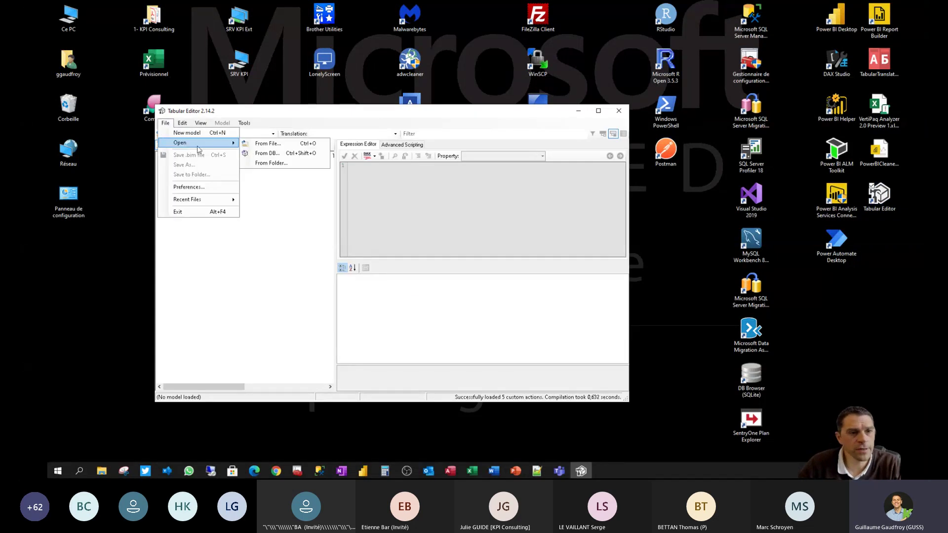
click(262, 153)
click(432, 298)
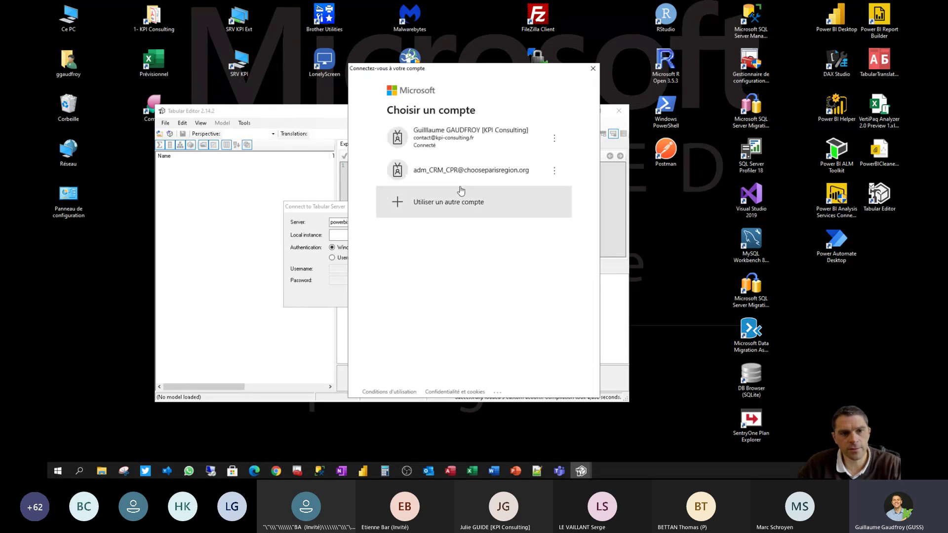
click(444, 142)
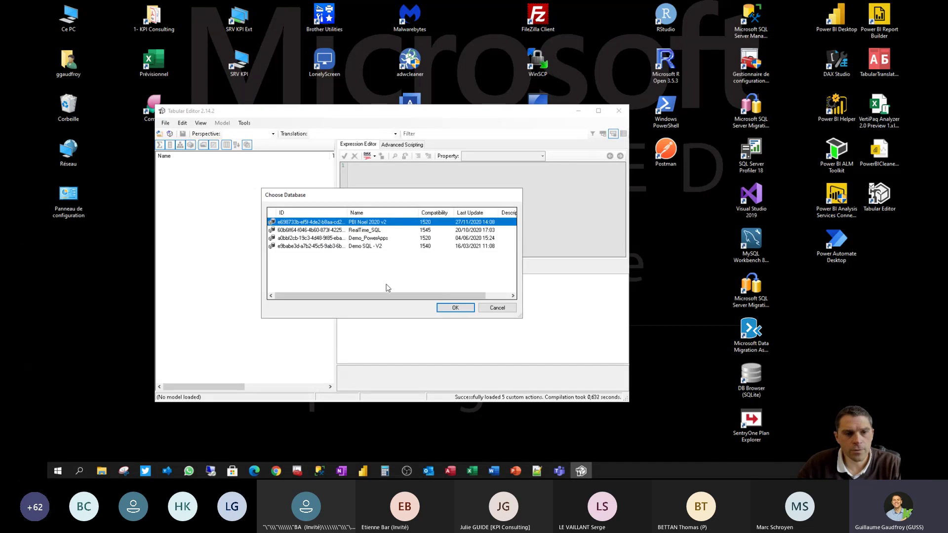
click(335, 246)
click(455, 307)
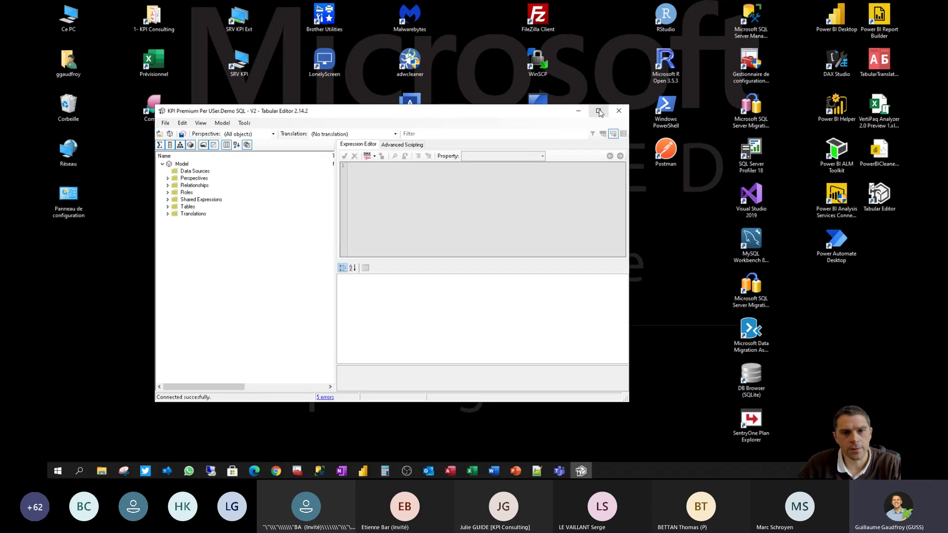
click(598, 111)
Step: Add a new translation to the model with the culture en-US - English (United States)
click(61, 106)
click(60, 106)
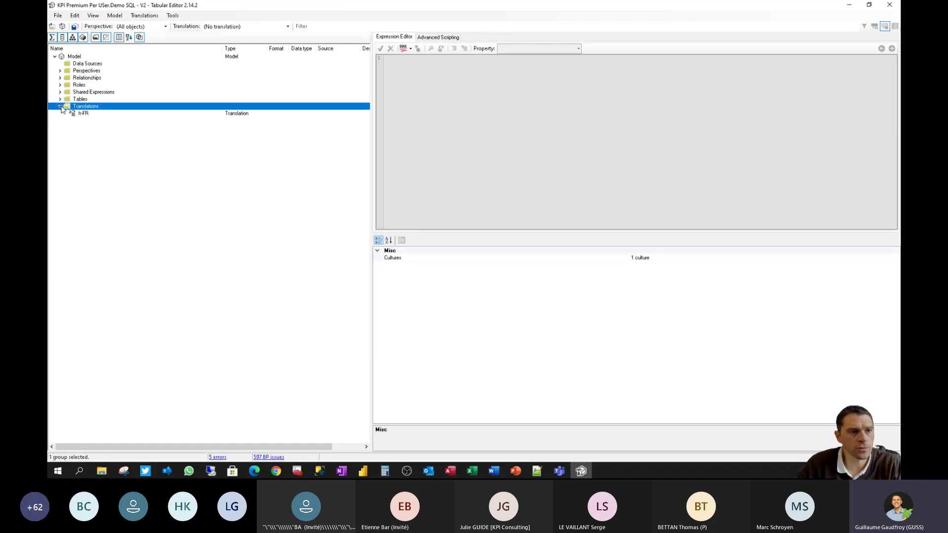
right_click(95, 108)
click(106, 113)
click(140, 122)
scroll(140, 122, down, 3)
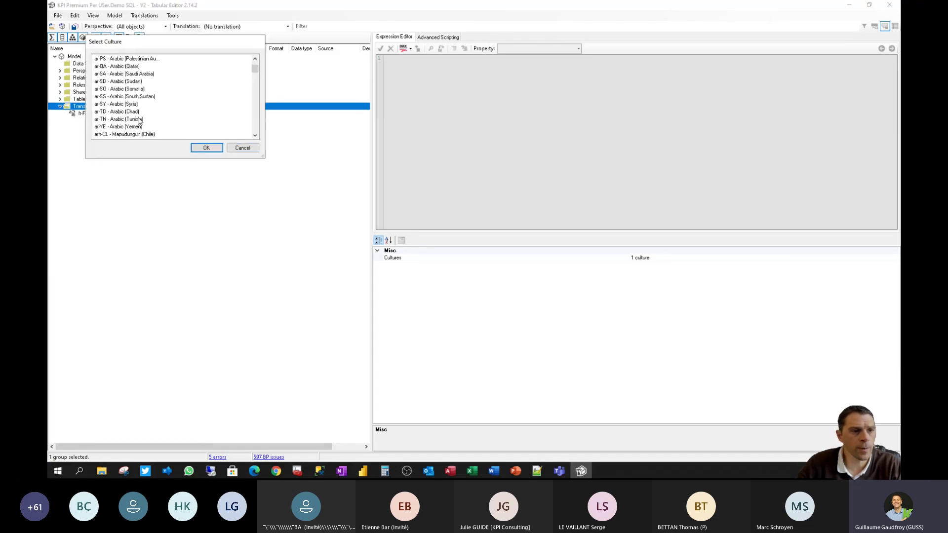
drag(255, 69, 255, 85)
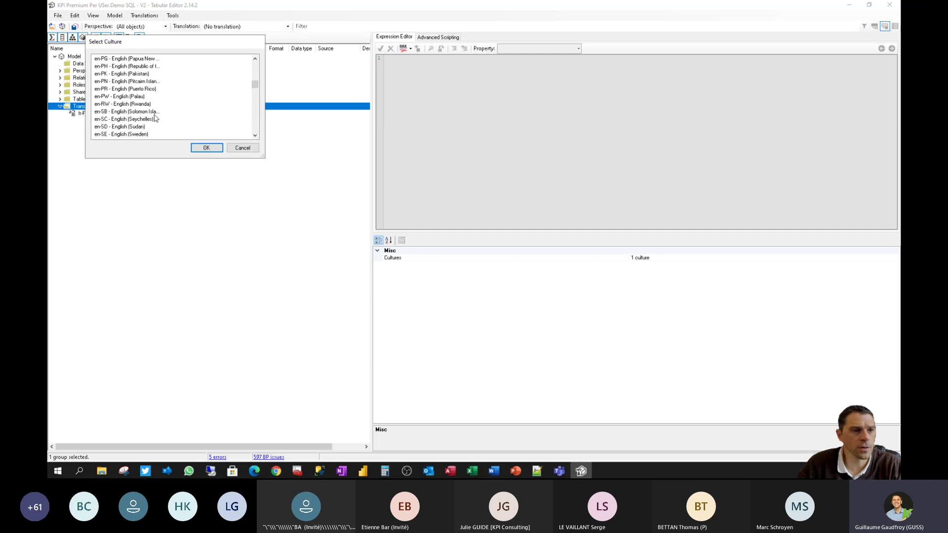
scroll(148, 122, down, 6)
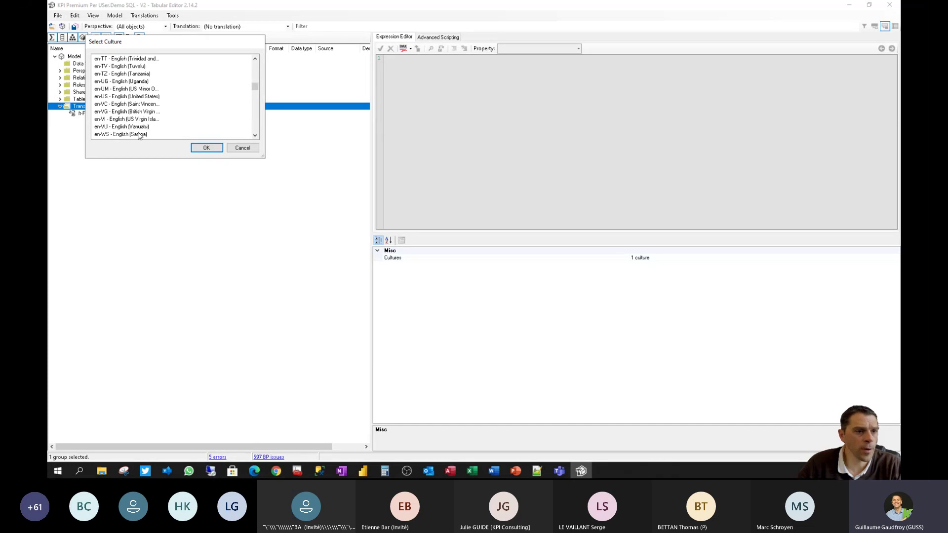
click(147, 98)
click(206, 148)
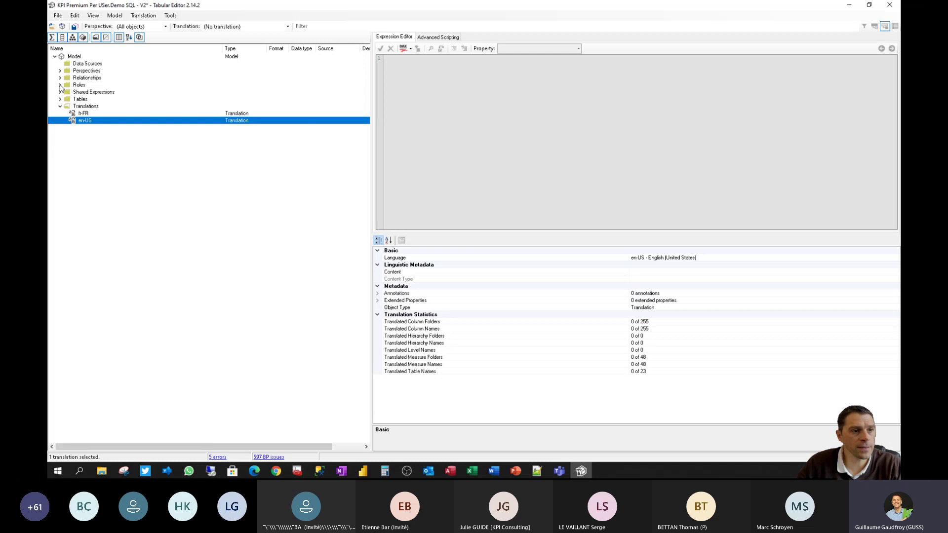
Step: Set the translated names of Dim_Date's Mois_Long column to Month US for English and Mois FR for French, and save the model changes
click(61, 99)
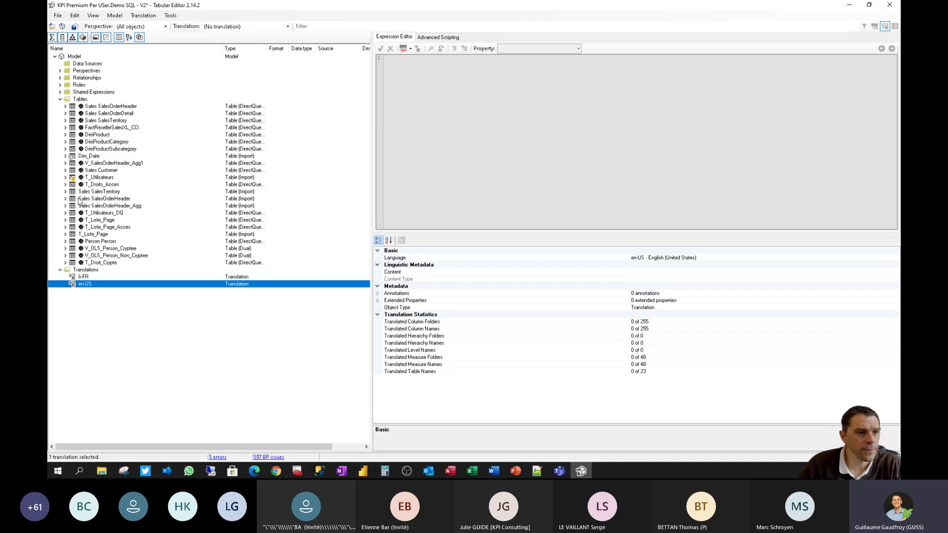
click(66, 156)
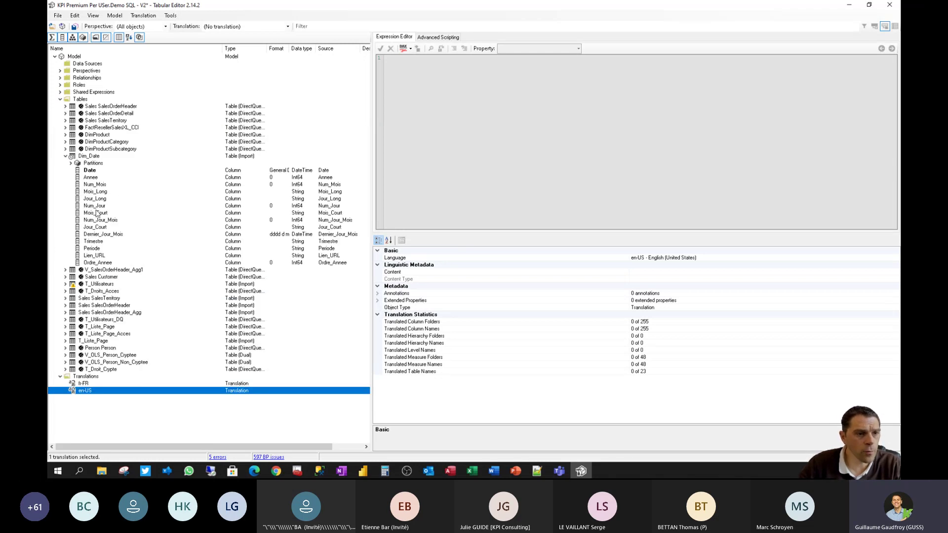
click(99, 192)
scroll(482, 422, down, 5)
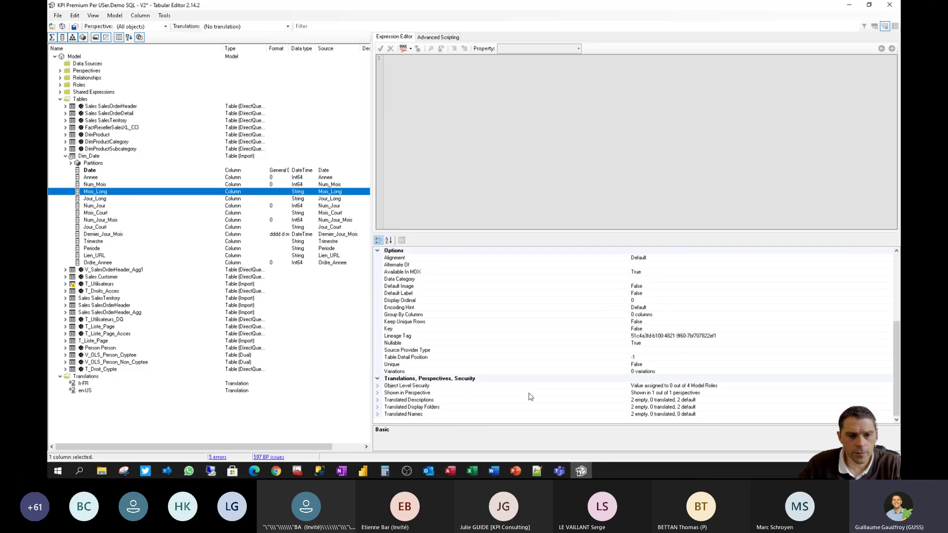
double_click(381, 416)
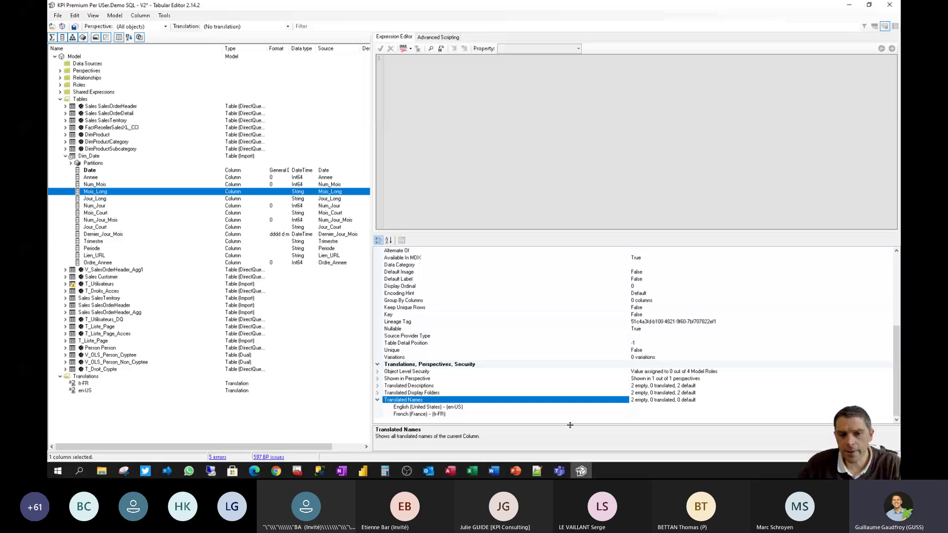
click(643, 406)
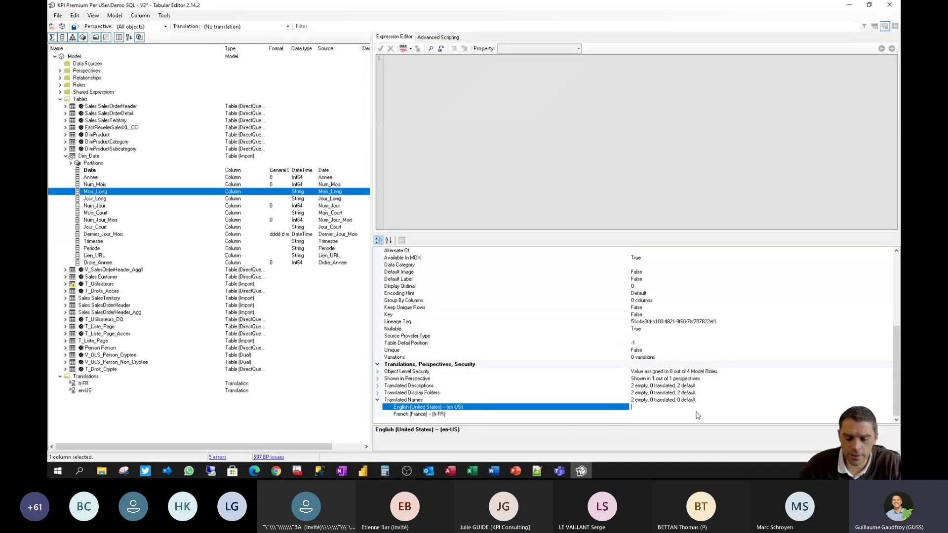
text(M)
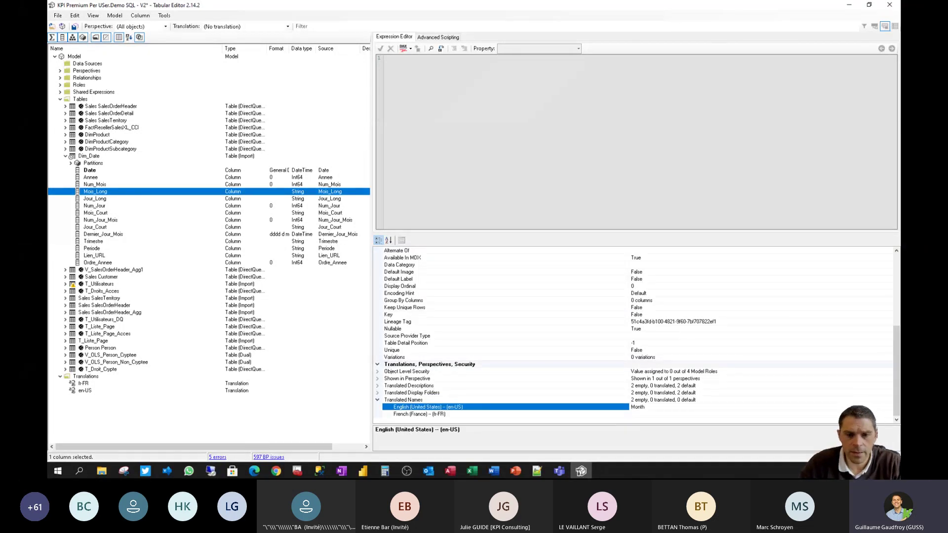
text(onth)
click(688, 415)
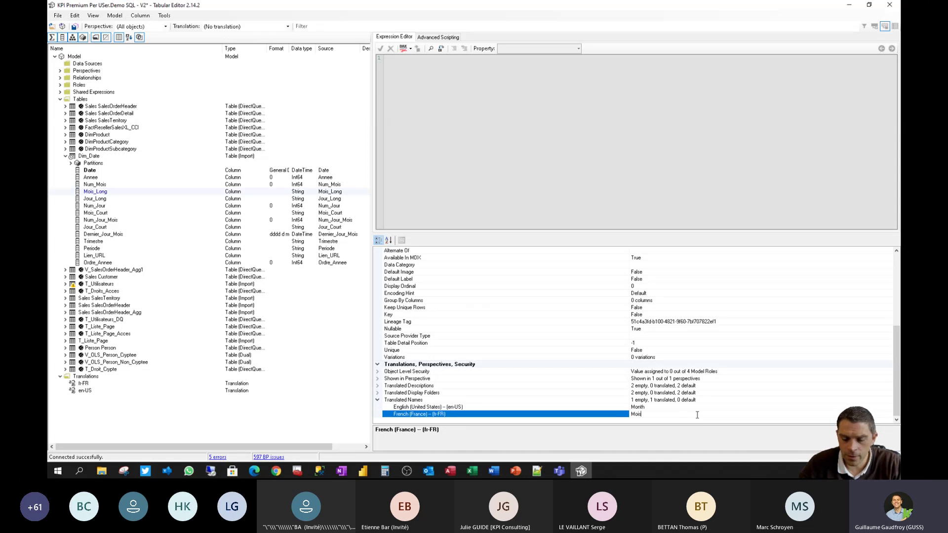
click(667, 407)
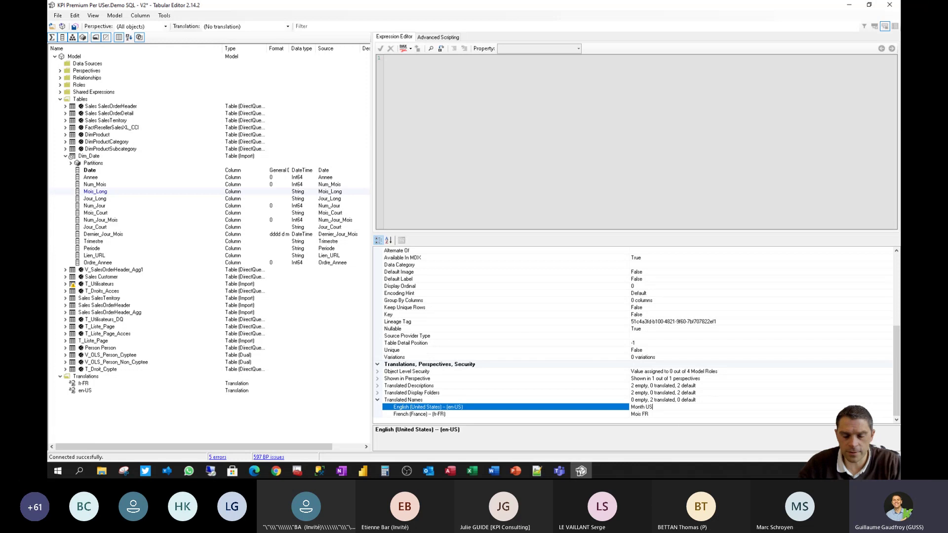
key(ctrl+s)
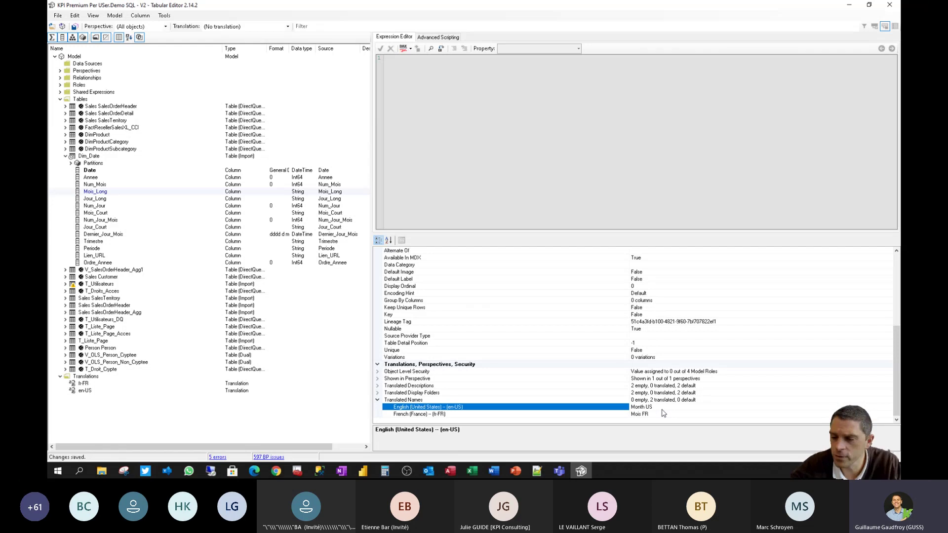
Step: Switch to the Demo SQL - V2 report in the browser and expand its filters to check the translated month field
key(alt+Tab)
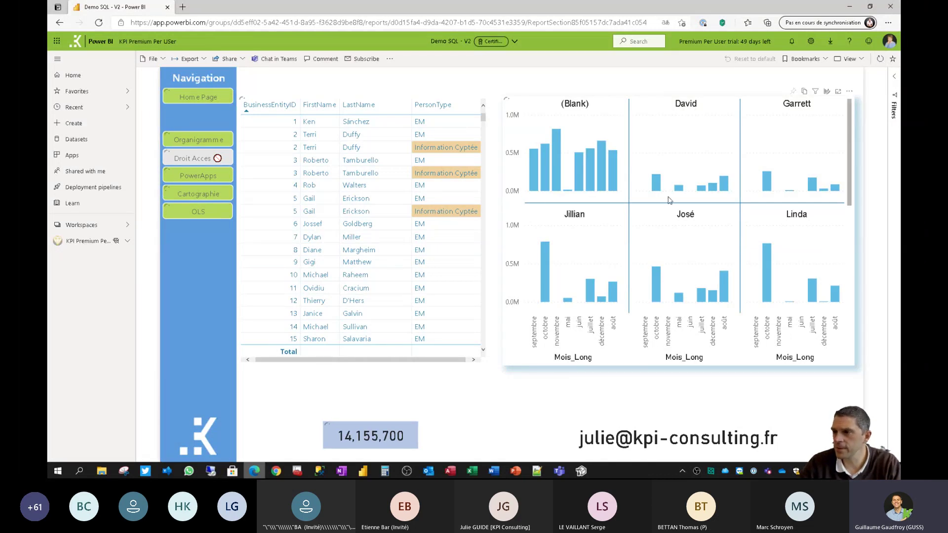
click(892, 78)
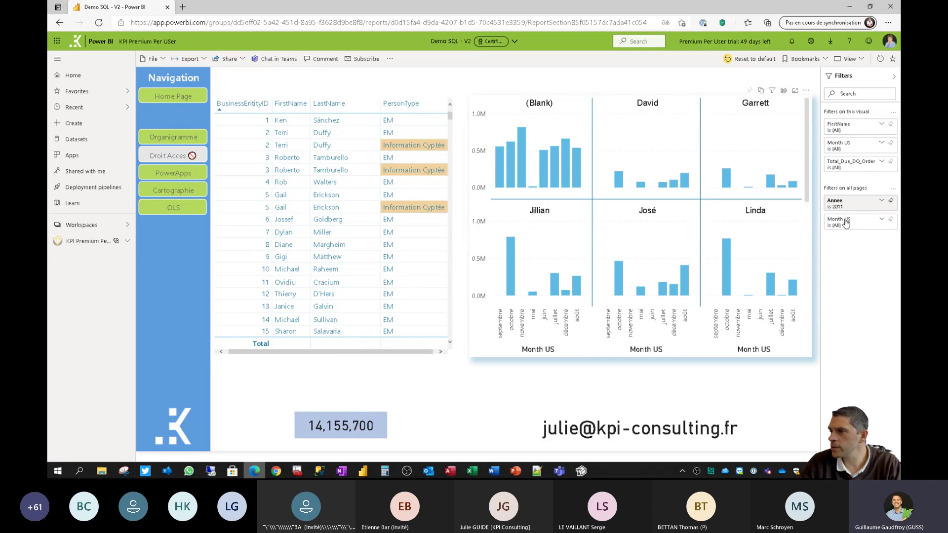
click(888, 22)
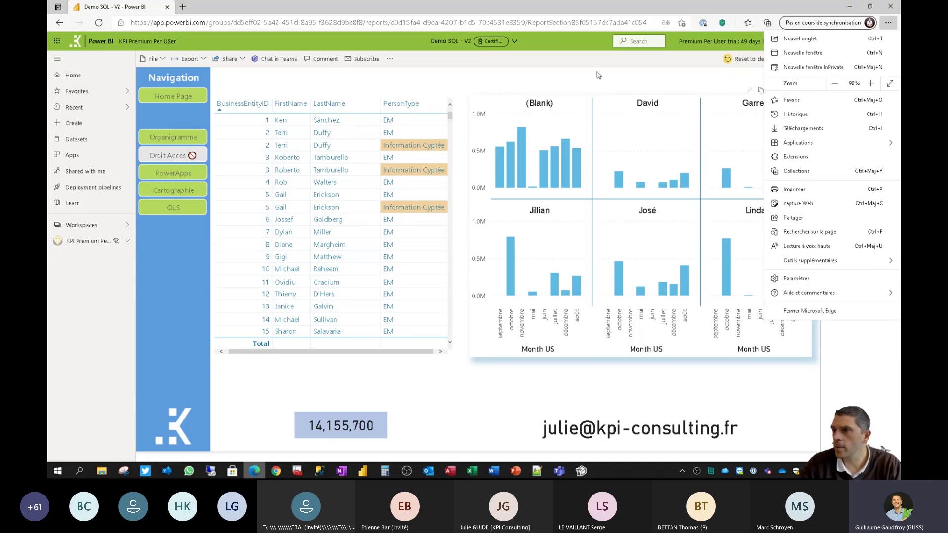
click(755, 60)
Step: Set the Power BI service language to français in the general settings and apply the change
click(811, 42)
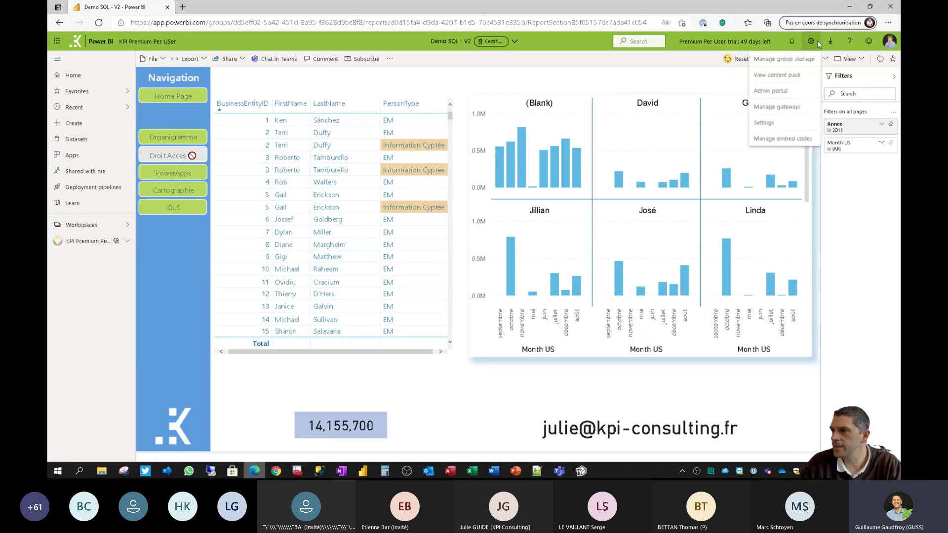
click(773, 126)
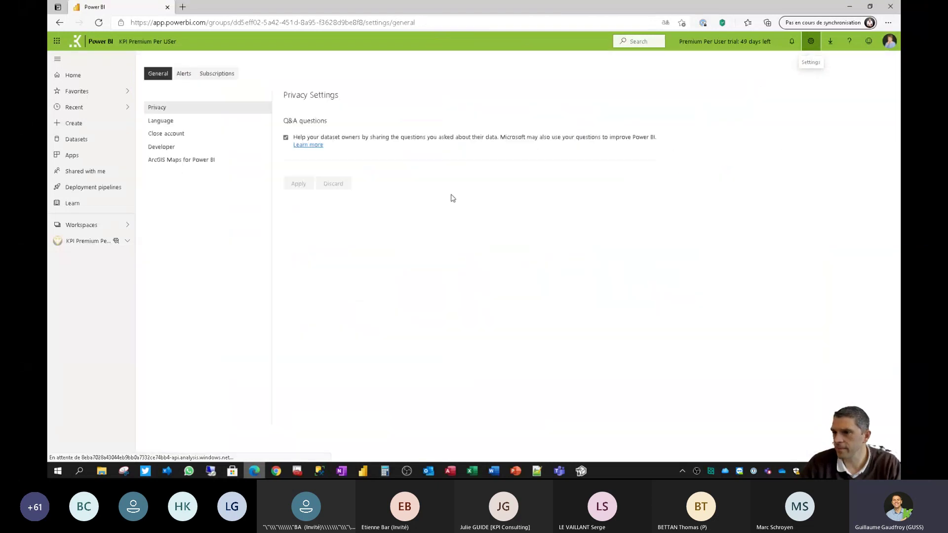
click(159, 121)
click(358, 152)
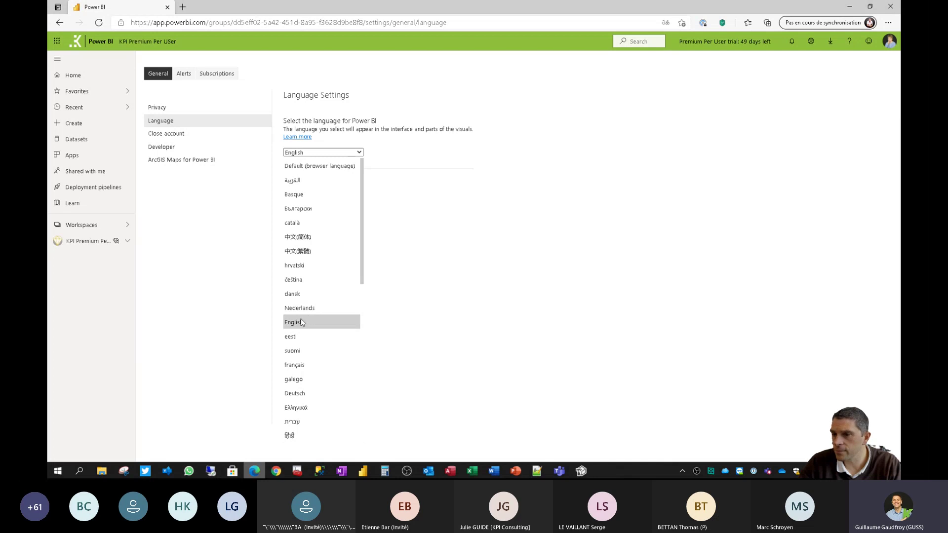
scroll(318, 247, down, 1)
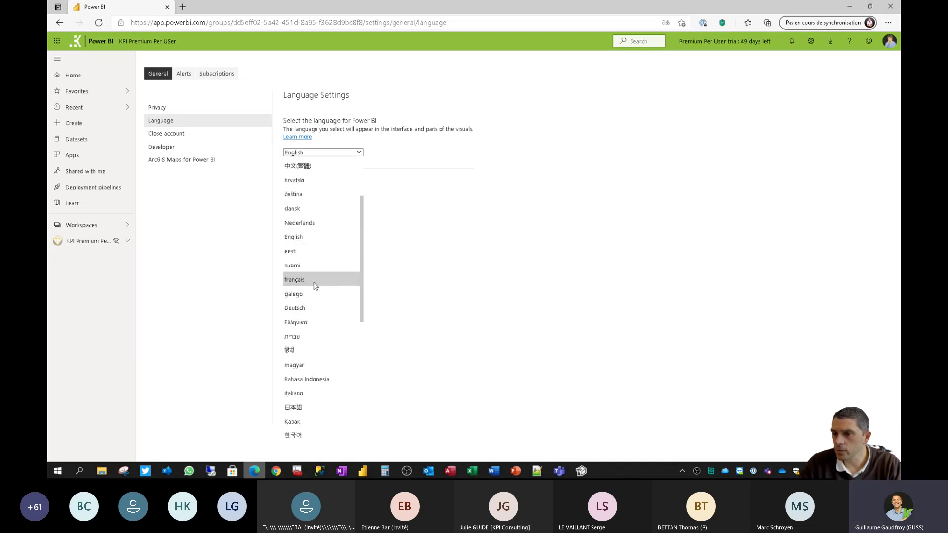
click(319, 285)
click(298, 192)
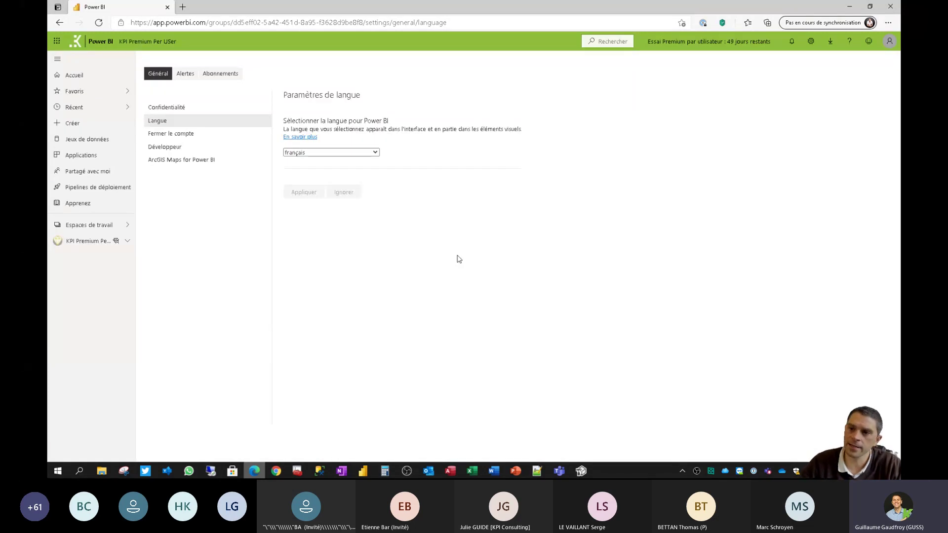
Step: Reopen the Demo SQL - V2 report from the KPI Premium Per USer workspace
click(95, 240)
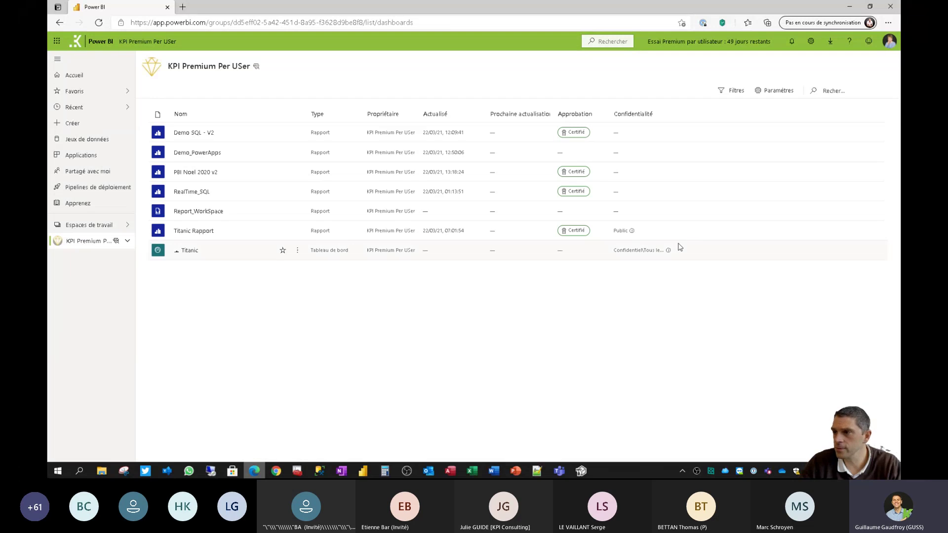
click(195, 133)
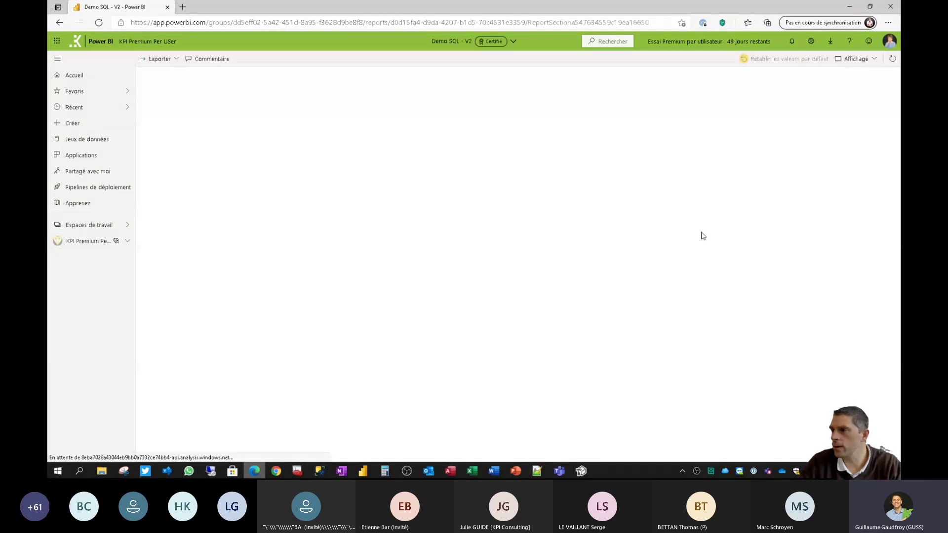